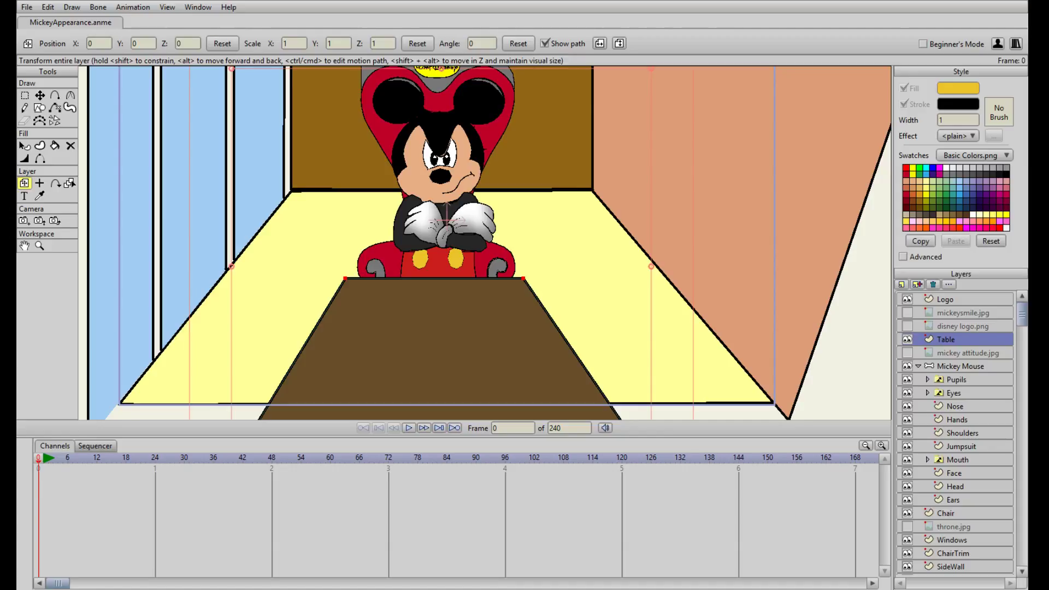
{"action": "left_click_drag", "start_coordinate": [454, 148], "coordinate": [493, 209]}
{"action": "left_click_drag", "start_coordinate": [509, 257], "coordinate": [478, 203]}
{"action": "scroll", "coordinate": [495, 213], "scroll_direction": "up", "scroll_amount": 5}
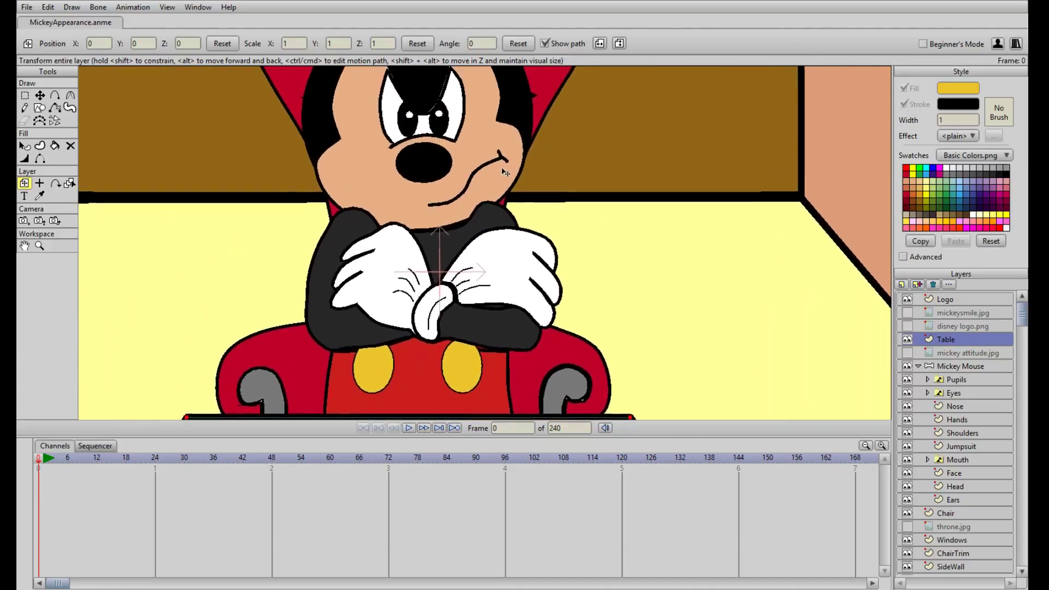
{"action": "scroll", "coordinate": [505, 173], "scroll_direction": "up", "scroll_amount": 1}
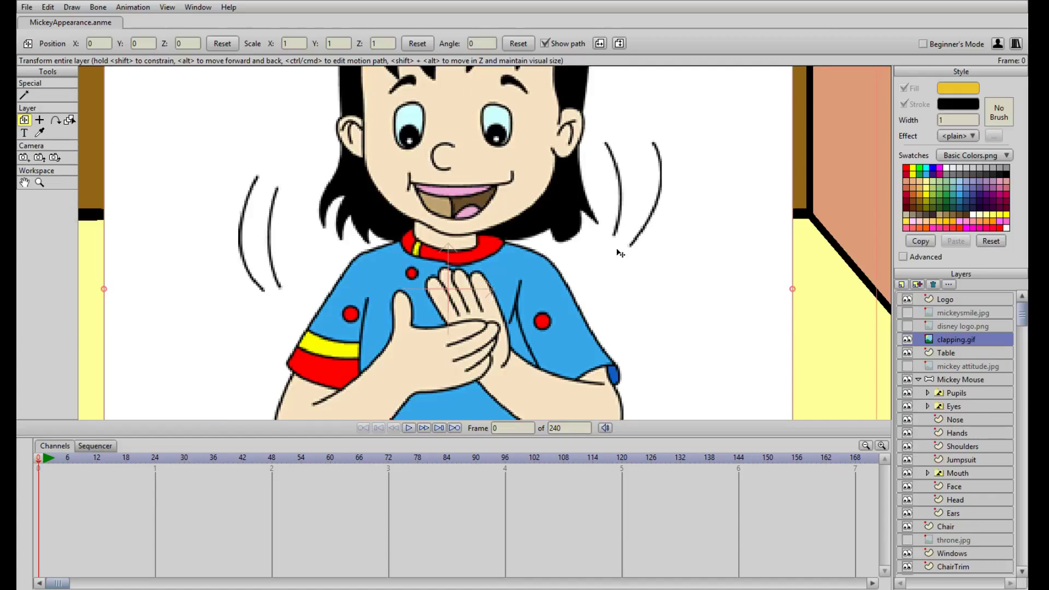
- Shrink the clapping.gif reference image to about 0.48 scale over the character, and hide its layer
{"action": "scroll", "coordinate": [616, 252], "scroll_direction": "down", "scroll_amount": 5}
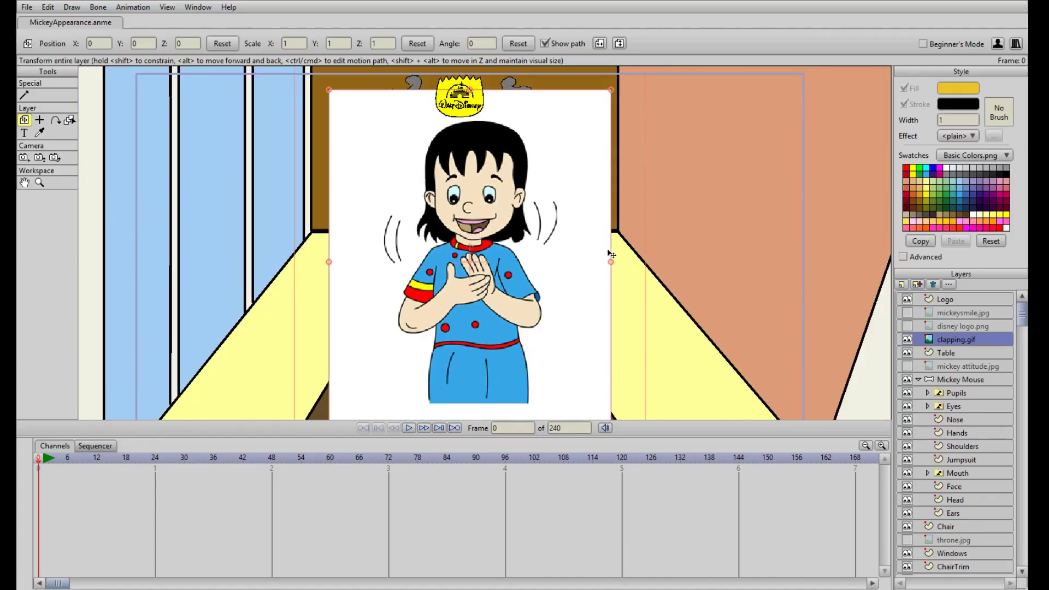
{"action": "left_click_drag", "start_coordinate": [566, 365], "coordinate": [488, 280]}
{"action": "scroll", "coordinate": [534, 290], "scroll_direction": "up", "scroll_amount": 4}
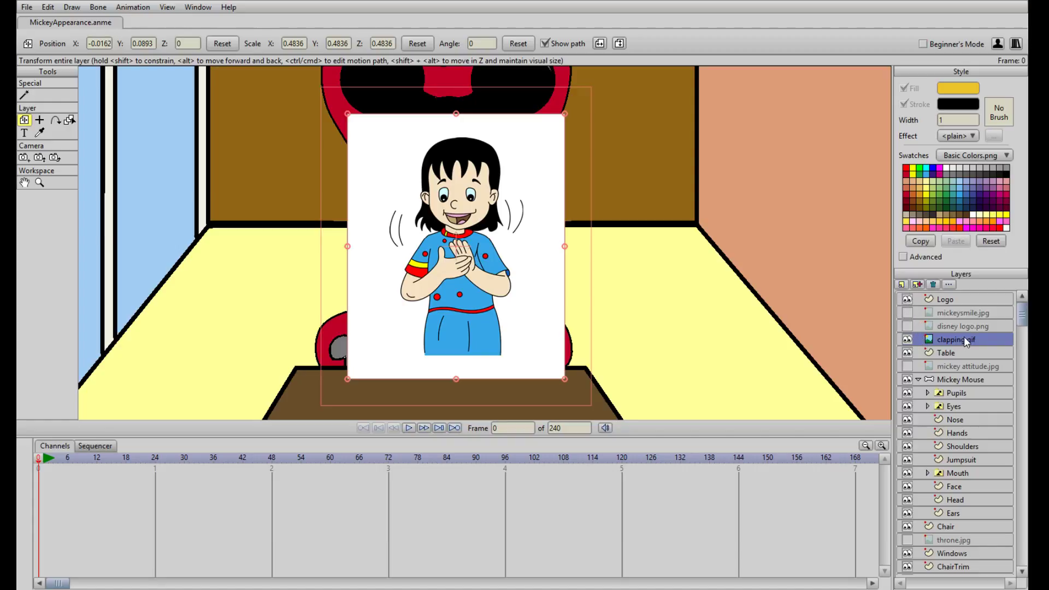
{"action": "left_click", "coordinate": [908, 340]}
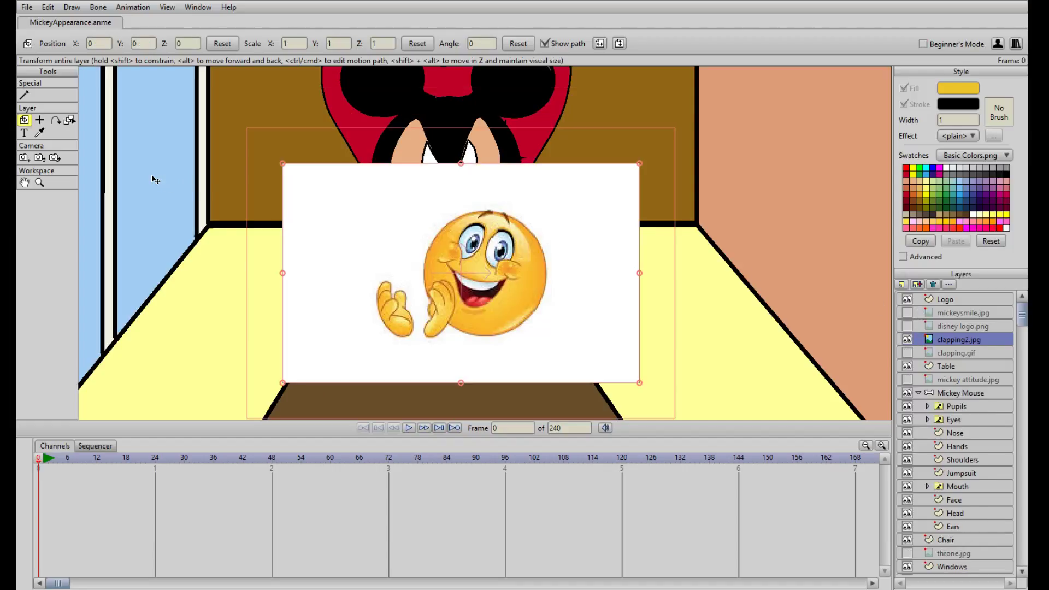
- Enlarge the clapping2.jpg reference image to about 1.23 scale, position its clapping hands over the character, and hide its layer
{"action": "left_click_drag", "start_coordinate": [534, 283], "coordinate": [515, 203]}
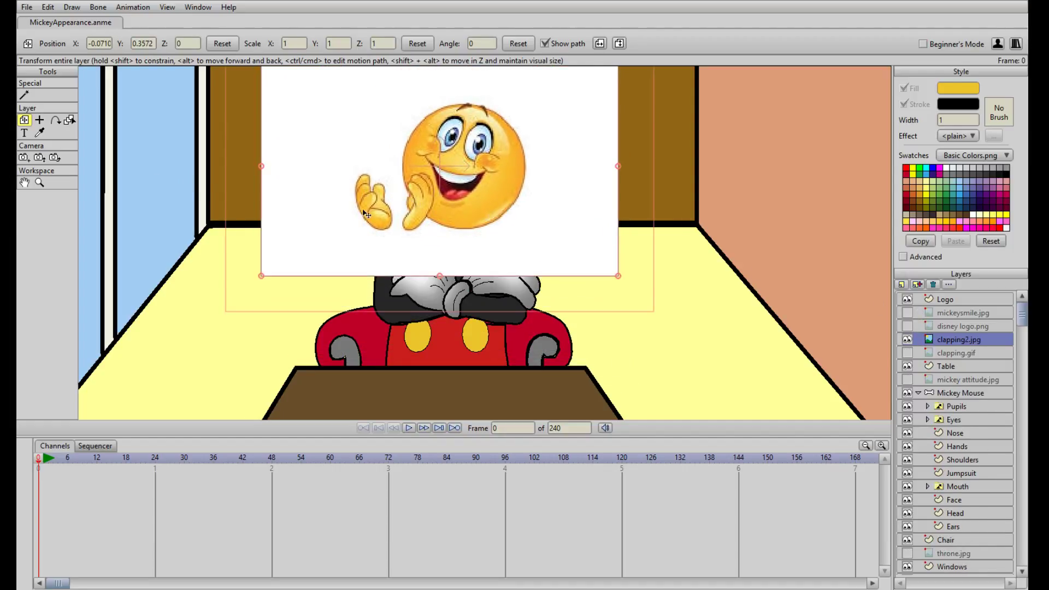
{"action": "left_click_drag", "start_coordinate": [619, 278], "coordinate": [668, 303]}
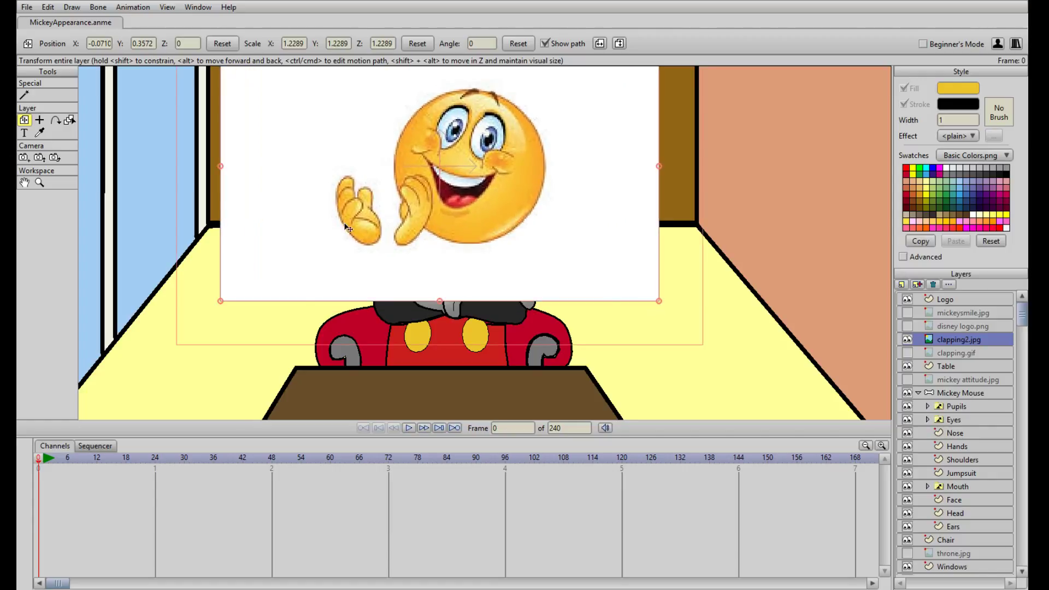
{"action": "left_click_drag", "start_coordinate": [430, 222], "coordinate": [426, 218]}
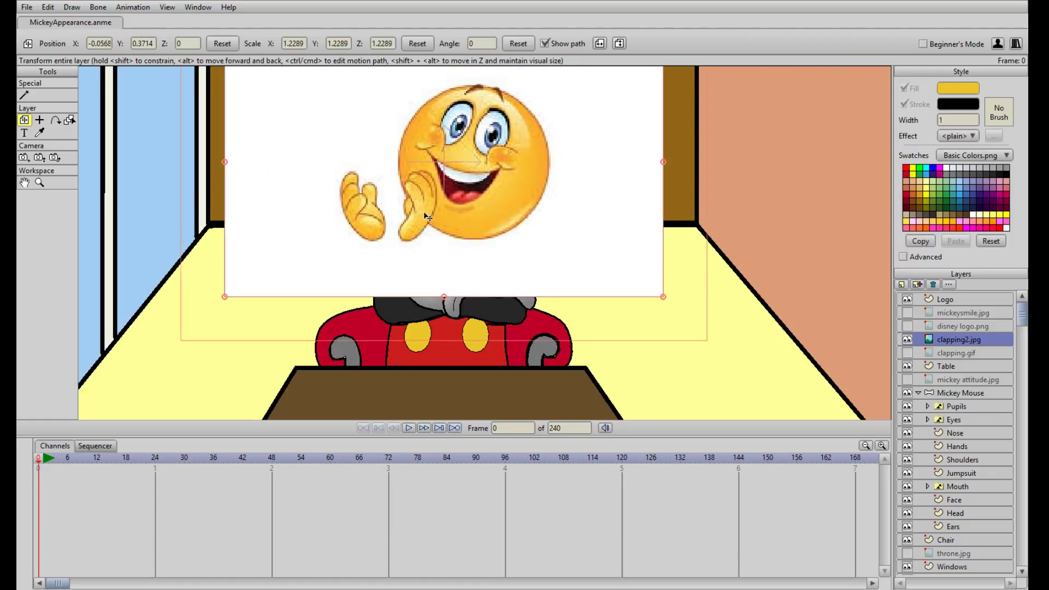
{"action": "left_click_drag", "start_coordinate": [491, 240], "coordinate": [498, 236]}
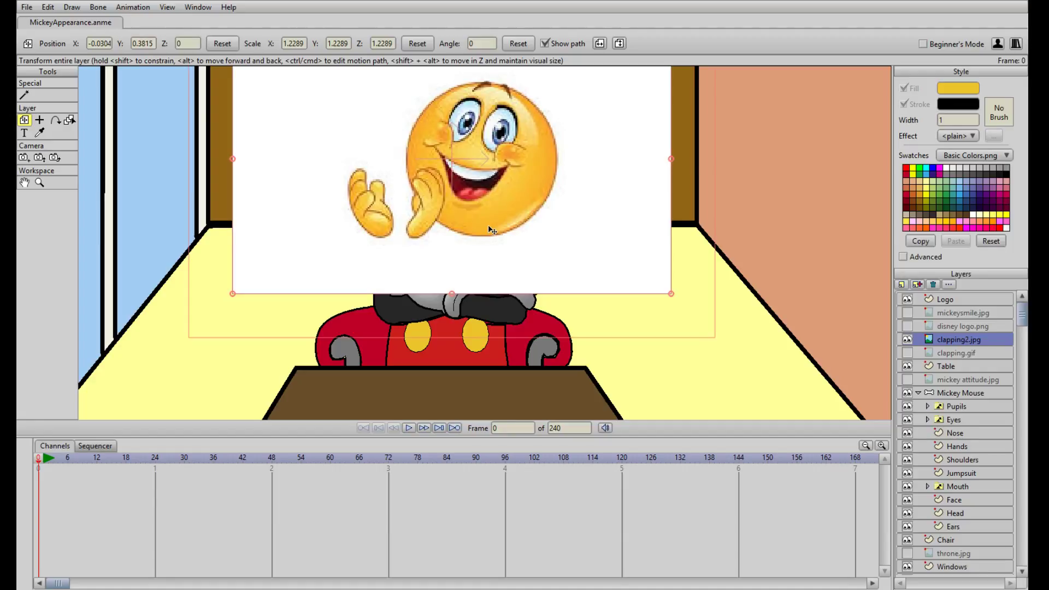
{"action": "left_click_drag", "start_coordinate": [460, 206], "coordinate": [480, 214]}
{"action": "left_click", "coordinate": [907, 339]}
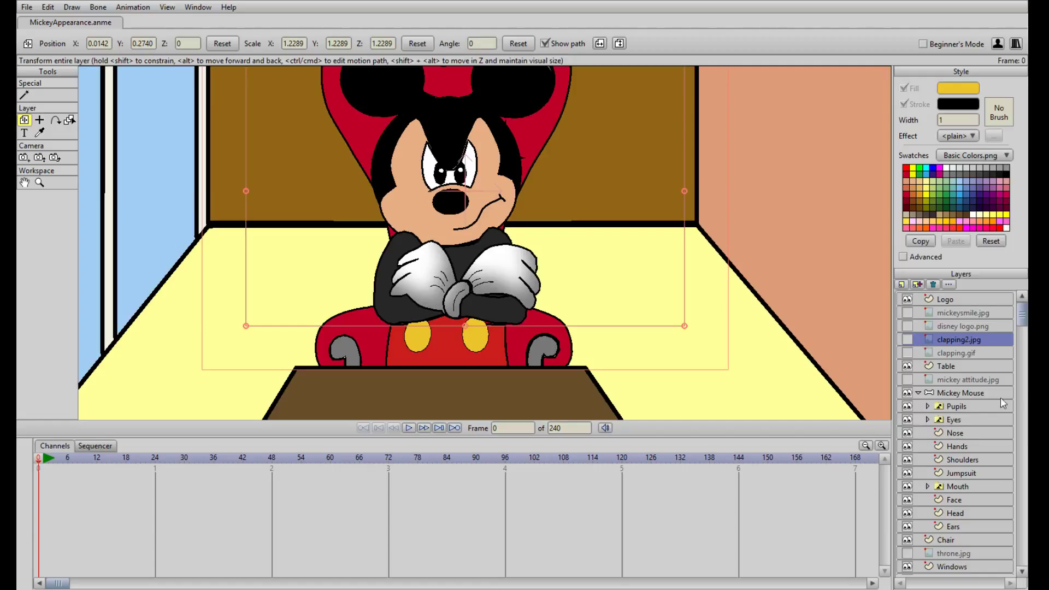
- Add two switch layers named Hands and Shoulders above the Mickey Mouse bone layer
{"action": "left_click", "coordinate": [956, 395]}
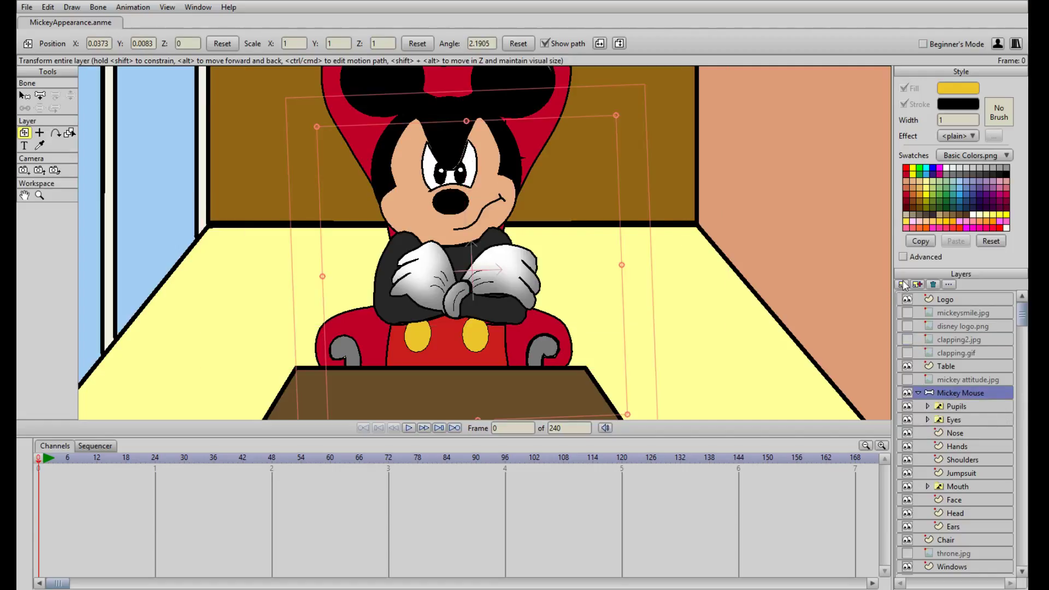
{"action": "left_click", "coordinate": [919, 328]}
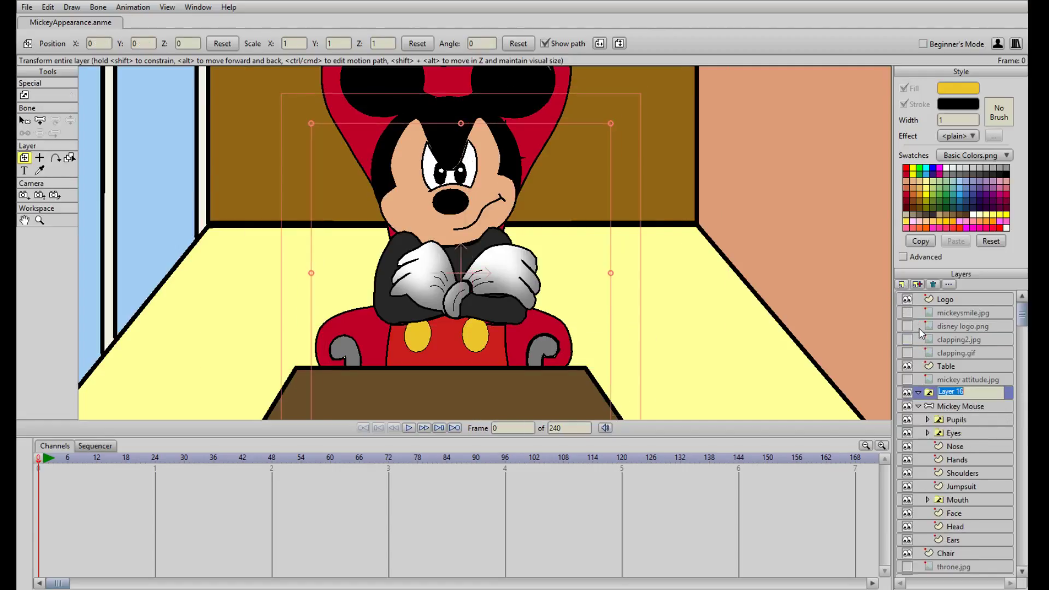
{"action": "type", "text": "Hands"}
{"action": "key", "text": "Return"}
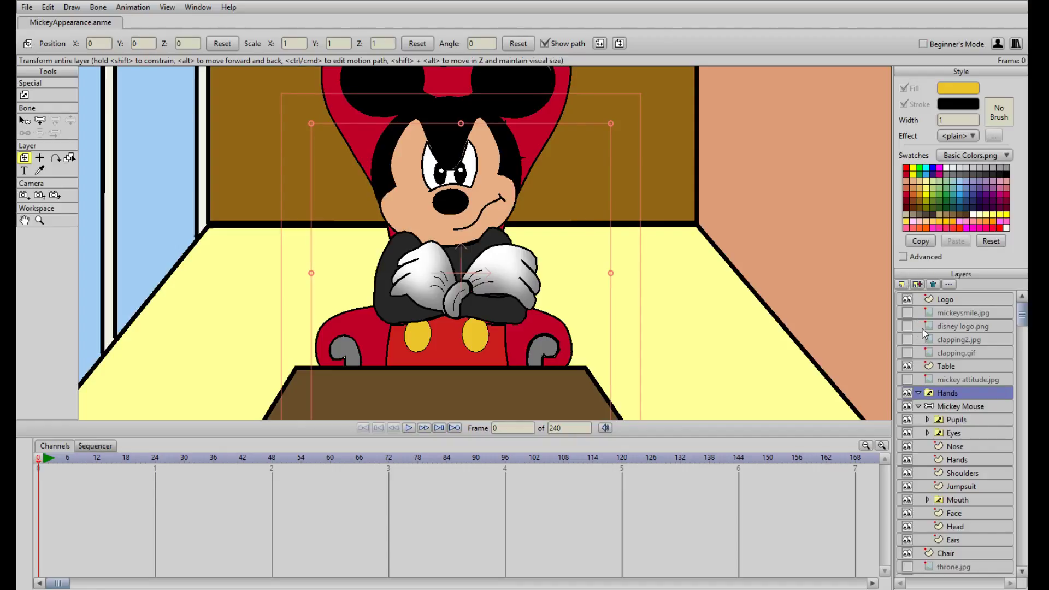
{"action": "key", "text": "ctrl+shift+n"}
{"action": "type", "text": "Shoulders"}
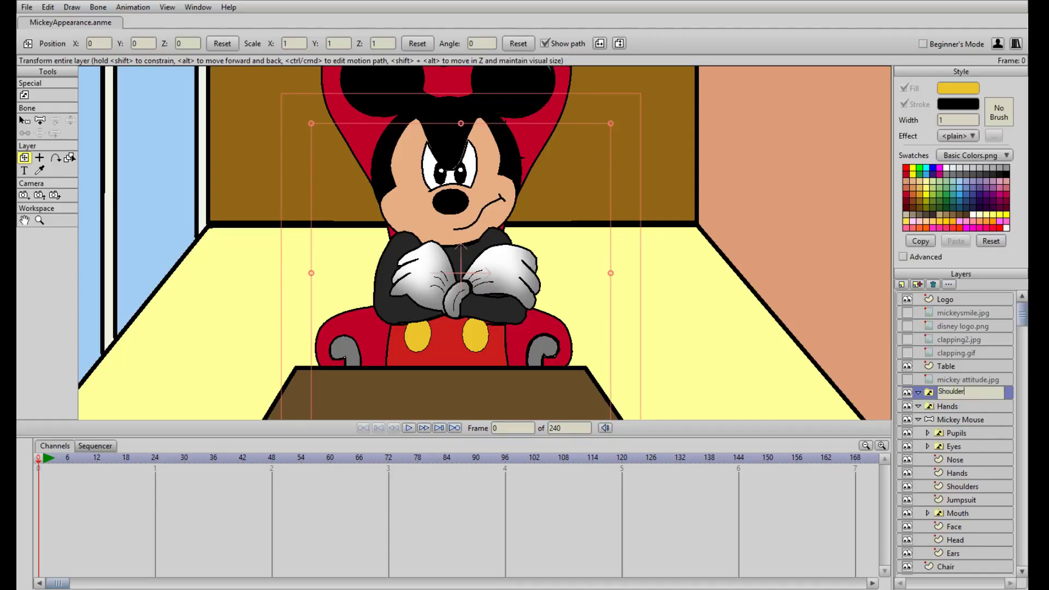
{"action": "key", "text": "Return"}
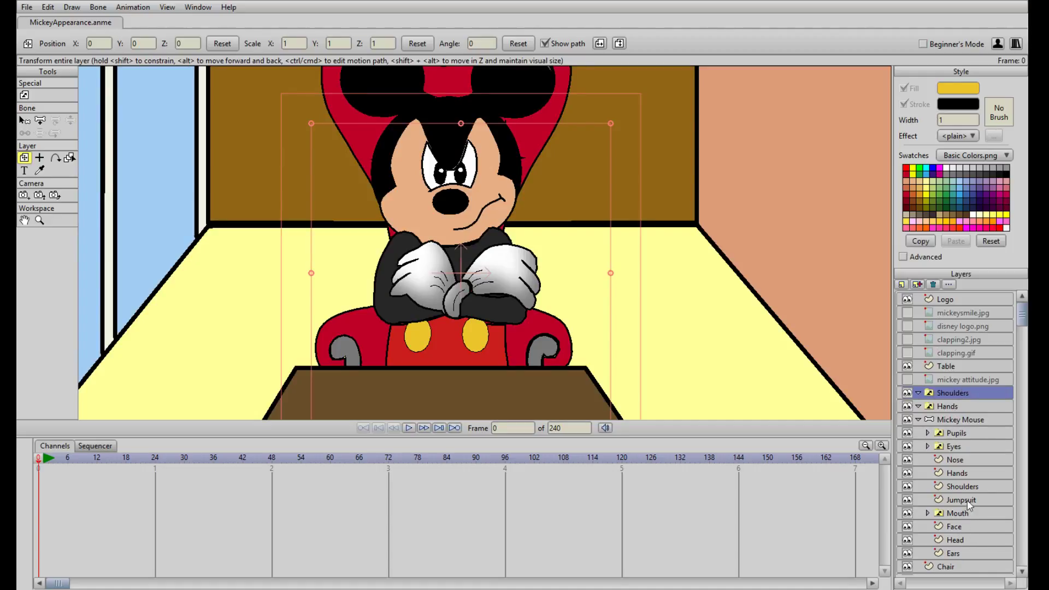
- Move the Hands and Shoulders switch layers into the Mickey Mouse group and nest the matching vector layers inside them
{"action": "left_click_drag", "start_coordinate": [946, 405], "coordinate": [969, 474]}
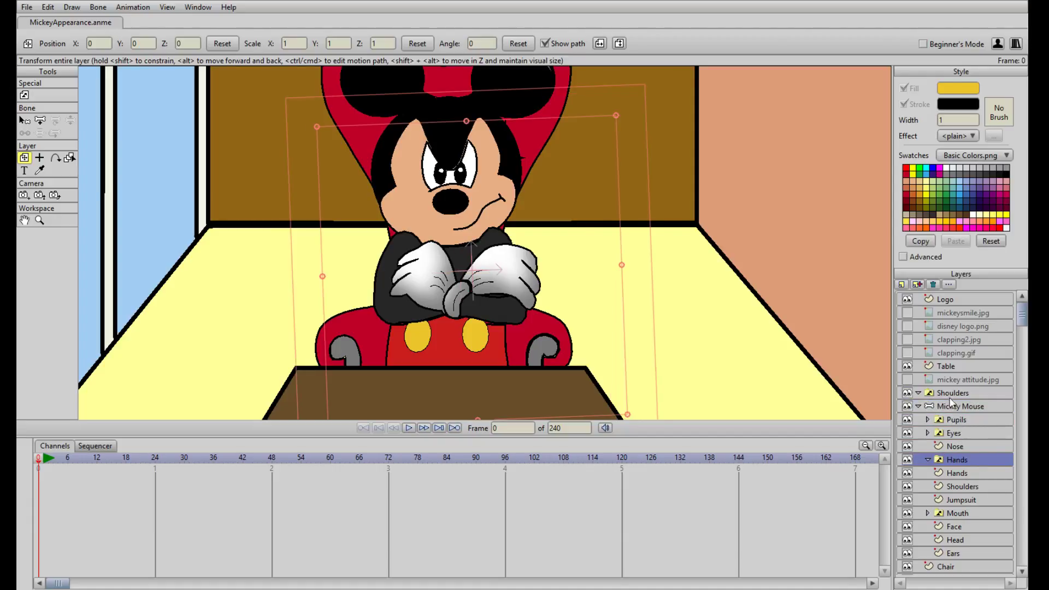
{"action": "left_click_drag", "start_coordinate": [949, 398], "coordinate": [962, 446]}
{"action": "left_click_drag", "start_coordinate": [963, 486], "coordinate": [970, 473]}
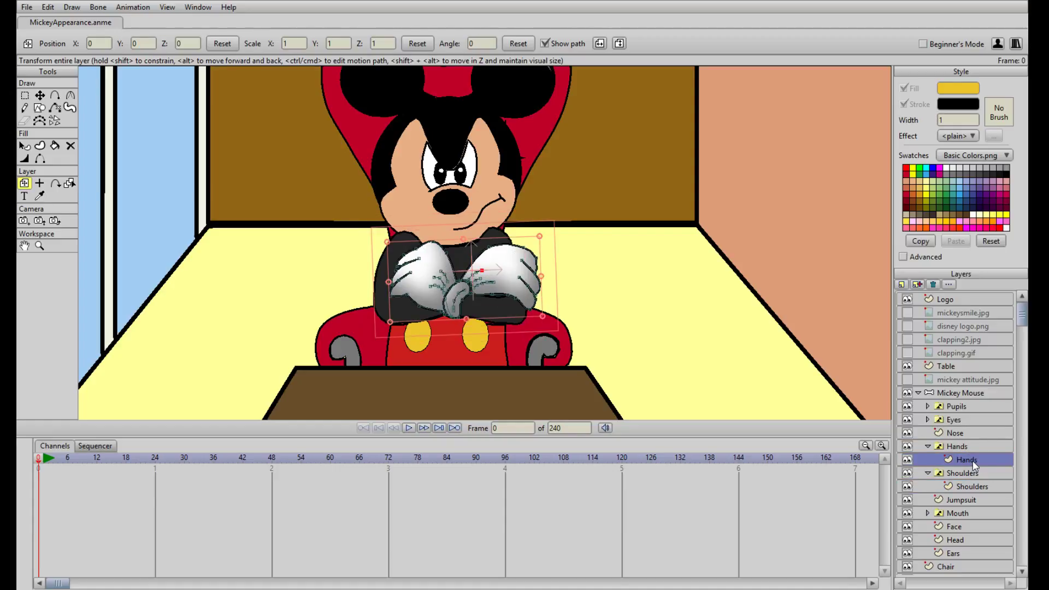
- Duplicate the Hands vector layer inside its switch group and name the copy Clap
{"action": "left_click", "coordinate": [917, 284]}
{"action": "double_click", "coordinate": [990, 462]}
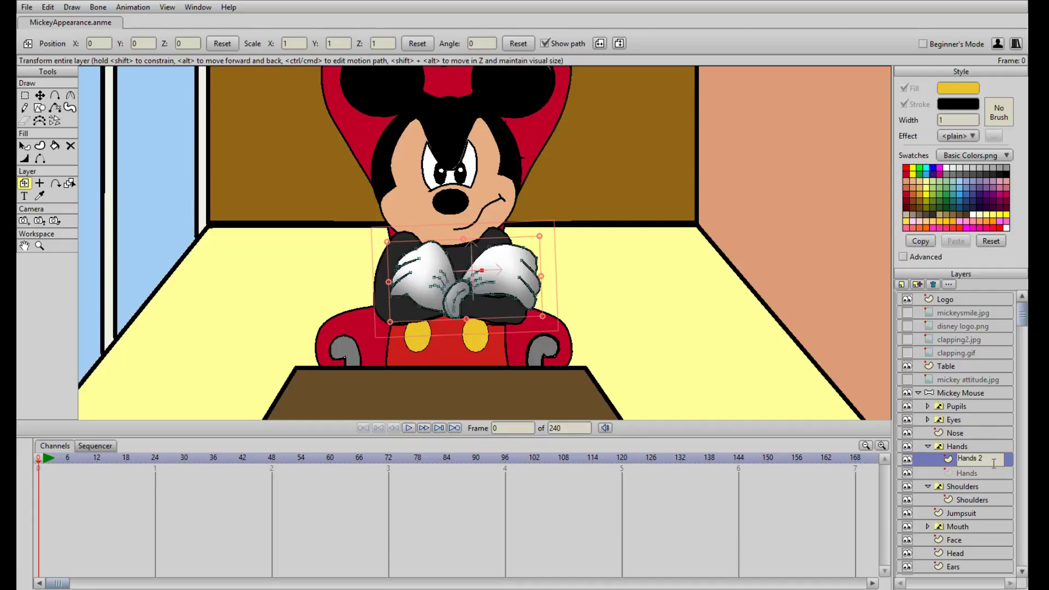
{"action": "key", "text": "BackSpace"}
{"action": "key", "text": "BackSpace"}
{"action": "key", "text": "BackSpace"}
{"action": "key", "text": "BackSpace"}
{"action": "key", "text": "BackSpace"}
{"action": "key", "text": "BackSpace"}
{"action": "key", "text": "BackSpace"}
{"action": "type", "text": "Clap"}
- Duplicate the Shoulders vector layer inside its switch group, name the copy Clap, and collapse the Shoulders and Hands groups
{"action": "left_click", "coordinate": [974, 500]}
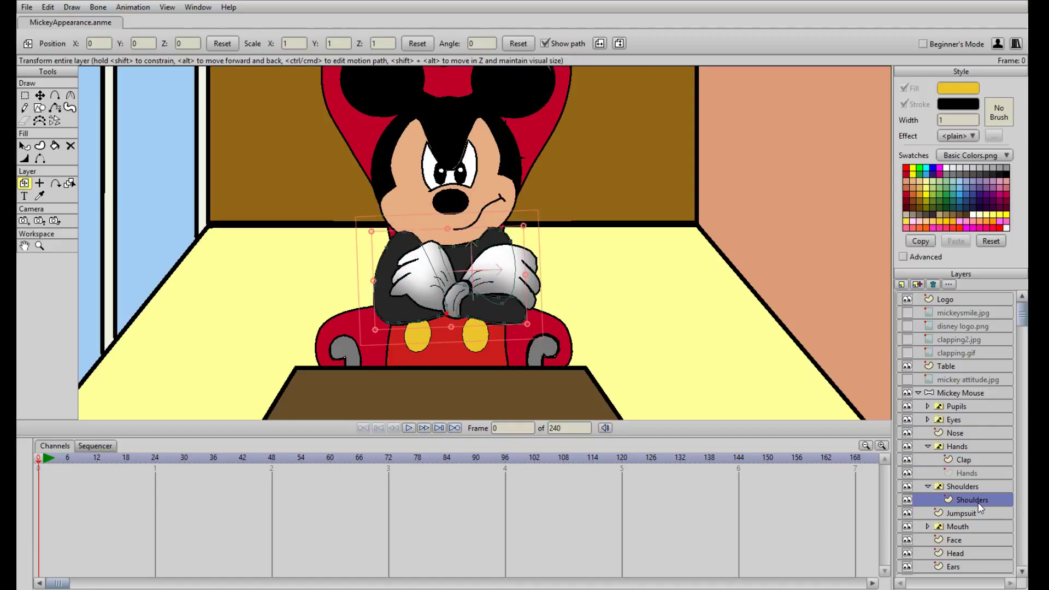
{"action": "left_click", "coordinate": [916, 283]}
{"action": "type", "text": "Shou"}
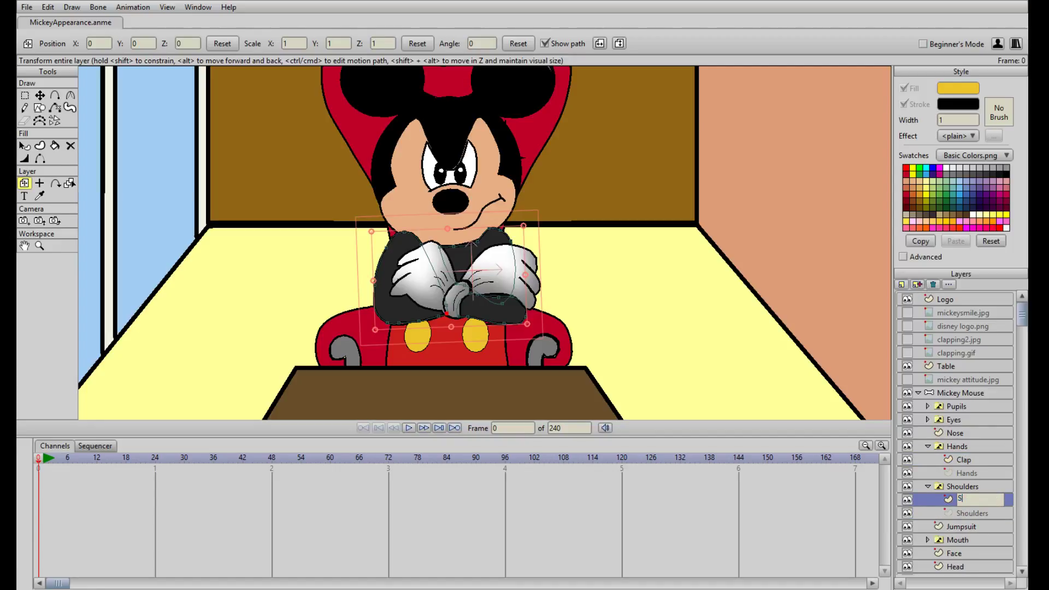
{"action": "key", "text": "BackSpace"}
{"action": "key", "text": "BackSpace"}
{"action": "key", "text": "BackSpace"}
{"action": "key", "text": "BackSpace"}
{"action": "type", "text": "Clap"}
{"action": "key", "text": "Return"}
{"action": "left_click", "coordinate": [928, 486]}
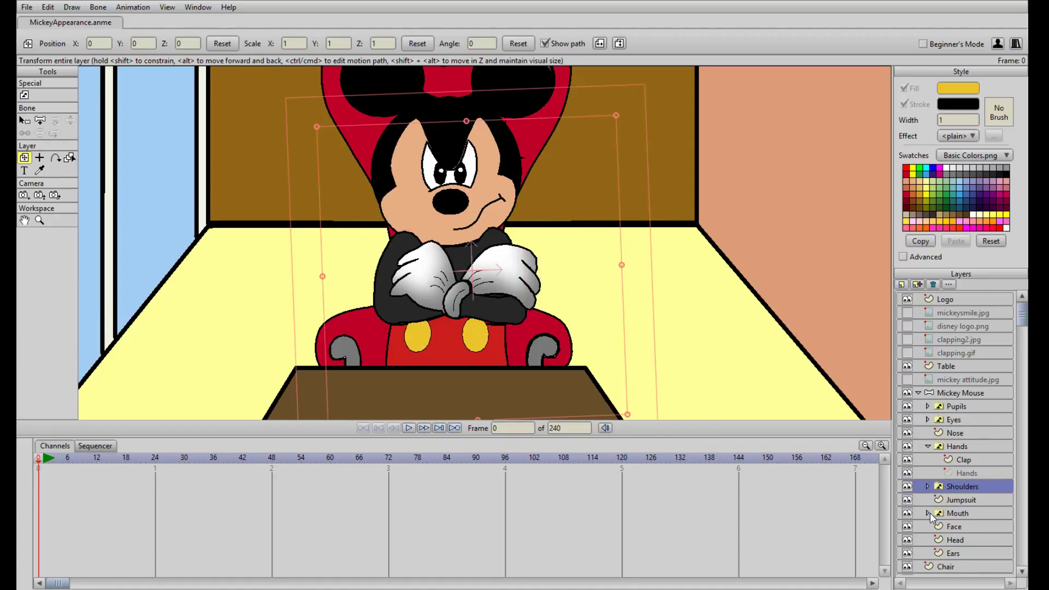
{"action": "left_click", "coordinate": [929, 513]}
{"action": "left_click", "coordinate": [927, 446]}
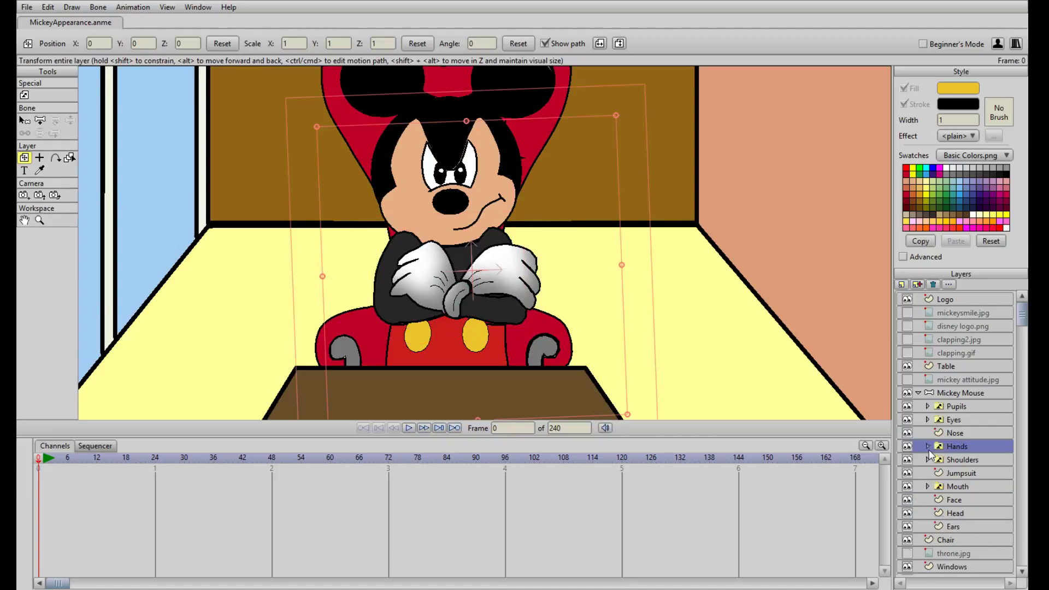
- Examine the character's crossed arms, gloves and shoulders up close and within the whole scene
{"action": "scroll", "coordinate": [449, 282], "scroll_direction": "down", "scroll_amount": 3}
{"action": "scroll", "coordinate": [449, 282], "scroll_direction": "up", "scroll_amount": 2}
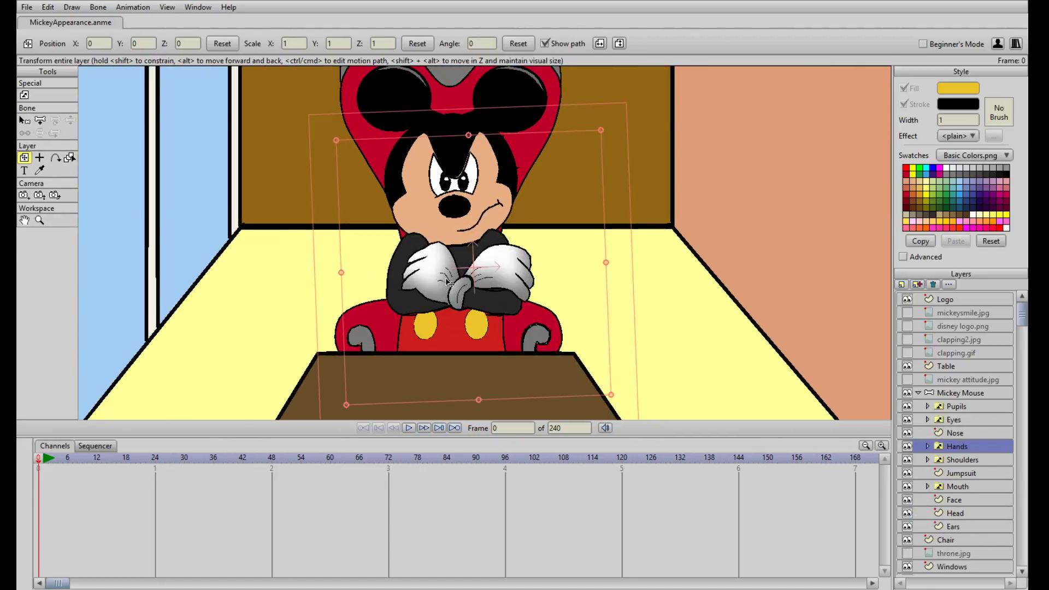
{"action": "scroll", "coordinate": [447, 281], "scroll_direction": "up", "scroll_amount": 2}
{"action": "scroll", "coordinate": [451, 288], "scroll_direction": "up", "scroll_amount": 2}
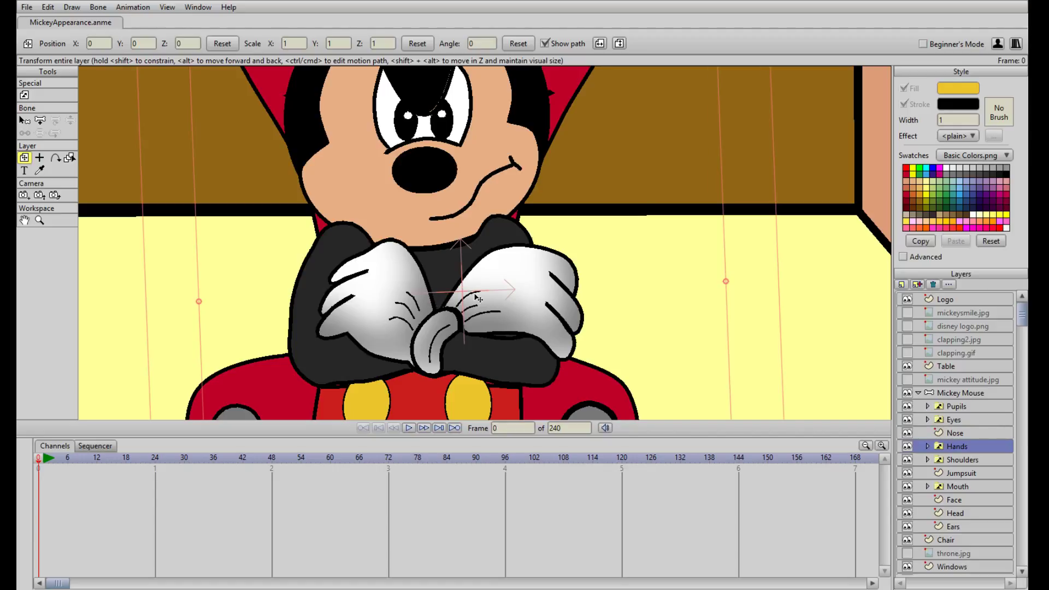
{"action": "scroll", "coordinate": [473, 297], "scroll_direction": "up", "scroll_amount": 1}
{"action": "scroll", "coordinate": [509, 281], "scroll_direction": "down", "scroll_amount": 2}
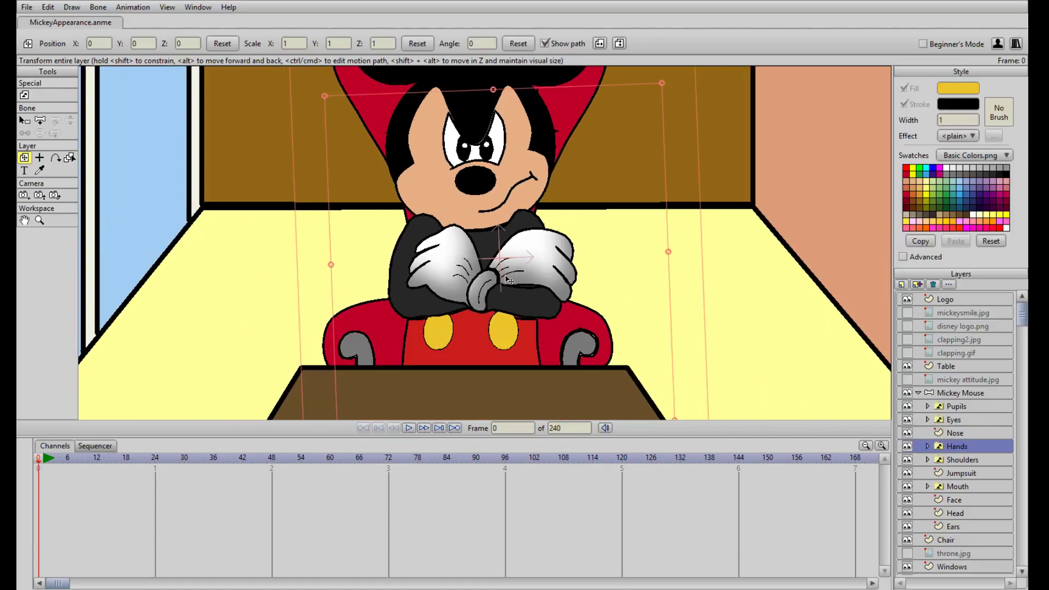
{"action": "scroll", "coordinate": [506, 280], "scroll_direction": "up", "scroll_amount": 2}
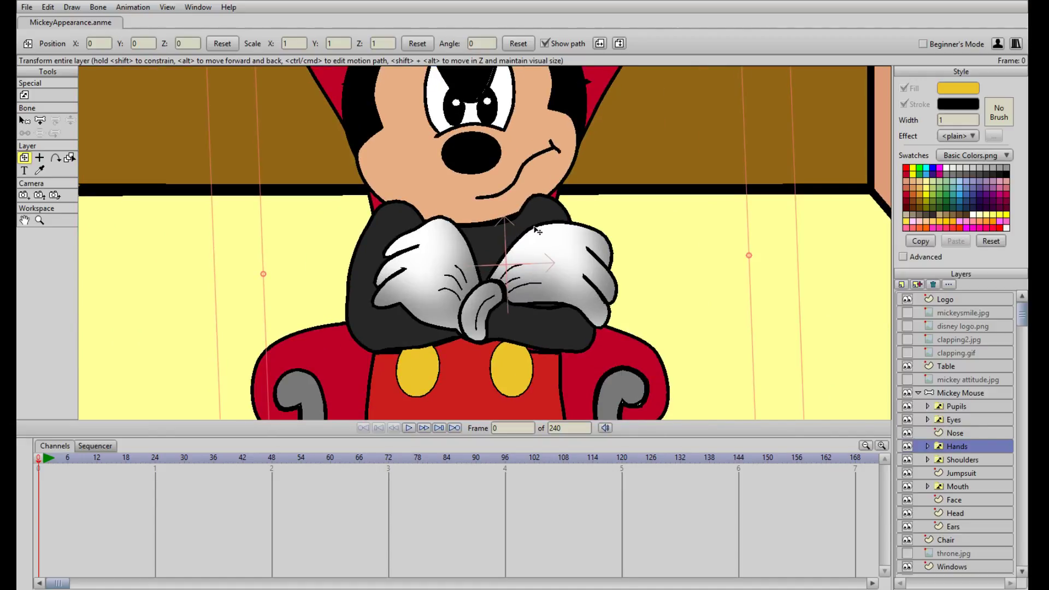
{"action": "scroll", "coordinate": [539, 240], "scroll_direction": "down", "scroll_amount": 1}
{"action": "scroll", "coordinate": [539, 240], "scroll_direction": "down", "scroll_amount": 2}
{"action": "scroll", "coordinate": [535, 243], "scroll_direction": "up", "scroll_amount": 2}
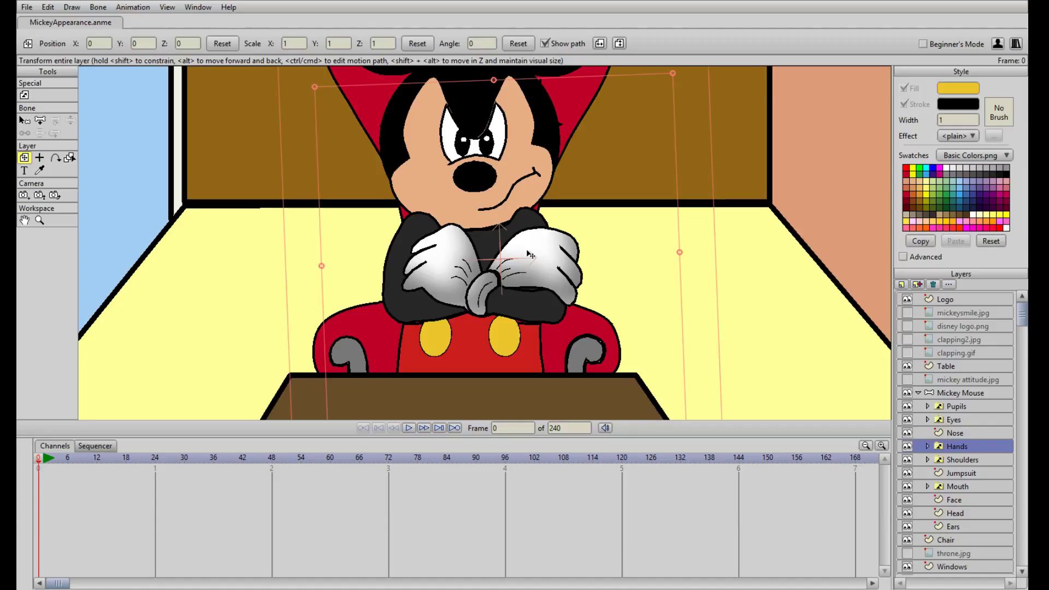
{"action": "scroll", "coordinate": [650, 292], "scroll_direction": "down", "scroll_amount": 1}
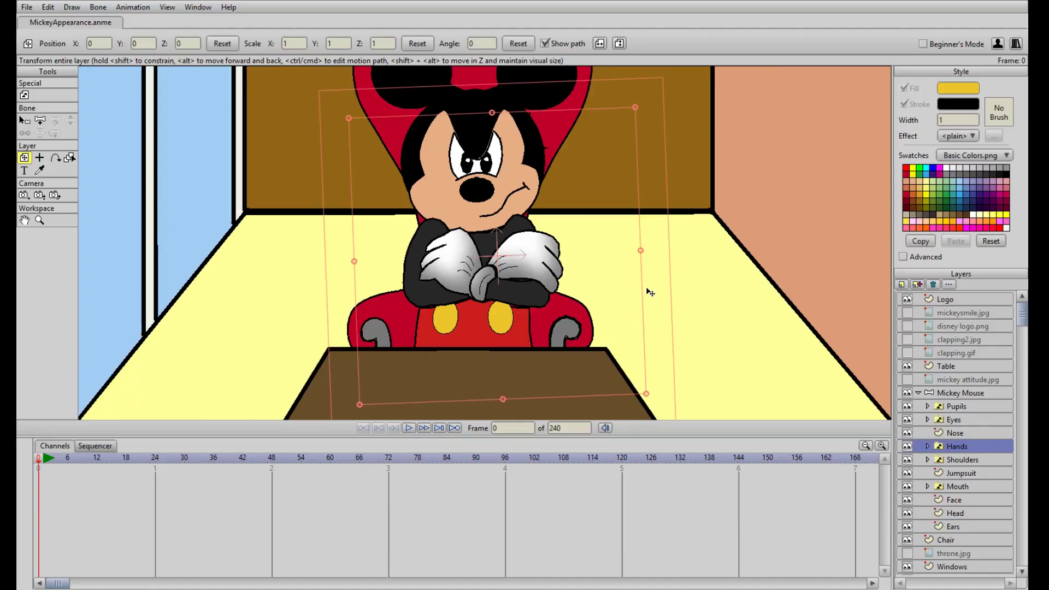
{"action": "scroll", "coordinate": [650, 292], "scroll_direction": "up", "scroll_amount": 2}
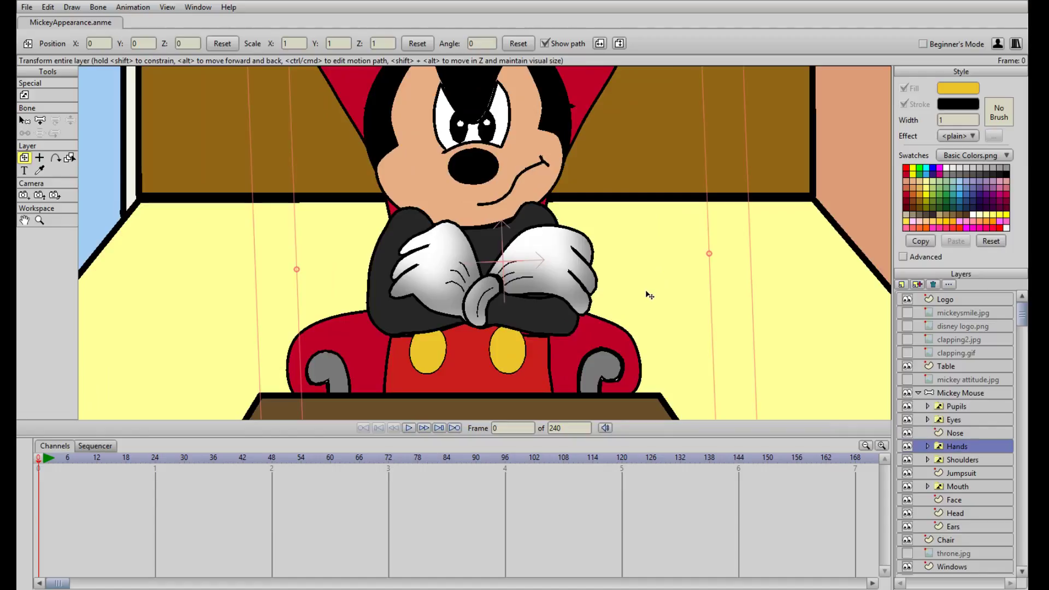
{"action": "scroll", "coordinate": [620, 257], "scroll_direction": "down", "scroll_amount": 2}
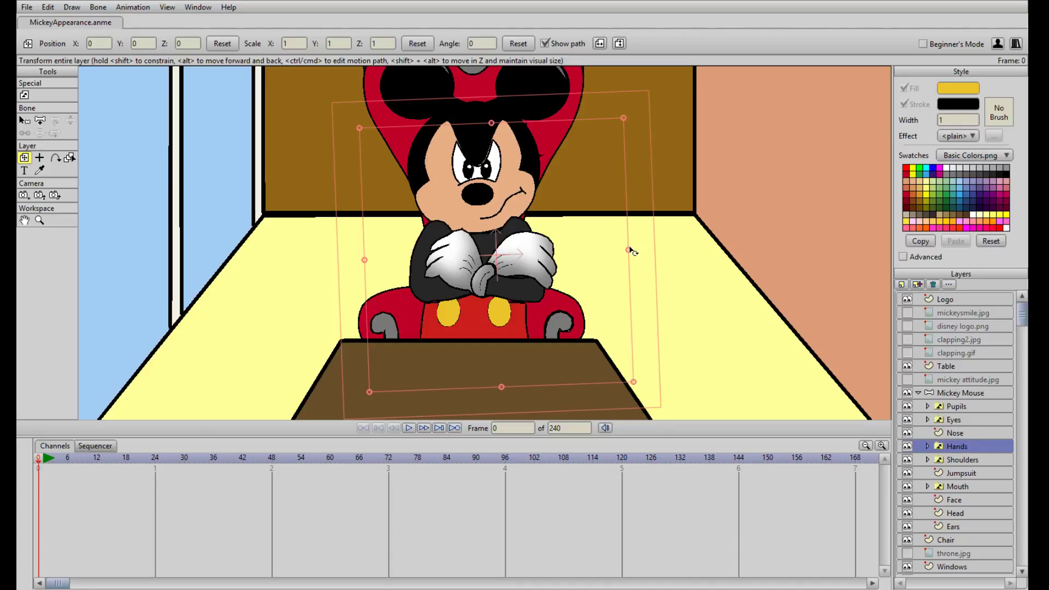
{"action": "scroll", "coordinate": [579, 260], "scroll_direction": "up", "scroll_amount": 2}
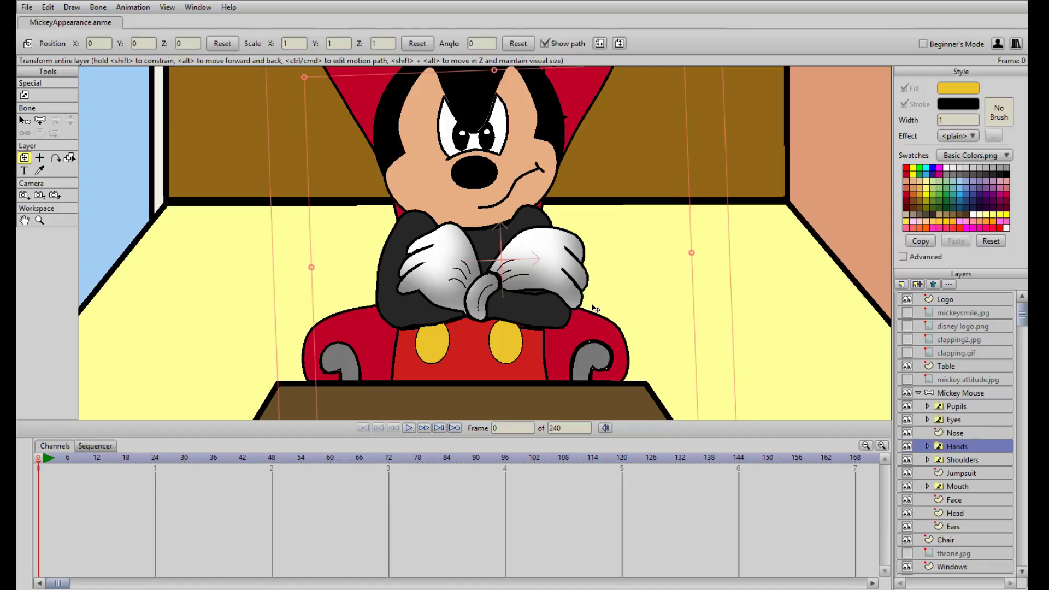
{"action": "scroll", "coordinate": [580, 308], "scroll_direction": "up", "scroll_amount": 2}
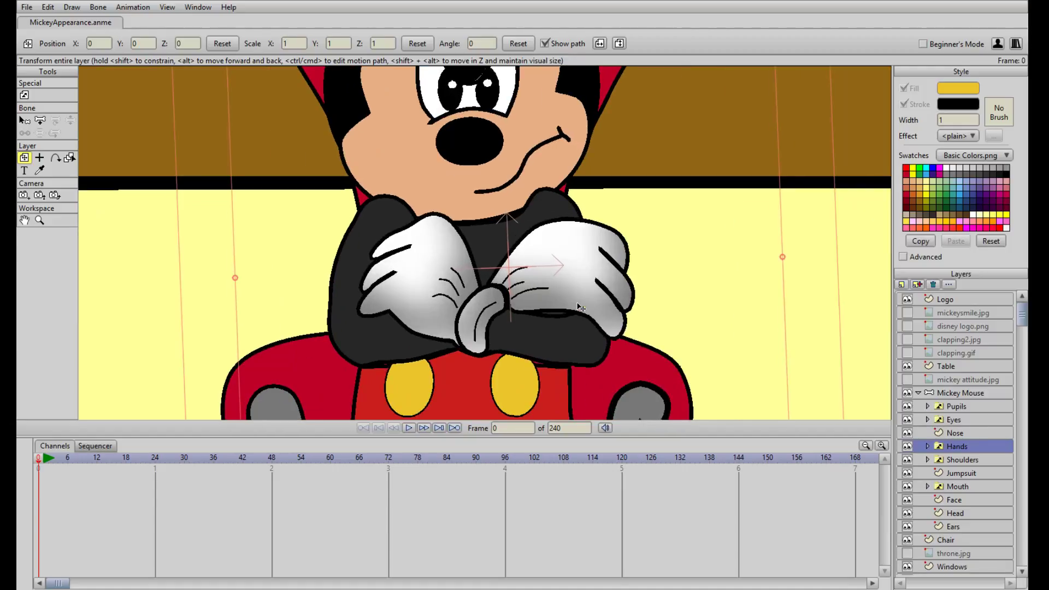
{"action": "left_click_drag", "start_coordinate": [576, 307], "coordinate": [518, 290]}
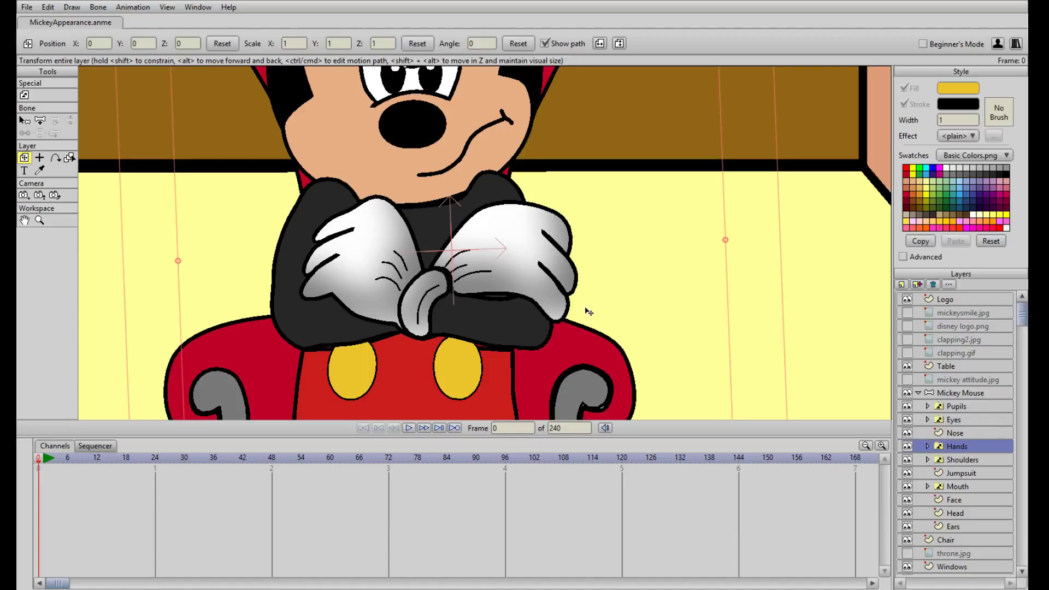
{"action": "scroll", "coordinate": [533, 258], "scroll_direction": "down", "scroll_amount": 2}
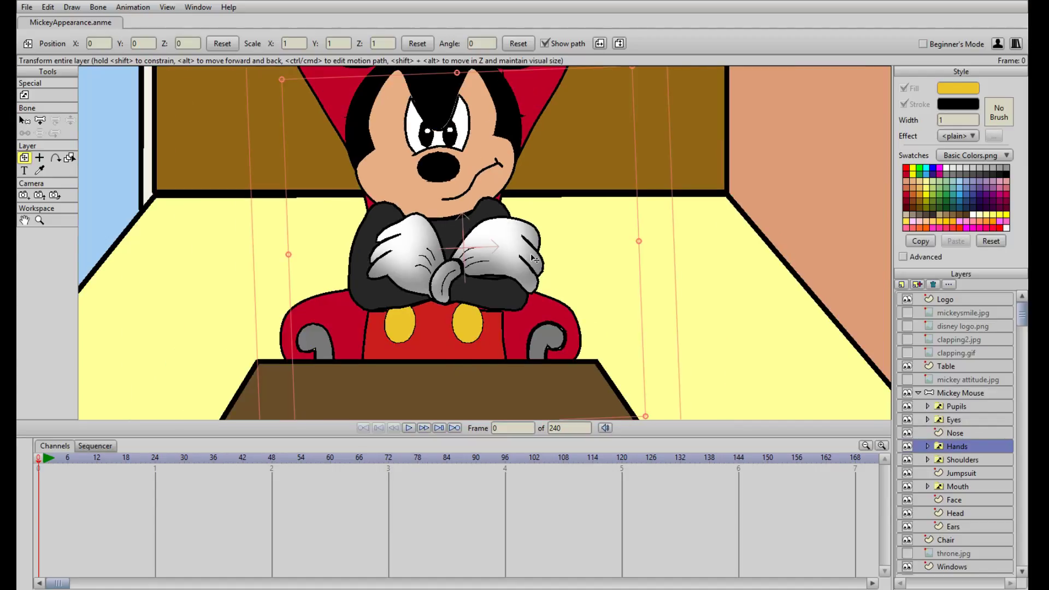
{"action": "scroll", "coordinate": [533, 258], "scroll_direction": "down", "scroll_amount": 2}
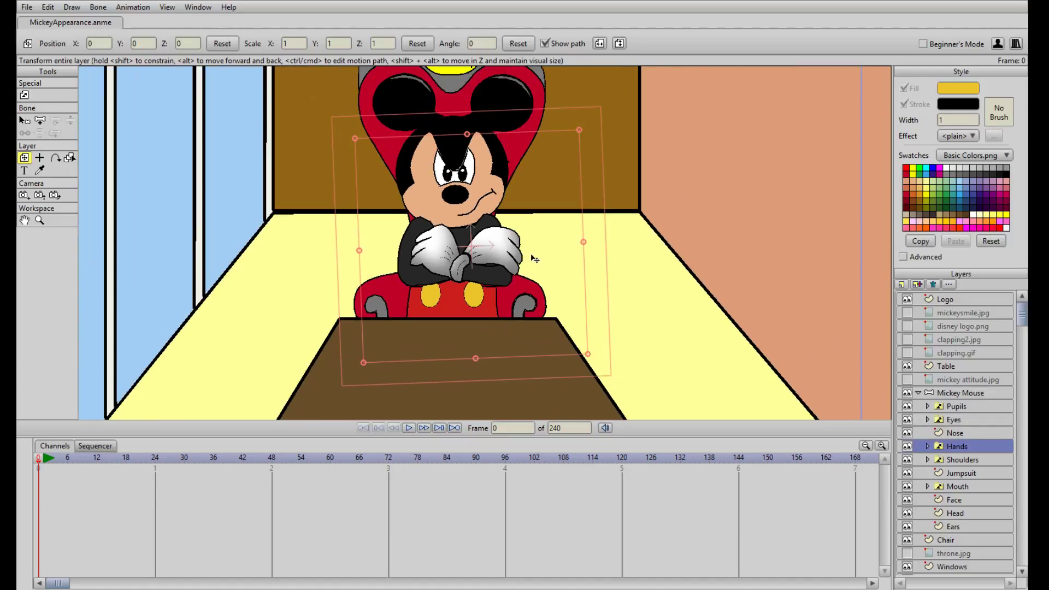
{"action": "scroll", "coordinate": [533, 258], "scroll_direction": "up", "scroll_amount": 2}
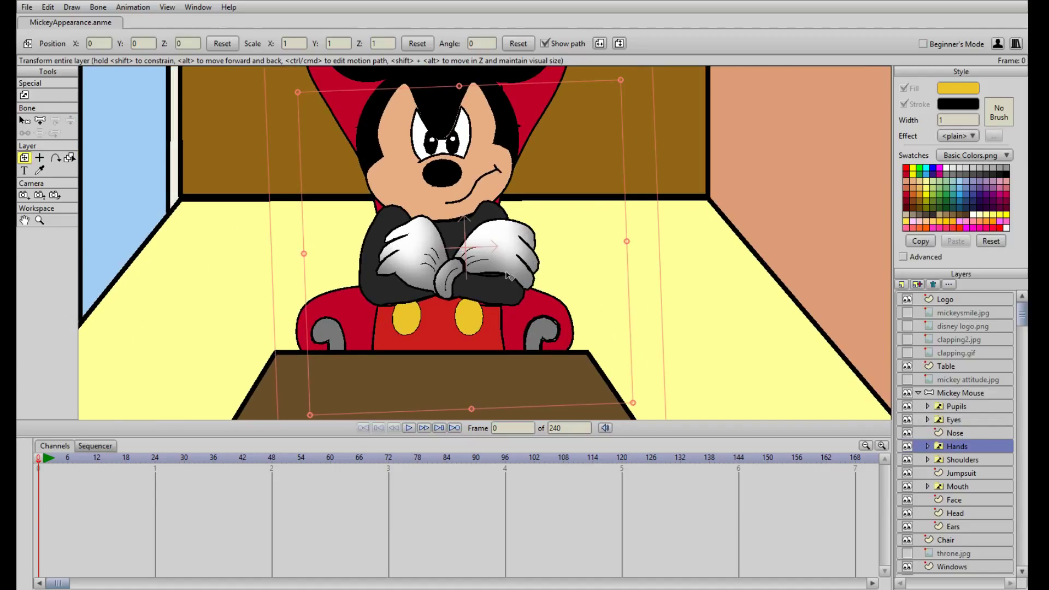
{"action": "scroll", "coordinate": [499, 268], "scroll_direction": "up", "scroll_amount": 3}
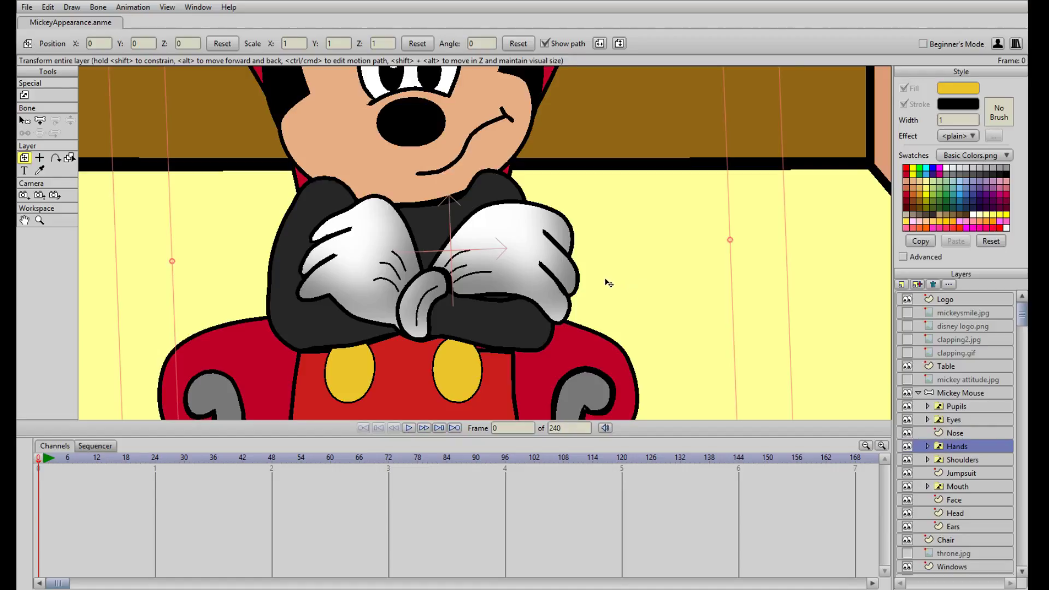
{"action": "scroll", "coordinate": [608, 283], "scroll_direction": "down", "scroll_amount": 2}
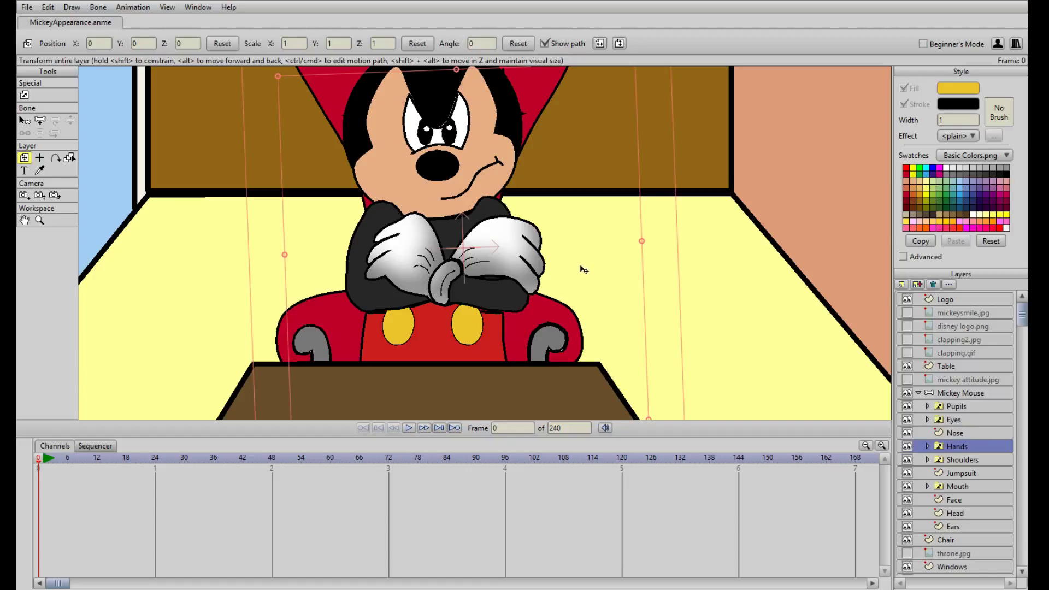
{"action": "scroll", "coordinate": [586, 276], "scroll_direction": "down", "scroll_amount": 2}
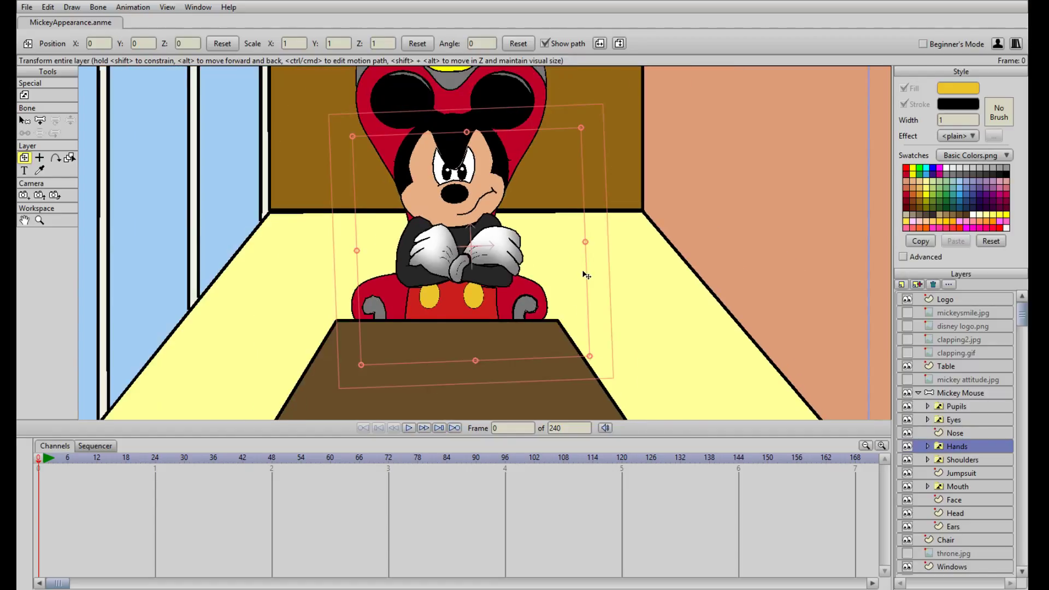
{"action": "scroll", "coordinate": [586, 275], "scroll_direction": "up", "scroll_amount": 1}
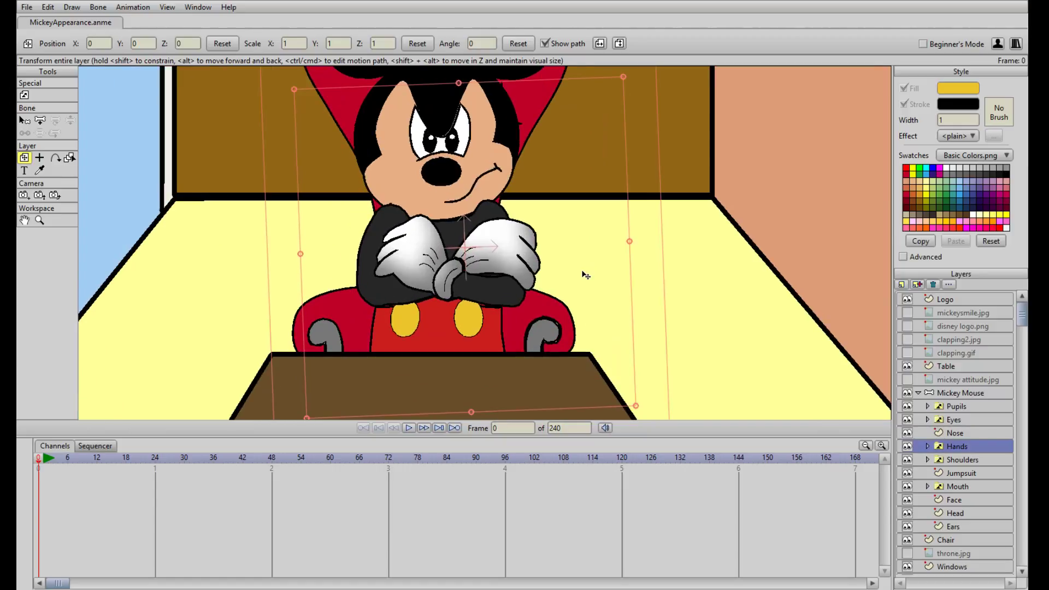
{"action": "scroll", "coordinate": [567, 277], "scroll_direction": "up", "scroll_amount": 2}
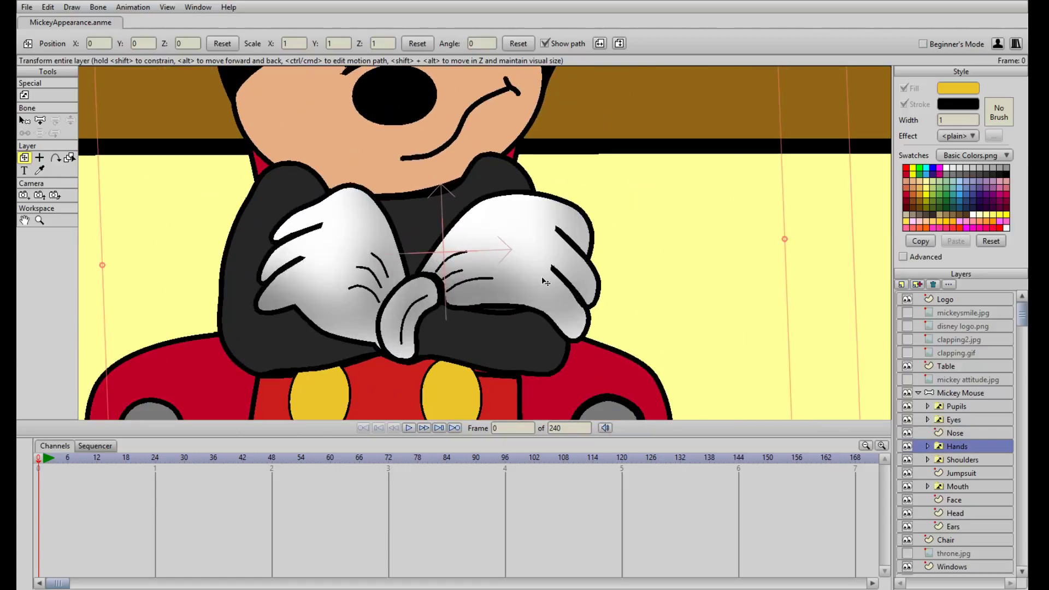
{"action": "mouse_move", "coordinate": [513, 321]}
{"action": "left_mouse_down"}
{"action": "mouse_move", "coordinate": [559, 286]}
{"action": "mouse_move", "coordinate": [547, 286]}
{"action": "left_mouse_up"}
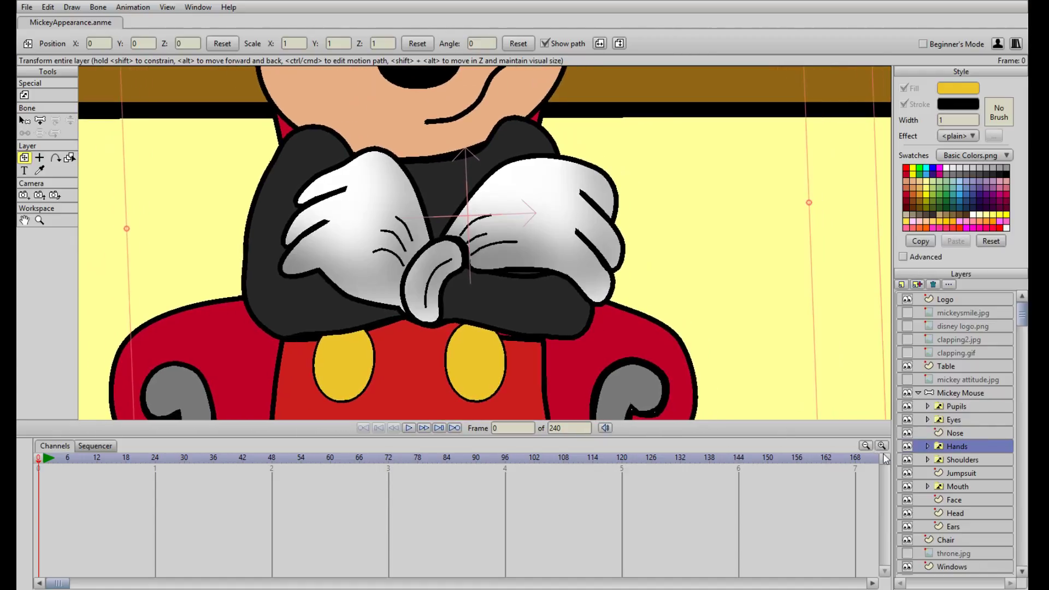
- Raise the point on the upper edge of the front forearm in the Shoulders vector layer towards the glove
{"action": "left_click", "coordinate": [927, 459]}
{"action": "left_click", "coordinate": [965, 487]}
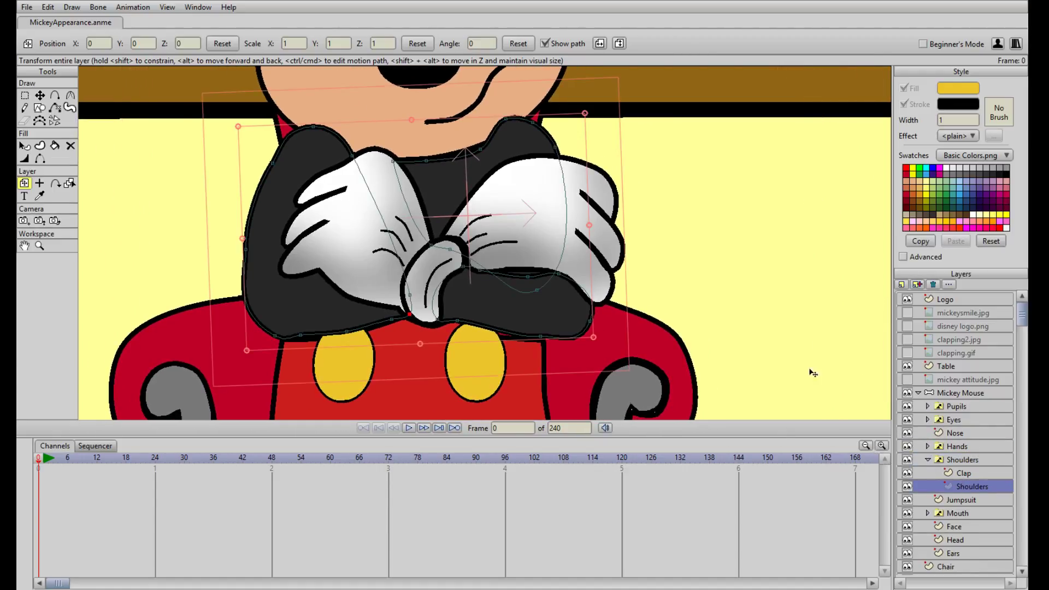
{"action": "scroll", "coordinate": [810, 370], "scroll_direction": "up", "scroll_amount": 3}
{"action": "key", "text": "t"}
{"action": "left_click", "coordinate": [559, 301]}
{"action": "left_click_drag", "start_coordinate": [561, 300], "coordinate": [560, 287]}
{"action": "scroll", "coordinate": [628, 327], "scroll_direction": "down", "scroll_amount": 4}
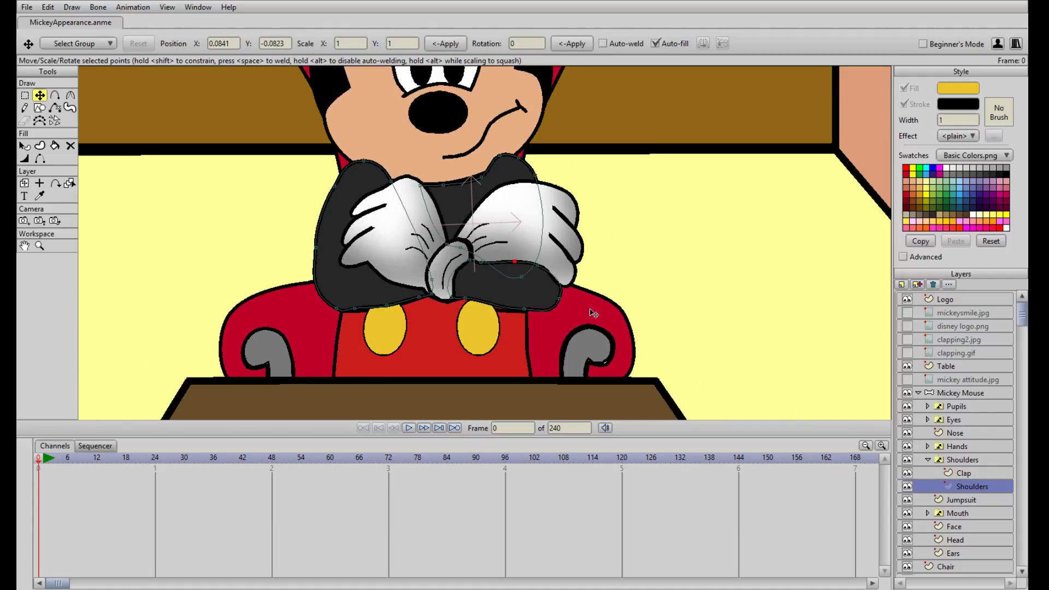
{"action": "scroll", "coordinate": [592, 306], "scroll_direction": "up", "scroll_amount": 3}
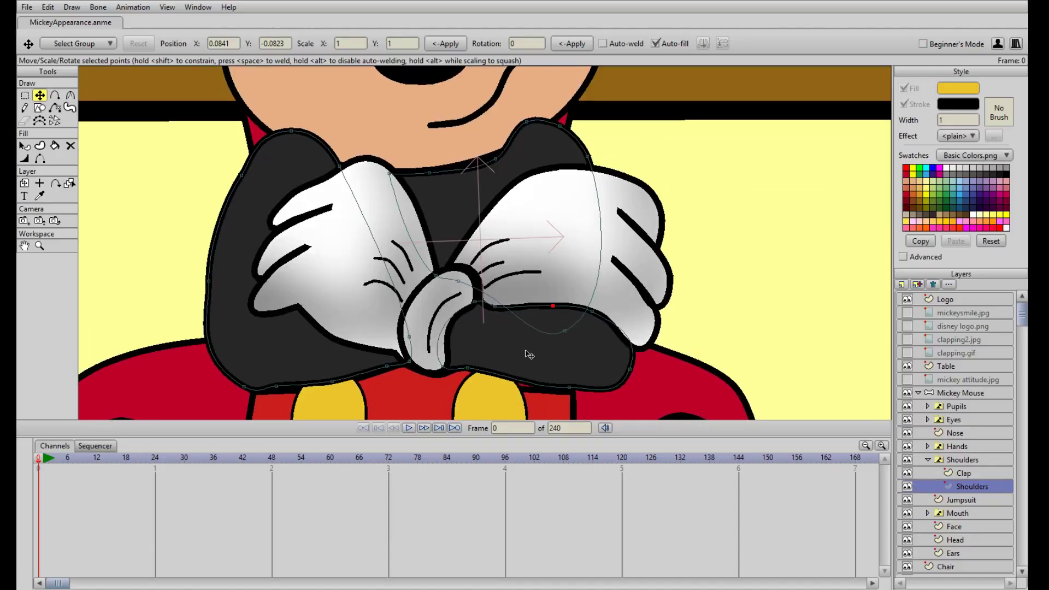
{"action": "scroll", "coordinate": [483, 210], "scroll_direction": "down", "scroll_amount": 1}
{"action": "scroll", "coordinate": [483, 210], "scroll_direction": "up", "scroll_amount": 2}
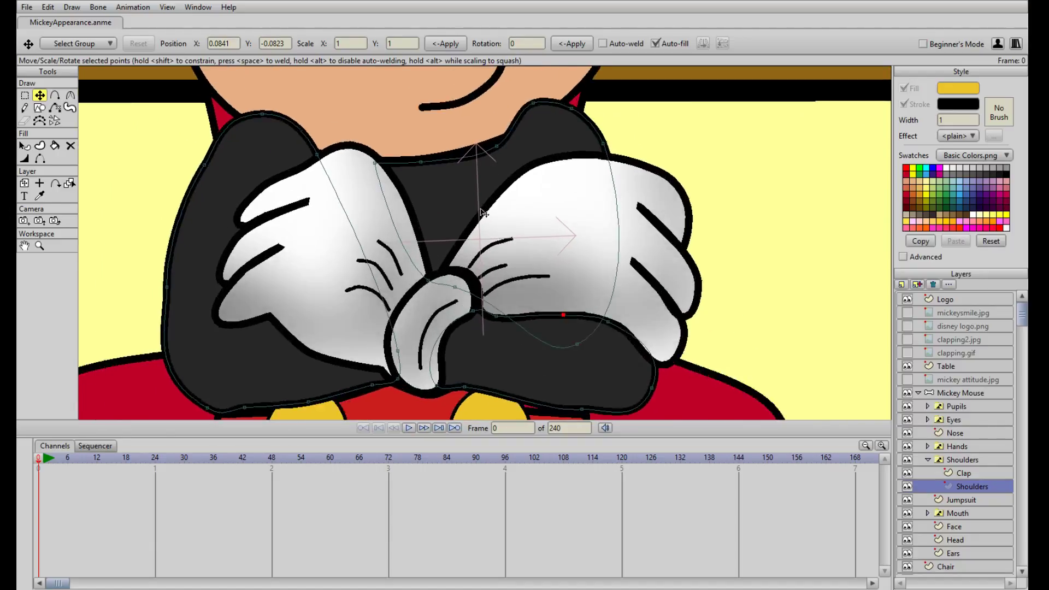
{"action": "scroll", "coordinate": [483, 211], "scroll_direction": "down", "scroll_amount": 2}
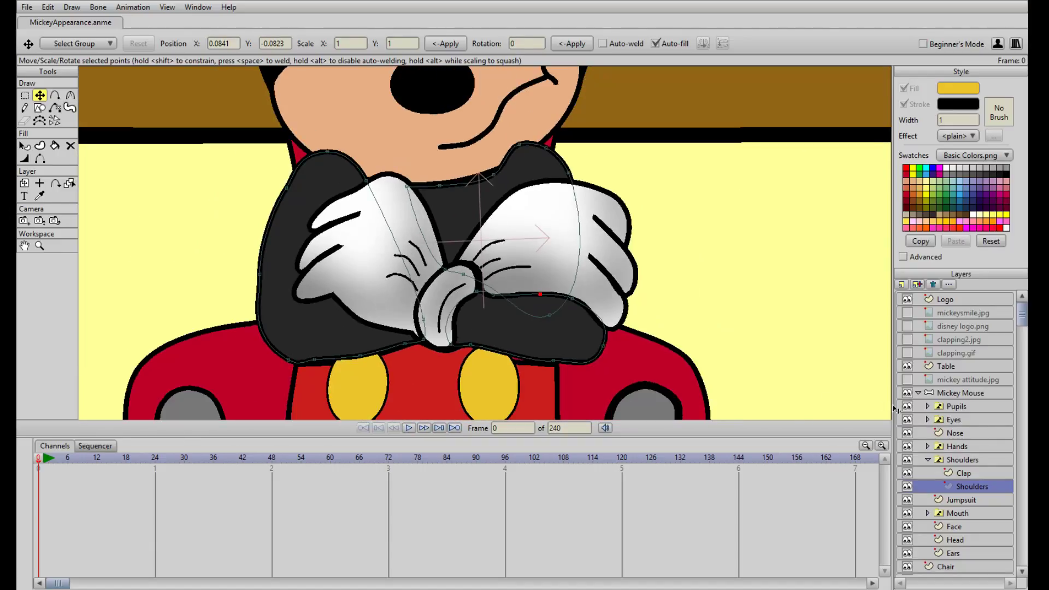
- Select the Shoulders group's Clap layer, check the clapping reference images and leave clapping2.jpg shown over the character
{"action": "left_click", "coordinate": [963, 473]}
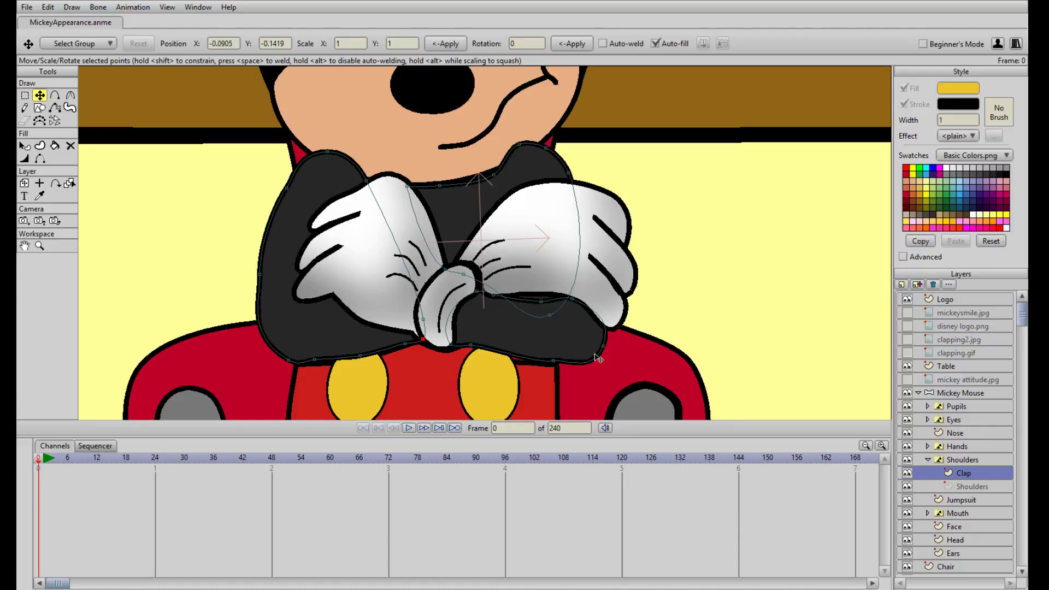
{"action": "scroll", "coordinate": [597, 363], "scroll_direction": "up", "scroll_amount": 2}
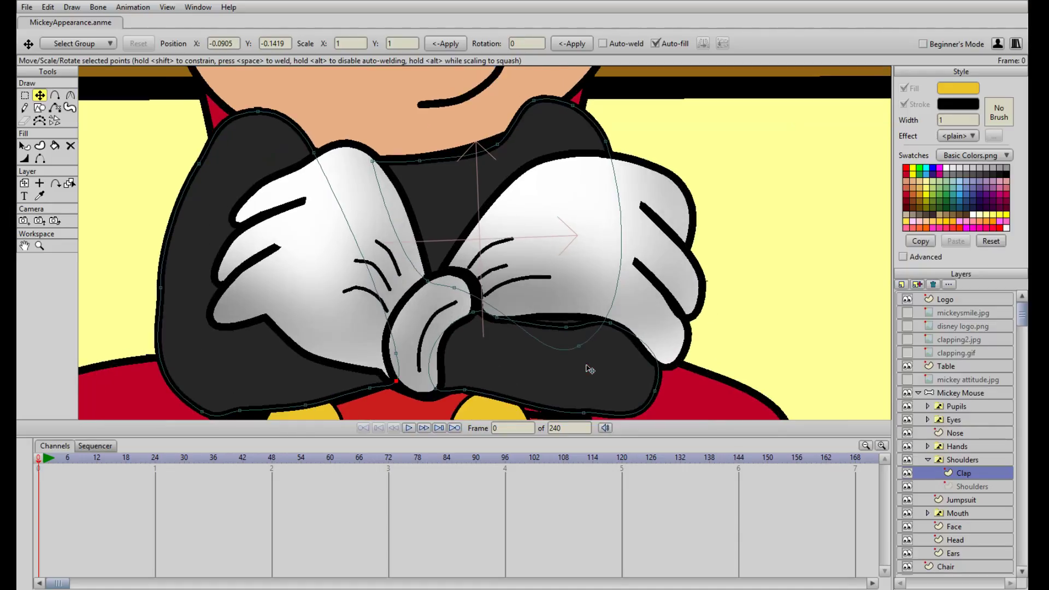
{"action": "scroll", "coordinate": [589, 369], "scroll_direction": "down", "scroll_amount": 2}
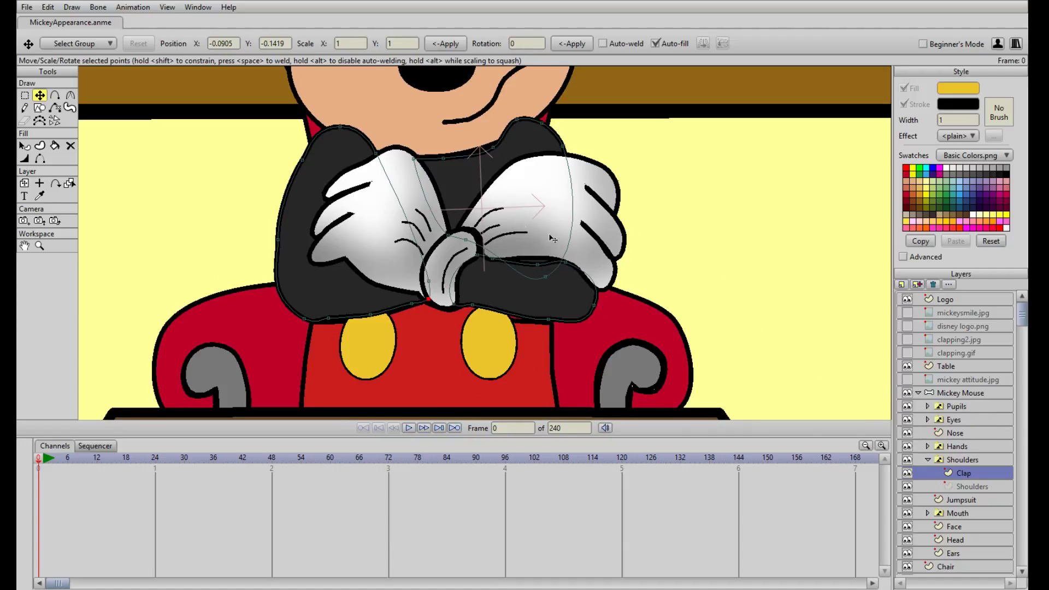
{"action": "left_click", "coordinate": [907, 353]}
{"action": "left_click", "coordinate": [907, 353]}
{"action": "left_click", "coordinate": [908, 340]}
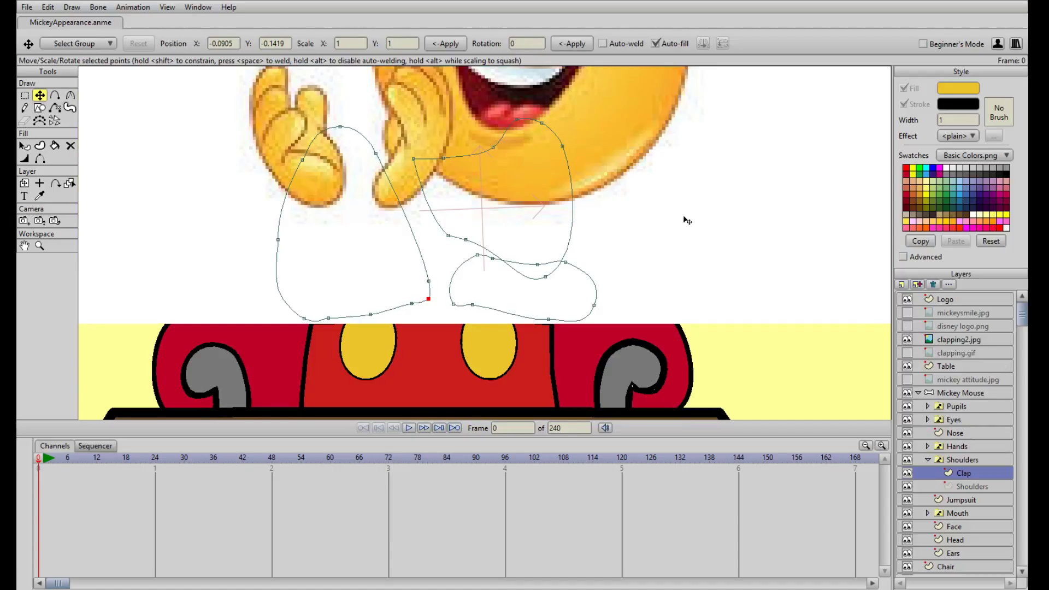
{"action": "left_click", "coordinate": [907, 339]}
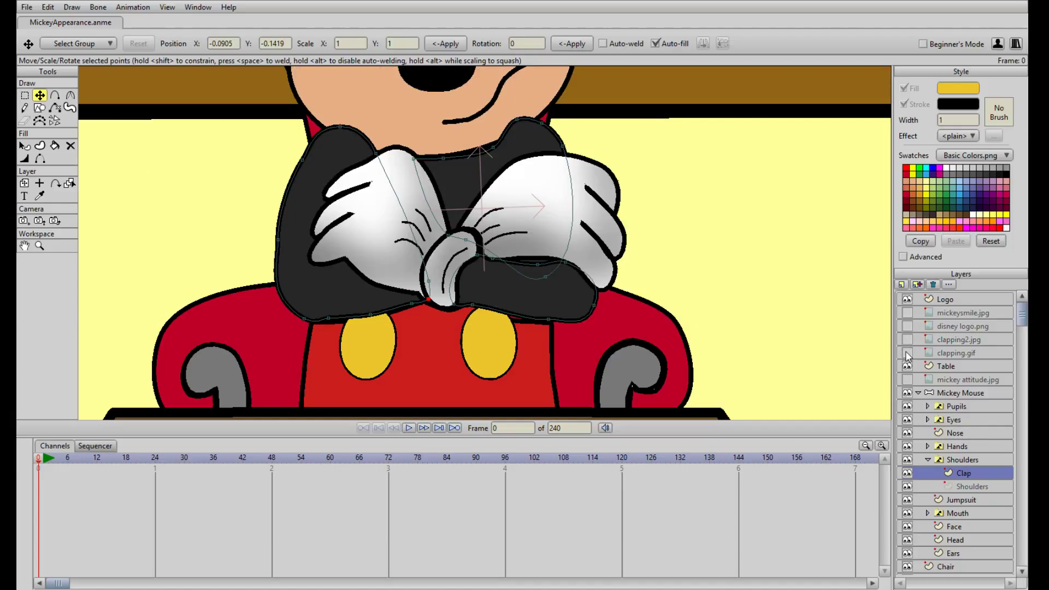
{"action": "left_click", "coordinate": [909, 350]}
{"action": "left_click", "coordinate": [909, 350]}
{"action": "left_click", "coordinate": [909, 327]}
{"action": "left_click", "coordinate": [909, 327]}
{"action": "left_click", "coordinate": [908, 339]}
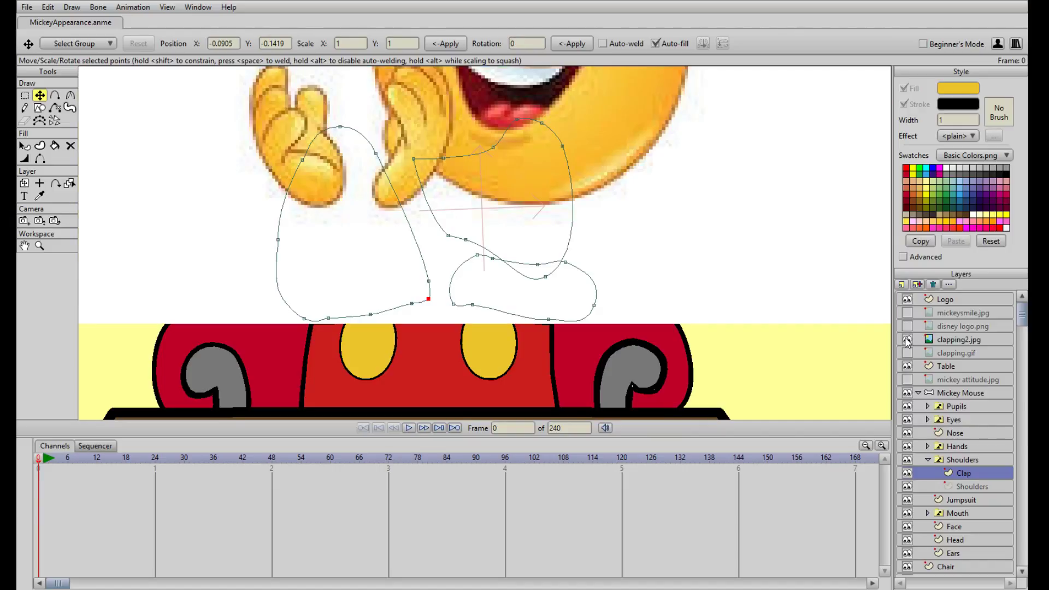
- In the Hands group's Clap layer, rotate one glove outline upright, flip it and place it over the emoji's hand beside the face
{"action": "left_click", "coordinate": [928, 446]}
{"action": "left_click", "coordinate": [952, 448]}
{"action": "left_click", "coordinate": [969, 462]}
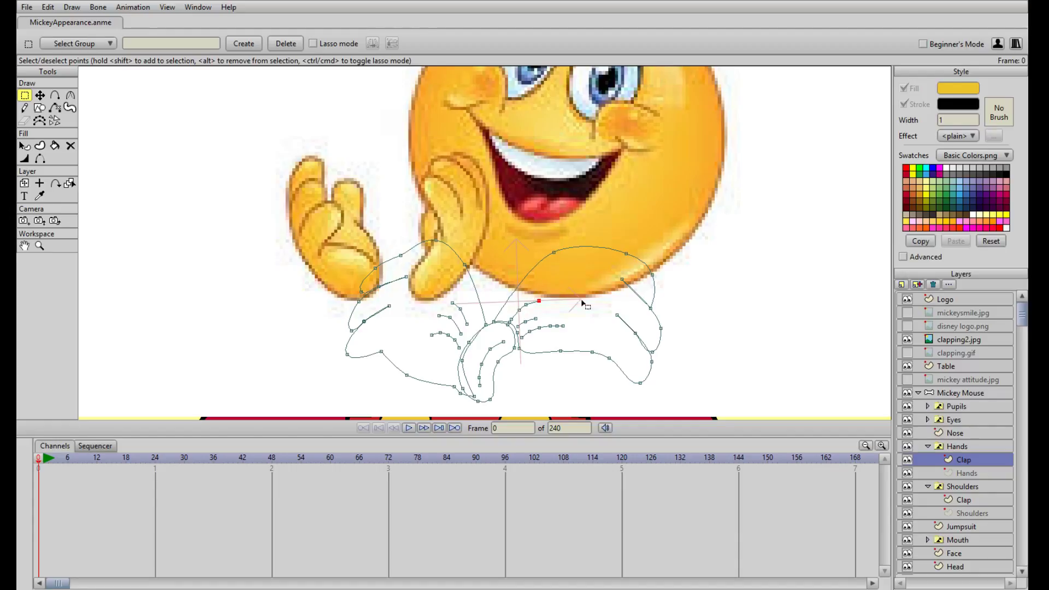
{"action": "key", "text": "t"}
{"action": "left_click_drag", "start_coordinate": [590, 310], "coordinate": [395, 192]}
{"action": "left_click_drag", "start_coordinate": [469, 229], "coordinate": [374, 125]}
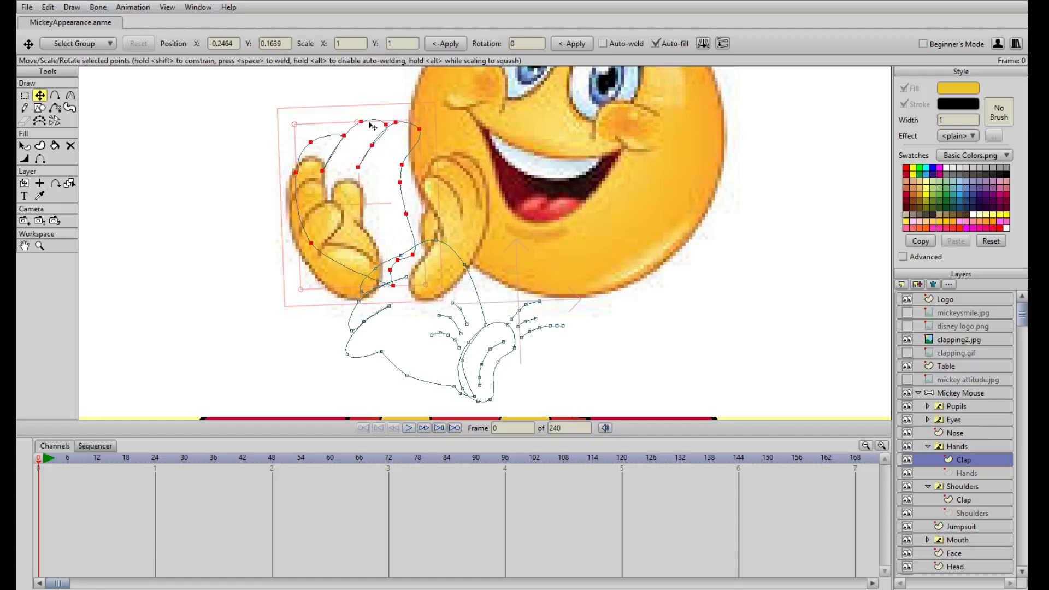
{"action": "left_click_drag", "start_coordinate": [364, 198], "coordinate": [451, 220]}
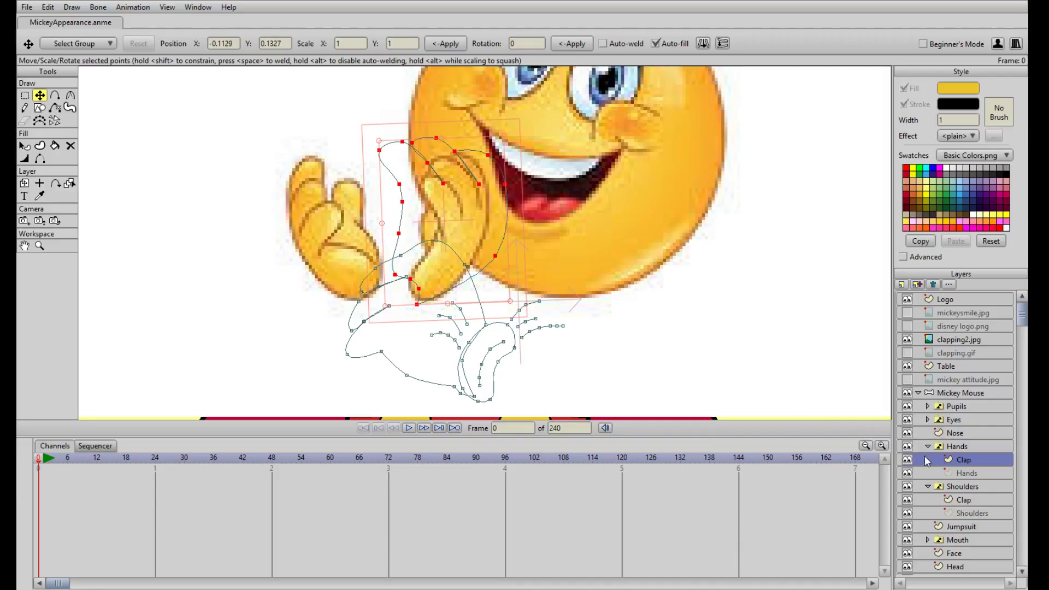
- Move the other glove outline beside the emoji's outer hand and flip it horizontally so its fingers face the first glove
{"action": "left_click", "coordinate": [417, 347]}
{"action": "left_click_drag", "start_coordinate": [431, 350], "coordinate": [207, 247]}
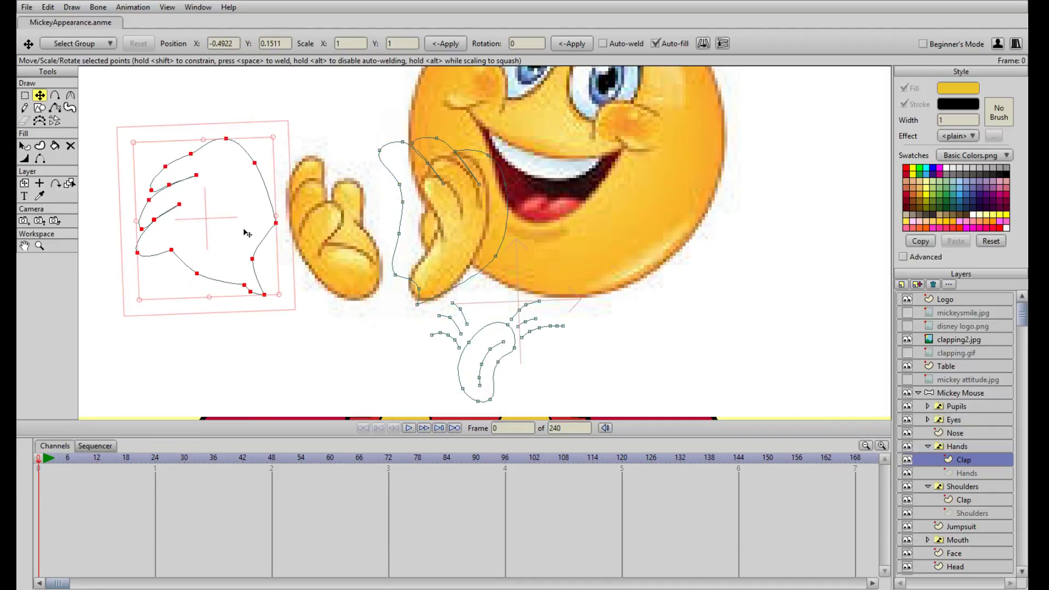
{"action": "left_click", "coordinate": [703, 43]}
{"action": "mouse_move", "coordinate": [213, 237]}
{"action": "left_mouse_down"}
{"action": "mouse_move", "coordinate": [261, 251]}
{"action": "mouse_move", "coordinate": [242, 242]}
{"action": "mouse_move", "coordinate": [260, 236]}
{"action": "mouse_move", "coordinate": [337, 256]}
{"action": "mouse_move", "coordinate": [229, 252]}
{"action": "left_mouse_up"}
{"action": "scroll", "coordinate": [337, 257], "scroll_direction": "up", "scroll_amount": 1}
- Adjust the heel and outer-edge points of the glove beside the emoji's face to follow the reference hand
{"action": "left_click", "coordinate": [407, 309]}
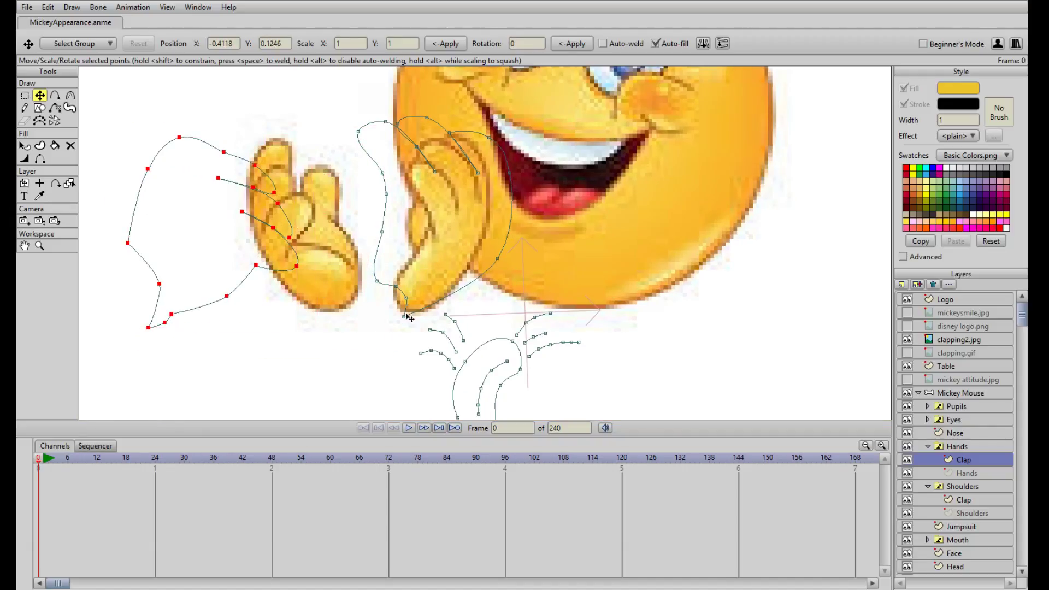
{"action": "left_click_drag", "start_coordinate": [404, 307], "coordinate": [414, 256]}
{"action": "left_click_drag", "start_coordinate": [498, 261], "coordinate": [484, 245]}
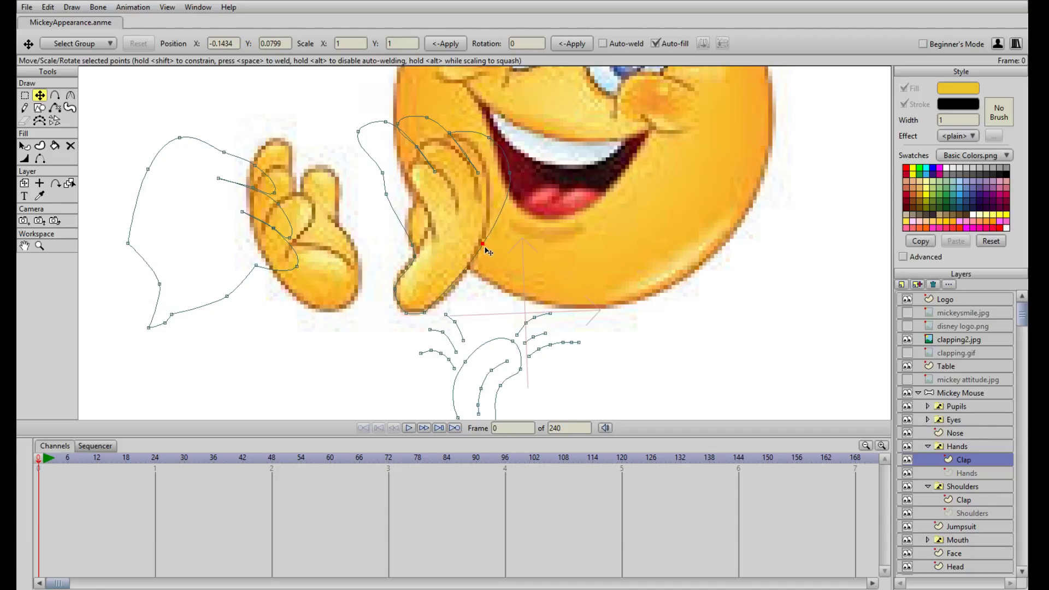
{"action": "mouse_move", "coordinate": [511, 175]}
{"action": "left_mouse_down"}
{"action": "mouse_move", "coordinate": [493, 178]}
{"action": "mouse_move", "coordinate": [514, 189]}
{"action": "left_mouse_up"}
{"action": "left_click_drag", "start_coordinate": [484, 244], "coordinate": [488, 248]}
{"action": "scroll", "coordinate": [626, 279], "scroll_direction": "down", "scroll_amount": 3}
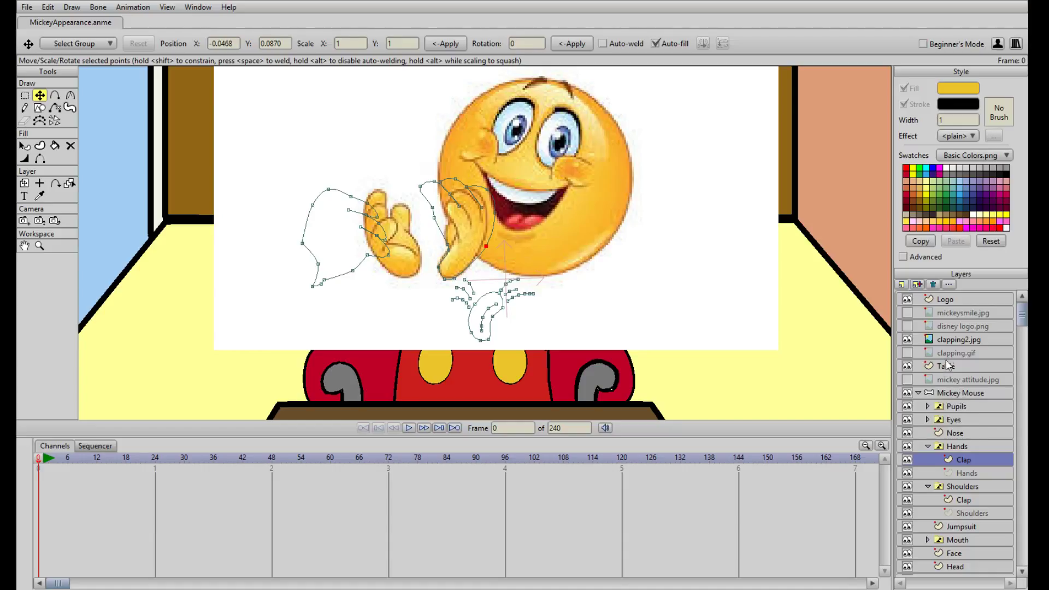
- Move the clapping2.jpg reference layer into the Mickey Mouse group, directly beneath the Hands switch group
{"action": "left_click", "coordinate": [953, 339]}
{"action": "left_click_drag", "start_coordinate": [782, 352], "coordinate": [852, 387]}
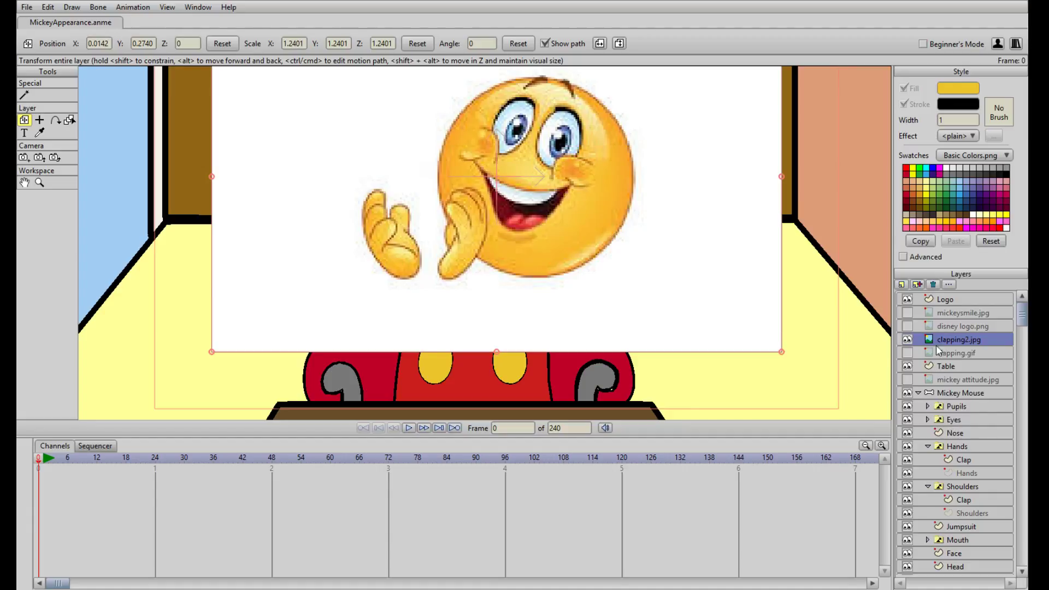
{"action": "left_click_drag", "start_coordinate": [968, 338], "coordinate": [973, 486]}
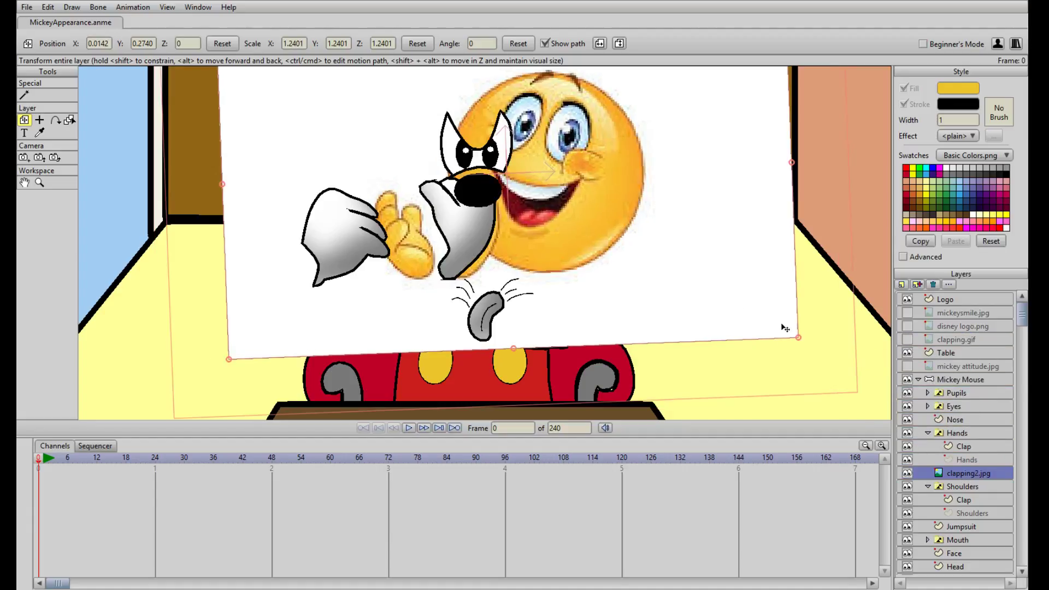
- Rotate, scale and reposition the clapping2.jpg image to a scale of about 1.31 so its hands sit behind the gloves
{"action": "mouse_move", "coordinate": [795, 333]}
{"action": "left_mouse_down"}
{"action": "mouse_move", "coordinate": [816, 353]}
{"action": "mouse_move", "coordinate": [804, 338]}
{"action": "left_mouse_up"}
{"action": "left_click_drag", "start_coordinate": [656, 258], "coordinate": [628, 252]}
{"action": "left_click_drag", "start_coordinate": [785, 343], "coordinate": [791, 347]}
{"action": "scroll", "coordinate": [623, 282], "scroll_direction": "up", "scroll_amount": 2}
{"action": "scroll", "coordinate": [627, 286], "scroll_direction": "up", "scroll_amount": 1}
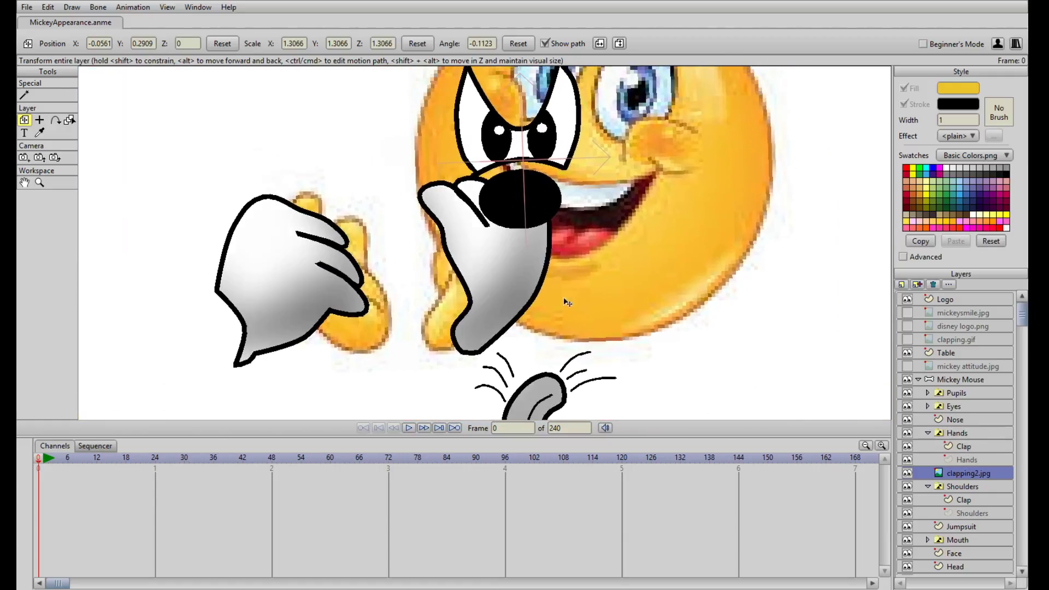
- Adjust the finger crease point of the glove near the face in the Hands Clap layer and hide the Pupils, Eyes and Nose layers
{"action": "left_click", "coordinate": [963, 446]}
{"action": "mouse_move", "coordinate": [497, 257]}
{"action": "left_mouse_down"}
{"action": "mouse_move", "coordinate": [424, 234]}
{"action": "mouse_move", "coordinate": [449, 203]}
{"action": "mouse_move", "coordinate": [462, 204]}
{"action": "left_mouse_up"}
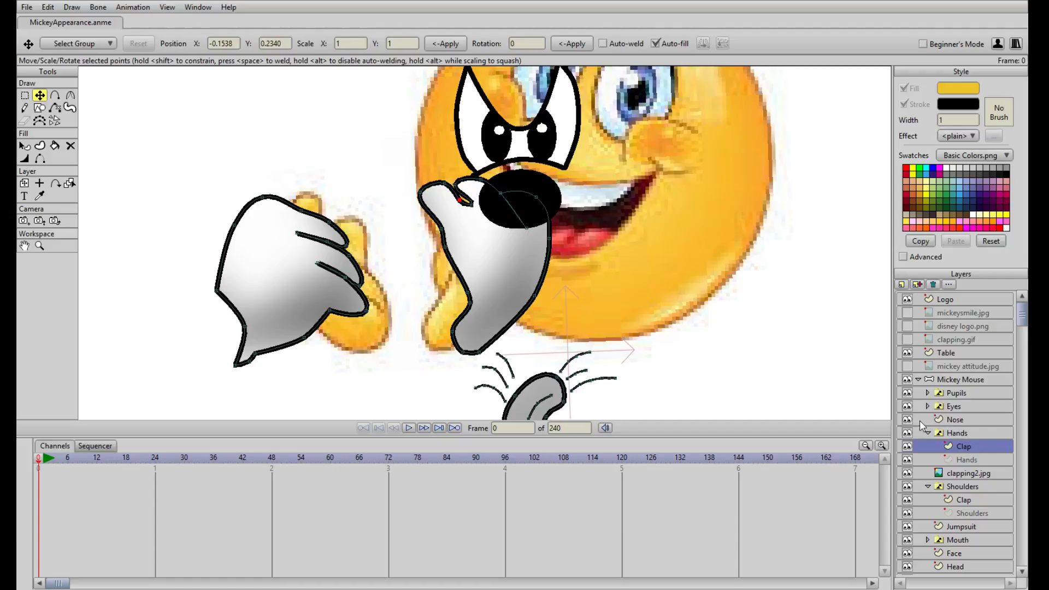
{"action": "left_click", "coordinate": [907, 392]}
{"action": "left_click", "coordinate": [906, 405]}
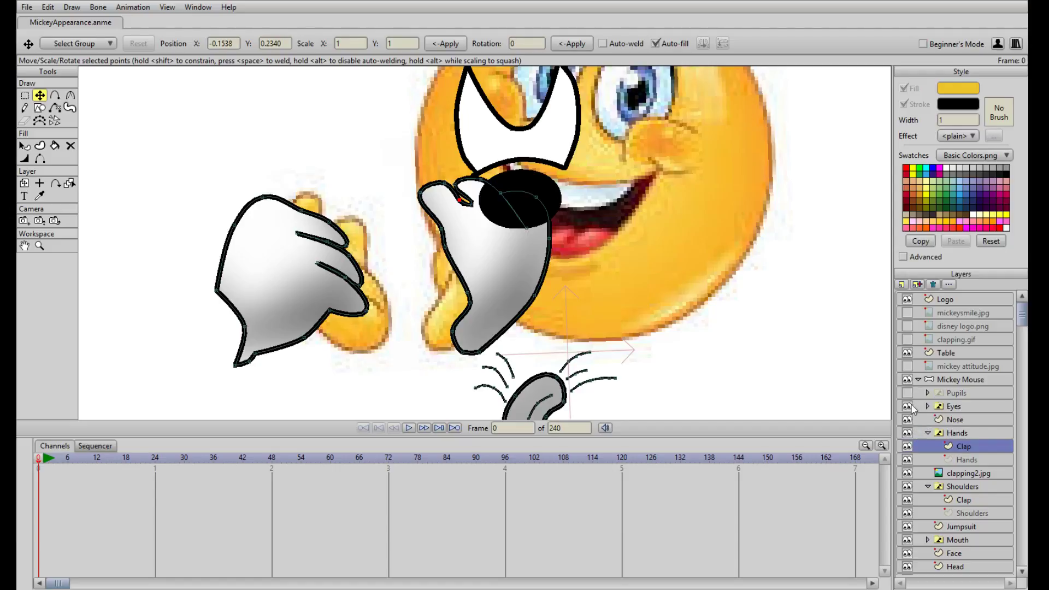
{"action": "left_click", "coordinate": [907, 419]}
- Shift the glove near the face over the reference hand and adjust its inner palm and heel points
{"action": "scroll", "coordinate": [680, 301], "scroll_direction": "up", "scroll_amount": 2}
{"action": "key", "text": "ctrl+a"}
{"action": "left_click_drag", "start_coordinate": [543, 227], "coordinate": [502, 227]}
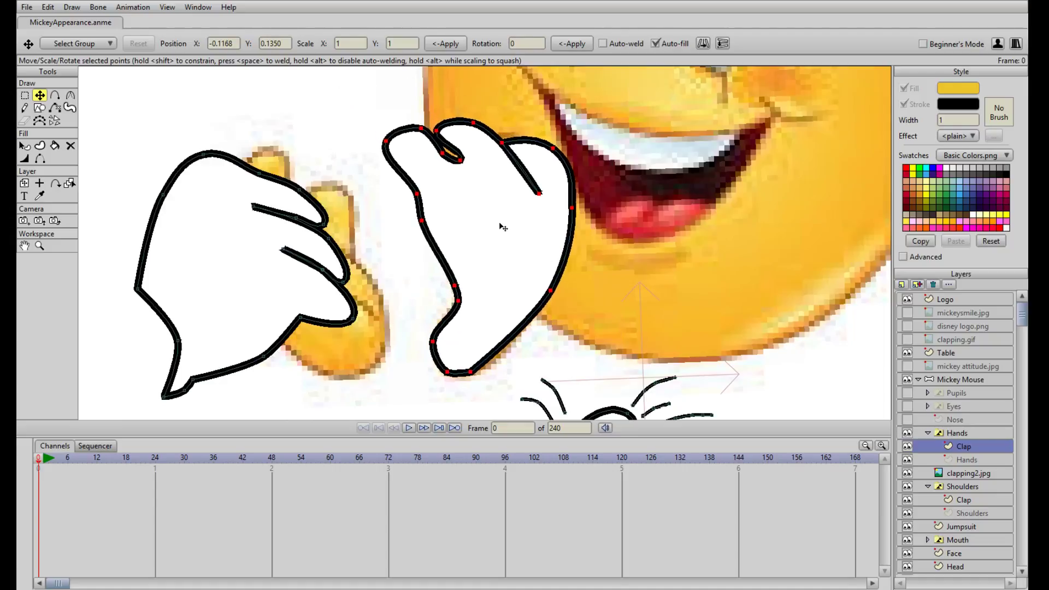
{"action": "mouse_move", "coordinate": [455, 287]}
{"action": "left_mouse_down"}
{"action": "mouse_move", "coordinate": [548, 285]}
{"action": "mouse_move", "coordinate": [471, 276]}
{"action": "mouse_move", "coordinate": [459, 299]}
{"action": "left_mouse_up"}
{"action": "left_click_drag", "start_coordinate": [433, 342], "coordinate": [439, 344]}
- Move the glove aside to uncover the reference hand, reshape its inner palm curve and place it back over that hand
{"action": "left_click_drag", "start_coordinate": [473, 271], "coordinate": [773, 234]}
{"action": "double_click", "coordinate": [462, 298]}
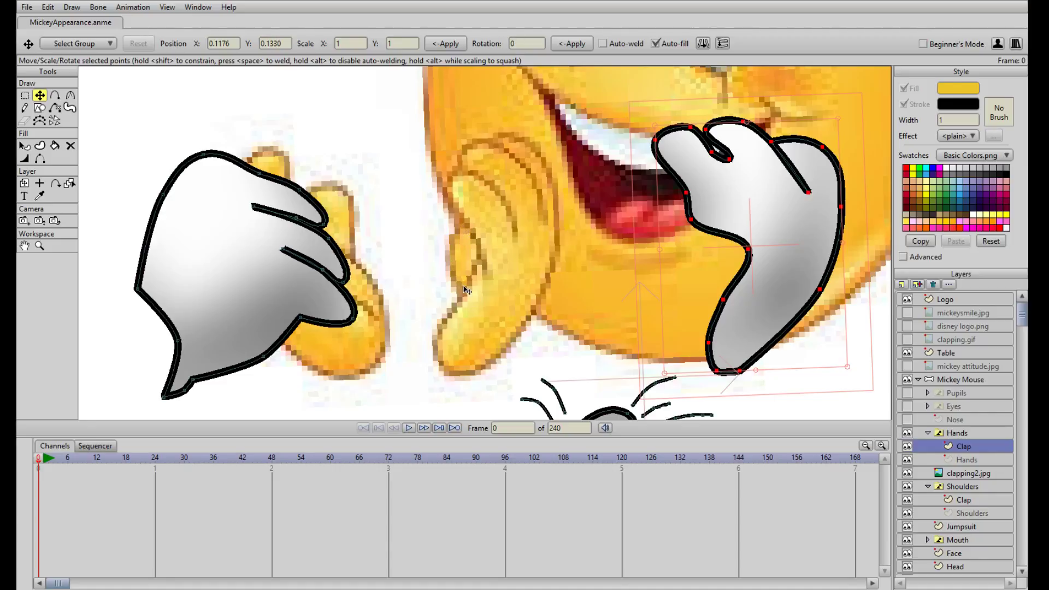
{"action": "left_click_drag", "start_coordinate": [741, 194], "coordinate": [504, 209]}
{"action": "left_click_drag", "start_coordinate": [418, 160], "coordinate": [496, 192]}
{"action": "key", "text": "Return"}
- Reshape the heel, inner palm and outer edge of the glove near the face to follow the reference hand
{"action": "left_click_drag", "start_coordinate": [604, 222], "coordinate": [589, 239]}
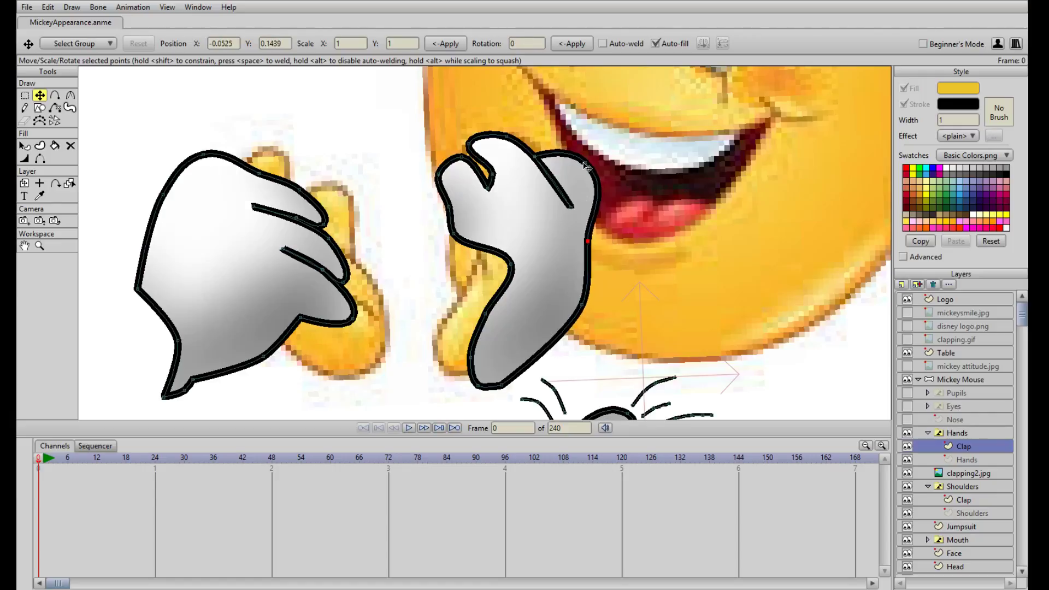
{"action": "left_click_drag", "start_coordinate": [471, 356], "coordinate": [446, 366]}
{"action": "left_click_drag", "start_coordinate": [504, 386], "coordinate": [481, 369]}
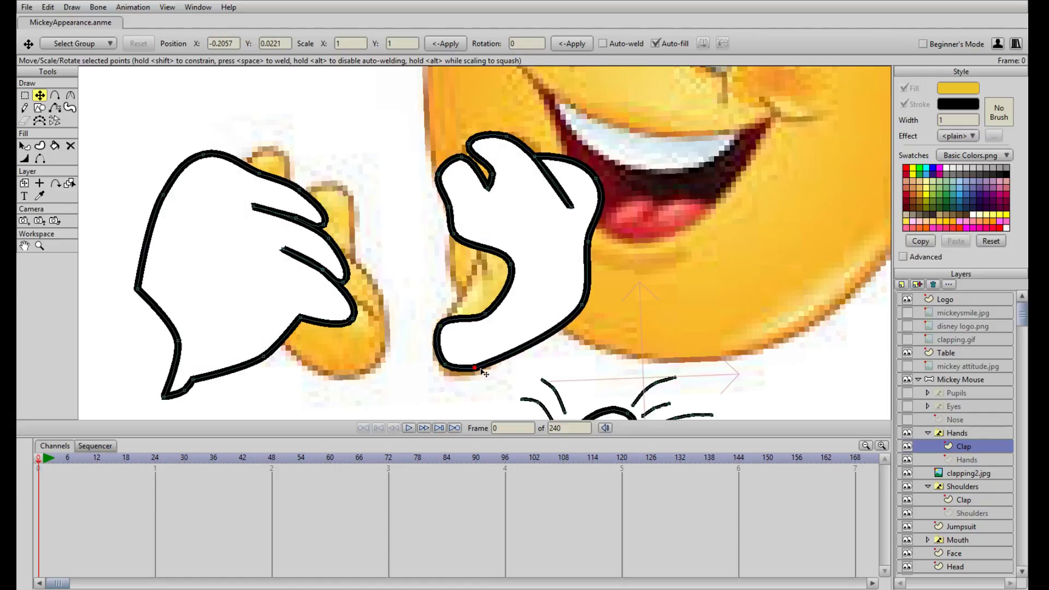
{"action": "mouse_move", "coordinate": [485, 315]}
{"action": "left_mouse_down"}
{"action": "mouse_move", "coordinate": [473, 282]}
{"action": "mouse_move", "coordinate": [487, 261]}
{"action": "mouse_move", "coordinate": [476, 261]}
{"action": "mouse_move", "coordinate": [471, 223]}
{"action": "mouse_move", "coordinate": [497, 205]}
{"action": "mouse_move", "coordinate": [464, 228]}
{"action": "left_mouse_up"}
{"action": "left_click_drag", "start_coordinate": [584, 305], "coordinate": [587, 306]}
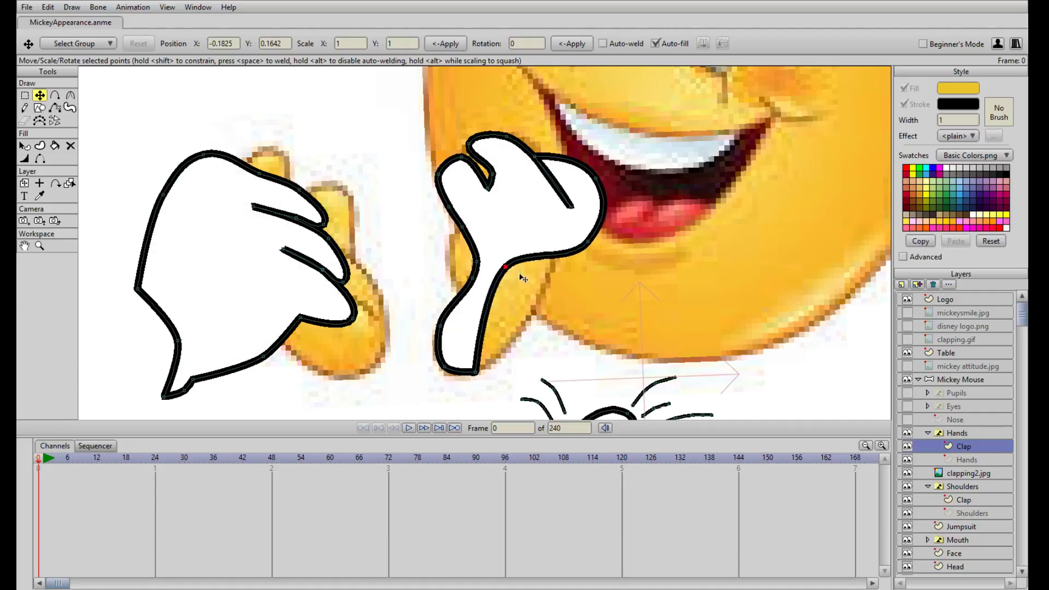
- Adjust the bottom curve and lower outer edge of the glove near the face to trace the reference wrist
{"action": "left_click_drag", "start_coordinate": [529, 323], "coordinate": [523, 339]}
{"action": "left_click_drag", "start_coordinate": [476, 372], "coordinate": [471, 371]}
{"action": "left_click_drag", "start_coordinate": [518, 334], "coordinate": [517, 346]}
{"action": "left_click_drag", "start_coordinate": [471, 372], "coordinate": [471, 375]}
{"action": "left_click", "coordinate": [442, 367]}
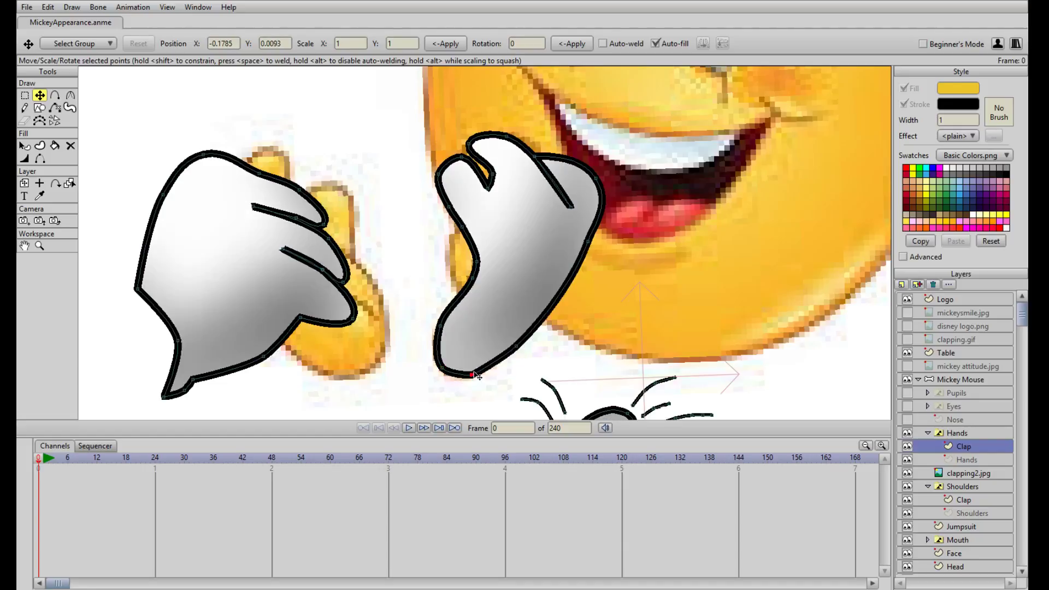
{"action": "left_click_drag", "start_coordinate": [586, 244], "coordinate": [549, 279]}
{"action": "mouse_move", "coordinate": [512, 346]}
{"action": "left_mouse_down"}
{"action": "mouse_move", "coordinate": [502, 331]}
{"action": "mouse_move", "coordinate": [513, 351]}
{"action": "left_mouse_up"}
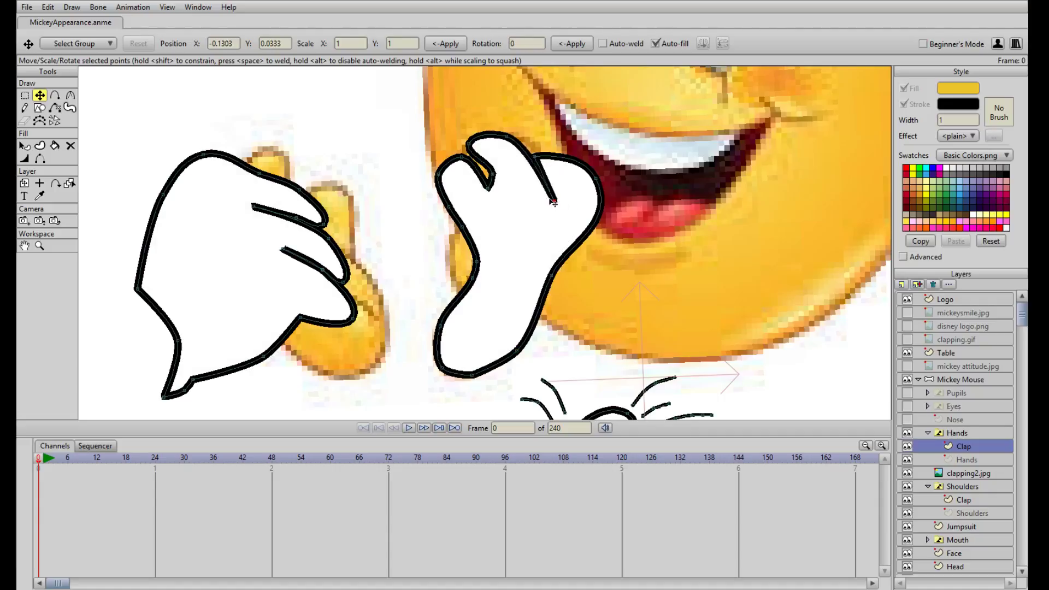
- Pull in the back finger's outer edge, round its tip and reposition the end of its crease
{"action": "left_click_drag", "start_coordinate": [599, 191], "coordinate": [562, 212]}
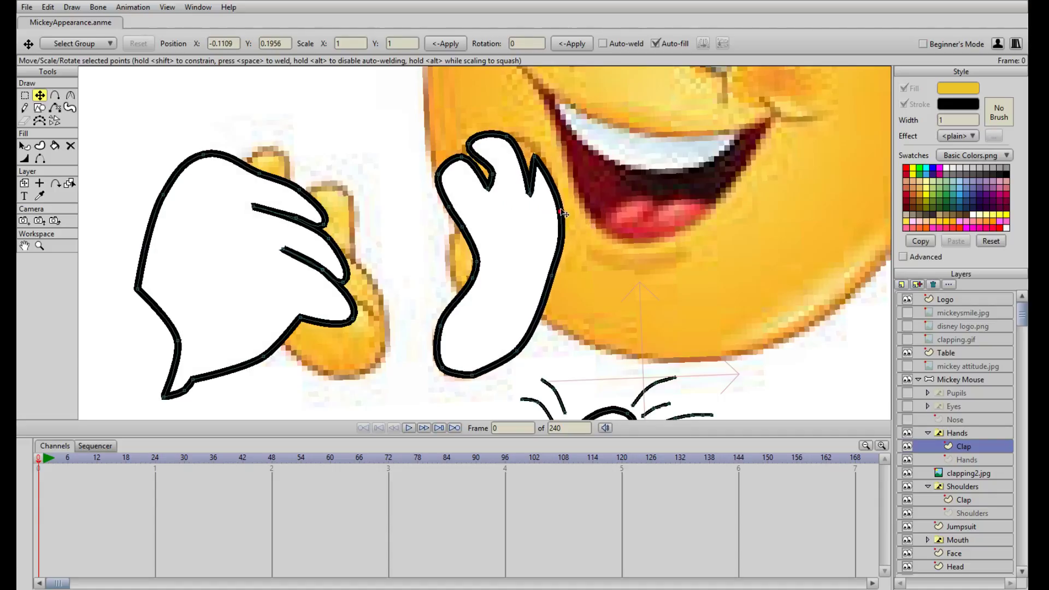
{"action": "mouse_move", "coordinate": [534, 156]}
{"action": "left_mouse_down"}
{"action": "mouse_move", "coordinate": [555, 212]}
{"action": "mouse_move", "coordinate": [538, 146]}
{"action": "mouse_move", "coordinate": [519, 149]}
{"action": "mouse_move", "coordinate": [537, 158]}
{"action": "mouse_move", "coordinate": [533, 142]}
{"action": "left_mouse_up"}
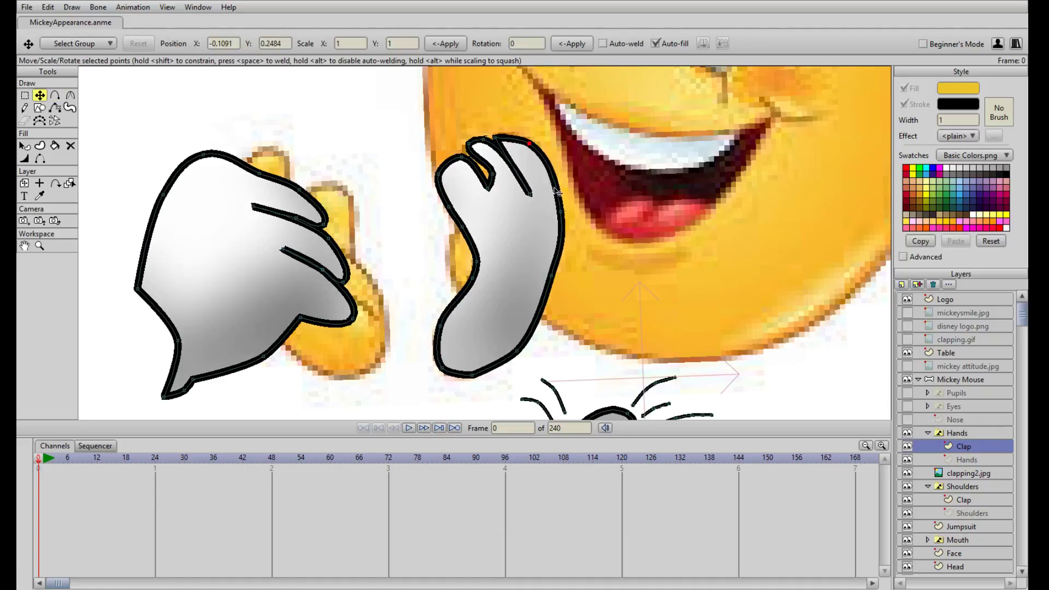
{"action": "mouse_move", "coordinate": [545, 201]}
{"action": "left_mouse_down"}
{"action": "mouse_move", "coordinate": [553, 173]}
{"action": "mouse_move", "coordinate": [535, 196]}
{"action": "left_mouse_up"}
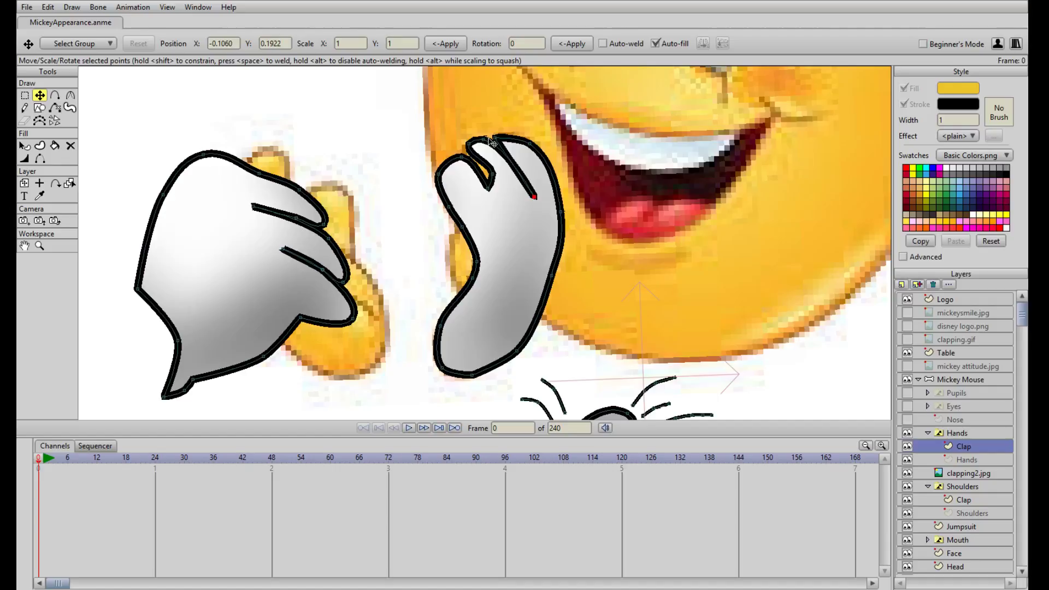
- Compare the glove near the face with the uncovered reference hand and realign its back finger's crease and tip points
{"action": "key", "text": "ctrl+a"}
{"action": "left_click", "coordinate": [906, 446]}
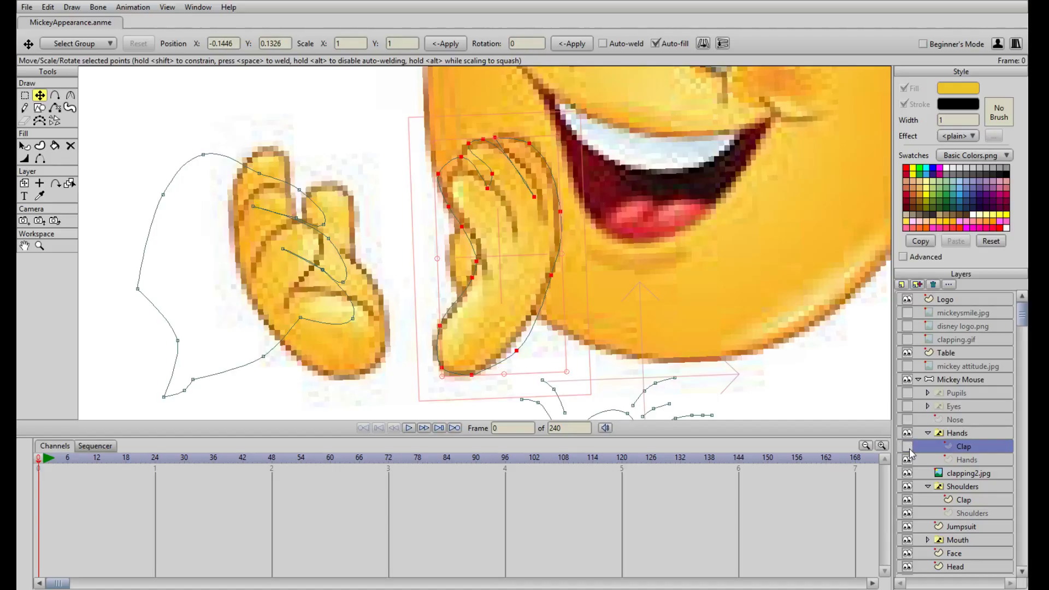
{"action": "left_click", "coordinate": [907, 446]}
{"action": "scroll", "coordinate": [554, 199], "scroll_direction": "up", "scroll_amount": 4}
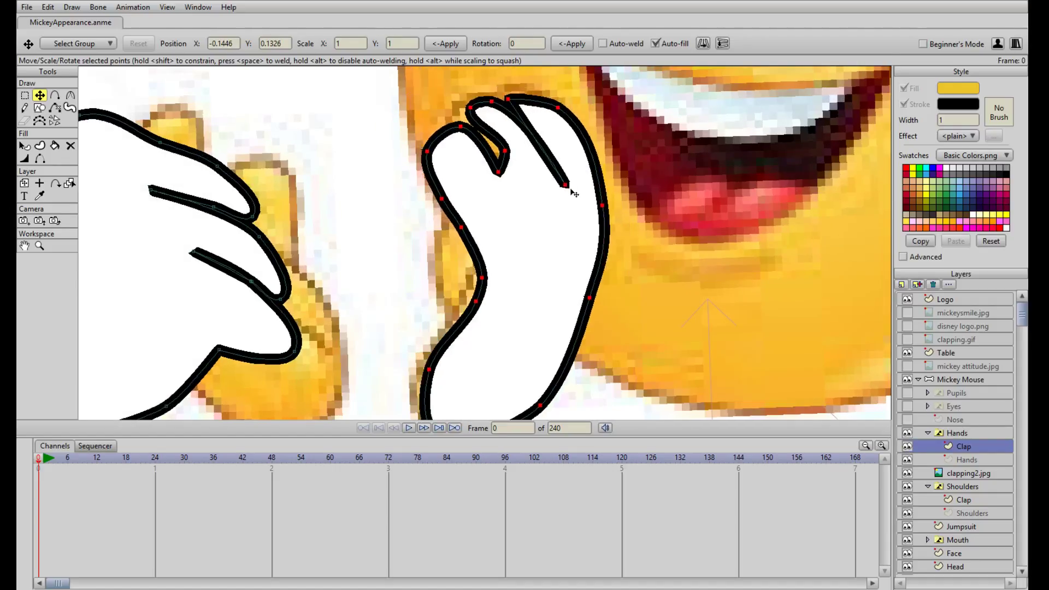
{"action": "left_click_drag", "start_coordinate": [572, 190], "coordinate": [543, 150]}
{"action": "left_click_drag", "start_coordinate": [542, 150], "coordinate": [561, 147]}
{"action": "left_click_drag", "start_coordinate": [501, 92], "coordinate": [499, 92]}
{"action": "left_click_drag", "start_coordinate": [551, 100], "coordinate": [553, 93]}
{"action": "left_click_drag", "start_coordinate": [576, 192], "coordinate": [574, 252]}
- Relocate the front finger's tip and crease points and sharpen the corner where it meets the middle finger
{"action": "left_click_drag", "start_coordinate": [502, 146], "coordinate": [527, 189]}
{"action": "mouse_move", "coordinate": [458, 116]}
{"action": "left_mouse_down"}
{"action": "mouse_move", "coordinate": [431, 134]}
{"action": "mouse_move", "coordinate": [489, 197]}
{"action": "mouse_move", "coordinate": [596, 213]}
{"action": "mouse_move", "coordinate": [620, 182]}
{"action": "mouse_move", "coordinate": [545, 216]}
{"action": "mouse_move", "coordinate": [583, 244]}
{"action": "mouse_move", "coordinate": [617, 227]}
{"action": "left_mouse_up"}
{"action": "left_click_drag", "start_coordinate": [461, 105], "coordinate": [113, 111]}
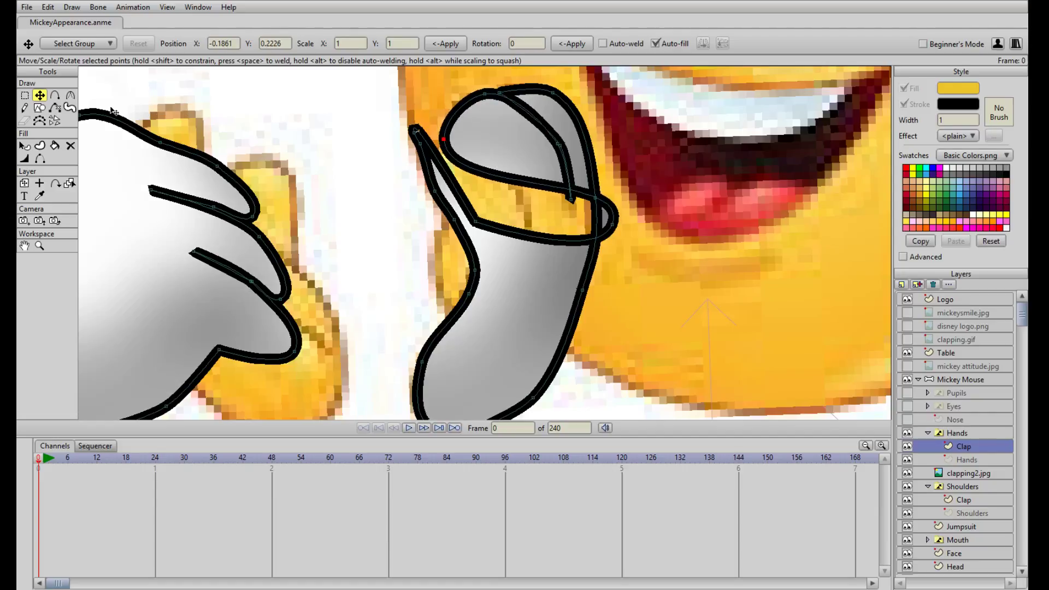
{"action": "left_click", "coordinate": [71, 95]}
{"action": "left_click", "coordinate": [130, 45]}
{"action": "key", "text": "a"}
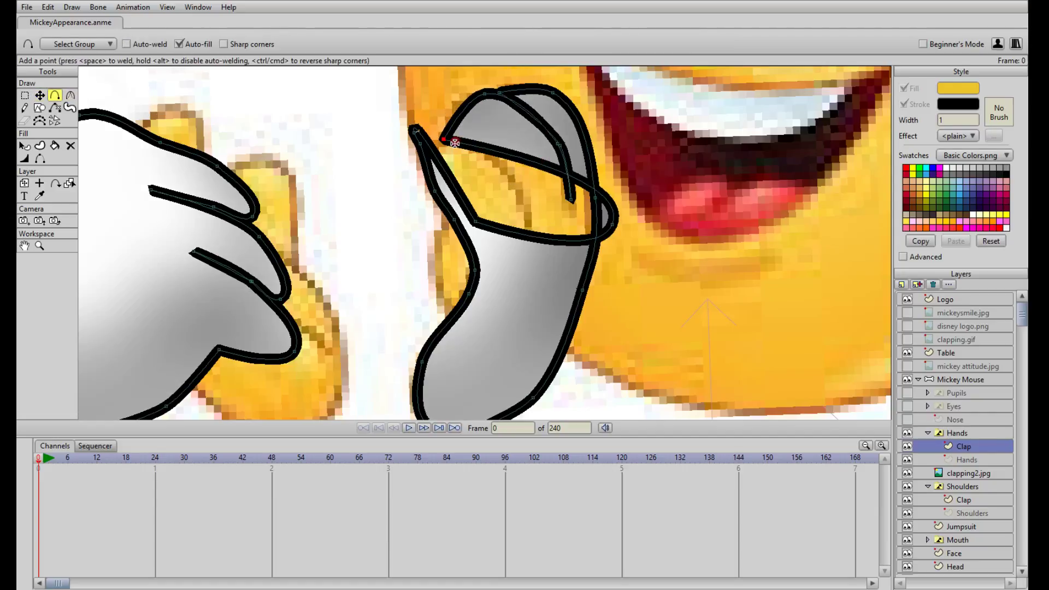
- Add points to the front finger's tip and crease, place them along the reference and sharpen the crease end
{"action": "left_click", "coordinate": [459, 120]}
{"action": "key", "text": "t"}
{"action": "left_click_drag", "start_coordinate": [459, 120], "coordinate": [445, 114]}
{"action": "key", "text": "a"}
{"action": "left_click", "coordinate": [487, 145]}
{"action": "key", "text": "t"}
{"action": "left_click_drag", "start_coordinate": [487, 147], "coordinate": [504, 186]}
{"action": "key", "text": "a"}
{"action": "key", "text": "t"}
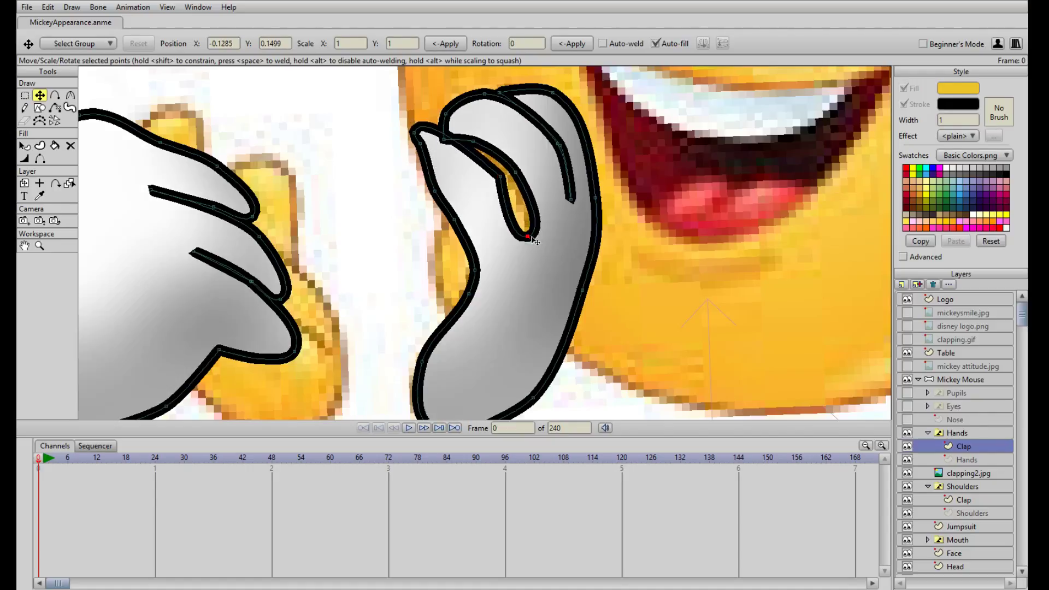
{"action": "left_click", "coordinate": [70, 96]}
{"action": "left_click_drag", "start_coordinate": [488, 209], "coordinate": [470, 209]}
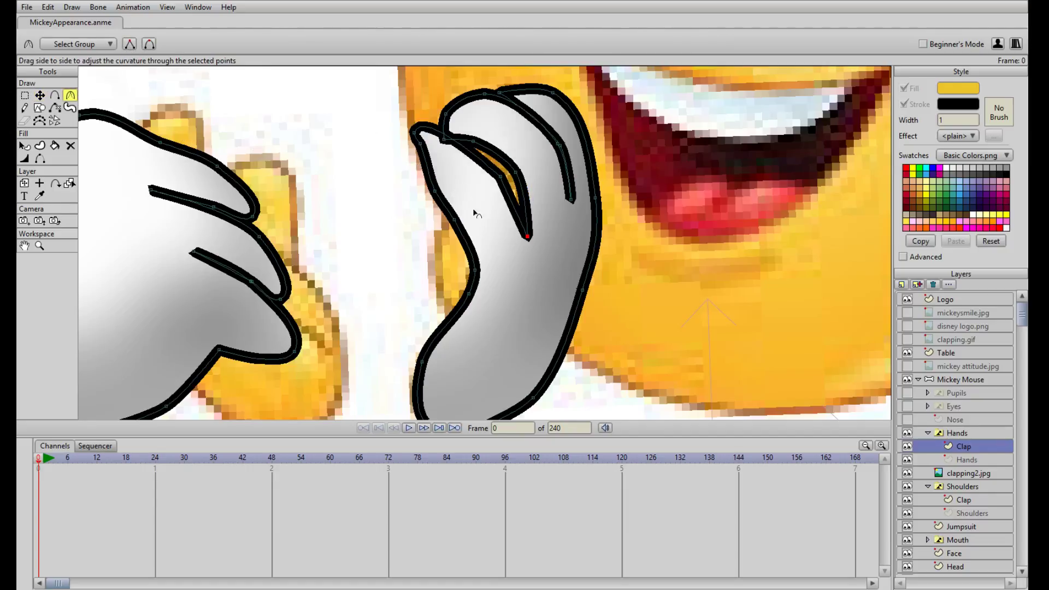
- Close the gap in the front finger's crease using an extra point and round the fingertip into the palm edge
{"action": "key", "text": "t"}
{"action": "left_click_drag", "start_coordinate": [500, 175], "coordinate": [511, 176]}
{"action": "left_click_drag", "start_coordinate": [415, 142], "coordinate": [425, 143]}
{"action": "left_click_drag", "start_coordinate": [511, 176], "coordinate": [491, 147]}
{"action": "key", "text": "a"}
{"action": "left_click", "coordinate": [492, 155]}
{"action": "key", "text": "t"}
{"action": "left_click_drag", "start_coordinate": [423, 140], "coordinate": [415, 149]}
{"action": "scroll", "coordinate": [485, 186], "scroll_direction": "down", "scroll_amount": 4}
{"action": "scroll", "coordinate": [488, 190], "scroll_direction": "down", "scroll_amount": 2}
{"action": "scroll", "coordinate": [490, 195], "scroll_direction": "up", "scroll_amount": 5}
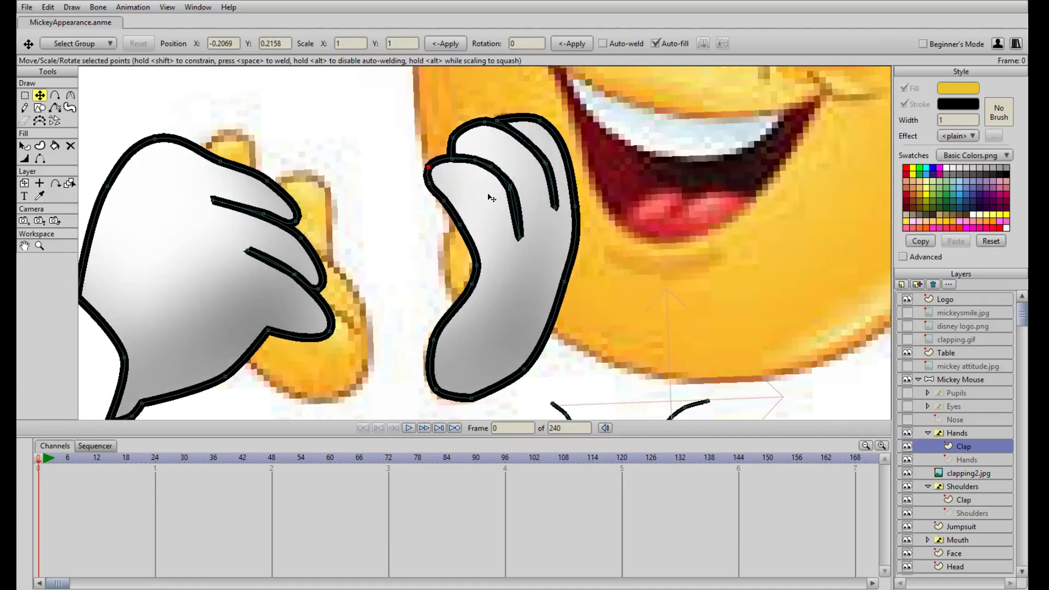
{"action": "left_click_drag", "start_coordinate": [460, 224], "coordinate": [441, 195]}
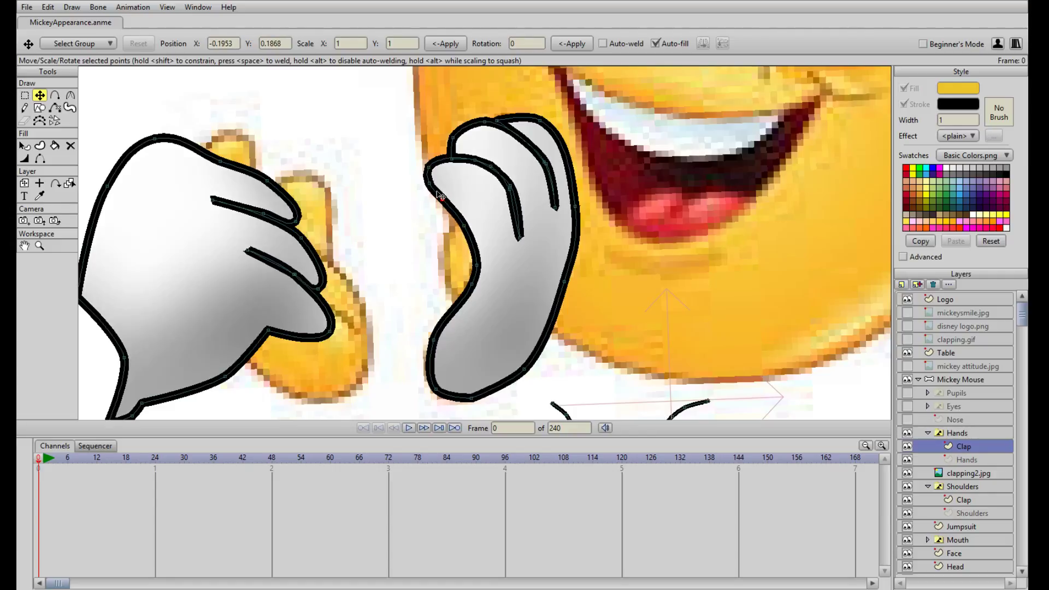
- Draw an oval beside the inner palm and give it the glove's white shaded fill and a black stroke of width 1
{"action": "scroll", "coordinate": [518, 236], "scroll_direction": "down", "scroll_amount": 3}
{"action": "scroll", "coordinate": [450, 303], "scroll_direction": "up", "scroll_amount": 4}
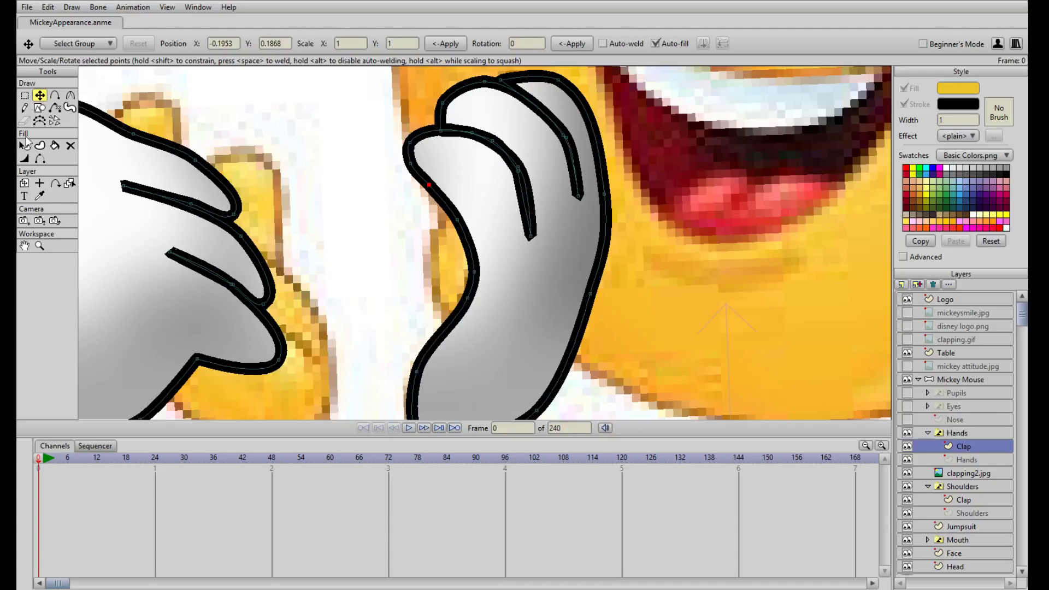
{"action": "left_click", "coordinate": [39, 107]}
{"action": "left_click_drag", "start_coordinate": [366, 219], "coordinate": [442, 312]}
{"action": "left_click", "coordinate": [24, 145]}
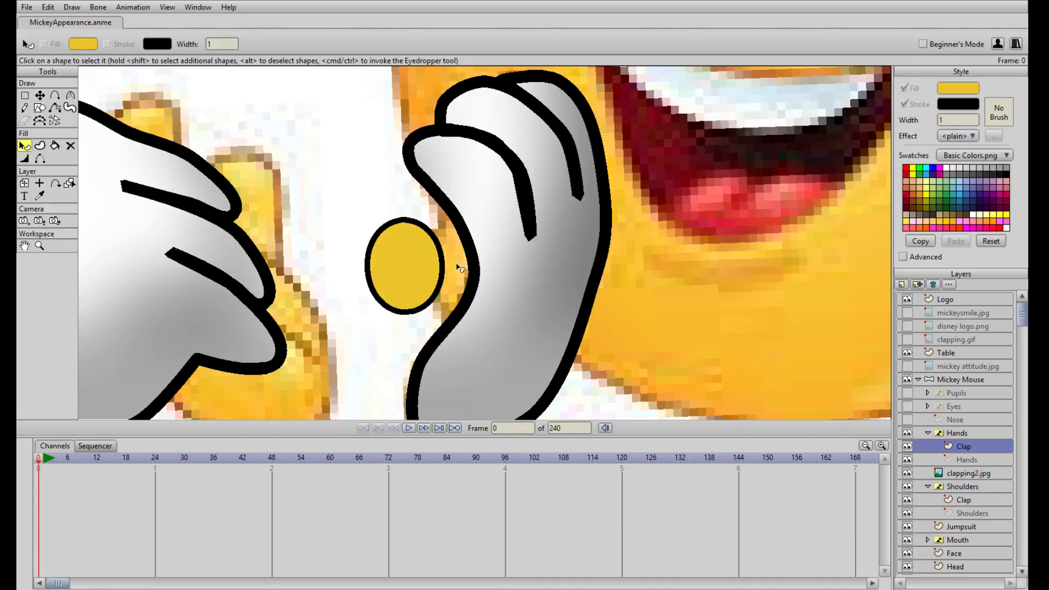
{"action": "left_click", "coordinate": [423, 269]}
{"action": "left_click", "coordinate": [40, 196]}
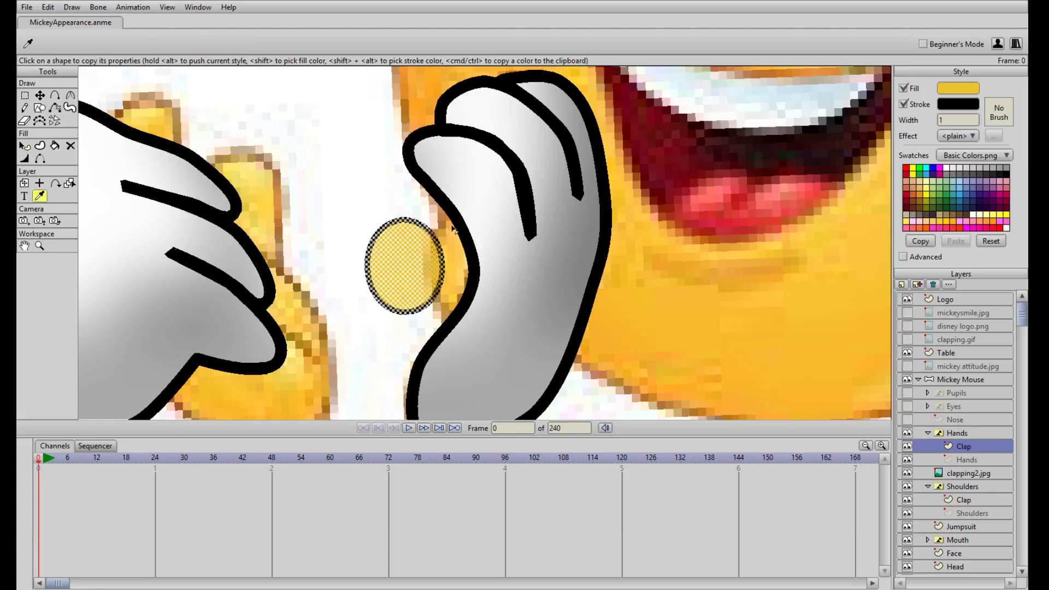
{"action": "left_click", "coordinate": [489, 208]}
{"action": "key", "text": "t"}
{"action": "scroll", "coordinate": [472, 241], "scroll_direction": "down", "scroll_amount": 5}
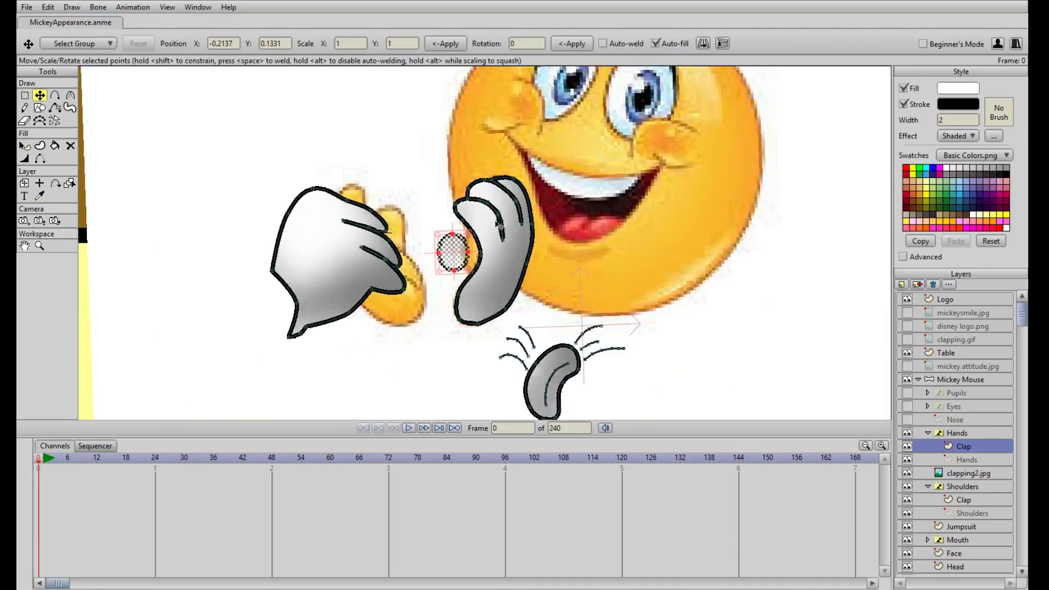
{"action": "scroll", "coordinate": [469, 241], "scroll_direction": "up", "scroll_amount": 4}
{"action": "left_click", "coordinate": [24, 145]}
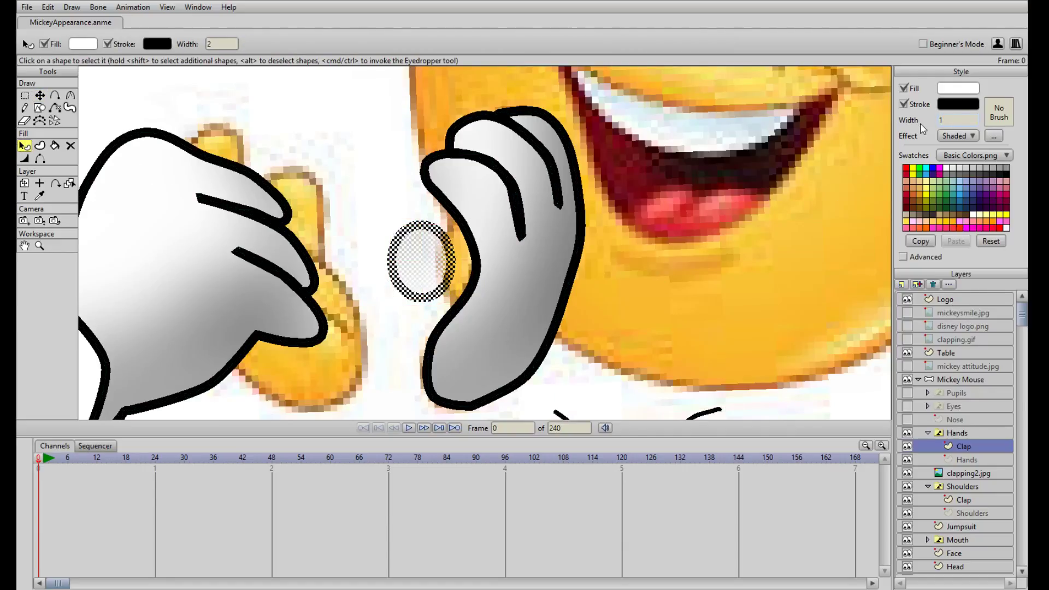
{"action": "key", "text": "t"}
{"action": "scroll", "coordinate": [381, 266], "scroll_direction": "up", "scroll_amount": 3}
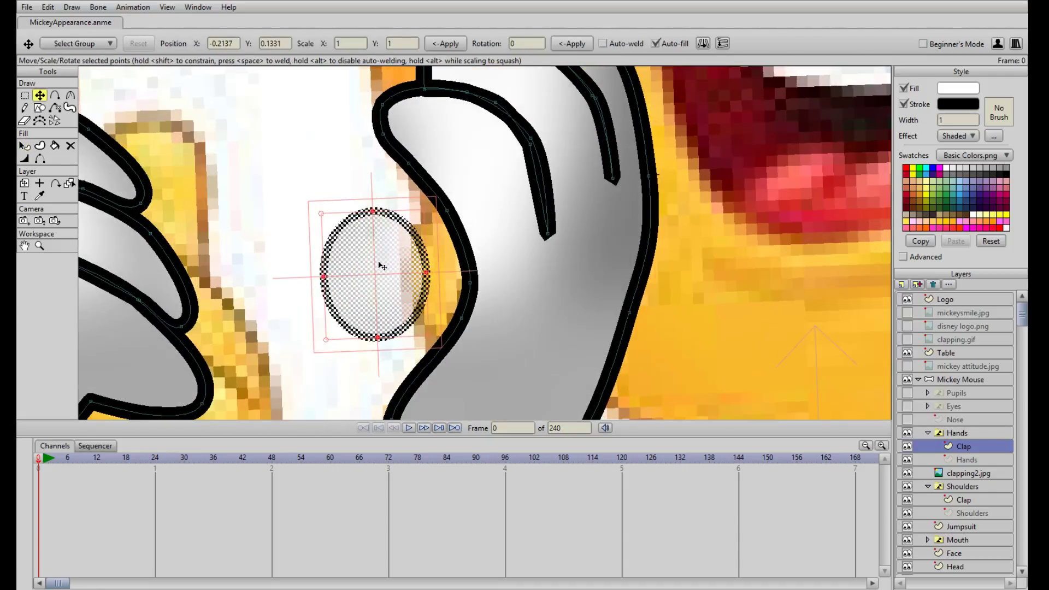
- Move the oval over the inner palm and stretch its upper and lower points to match the reference thumb
{"action": "left_click_drag", "start_coordinate": [405, 251], "coordinate": [436, 276]}
{"action": "left_click", "coordinate": [454, 228]}
{"action": "left_click_drag", "start_coordinate": [455, 228], "coordinate": [446, 192]}
{"action": "mouse_move", "coordinate": [404, 289]}
{"action": "left_mouse_down"}
{"action": "mouse_move", "coordinate": [413, 284]}
{"action": "mouse_move", "coordinate": [403, 282]}
{"action": "left_mouse_up"}
{"action": "left_click_drag", "start_coordinate": [458, 350], "coordinate": [451, 349]}
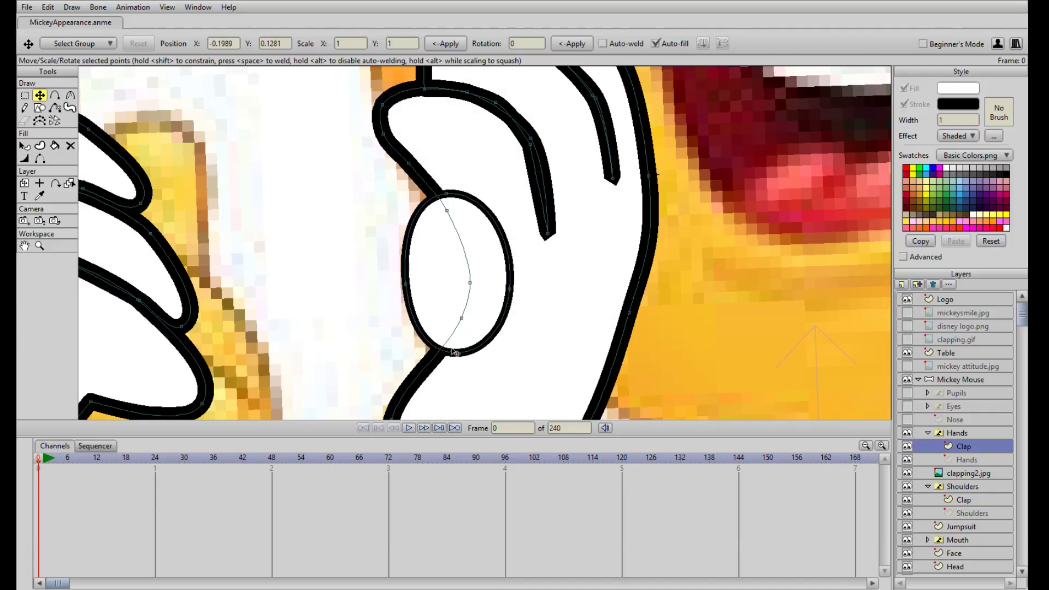
- Send the thumb oval behind the glove shape
{"action": "left_click", "coordinate": [24, 146]}
{"action": "left_click", "coordinate": [441, 245]}
{"action": "key", "text": "shift+Down"}
{"action": "key", "text": "Return"}
{"action": "scroll", "coordinate": [322, 239], "scroll_direction": "down", "scroll_amount": 6}
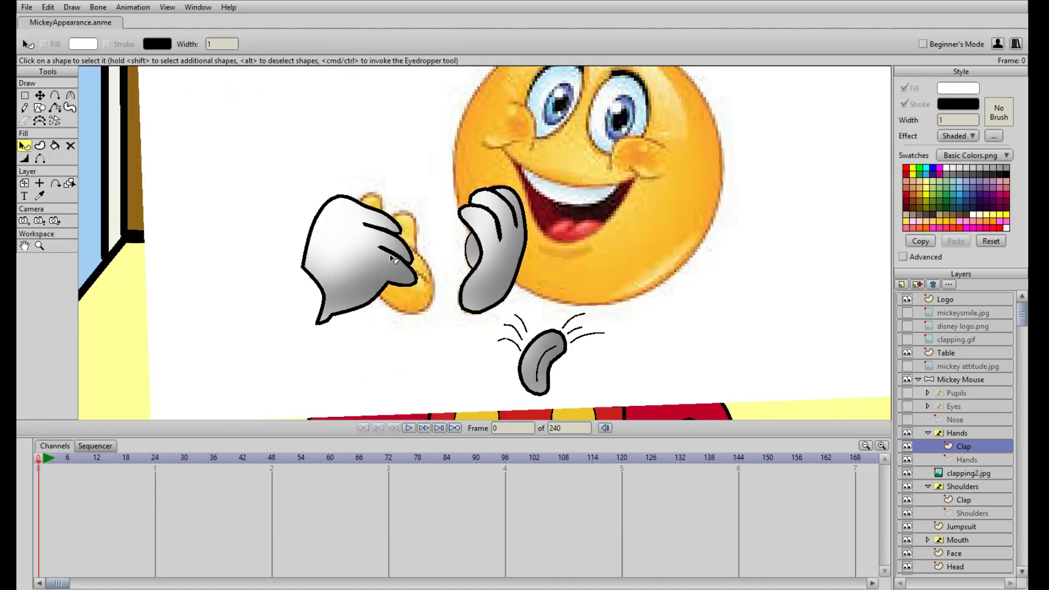
- Check the gloves against Mickey's body with the clapping2.jpg layer hidden, and show the reference again
{"action": "scroll", "coordinate": [392, 259], "scroll_direction": "up", "scroll_amount": 3}
{"action": "scroll", "coordinate": [390, 261], "scroll_direction": "down", "scroll_amount": 6}
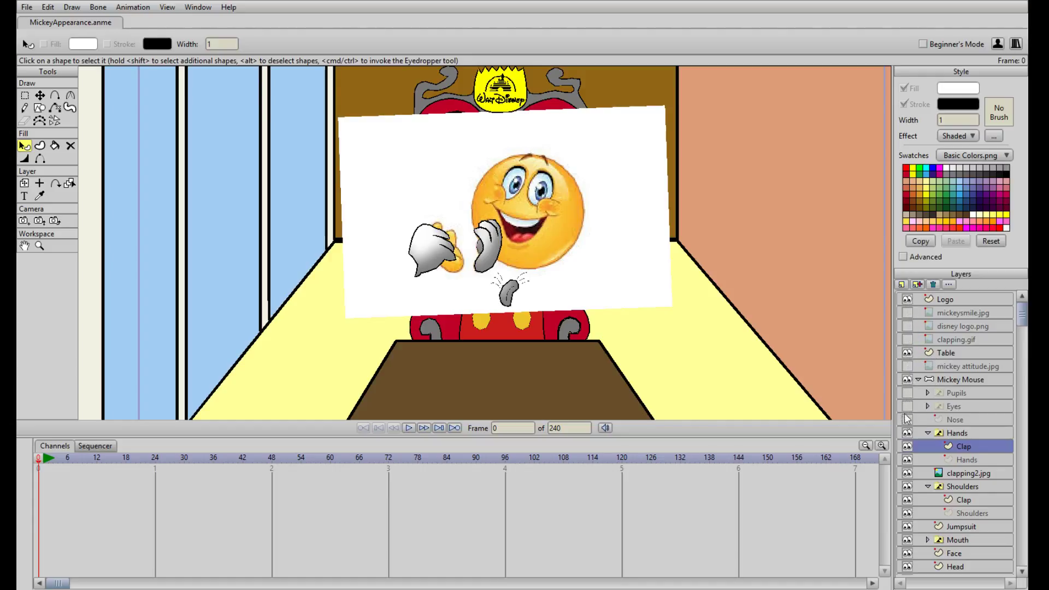
{"action": "left_click", "coordinate": [907, 473]}
{"action": "left_click", "coordinate": [907, 473]}
{"action": "left_click", "coordinate": [907, 473]}
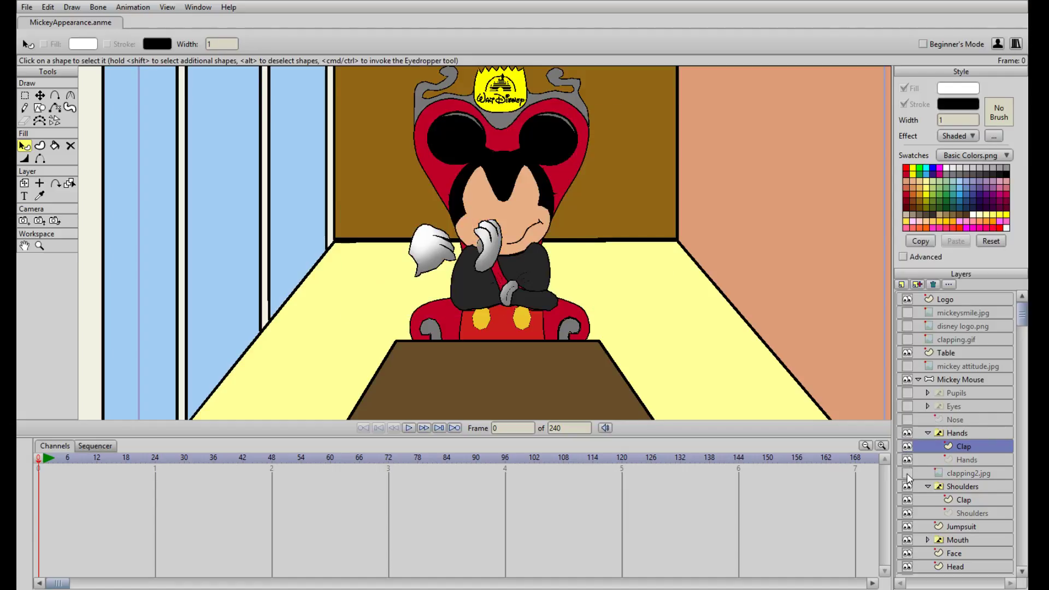
{"action": "left_click", "coordinate": [907, 472]}
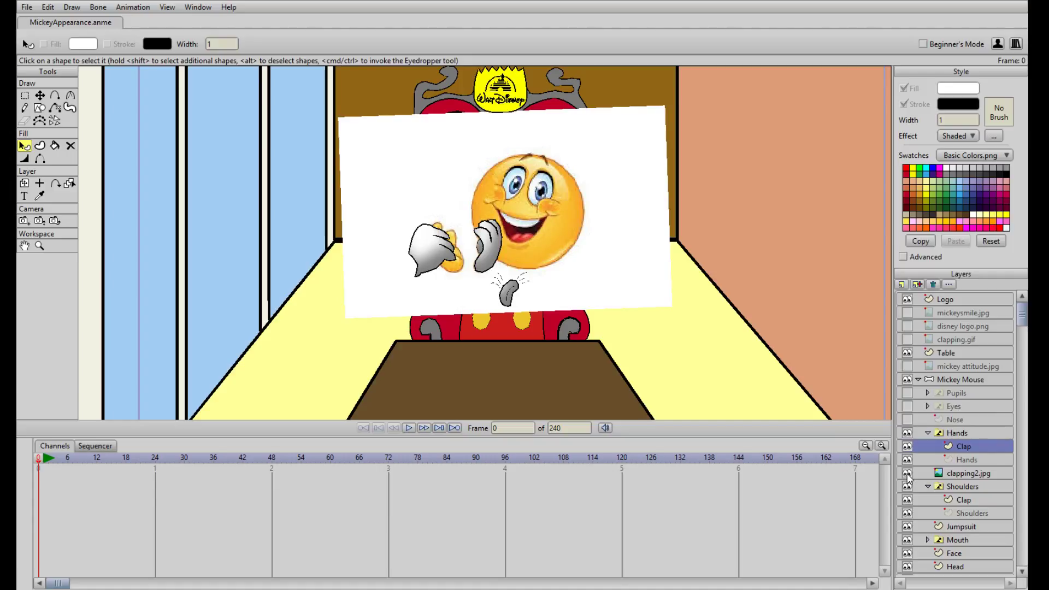
{"action": "left_click", "coordinate": [908, 473]}
{"action": "scroll", "coordinate": [563, 261], "scroll_direction": "up", "scroll_amount": 1}
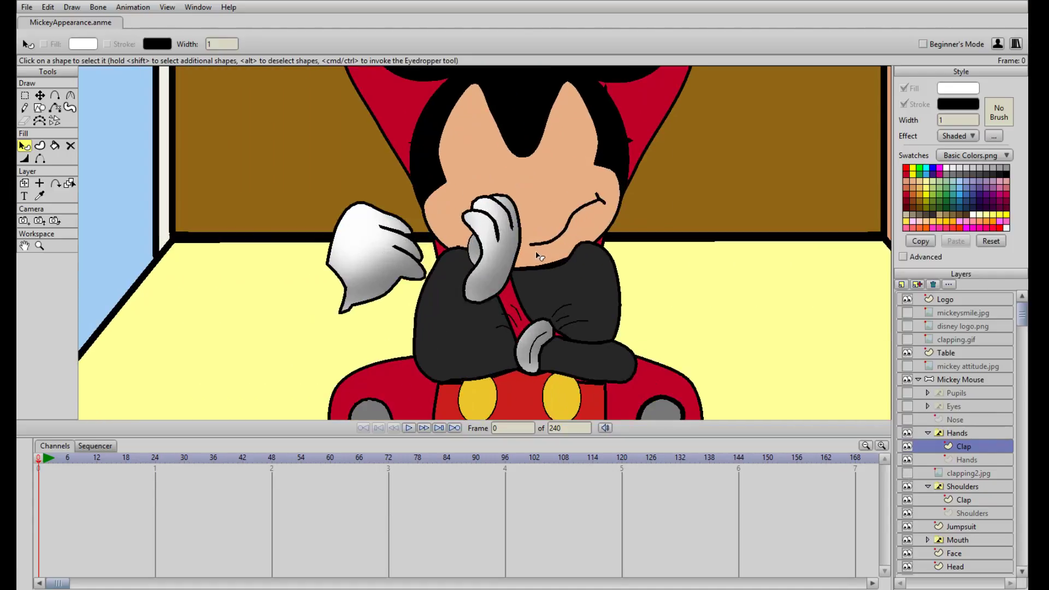
{"action": "scroll", "coordinate": [565, 264], "scroll_direction": "up", "scroll_amount": 1}
{"action": "left_click", "coordinate": [907, 473]}
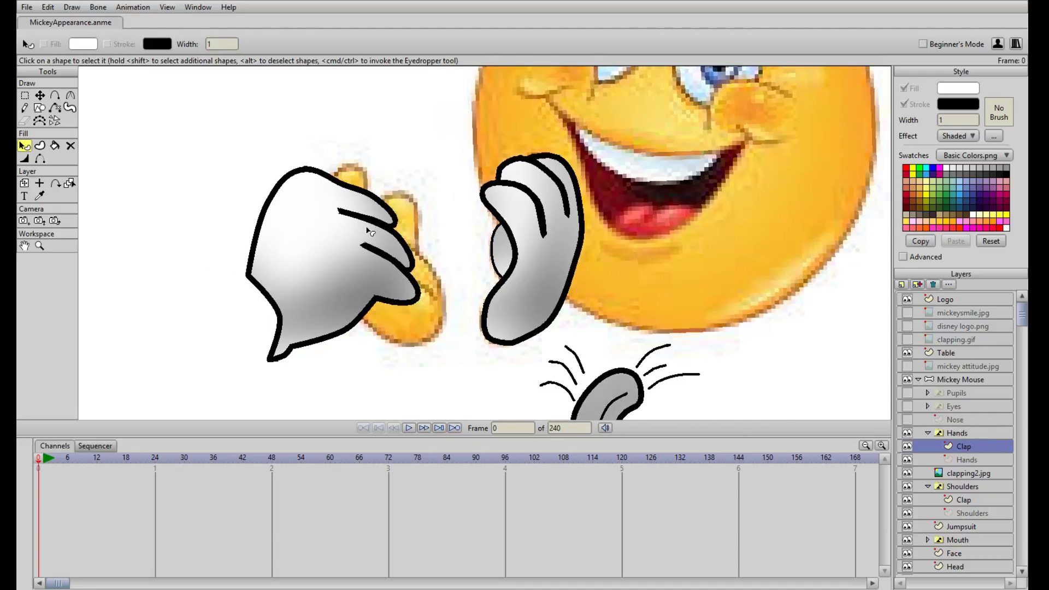
- Rotate the glove away from the face so its fingers point up and place it over its reference hand
{"action": "key", "text": "t"}
{"action": "mouse_move", "coordinate": [323, 245]}
{"action": "left_mouse_down"}
{"action": "mouse_move", "coordinate": [271, 247]}
{"action": "mouse_move", "coordinate": [338, 213]}
{"action": "mouse_move", "coordinate": [363, 251]}
{"action": "mouse_move", "coordinate": [302, 213]}
{"action": "mouse_move", "coordinate": [409, 227]}
{"action": "mouse_move", "coordinate": [415, 218]}
{"action": "left_mouse_up"}
{"action": "left_click", "coordinate": [703, 43]}
{"action": "left_click", "coordinate": [703, 43]}
{"action": "left_click_drag", "start_coordinate": [489, 134], "coordinate": [434, 141]}
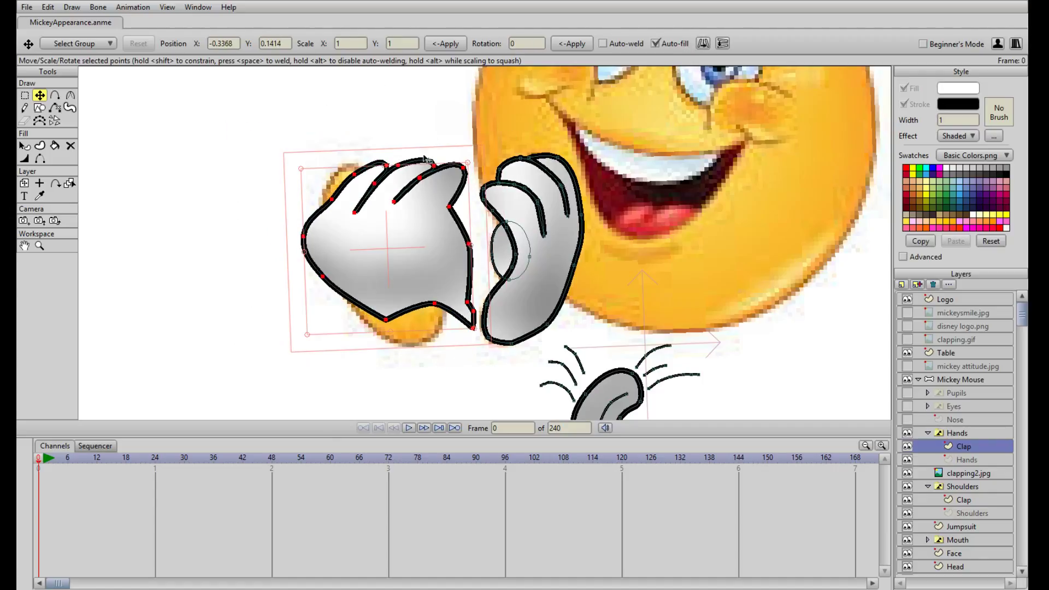
- Reshape the heel, inner palm and outer edge of the glove away from the face around the reference hand
{"action": "left_click_drag", "start_coordinate": [386, 318], "coordinate": [383, 330]}
{"action": "mouse_move", "coordinate": [435, 304]}
{"action": "left_mouse_down"}
{"action": "mouse_move", "coordinate": [409, 344]}
{"action": "mouse_move", "coordinate": [428, 322]}
{"action": "mouse_move", "coordinate": [427, 287]}
{"action": "mouse_move", "coordinate": [446, 296]}
{"action": "left_mouse_up"}
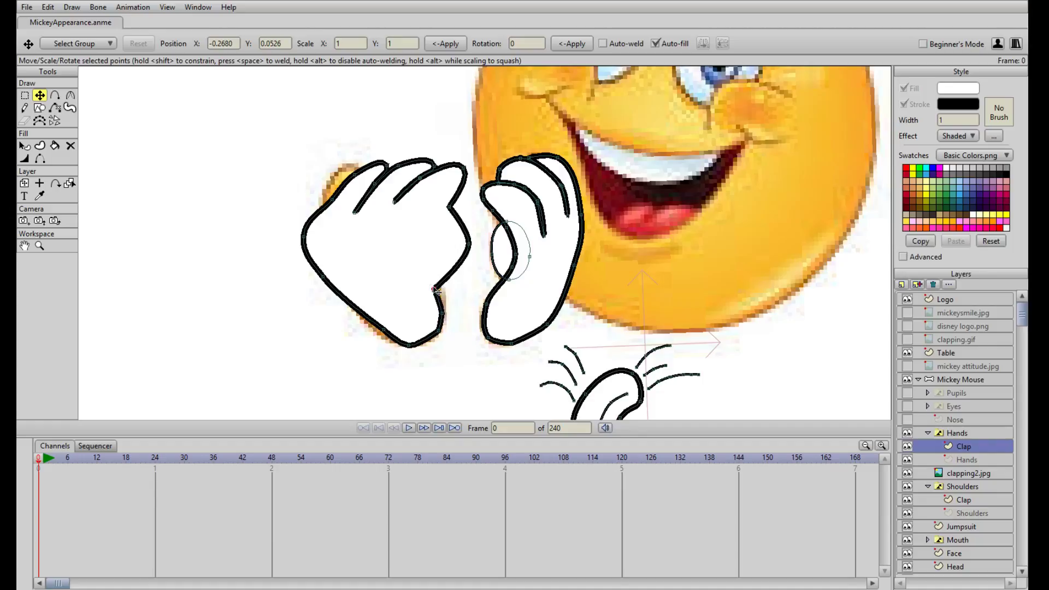
{"action": "left_click_drag", "start_coordinate": [409, 344], "coordinate": [373, 330]}
{"action": "mouse_move", "coordinate": [323, 276]}
{"action": "left_mouse_down"}
{"action": "mouse_move", "coordinate": [362, 249]}
{"action": "mouse_move", "coordinate": [357, 317]}
{"action": "mouse_move", "coordinate": [396, 341]}
{"action": "mouse_move", "coordinate": [410, 323]}
{"action": "mouse_move", "coordinate": [410, 341]}
{"action": "mouse_move", "coordinate": [432, 327]}
{"action": "mouse_move", "coordinate": [440, 302]}
{"action": "mouse_move", "coordinate": [450, 320]}
{"action": "left_mouse_up"}
{"action": "mouse_move", "coordinate": [306, 238]}
{"action": "left_mouse_down"}
{"action": "mouse_move", "coordinate": [388, 242]}
{"action": "mouse_move", "coordinate": [320, 236]}
{"action": "left_mouse_up"}
- Shape the outer finger of the glove away from the face and set its crease alongside the middle finger
{"action": "mouse_move", "coordinate": [332, 199]}
{"action": "left_mouse_down"}
{"action": "mouse_move", "coordinate": [326, 189]}
{"action": "mouse_move", "coordinate": [341, 167]}
{"action": "mouse_move", "coordinate": [354, 220]}
{"action": "mouse_move", "coordinate": [344, 234]}
{"action": "mouse_move", "coordinate": [277, 233]}
{"action": "mouse_move", "coordinate": [333, 235]}
{"action": "left_mouse_up"}
{"action": "scroll", "coordinate": [322, 150], "scroll_direction": "up", "scroll_amount": 3}
{"action": "mouse_move", "coordinate": [303, 278]}
{"action": "left_mouse_down"}
{"action": "mouse_move", "coordinate": [322, 264]}
{"action": "mouse_move", "coordinate": [322, 326]}
{"action": "mouse_move", "coordinate": [327, 242]}
{"action": "left_mouse_up"}
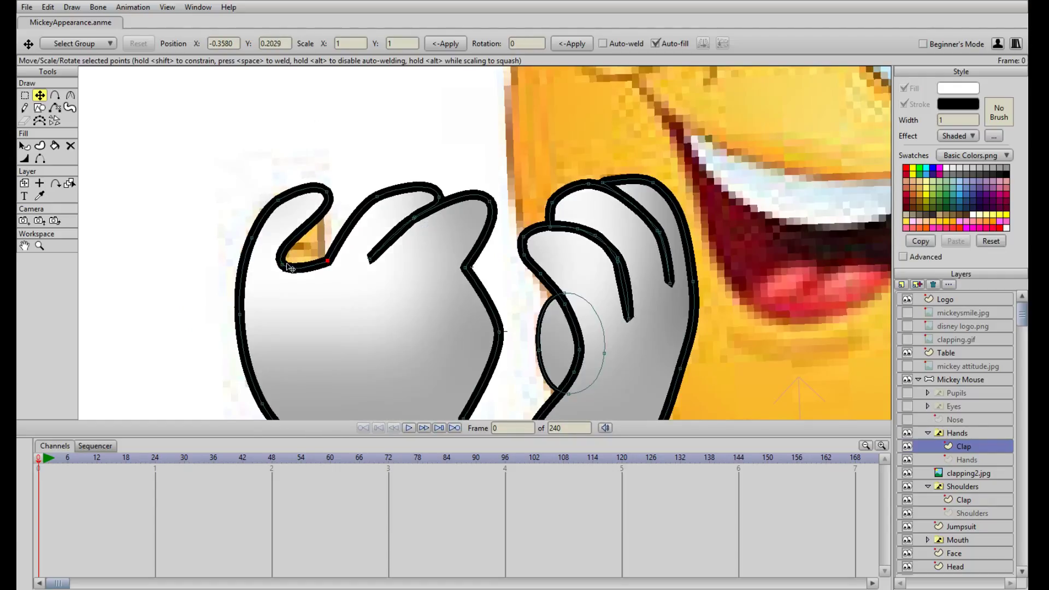
{"action": "left_click_drag", "start_coordinate": [376, 199], "coordinate": [342, 187]}
- Try to form the middle finger of the glove away from the face with an added outline point, comparing it with the reference
{"action": "mouse_move", "coordinate": [439, 197]}
{"action": "left_mouse_down"}
{"action": "mouse_move", "coordinate": [331, 193]}
{"action": "mouse_move", "coordinate": [411, 211]}
{"action": "mouse_move", "coordinate": [430, 200]}
{"action": "mouse_move", "coordinate": [329, 213]}
{"action": "mouse_move", "coordinate": [367, 233]}
{"action": "left_mouse_up"}
{"action": "key", "text": "a"}
{"action": "left_click", "coordinate": [423, 203]}
{"action": "key", "text": "t"}
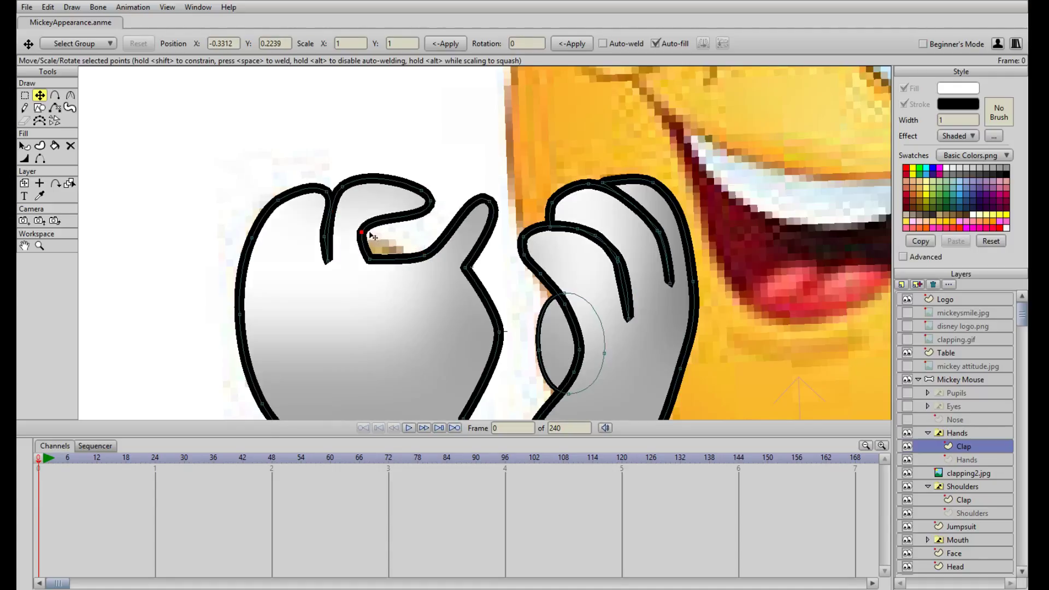
{"action": "scroll", "coordinate": [377, 260], "scroll_direction": "down", "scroll_amount": 3}
{"action": "left_click", "coordinate": [904, 448]}
{"action": "left_click", "coordinate": [904, 449]}
{"action": "left_click", "coordinate": [904, 451]}
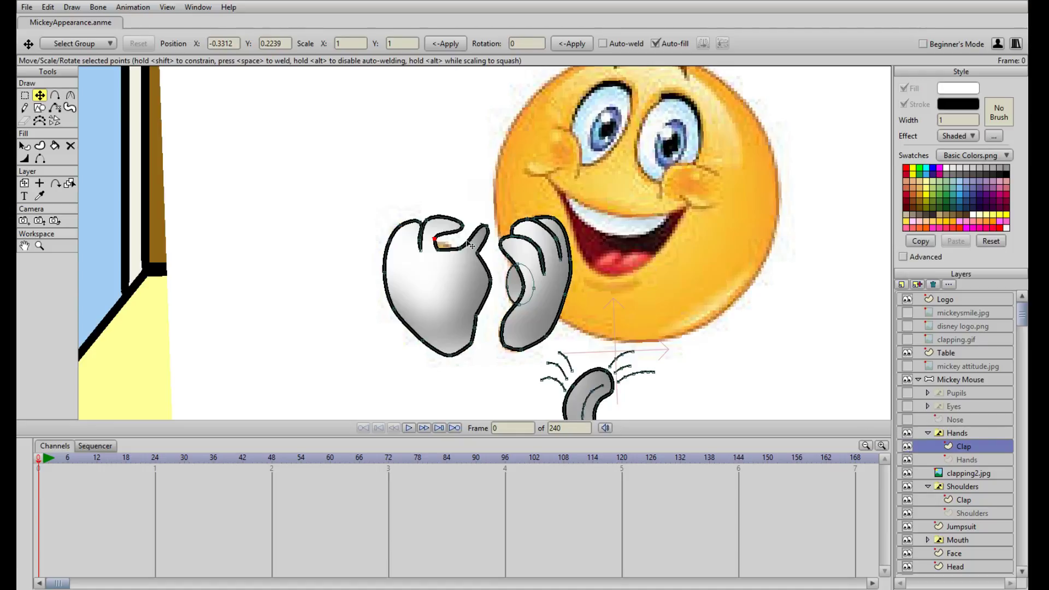
- Delete the middle finger's outline points from the glove away from the face
{"action": "key", "text": "Delete"}
{"action": "left_click", "coordinate": [462, 226]}
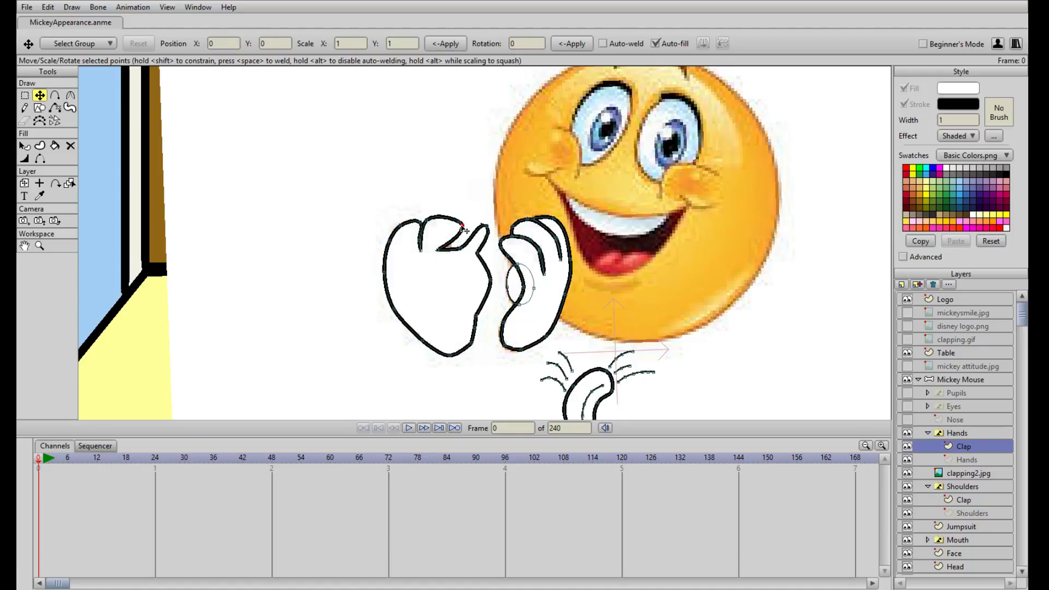
{"action": "key", "text": "Delete"}
{"action": "left_click_drag", "start_coordinate": [462, 227], "coordinate": [437, 221]}
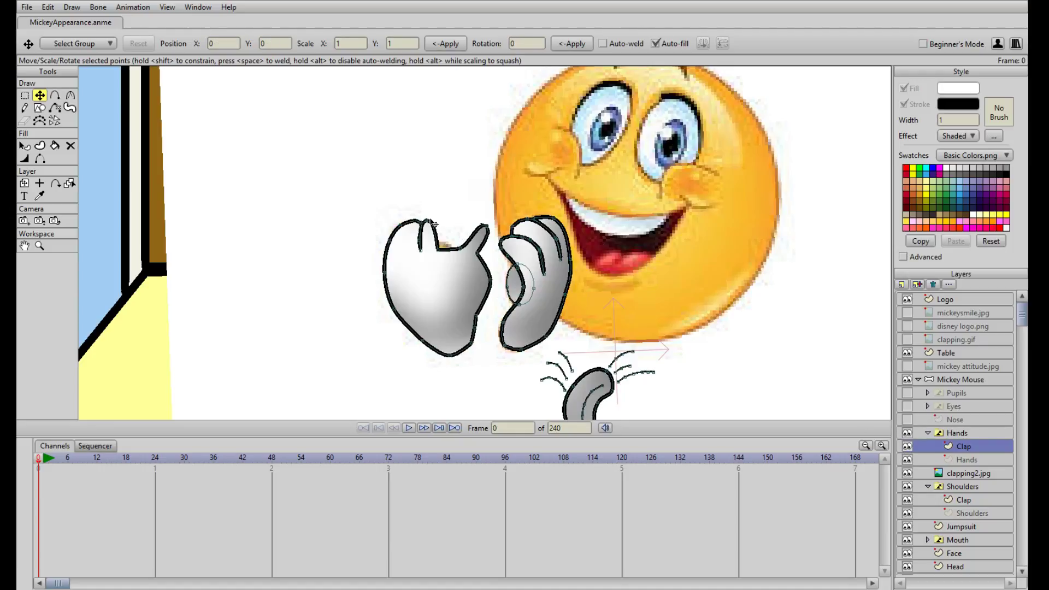
{"action": "left_click", "coordinate": [429, 221]}
{"action": "key", "text": "Delete"}
{"action": "scroll", "coordinate": [429, 223], "scroll_direction": "up", "scroll_amount": 2}
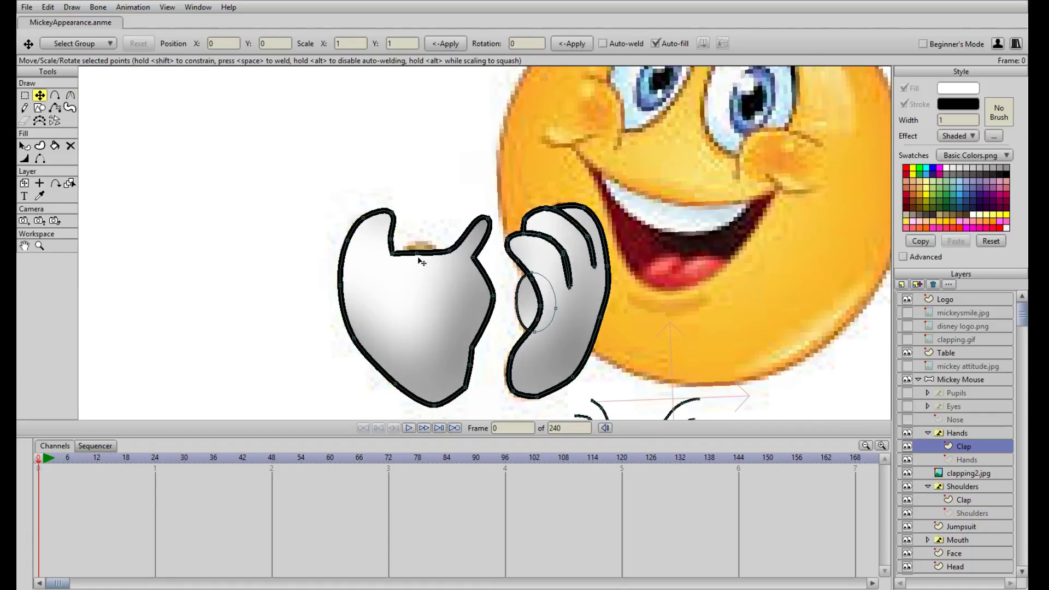
- Reshape the remaining inner finger and the inner palm edge of the glove away from the face, and select the whole glove shape
{"action": "left_click_drag", "start_coordinate": [419, 253], "coordinate": [411, 297]}
{"action": "mouse_move", "coordinate": [393, 253]}
{"action": "left_mouse_down"}
{"action": "mouse_move", "coordinate": [357, 270]}
{"action": "mouse_move", "coordinate": [418, 273]}
{"action": "mouse_move", "coordinate": [428, 263]}
{"action": "mouse_move", "coordinate": [410, 246]}
{"action": "mouse_move", "coordinate": [446, 286]}
{"action": "mouse_move", "coordinate": [431, 241]}
{"action": "left_mouse_up"}
{"action": "mouse_move", "coordinate": [486, 218]}
{"action": "left_mouse_down"}
{"action": "mouse_move", "coordinate": [430, 281]}
{"action": "mouse_move", "coordinate": [444, 255]}
{"action": "left_mouse_up"}
{"action": "mouse_move", "coordinate": [473, 257]}
{"action": "left_mouse_down"}
{"action": "mouse_move", "coordinate": [403, 314]}
{"action": "mouse_move", "coordinate": [450, 291]}
{"action": "mouse_move", "coordinate": [473, 306]}
{"action": "mouse_move", "coordinate": [472, 346]}
{"action": "mouse_move", "coordinate": [458, 327]}
{"action": "mouse_move", "coordinate": [435, 347]}
{"action": "mouse_move", "coordinate": [471, 349]}
{"action": "left_mouse_up"}
{"action": "left_click_drag", "start_coordinate": [479, 357], "coordinate": [475, 301]}
{"action": "double_click", "coordinate": [430, 293]}
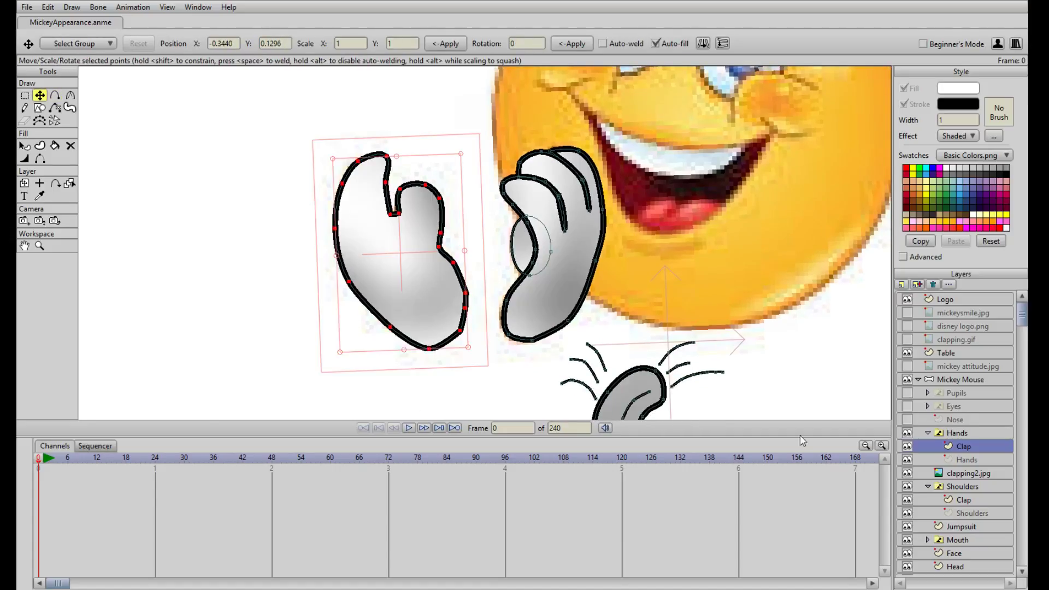
- Hide the Clap layer's artwork and fit the inner finger's outline to the reference hand away from the face
{"action": "left_click", "coordinate": [906, 446]}
{"action": "scroll", "coordinate": [558, 292], "scroll_direction": "up", "scroll_amount": 3}
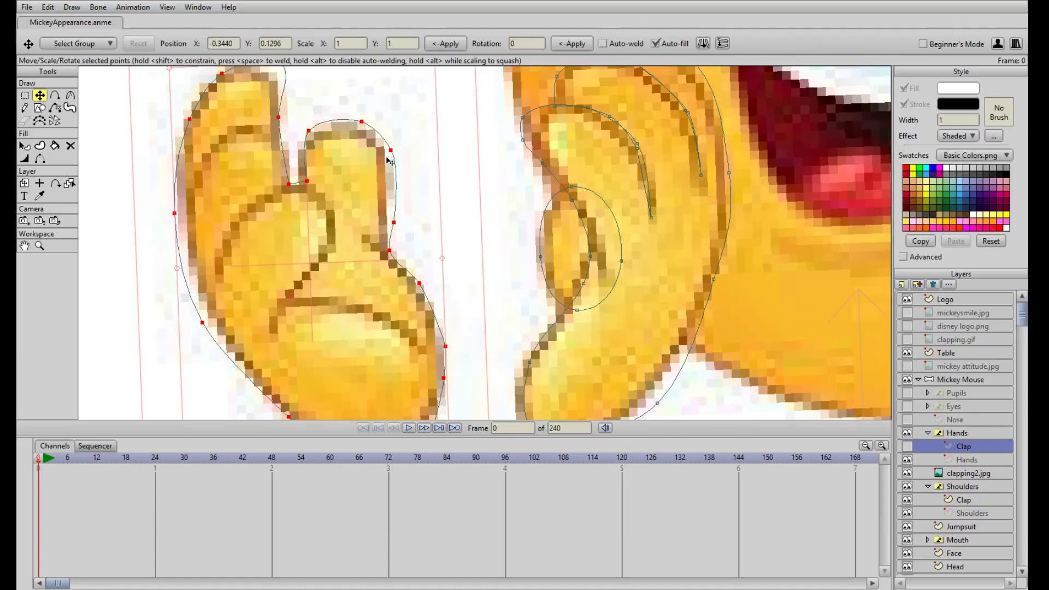
{"action": "key", "text": "Return"}
{"action": "left_click_drag", "start_coordinate": [390, 152], "coordinate": [374, 148]}
{"action": "left_click_drag", "start_coordinate": [395, 224], "coordinate": [382, 222]}
- Fit the inner palm edge and heel outline of the glove away from the face to the reference hand
{"action": "left_click", "coordinate": [420, 284]}
{"action": "left_click_drag", "start_coordinate": [420, 285], "coordinate": [420, 290]}
{"action": "mouse_move", "coordinate": [450, 320]}
{"action": "left_mouse_down"}
{"action": "mouse_move", "coordinate": [476, 254]}
{"action": "mouse_move", "coordinate": [459, 280]}
{"action": "mouse_move", "coordinate": [461, 321]}
{"action": "left_mouse_up"}
{"action": "left_click_drag", "start_coordinate": [459, 358], "coordinate": [459, 355]}
{"action": "left_click_drag", "start_coordinate": [396, 396], "coordinate": [394, 391]}
{"action": "left_click_drag", "start_coordinate": [313, 351], "coordinate": [313, 348]}
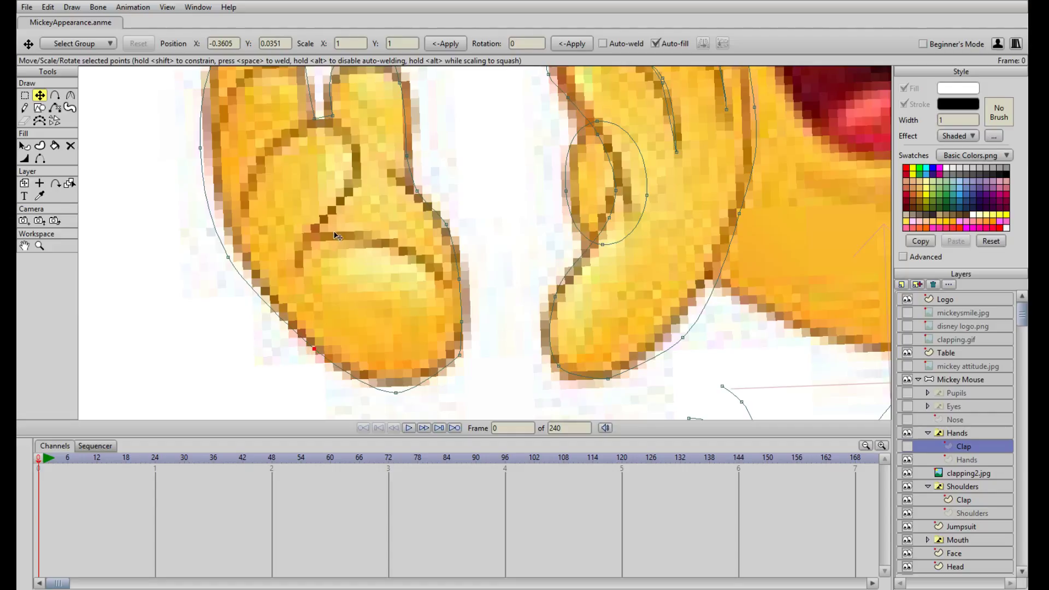
- Add an outline point in the notch between the two fingers of the glove away from the face
{"action": "left_click_drag", "start_coordinate": [334, 232], "coordinate": [378, 267]}
{"action": "left_click_drag", "start_coordinate": [252, 178], "coordinate": [252, 179]}
{"action": "left_click_drag", "start_coordinate": [354, 147], "coordinate": [358, 207]}
{"action": "key", "text": "a"}
{"action": "left_click", "coordinate": [362, 205]}
{"action": "key", "text": "t"}
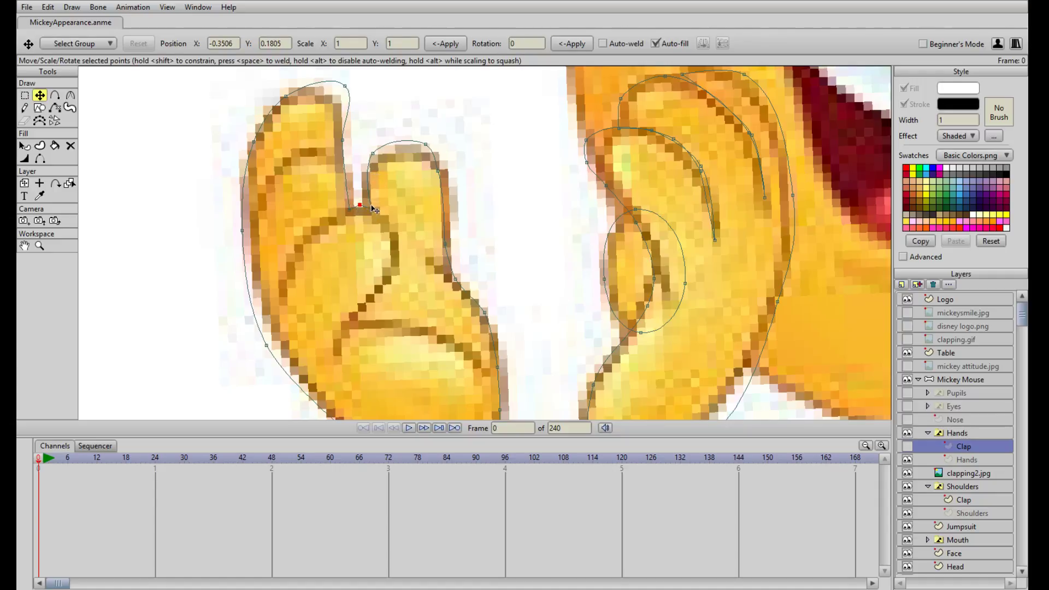
- Fit the outer finger's tip and outer edge on the glove away from the face to the reference outline
{"action": "left_click_drag", "start_coordinate": [344, 86], "coordinate": [328, 89]}
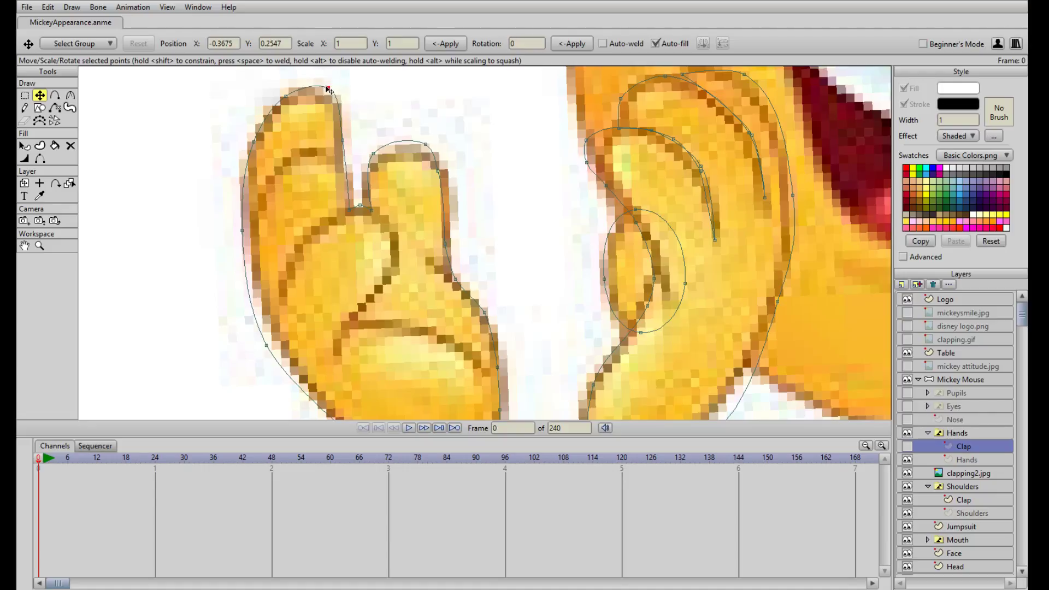
{"action": "left_click_drag", "start_coordinate": [253, 141], "coordinate": [254, 131]}
{"action": "left_click_drag", "start_coordinate": [286, 97], "coordinate": [285, 91]}
{"action": "left_click", "coordinate": [268, 344]}
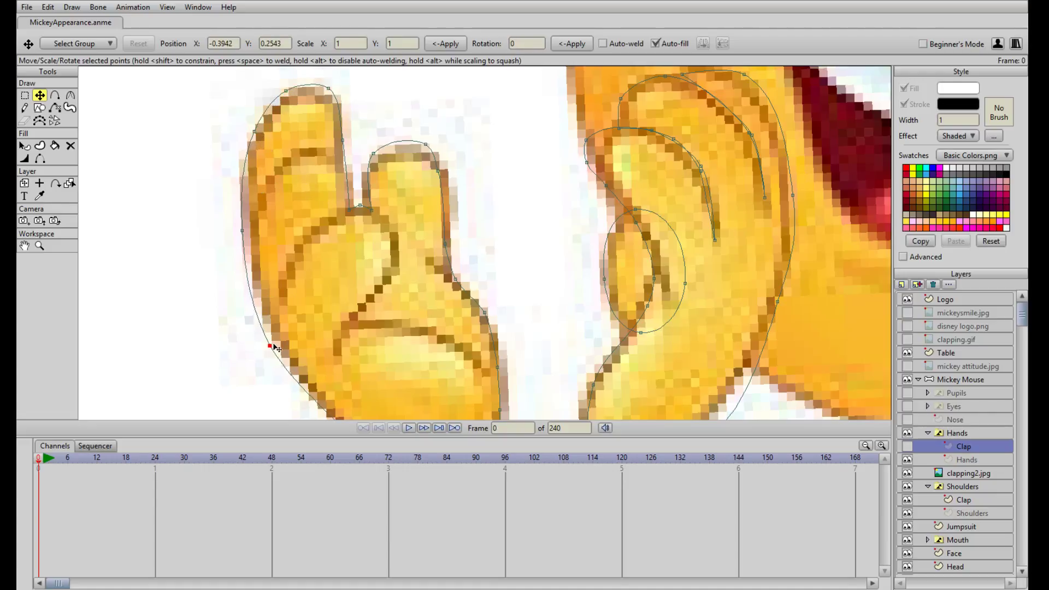
{"action": "scroll", "coordinate": [313, 280], "scroll_direction": "down", "scroll_amount": 2}
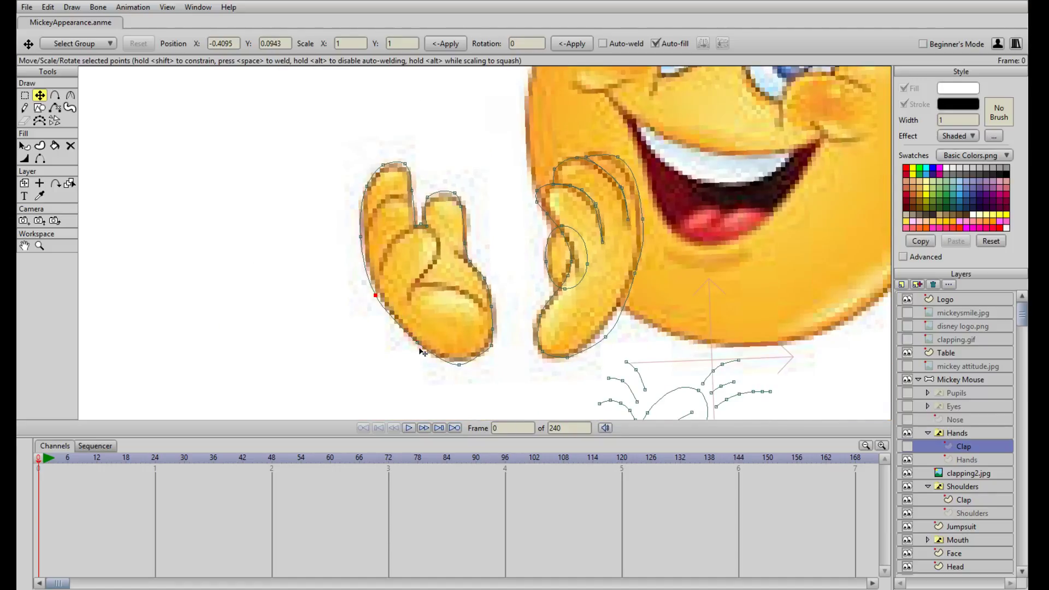
- Draw the finger and palm creases of the glove away from the face freehand over the reference, and show the Clap artwork again
{"action": "scroll", "coordinate": [445, 362], "scroll_direction": "up", "scroll_amount": 4}
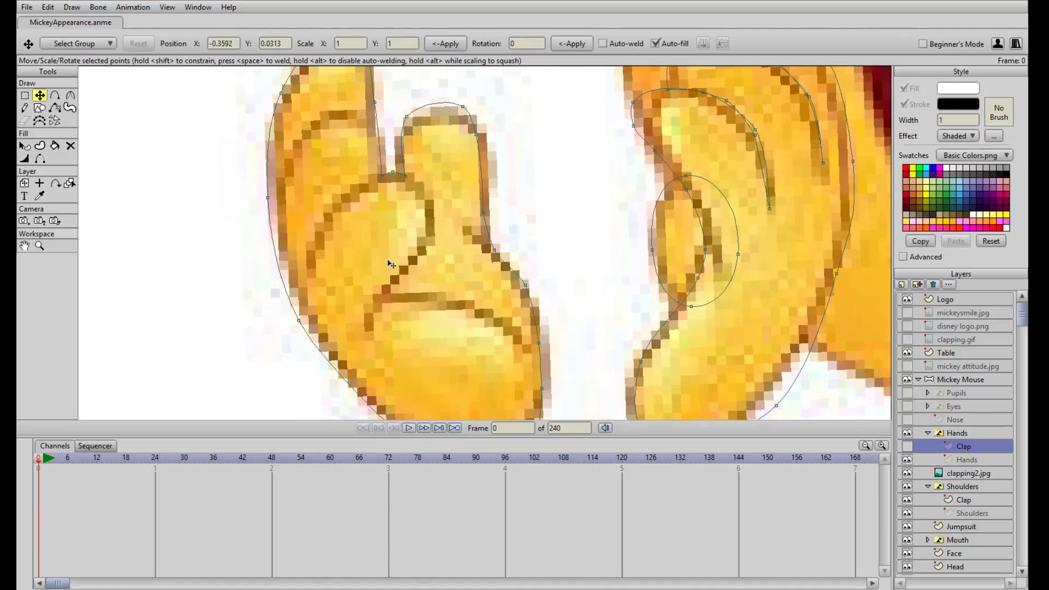
{"action": "left_click", "coordinate": [24, 108]}
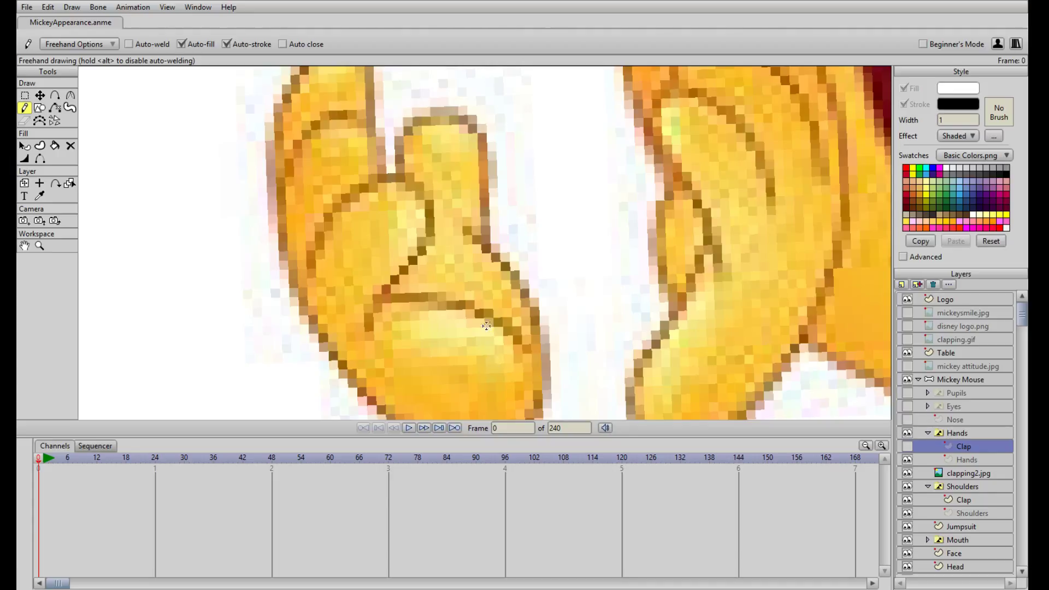
{"action": "scroll", "coordinate": [485, 322], "scroll_direction": "down", "scroll_amount": 1}
{"action": "scroll", "coordinate": [486, 322], "scroll_direction": "down", "scroll_amount": 1}
{"action": "left_click", "coordinate": [908, 444]}
{"action": "left_click", "coordinate": [909, 445]}
{"action": "scroll", "coordinate": [636, 328], "scroll_direction": "up", "scroll_amount": 4}
{"action": "left_click", "coordinate": [908, 446]}
{"action": "left_click", "coordinate": [908, 446]}
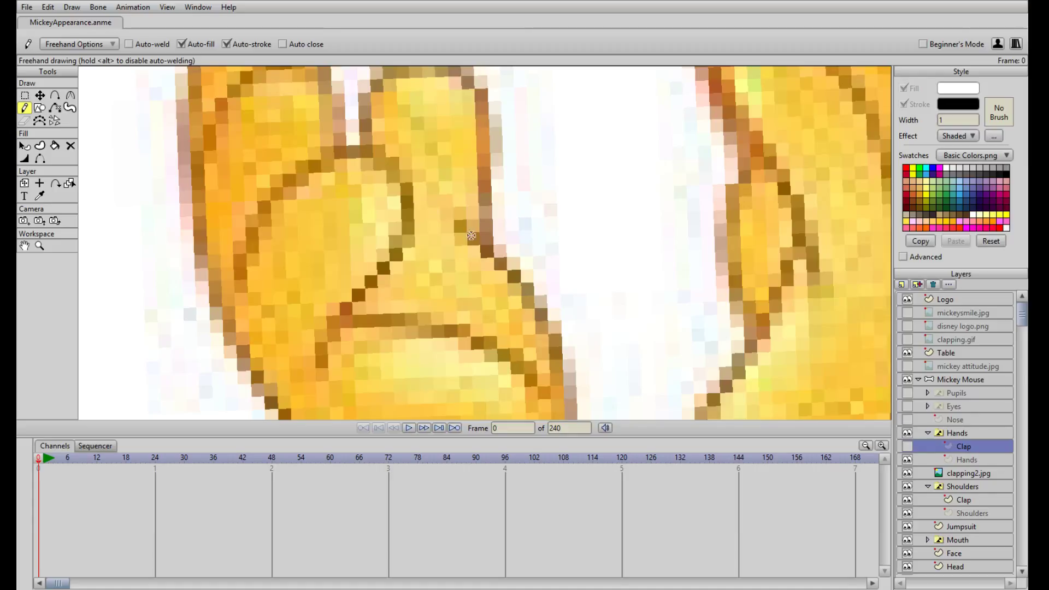
{"action": "scroll", "coordinate": [543, 365], "scroll_direction": "down", "scroll_amount": 1}
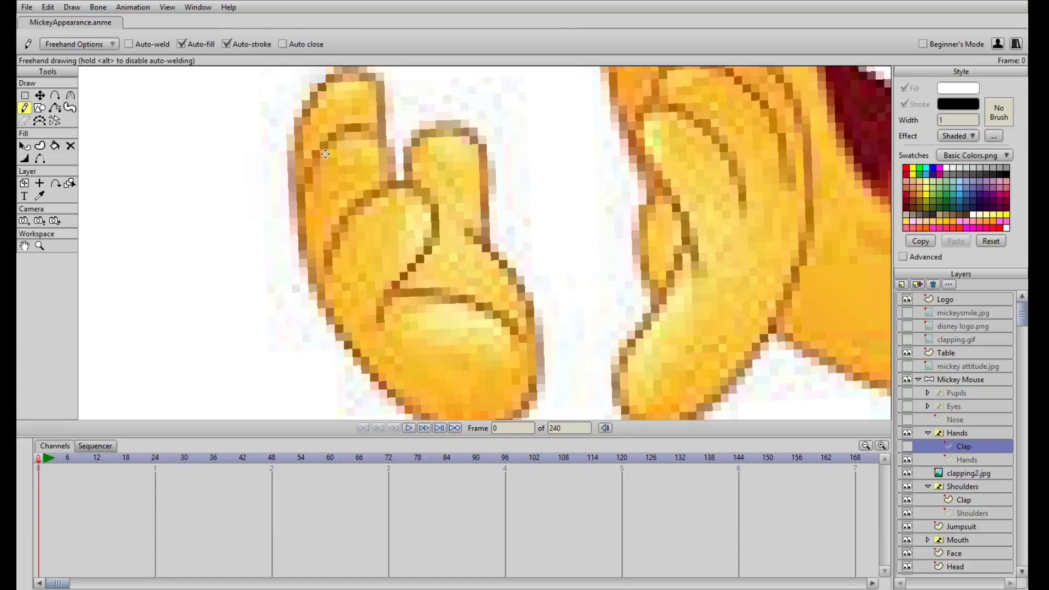
{"action": "left_click", "coordinate": [906, 447]}
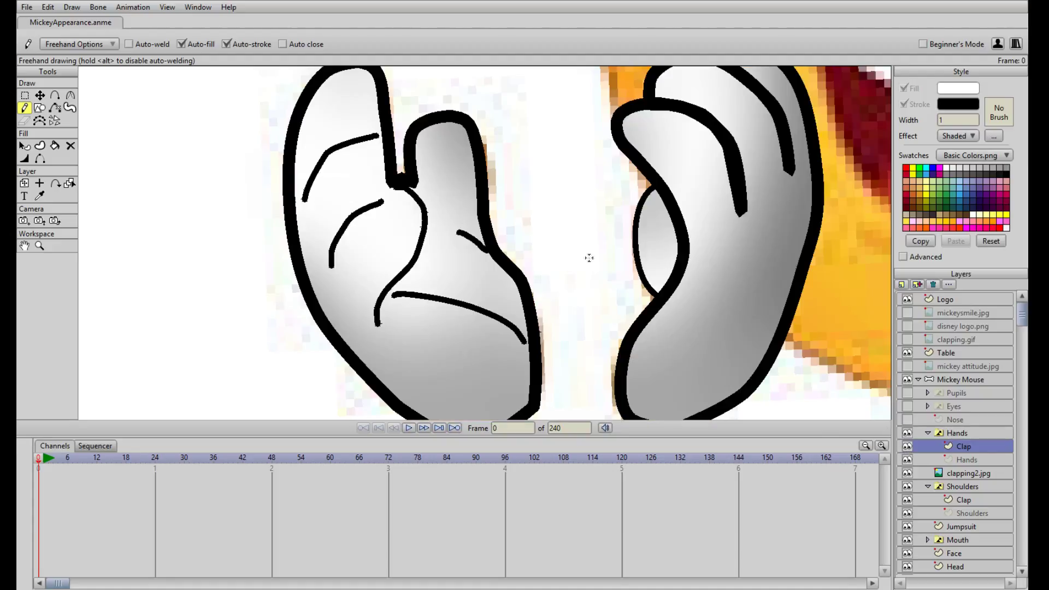
- Examine the freehand creases on the glove away from the face up close and alongside the other glove
{"action": "scroll", "coordinate": [451, 219], "scroll_direction": "down", "scroll_amount": 3}
{"action": "scroll", "coordinate": [446, 228], "scroll_direction": "up", "scroll_amount": 3}
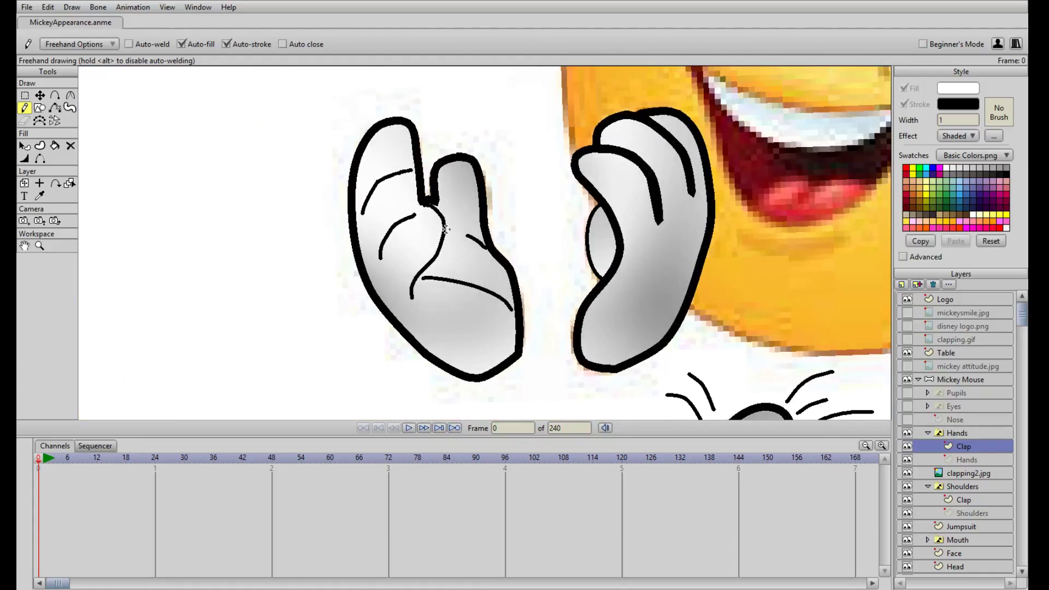
{"action": "scroll", "coordinate": [446, 227], "scroll_direction": "down", "scroll_amount": 4}
{"action": "scroll", "coordinate": [445, 229], "scroll_direction": "up", "scroll_amount": 4}
{"action": "scroll", "coordinate": [444, 231], "scroll_direction": "up", "scroll_amount": 2}
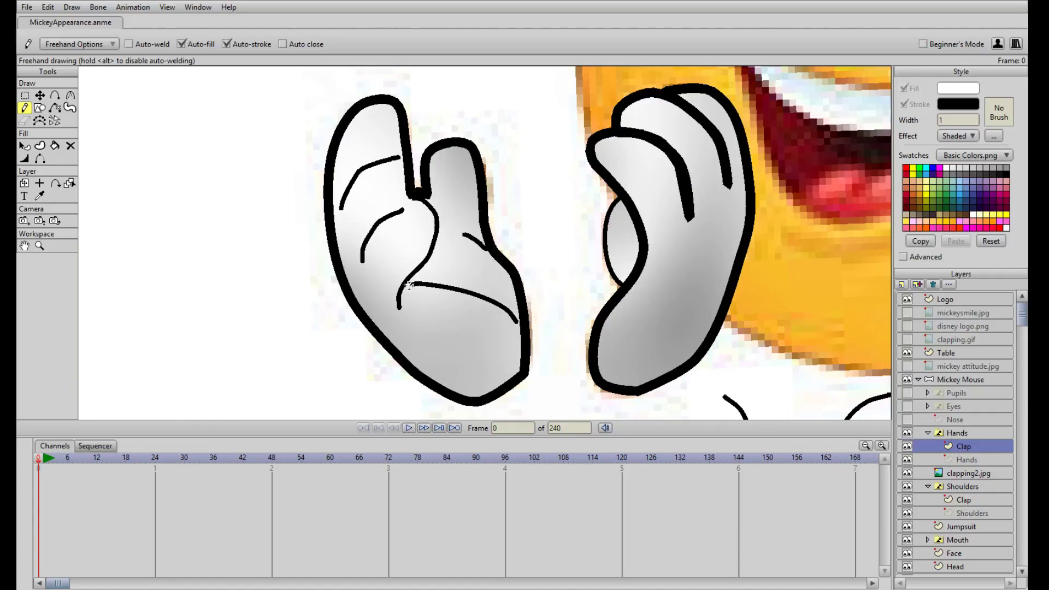
{"action": "scroll", "coordinate": [495, 273], "scroll_direction": "up", "scroll_amount": 1}
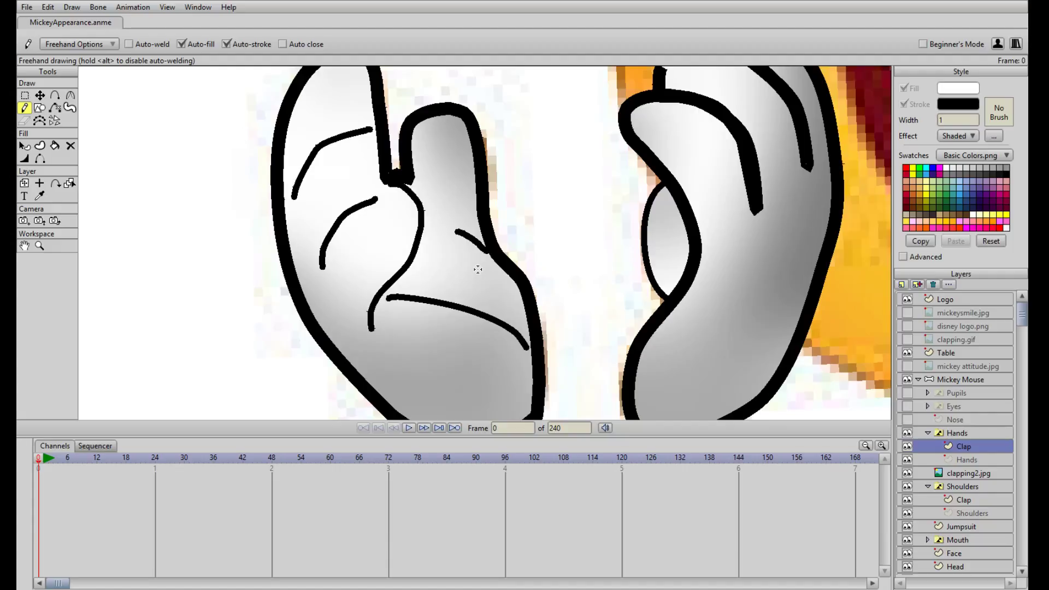
{"action": "scroll", "coordinate": [478, 262], "scroll_direction": "up", "scroll_amount": 3}
{"action": "scroll", "coordinate": [473, 249], "scroll_direction": "down", "scroll_amount": 5}
{"action": "left_click_drag", "start_coordinate": [519, 262], "coordinate": [389, 216]}
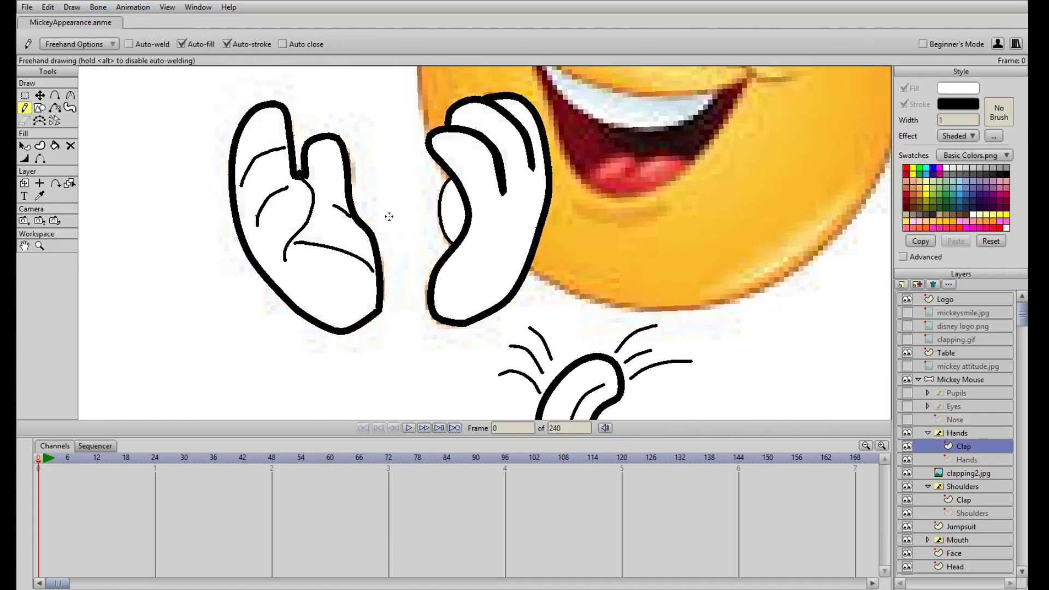
{"action": "scroll", "coordinate": [399, 225], "scroll_direction": "up", "scroll_amount": 5}
- Hide the Clap artwork and reshape the curved crease running down from the finger notch along the reference line, deleting a surplus point
{"action": "key", "text": "t"}
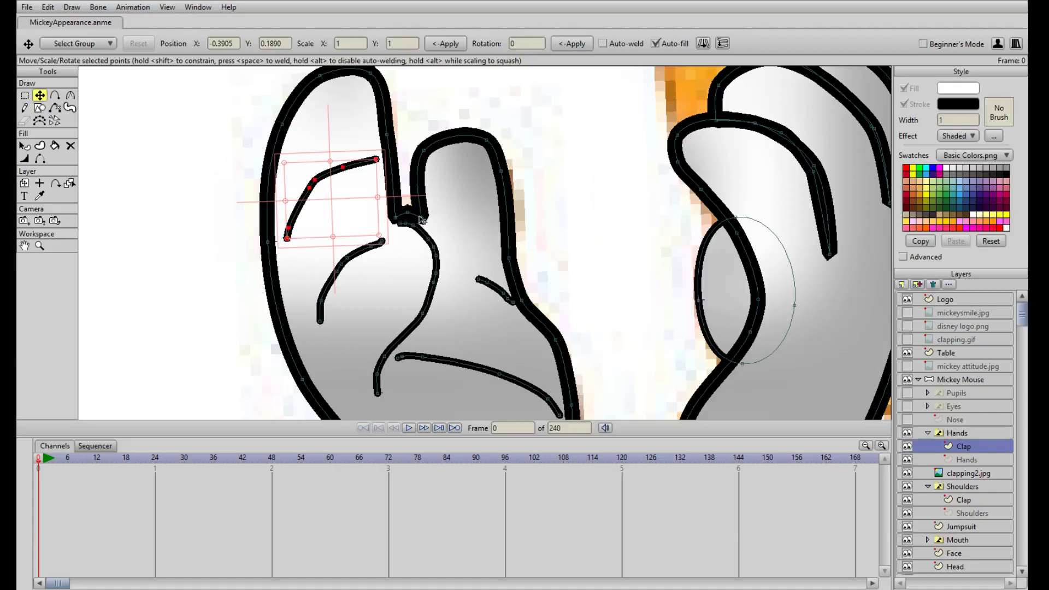
{"action": "left_click", "coordinate": [414, 226]}
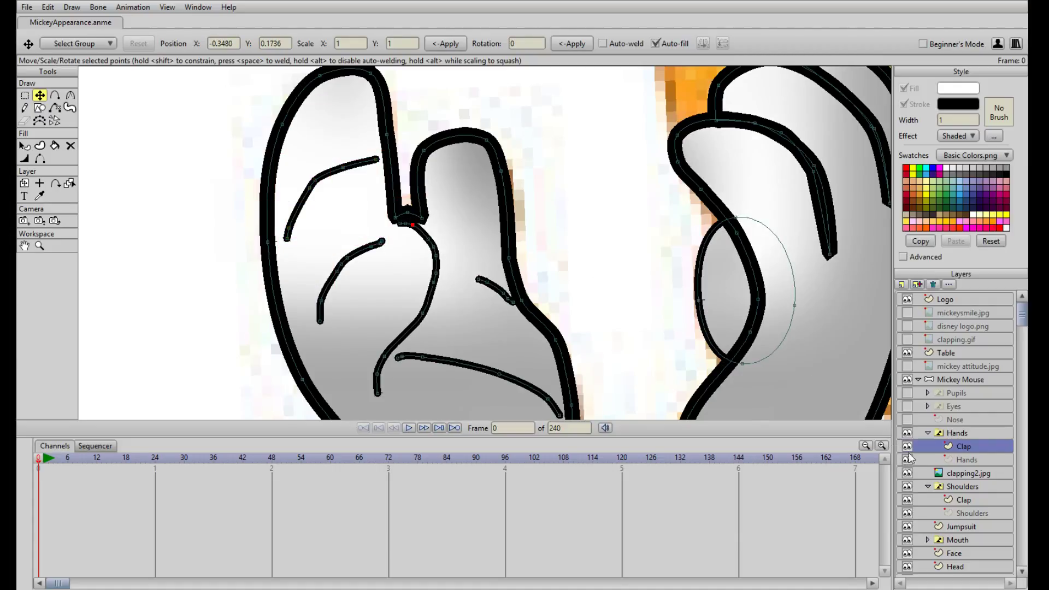
{"action": "left_click", "coordinate": [907, 447]}
{"action": "left_click_drag", "start_coordinate": [439, 252], "coordinate": [453, 272]}
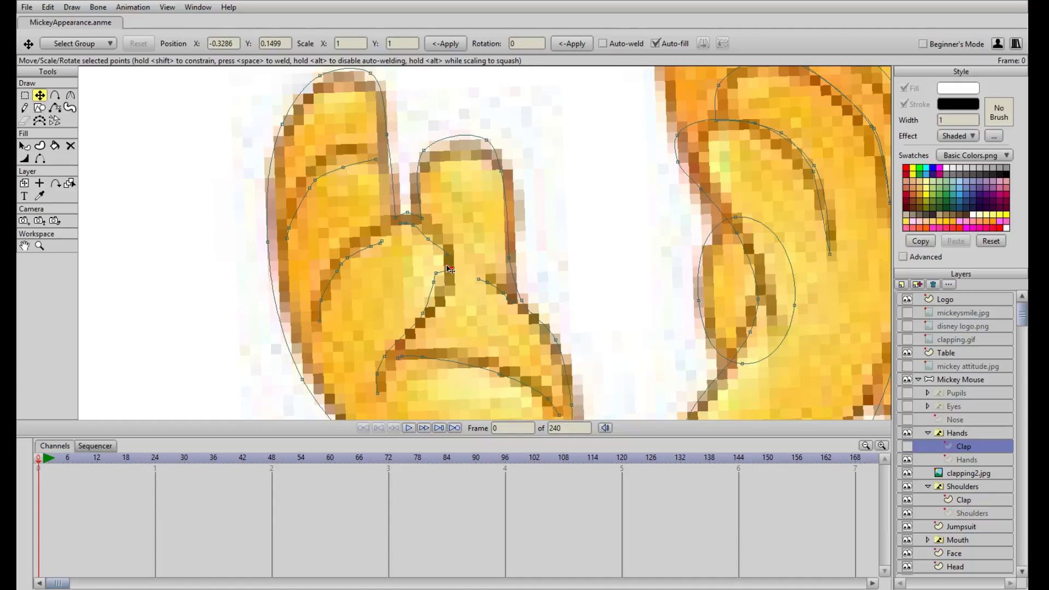
{"action": "mouse_move", "coordinate": [428, 238]}
{"action": "left_mouse_down"}
{"action": "mouse_move", "coordinate": [437, 234]}
{"action": "mouse_move", "coordinate": [424, 225]}
{"action": "left_mouse_up"}
{"action": "left_click", "coordinate": [403, 239]}
{"action": "left_click", "coordinate": [406, 223]}
{"action": "key", "text": "Delete"}
{"action": "left_click_drag", "start_coordinate": [424, 232], "coordinate": [450, 293]}
{"action": "left_click_drag", "start_coordinate": [451, 253], "coordinate": [450, 252]}
- Move the points of the crease above the heel of the palm onto the reference line
{"action": "scroll", "coordinate": [420, 274], "scroll_direction": "down", "scroll_amount": 4}
{"action": "scroll", "coordinate": [459, 306], "scroll_direction": "up", "scroll_amount": 6}
{"action": "left_click_drag", "start_coordinate": [459, 306], "coordinate": [534, 43]}
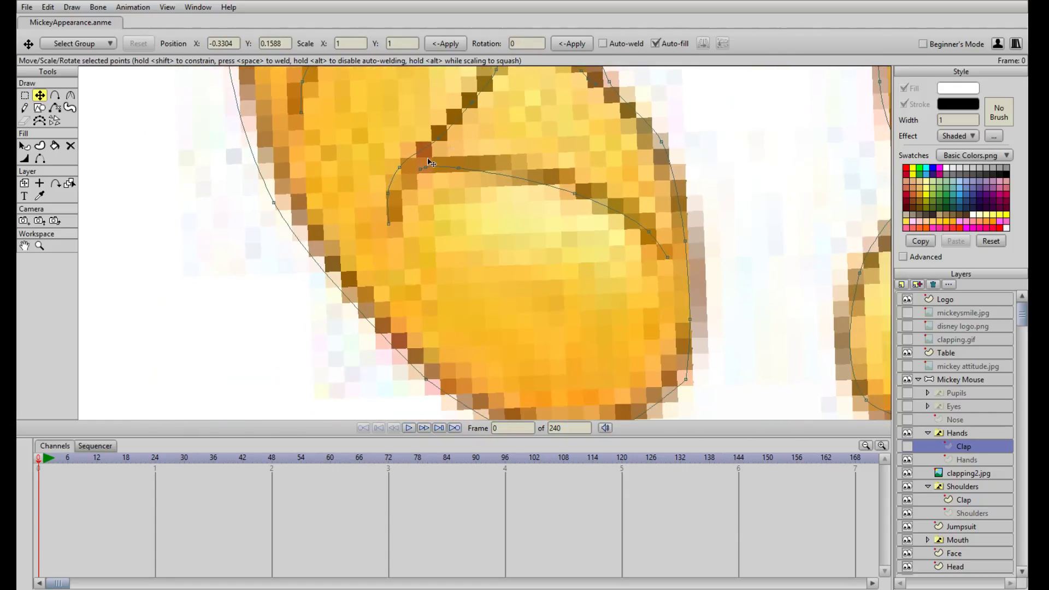
{"action": "left_click_drag", "start_coordinate": [424, 177], "coordinate": [494, 162]}
{"action": "mouse_move", "coordinate": [573, 193]}
{"action": "left_mouse_down"}
{"action": "mouse_move", "coordinate": [599, 182]}
{"action": "mouse_move", "coordinate": [586, 182]}
{"action": "left_mouse_up"}
{"action": "scroll", "coordinate": [427, 213], "scroll_direction": "down", "scroll_amount": 1}
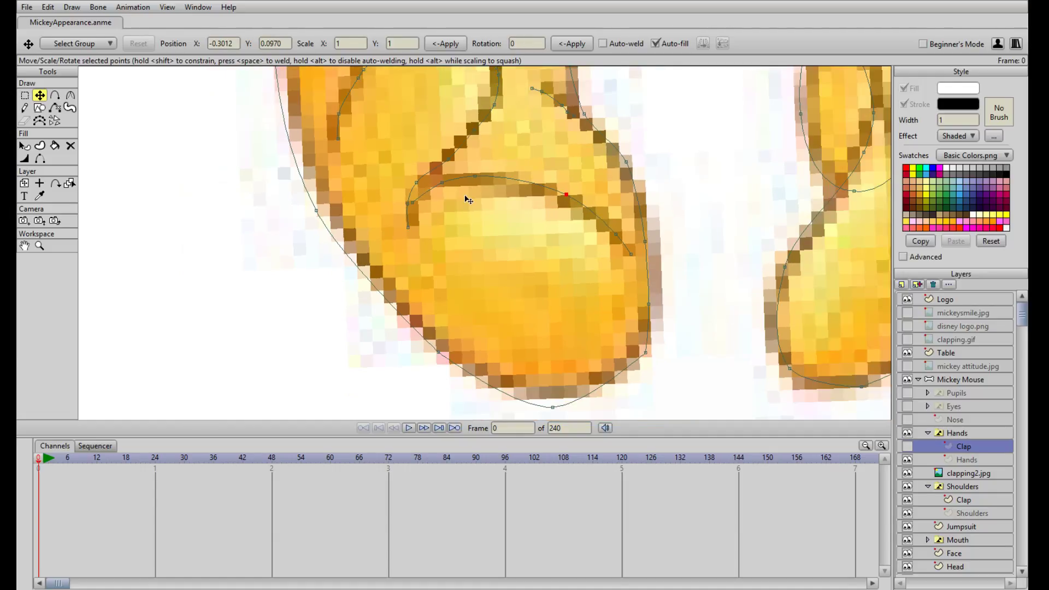
- Connect the arched palm crease to the finger notch and fit its curve and lower end to the reference line
{"action": "scroll", "coordinate": [466, 200], "scroll_direction": "down", "scroll_amount": 5}
{"action": "scroll", "coordinate": [475, 195], "scroll_direction": "up", "scroll_amount": 3}
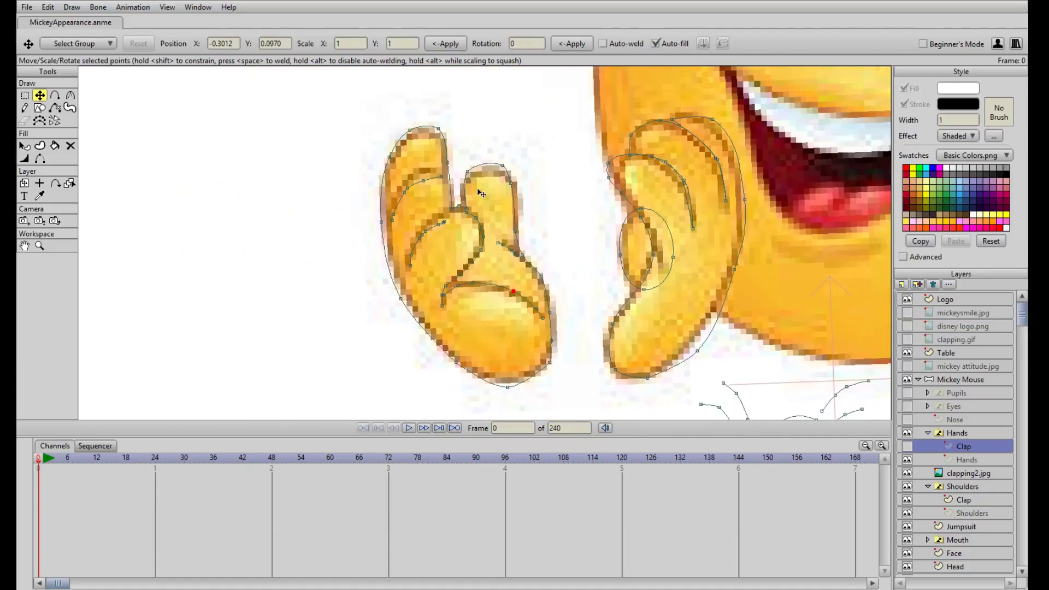
{"action": "scroll", "coordinate": [480, 194], "scroll_direction": "up", "scroll_amount": 5}
{"action": "left_click_drag", "start_coordinate": [435, 207], "coordinate": [469, 177]}
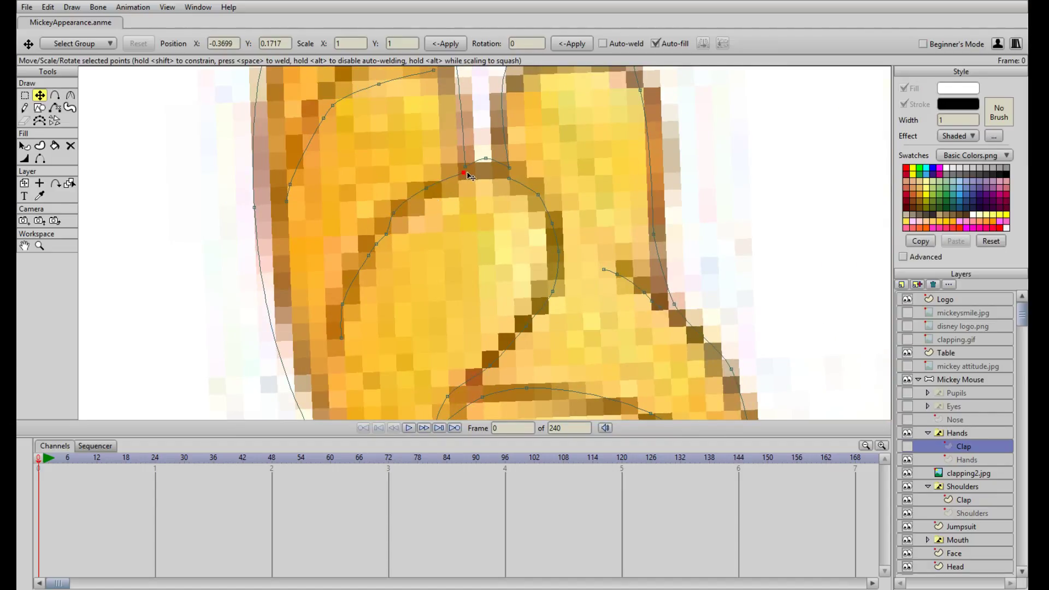
{"action": "left_click_drag", "start_coordinate": [427, 227], "coordinate": [451, 180]}
{"action": "left_click_drag", "start_coordinate": [391, 218], "coordinate": [459, 142]}
{"action": "left_click_drag", "start_coordinate": [384, 199], "coordinate": [386, 201]}
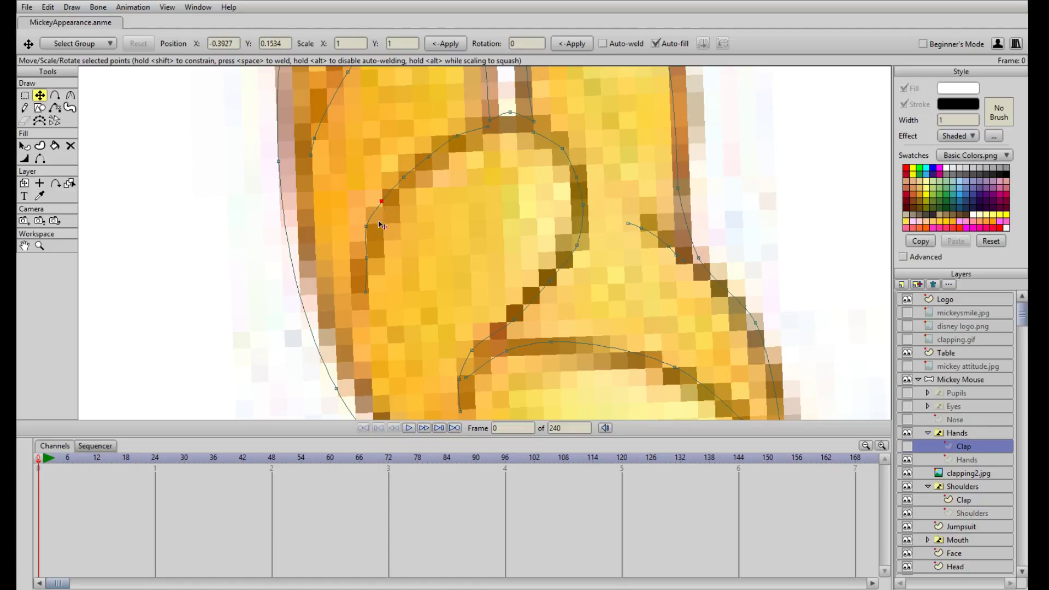
{"action": "left_click_drag", "start_coordinate": [366, 291], "coordinate": [364, 295]}
{"action": "left_click_drag", "start_coordinate": [367, 259], "coordinate": [358, 265]}
{"action": "left_click", "coordinate": [369, 224]}
- Extend the outer finger's crease across to both finger edges along the reference line
{"action": "scroll", "coordinate": [381, 238], "scroll_direction": "down", "scroll_amount": 6}
{"action": "scroll", "coordinate": [409, 233], "scroll_direction": "up", "scroll_amount": 4}
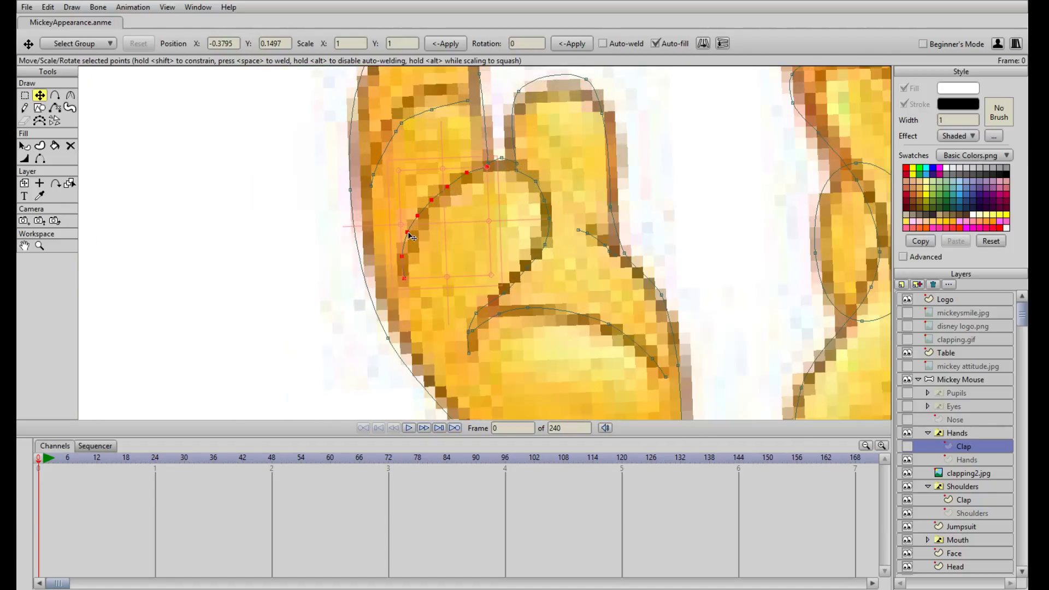
{"action": "mouse_move", "coordinate": [373, 188]}
{"action": "left_mouse_down"}
{"action": "mouse_move", "coordinate": [377, 154]}
{"action": "mouse_move", "coordinate": [361, 183]}
{"action": "left_mouse_up"}
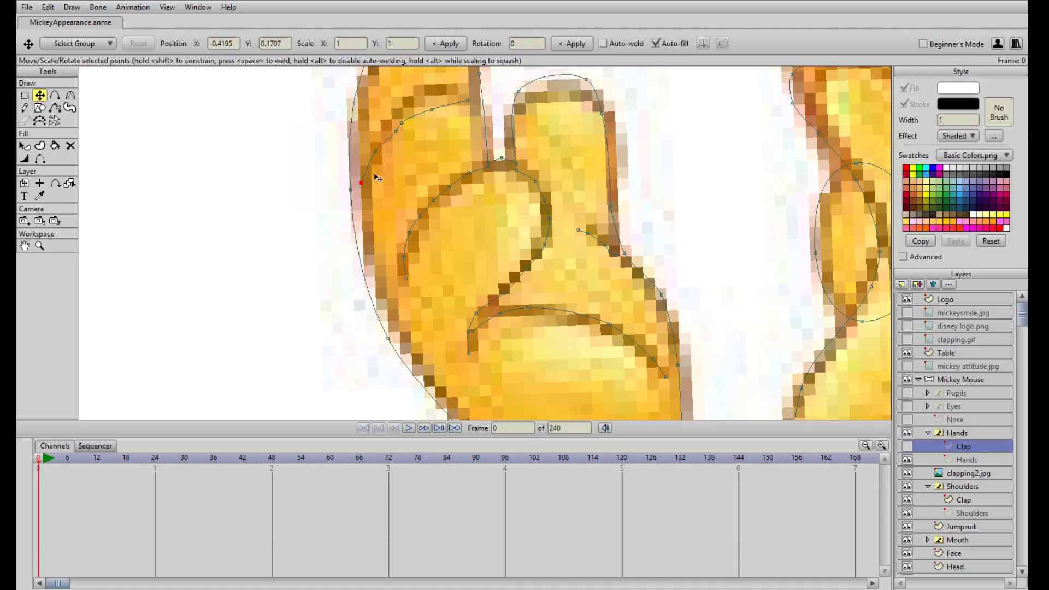
{"action": "left_click_drag", "start_coordinate": [396, 131], "coordinate": [426, 122]}
{"action": "left_click_drag", "start_coordinate": [427, 150], "coordinate": [474, 174]}
{"action": "scroll", "coordinate": [435, 210], "scroll_direction": "down", "scroll_amount": 2}
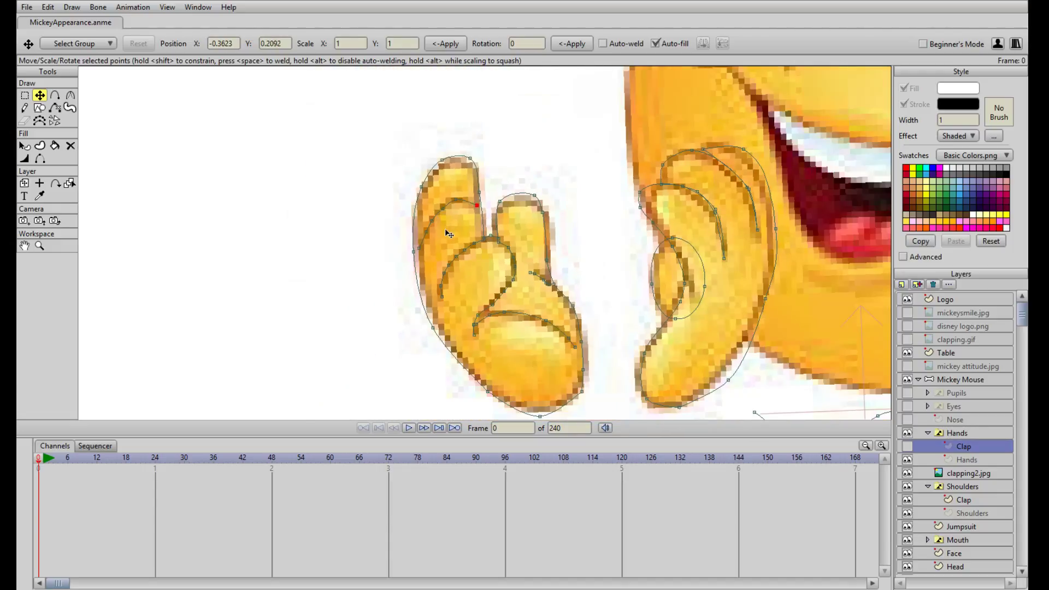
- Show the Clap artwork again and smooth the curve of the outer finger's crease
{"action": "left_click", "coordinate": [907, 446]}
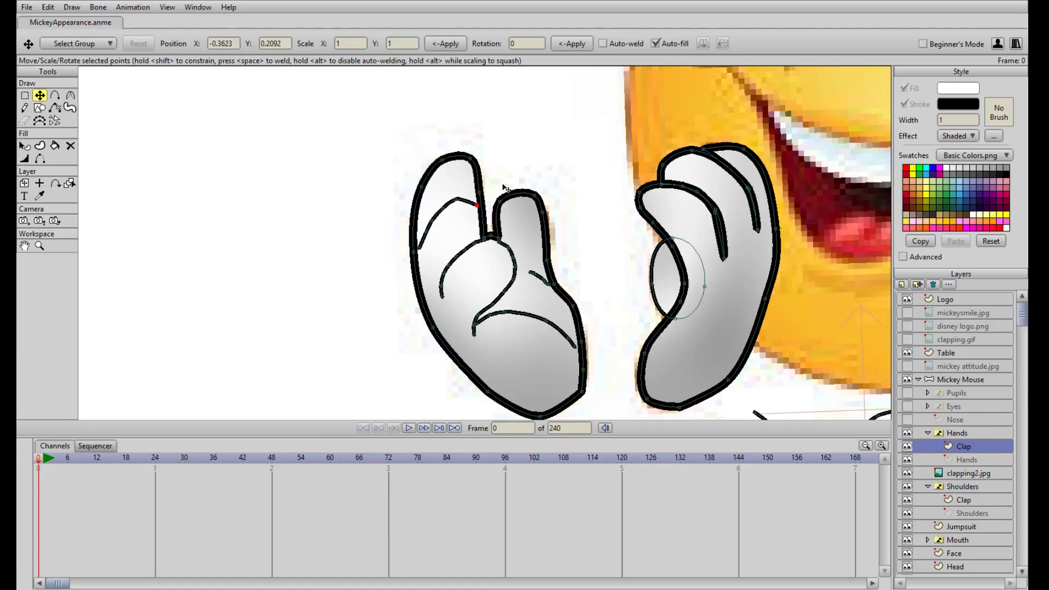
{"action": "scroll", "coordinate": [505, 188], "scroll_direction": "up", "scroll_amount": 1}
{"action": "scroll", "coordinate": [508, 194], "scroll_direction": "down", "scroll_amount": 3}
{"action": "scroll", "coordinate": [508, 196], "scroll_direction": "up", "scroll_amount": 5}
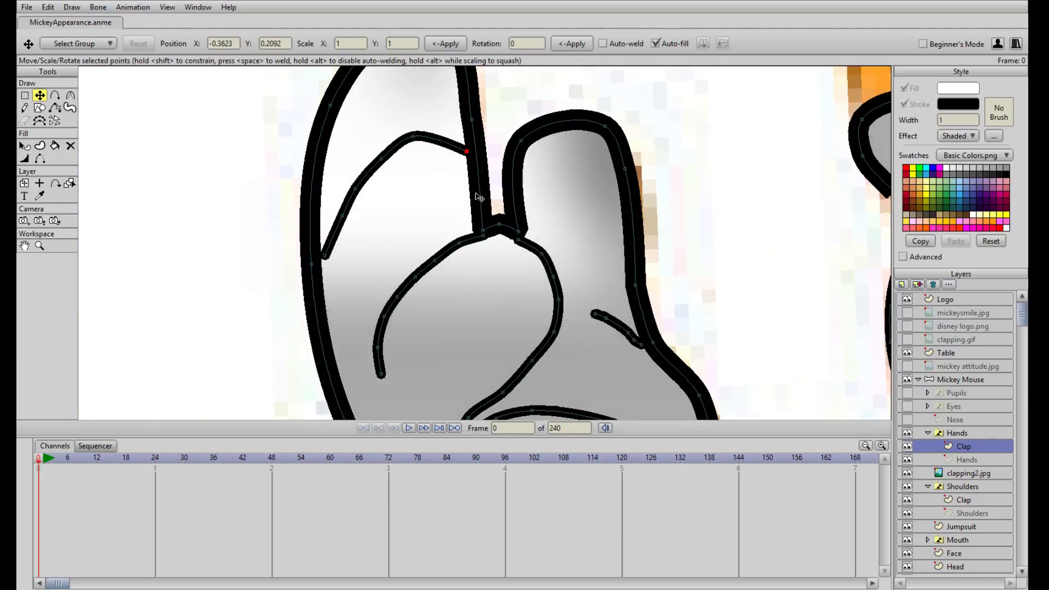
{"action": "mouse_move", "coordinate": [466, 151]}
{"action": "left_mouse_down"}
{"action": "mouse_move", "coordinate": [420, 131]}
{"action": "mouse_move", "coordinate": [430, 129]}
{"action": "left_mouse_up"}
{"action": "left_click_drag", "start_coordinate": [382, 158], "coordinate": [385, 153]}
{"action": "scroll", "coordinate": [394, 179], "scroll_direction": "down", "scroll_amount": 4}
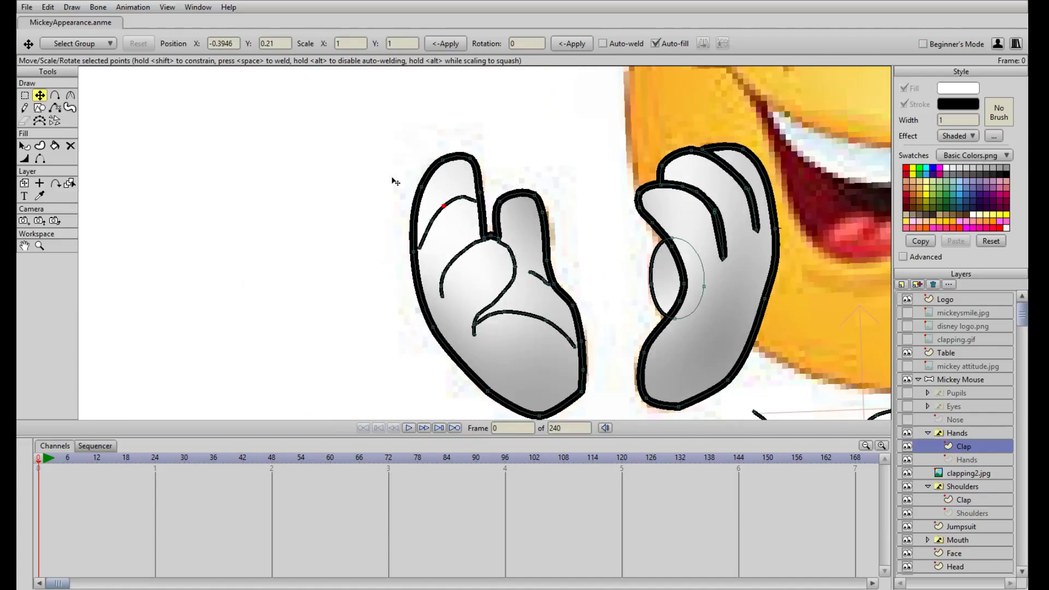
- Hide the Clap artwork and move the lower end of the outer finger's crease onto the reference line
{"action": "left_click", "coordinate": [907, 446]}
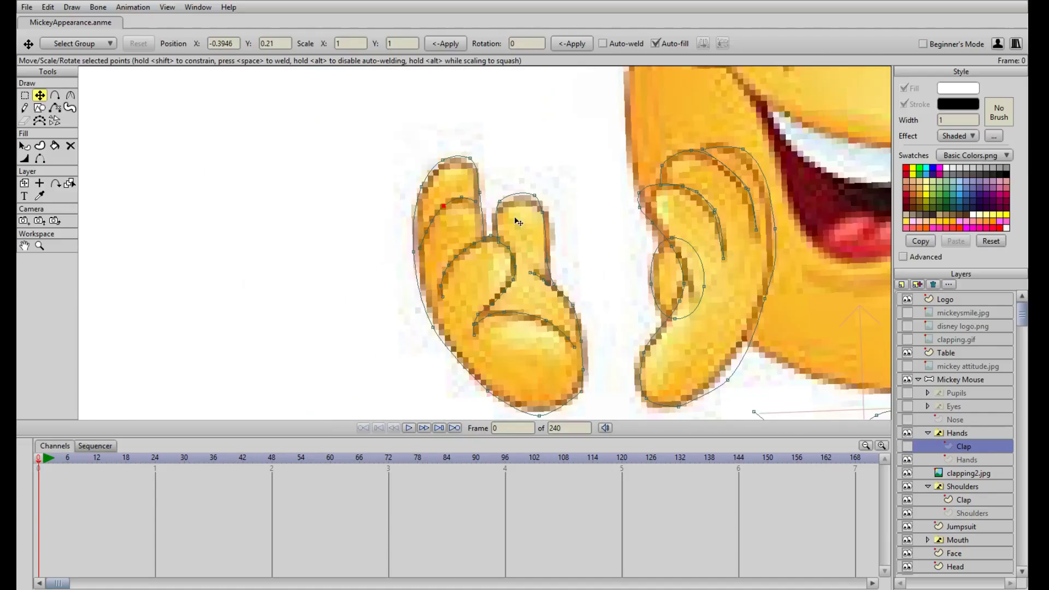
{"action": "scroll", "coordinate": [517, 221], "scroll_direction": "up", "scroll_amount": 3}
{"action": "left_click_drag", "start_coordinate": [327, 253], "coordinate": [336, 249]}
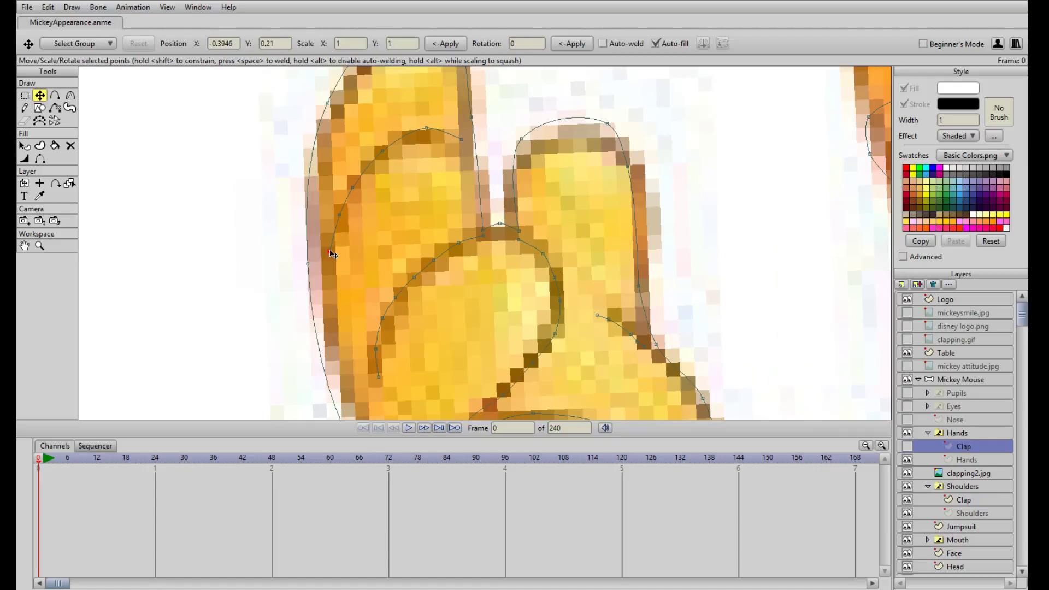
{"action": "scroll", "coordinate": [390, 187], "scroll_direction": "down", "scroll_amount": 2}
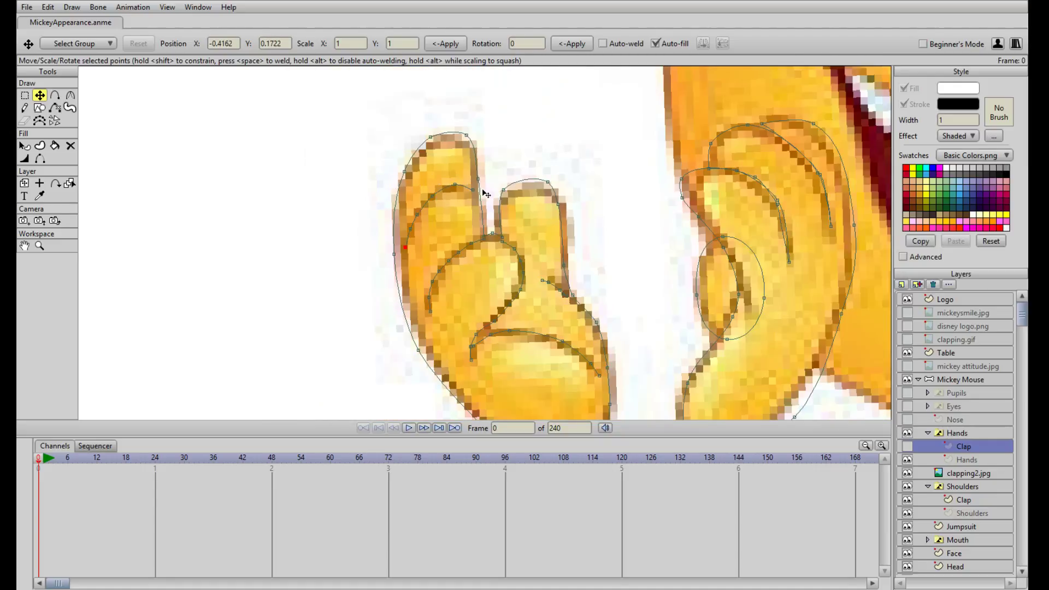
- Reshape the outer finger's crease into a higher arch that joins the finger's inner edge, adjusting its intermediate points and lower end
{"action": "scroll", "coordinate": [484, 193], "scroll_direction": "up", "scroll_amount": 2}
{"action": "left_click_drag", "start_coordinate": [467, 138], "coordinate": [475, 153]}
{"action": "left_click_drag", "start_coordinate": [428, 121], "coordinate": [454, 108]}
{"action": "left_click_drag", "start_coordinate": [471, 144], "coordinate": [477, 142]}
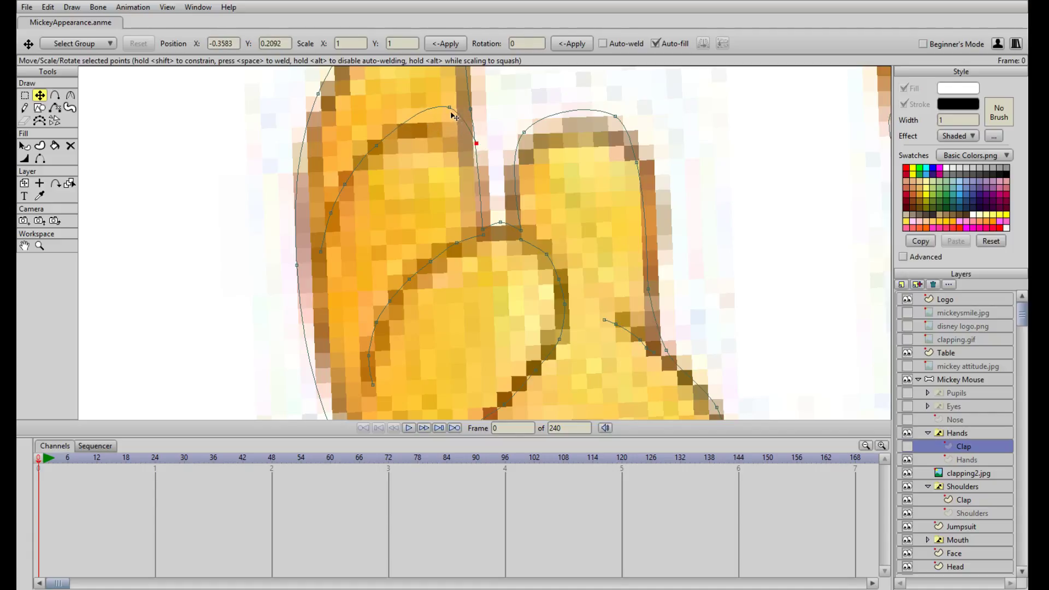
{"action": "left_click_drag", "start_coordinate": [448, 107], "coordinate": [440, 104]}
{"action": "left_click_drag", "start_coordinate": [382, 144], "coordinate": [385, 133]}
{"action": "left_click_drag", "start_coordinate": [476, 145], "coordinate": [472, 144]}
{"action": "left_click_drag", "start_coordinate": [347, 185], "coordinate": [348, 177]}
{"action": "left_click_drag", "start_coordinate": [331, 213], "coordinate": [324, 264]}
{"action": "scroll", "coordinate": [333, 246], "scroll_direction": "down", "scroll_amount": 3}
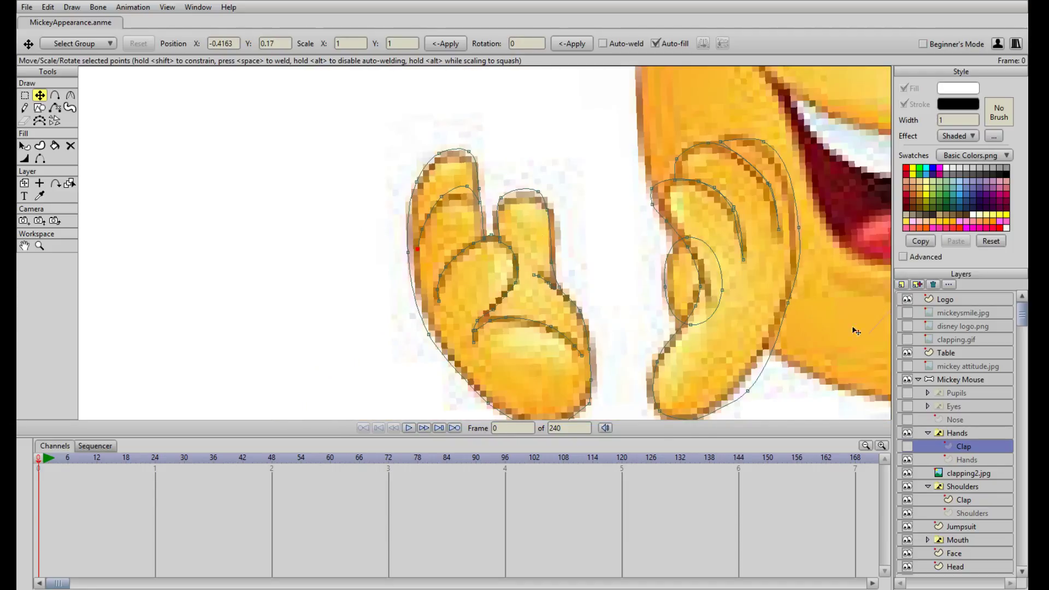
- Show the Clap artwork again and simplify the short crease beneath the second finger, extending it to the glove's edge
{"action": "left_click", "coordinate": [906, 446]}
{"action": "scroll", "coordinate": [634, 276], "scroll_direction": "down", "scroll_amount": 3}
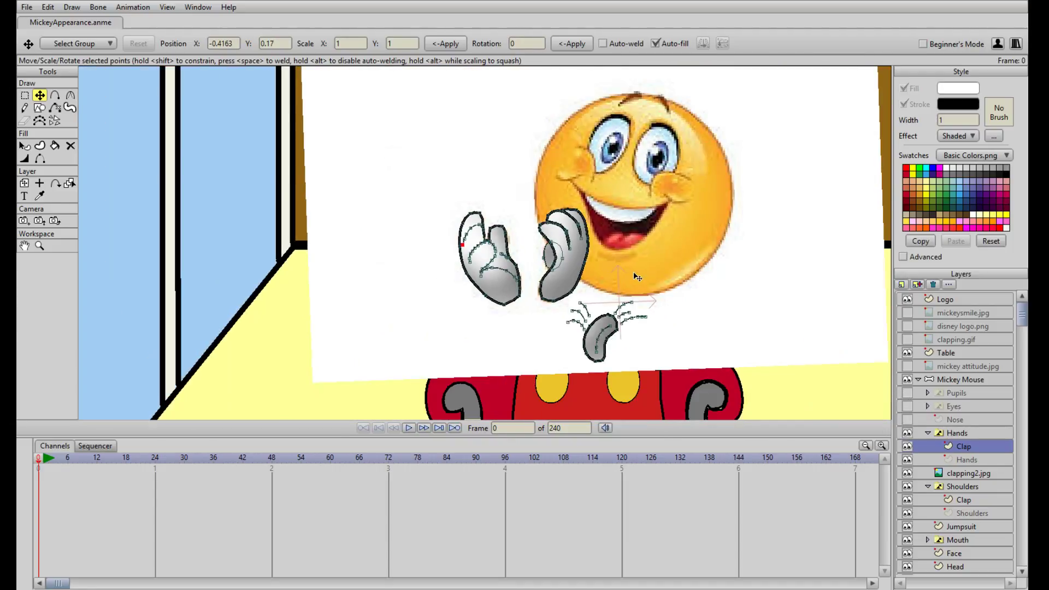
{"action": "scroll", "coordinate": [634, 277], "scroll_direction": "up", "scroll_amount": 5}
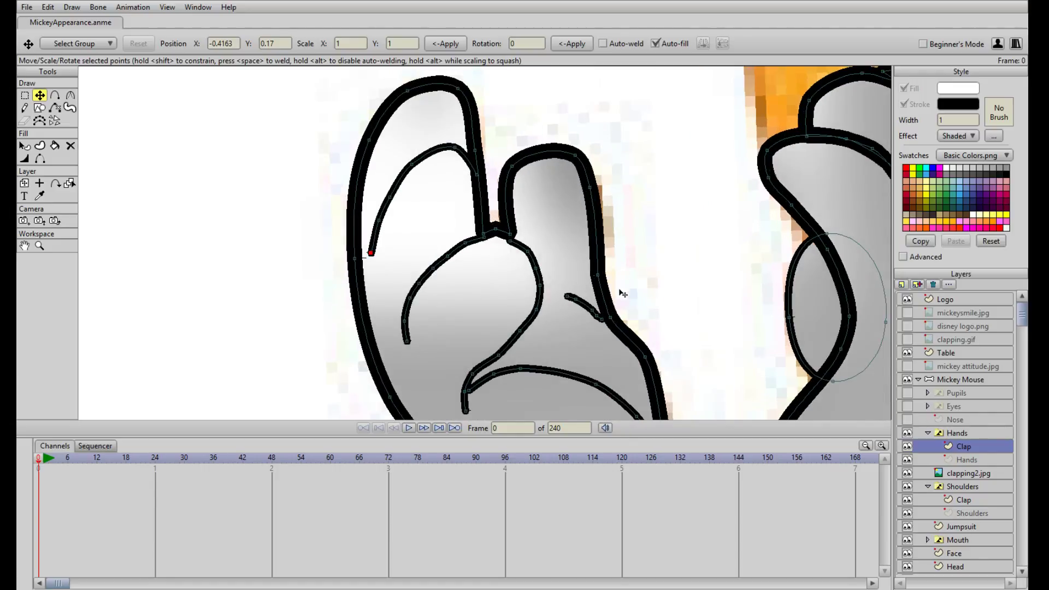
{"action": "left_click_drag", "start_coordinate": [651, 281], "coordinate": [551, 209]}
{"action": "left_click", "coordinate": [466, 223]}
{"action": "left_click", "coordinate": [475, 225]}
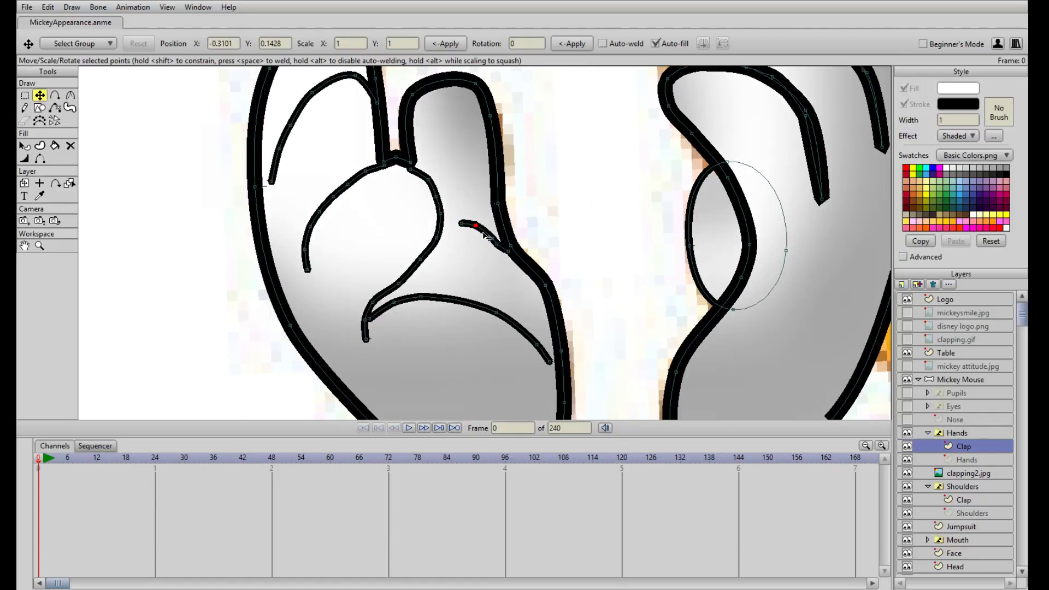
{"action": "left_click_drag", "start_coordinate": [486, 235], "coordinate": [513, 253]}
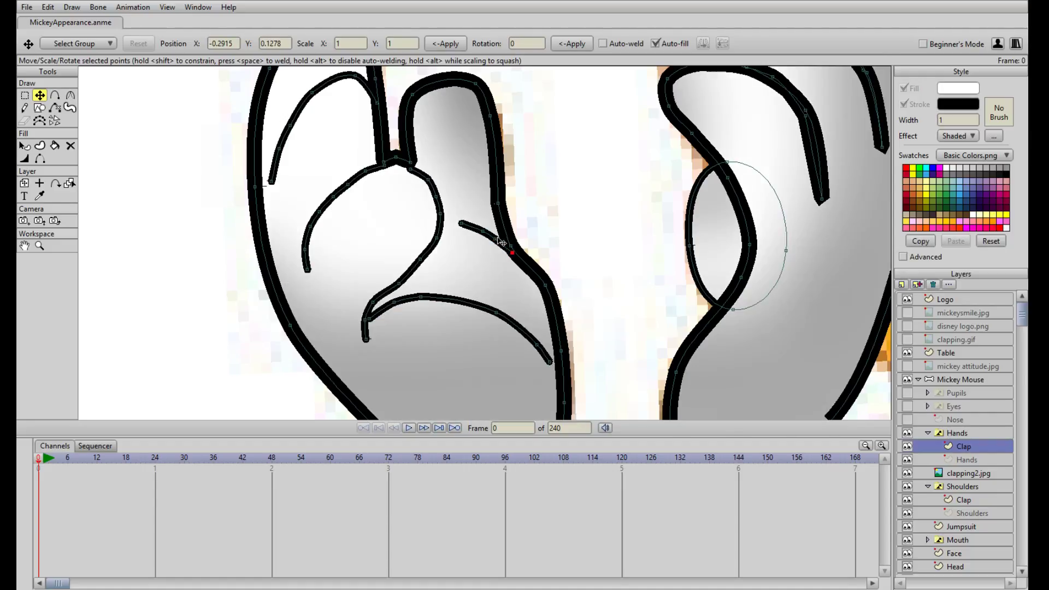
{"action": "scroll", "coordinate": [498, 240], "scroll_direction": "down", "scroll_amount": 3}
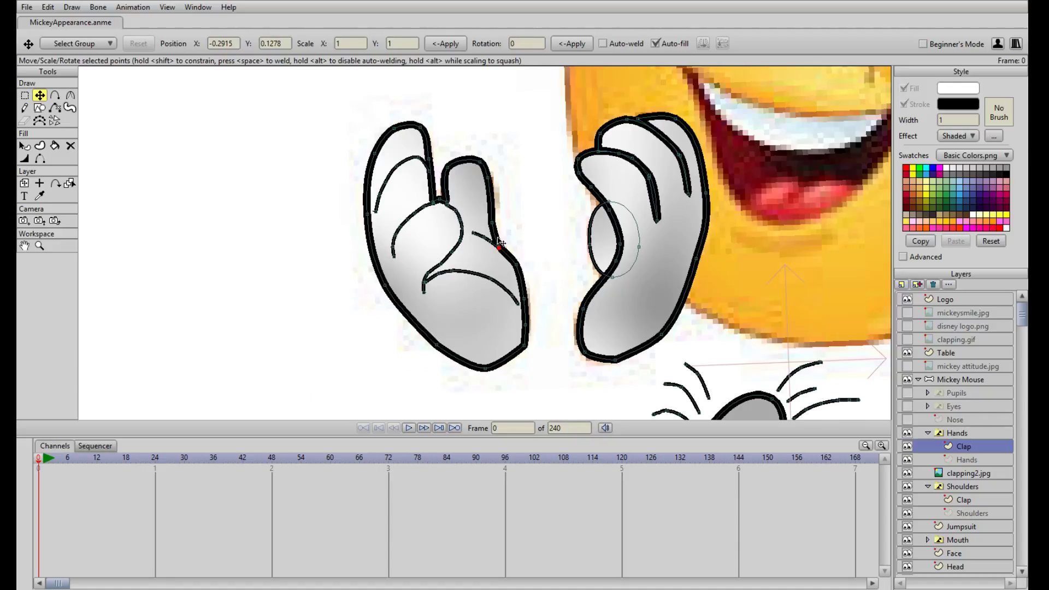
- Move and rotate the cuff shape to fit the open-palm glove's wrist, and place a copy at the other glove's wrist
{"action": "key", "text": "ctrl+r"}
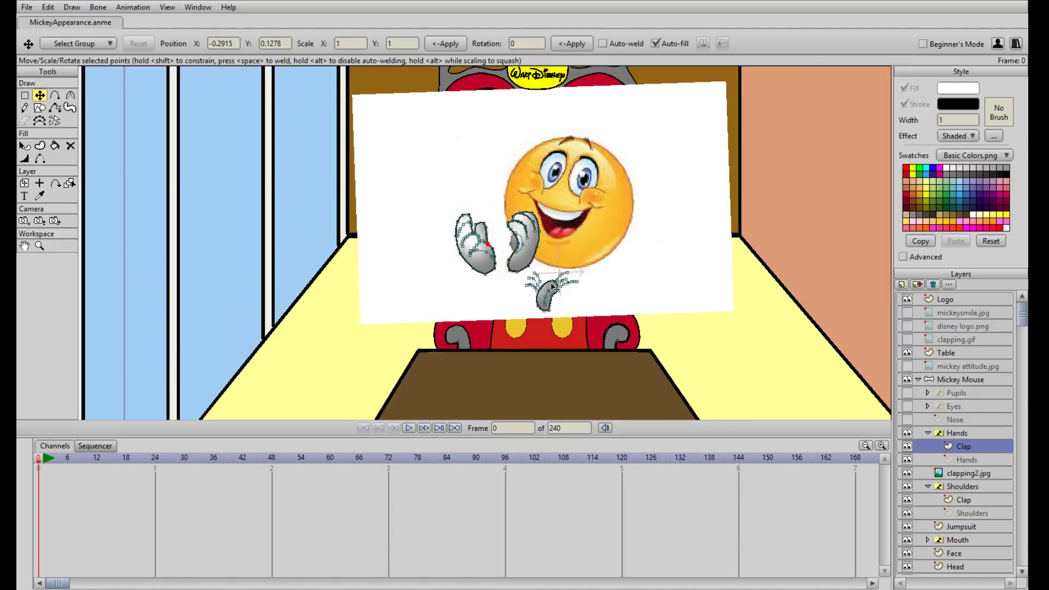
{"action": "scroll", "coordinate": [616, 262], "scroll_direction": "up", "scroll_amount": 4}
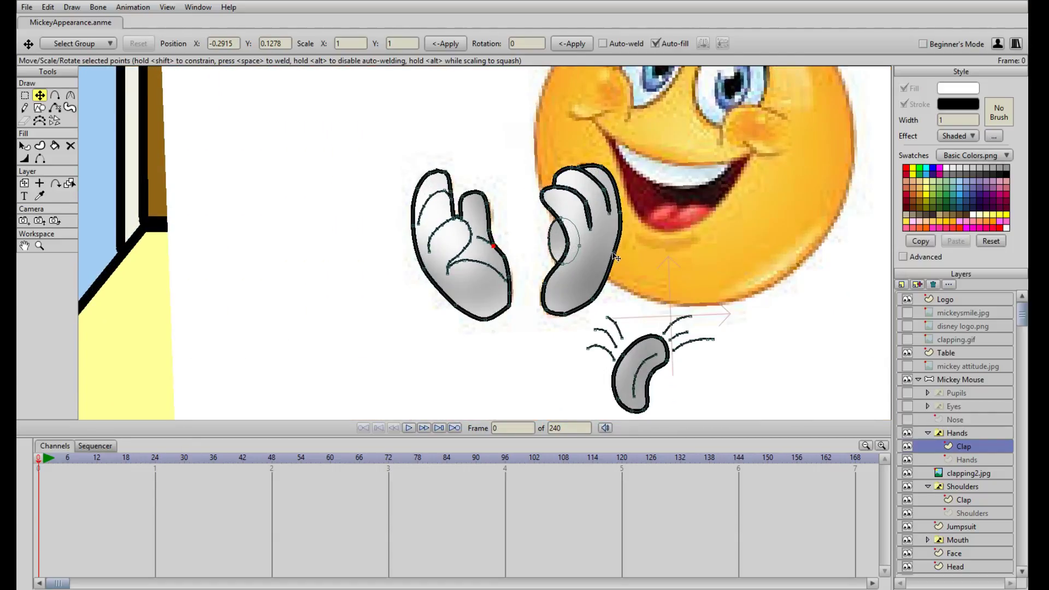
{"action": "left_click_drag", "start_coordinate": [667, 254], "coordinate": [571, 171]}
{"action": "left_click", "coordinate": [544, 276]}
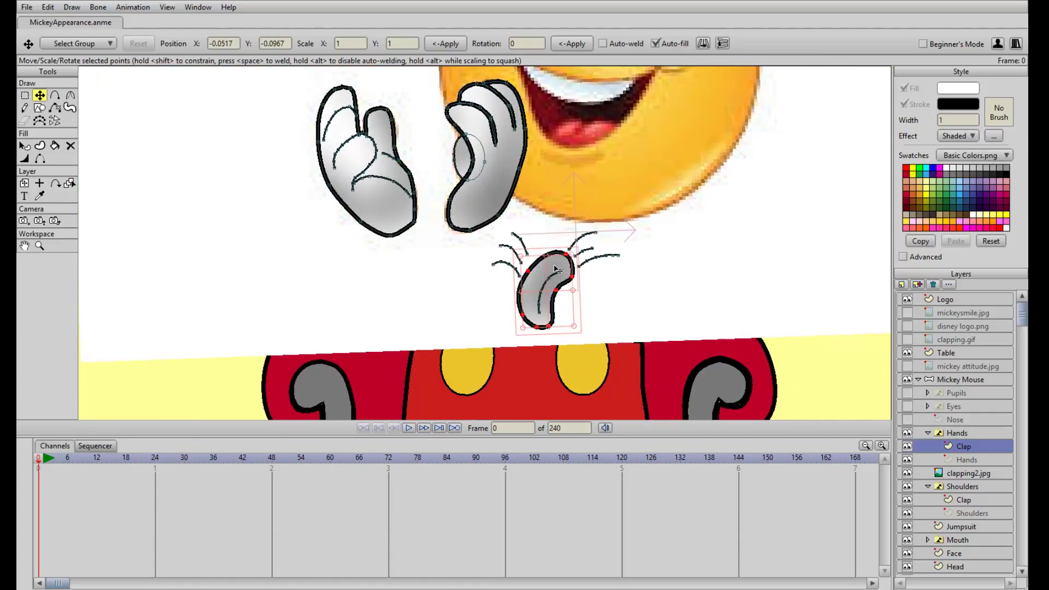
{"action": "left_click_drag", "start_coordinate": [556, 269], "coordinate": [419, 248]}
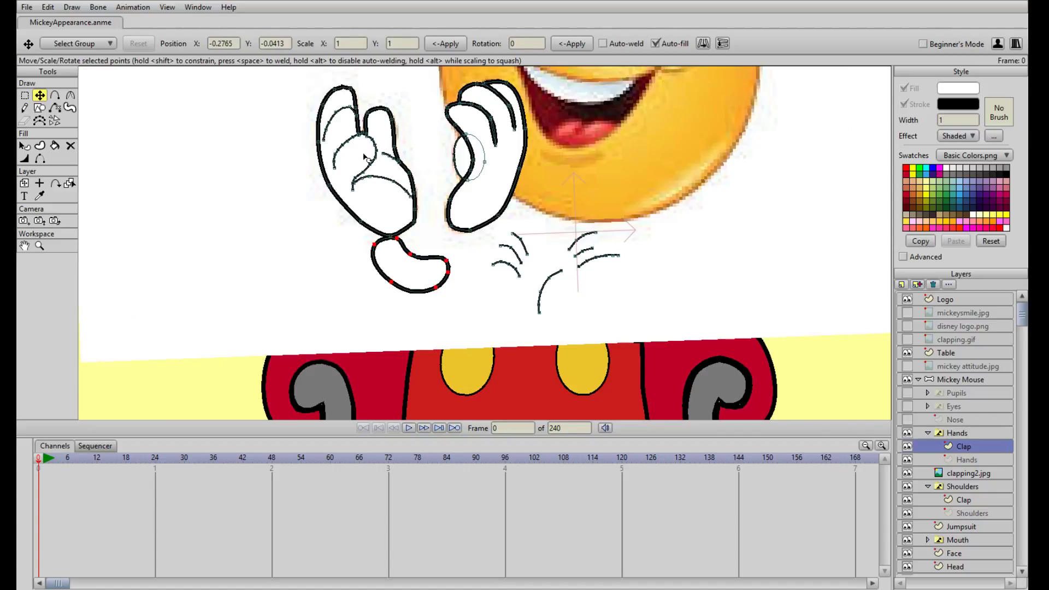
{"action": "left_click_drag", "start_coordinate": [363, 154], "coordinate": [366, 157]}
{"action": "left_click_drag", "start_coordinate": [454, 254], "coordinate": [444, 197]}
{"action": "mouse_move", "coordinate": [421, 279]}
{"action": "left_mouse_down"}
{"action": "mouse_move", "coordinate": [413, 252]}
{"action": "mouse_move", "coordinate": [406, 259]}
{"action": "mouse_move", "coordinate": [437, 264]}
{"action": "mouse_move", "coordinate": [420, 238]}
{"action": "mouse_move", "coordinate": [429, 249]}
{"action": "mouse_move", "coordinate": [481, 238]}
{"action": "mouse_move", "coordinate": [502, 255]}
{"action": "mouse_move", "coordinate": [502, 242]}
{"action": "mouse_move", "coordinate": [479, 241]}
{"action": "left_mouse_up"}
{"action": "scroll", "coordinate": [478, 240], "scroll_direction": "down", "scroll_amount": 5}
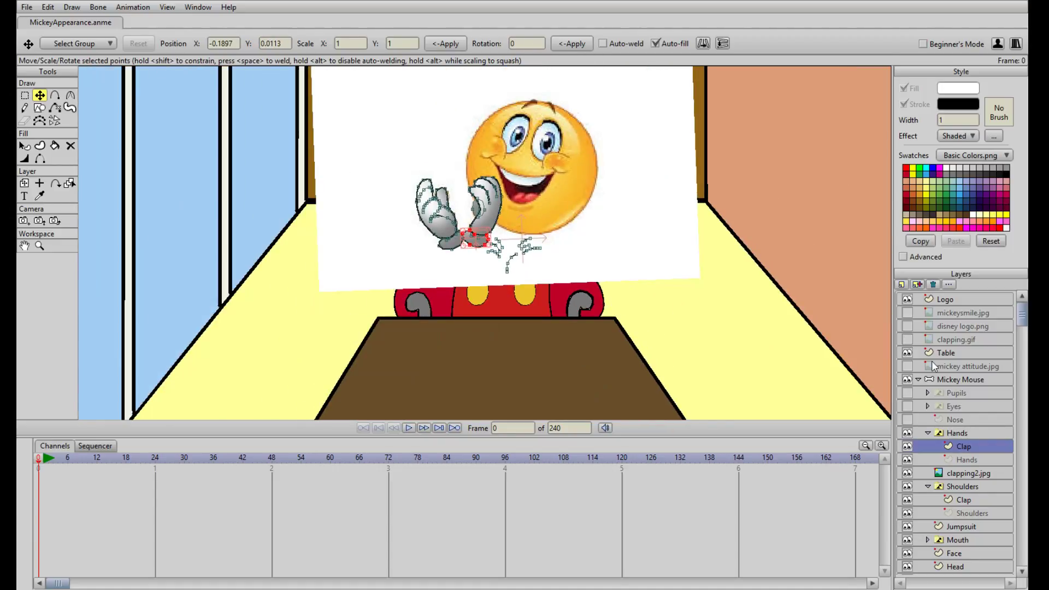
- Hide the clapping2.jpg reference image and check the Clap hands and shoulders on the seated Mickey
{"action": "left_click", "coordinate": [907, 473]}
{"action": "scroll", "coordinate": [674, 297], "scroll_direction": "down", "scroll_amount": 3}
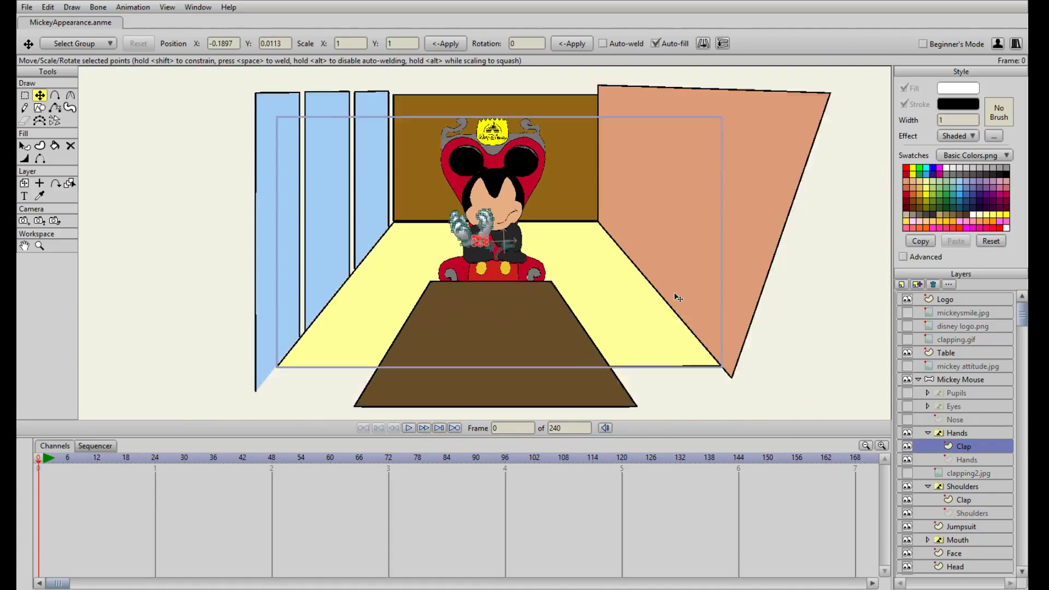
{"action": "scroll", "coordinate": [664, 297], "scroll_direction": "up", "scroll_amount": 5}
{"action": "scroll", "coordinate": [635, 294], "scroll_direction": "down", "scroll_amount": 4}
{"action": "scroll", "coordinate": [613, 277], "scroll_direction": "up", "scroll_amount": 4}
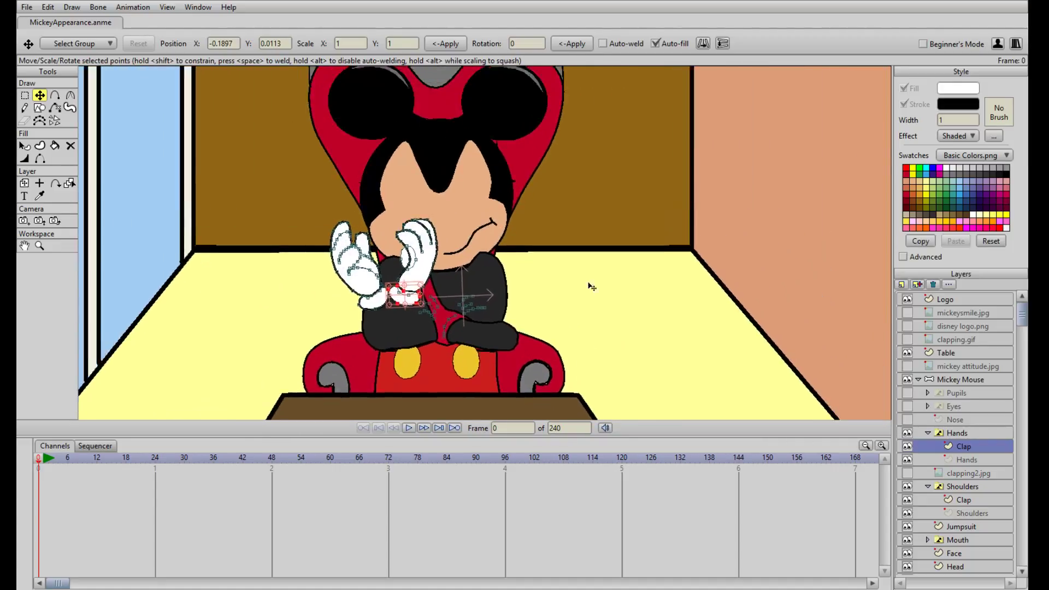
{"action": "left_click", "coordinate": [953, 431]}
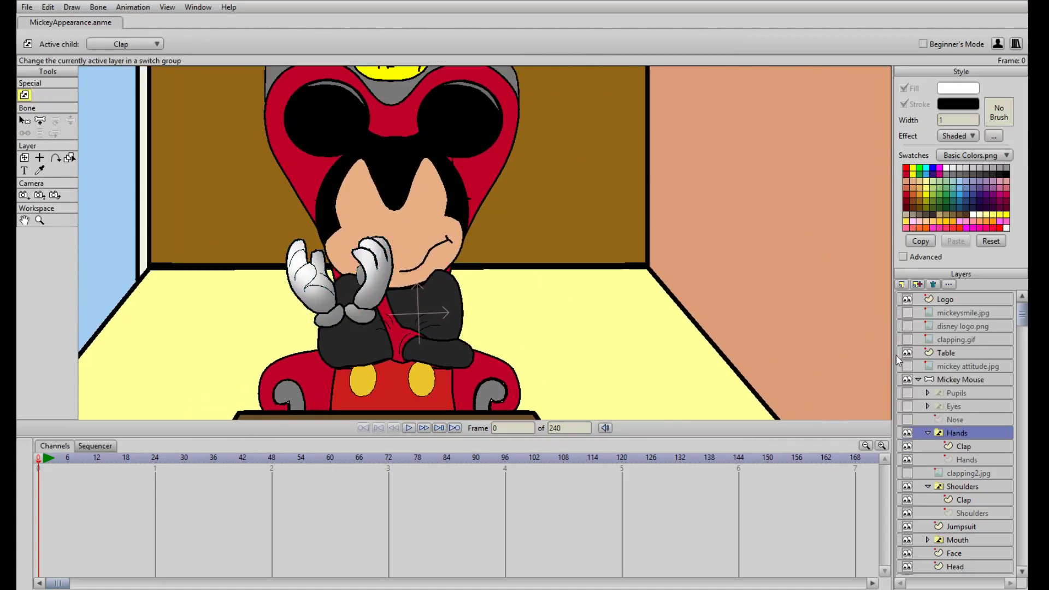
{"action": "left_click", "coordinate": [956, 486]}
- Show the Pupils, Eyes and Nose layers and return the Face layer to its place between Mouth and Head
{"action": "mouse_move", "coordinate": [969, 557]}
{"action": "left_mouse_down"}
{"action": "mouse_move", "coordinate": [964, 365]}
{"action": "mouse_move", "coordinate": [970, 395]}
{"action": "left_mouse_up"}
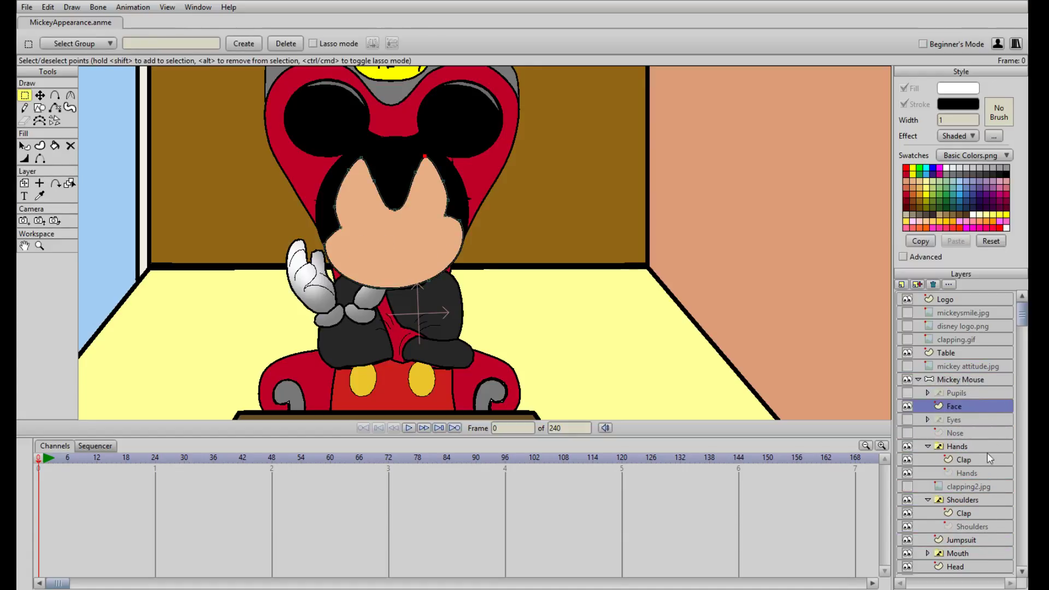
{"action": "left_click", "coordinate": [906, 393]}
{"action": "left_click_drag", "start_coordinate": [977, 413], "coordinate": [979, 533]}
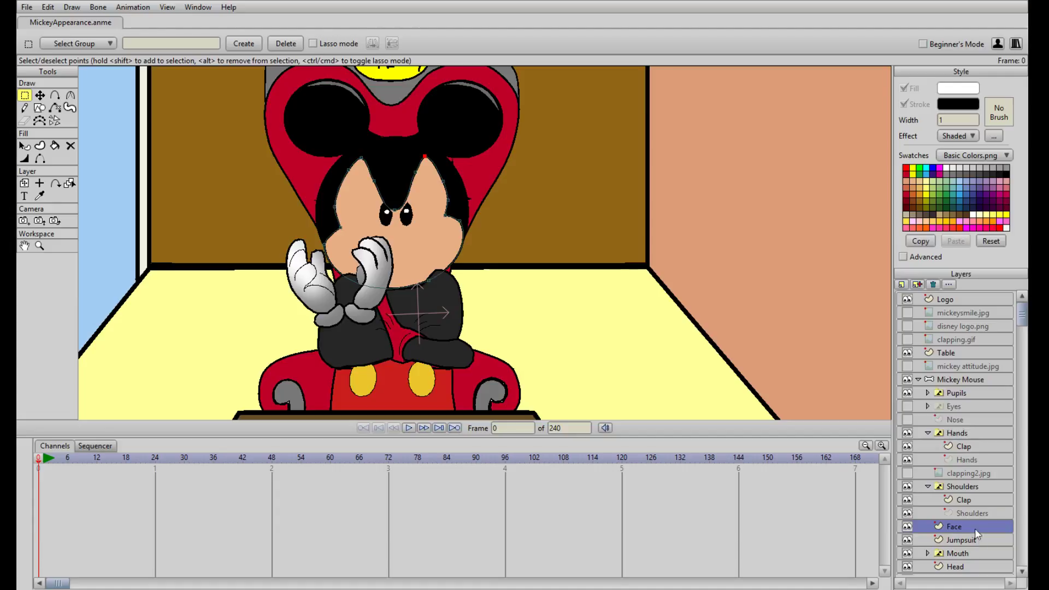
{"action": "left_click", "coordinate": [906, 406]}
{"action": "left_click", "coordinate": [906, 419]}
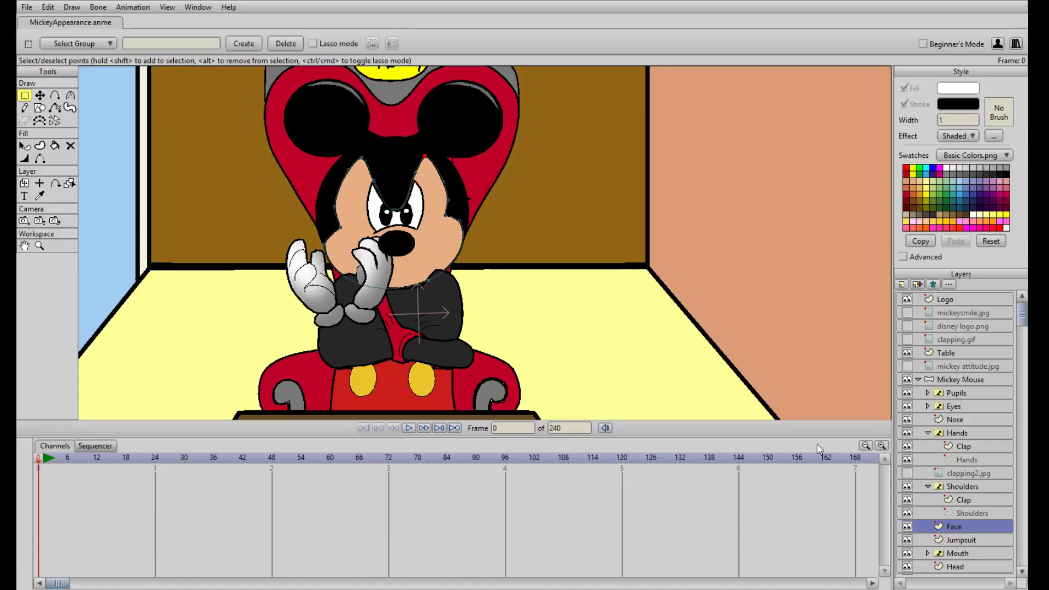
{"action": "left_click_drag", "start_coordinate": [955, 529], "coordinate": [961, 559]}
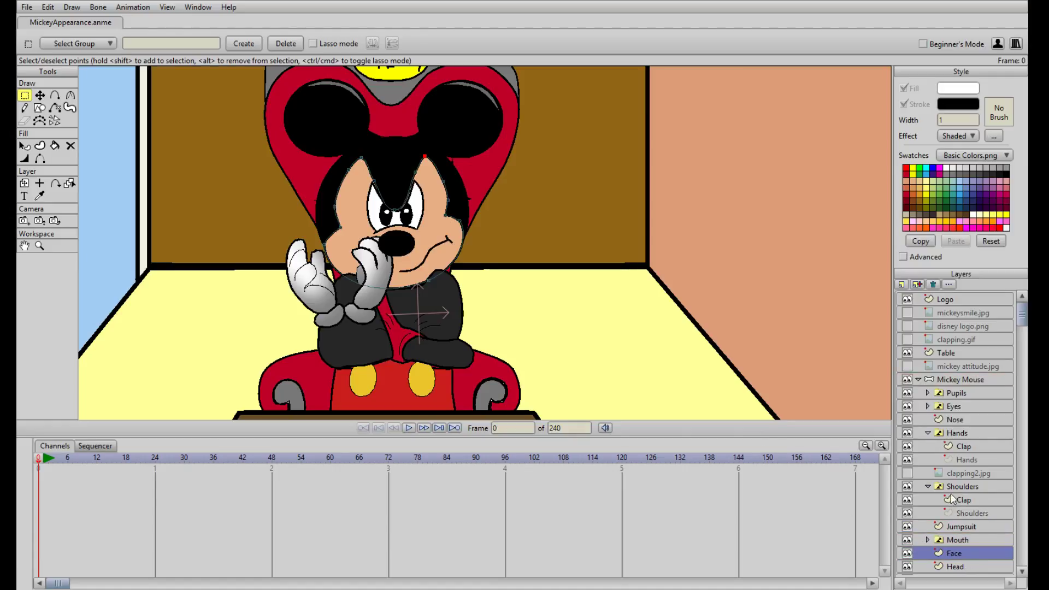
- Switch the Mouth group's active child to Smile Mouth
{"action": "left_click", "coordinate": [973, 538]}
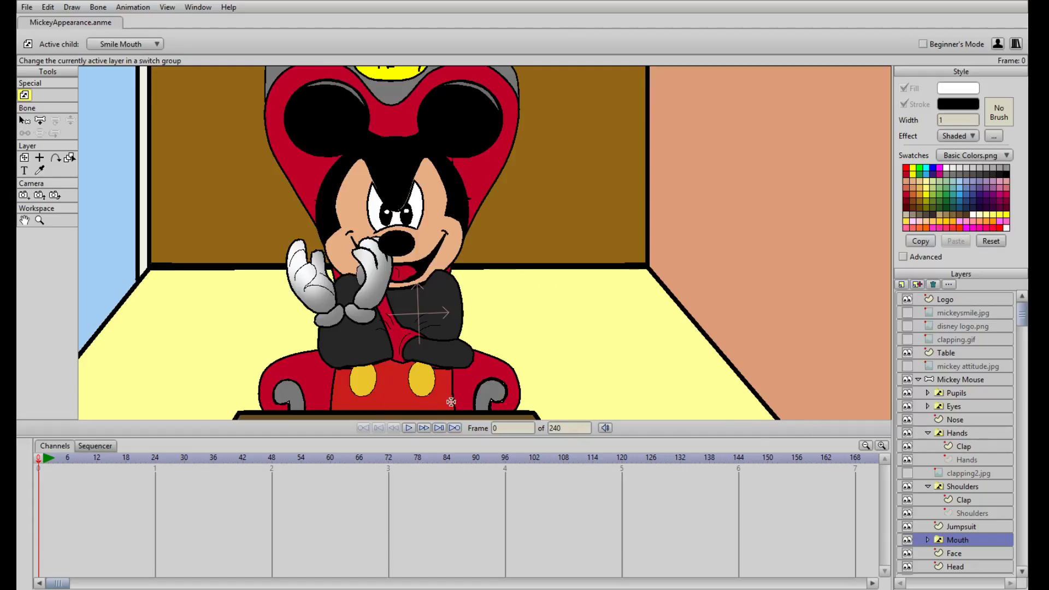
{"action": "left_click", "coordinate": [977, 487]}
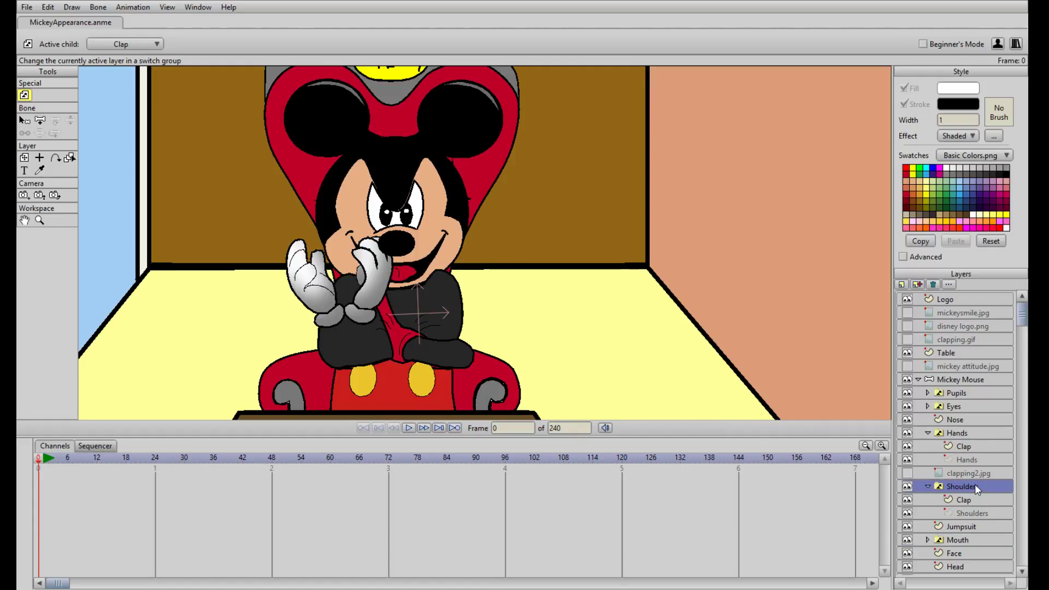
{"action": "left_click", "coordinate": [950, 433]}
- Examine how the clapping gloves and cuffs sit against Mickey's nose, face and arms, both close up and in the full scene
{"action": "scroll", "coordinate": [437, 241], "scroll_direction": "down", "scroll_amount": 5}
{"action": "scroll", "coordinate": [443, 261], "scroll_direction": "up", "scroll_amount": 5}
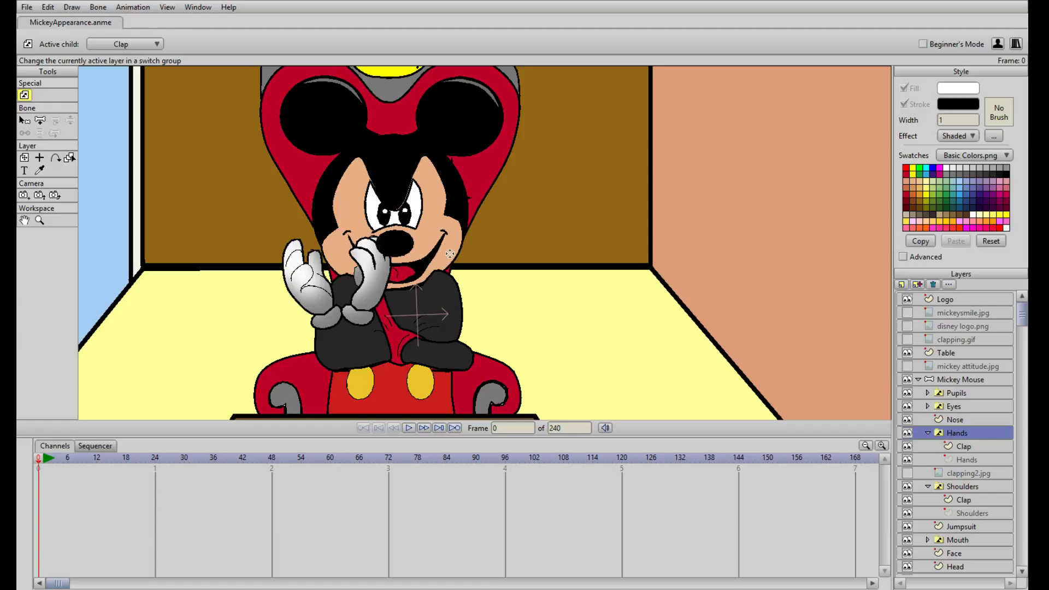
{"action": "scroll", "coordinate": [443, 260], "scroll_direction": "down", "scroll_amount": 3}
{"action": "scroll", "coordinate": [443, 261], "scroll_direction": "up", "scroll_amount": 6}
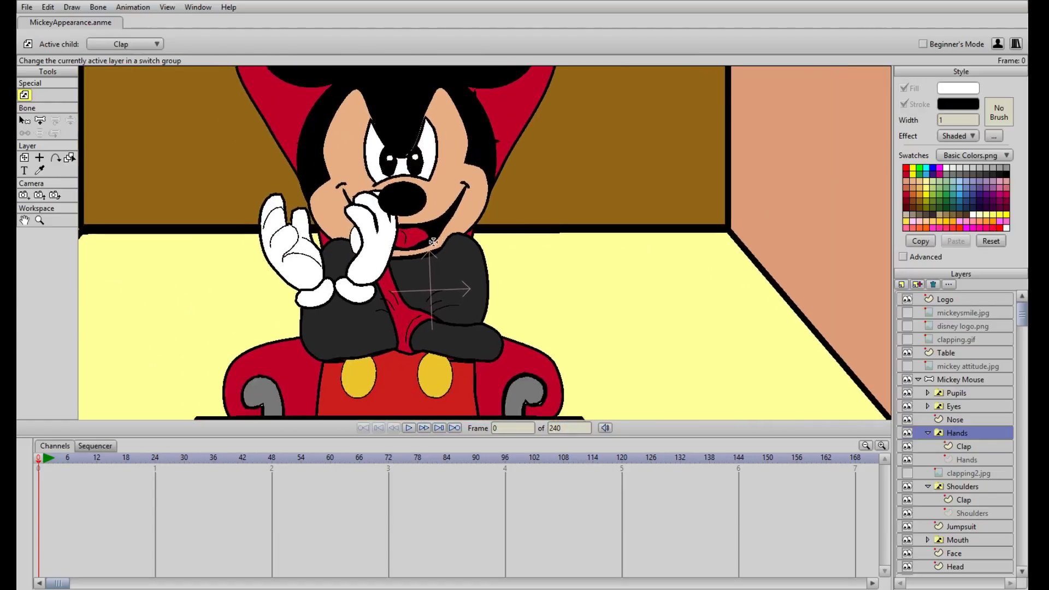
{"action": "left_click_drag", "start_coordinate": [440, 245], "coordinate": [418, 232]}
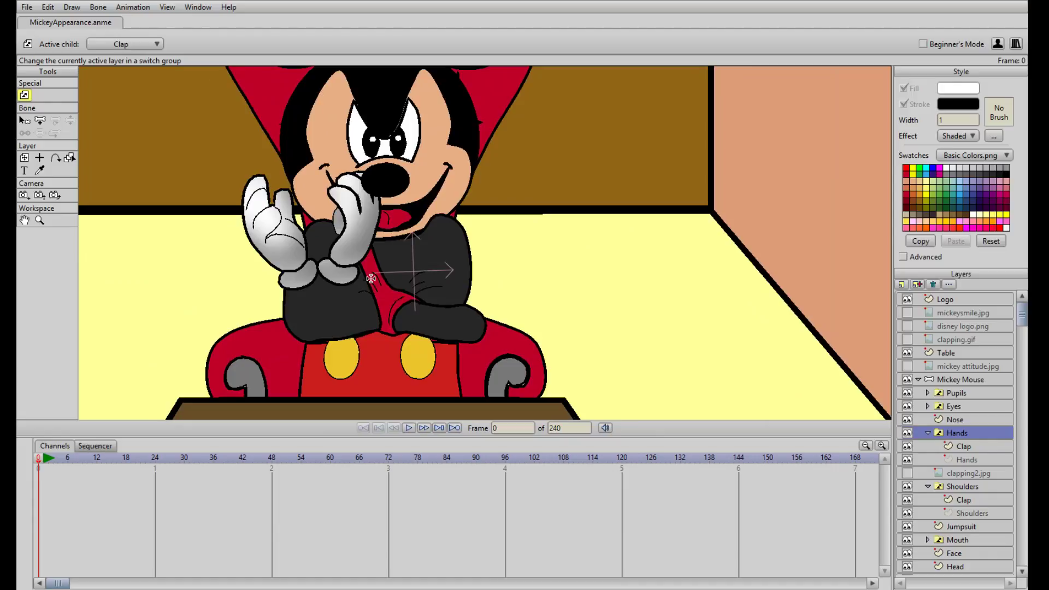
{"action": "left_click_drag", "start_coordinate": [407, 274], "coordinate": [431, 285]}
{"action": "scroll", "coordinate": [432, 278], "scroll_direction": "down", "scroll_amount": 2}
{"action": "scroll", "coordinate": [432, 277], "scroll_direction": "up", "scroll_amount": 1}
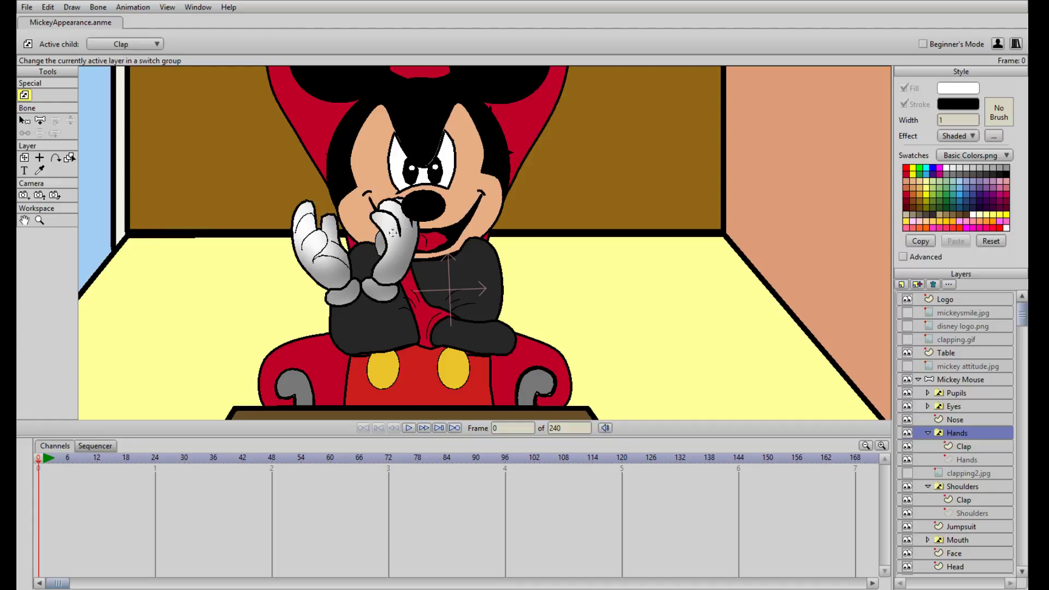
{"action": "scroll", "coordinate": [386, 241], "scroll_direction": "up", "scroll_amount": 2}
{"action": "scroll", "coordinate": [400, 209], "scroll_direction": "up", "scroll_amount": 2}
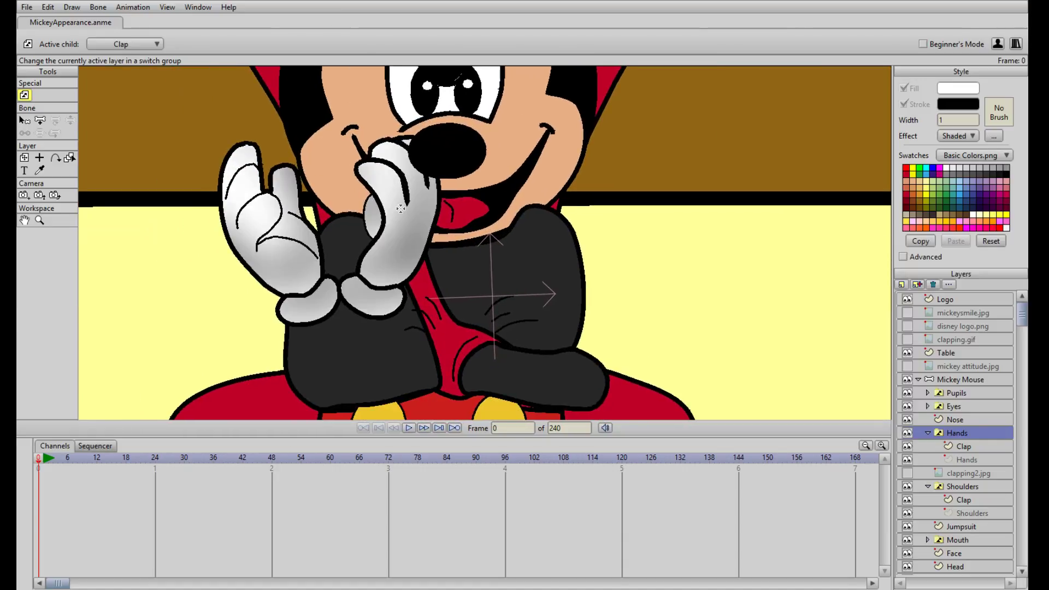
{"action": "scroll", "coordinate": [401, 208], "scroll_direction": "down", "scroll_amount": 2}
{"action": "scroll", "coordinate": [503, 232], "scroll_direction": "up", "scroll_amount": 2}
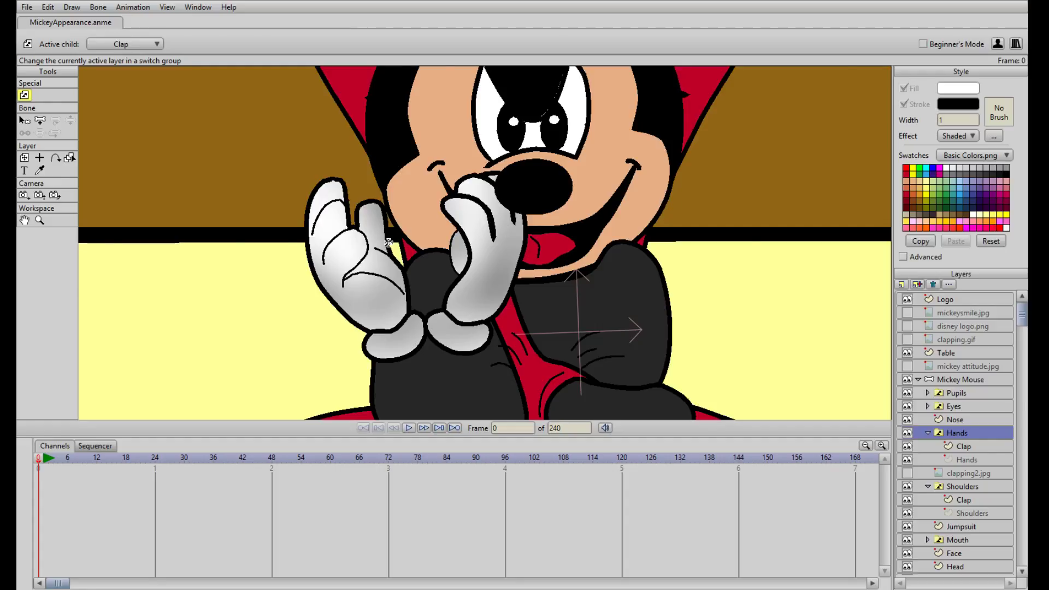
{"action": "scroll", "coordinate": [387, 242], "scroll_direction": "down", "scroll_amount": 4}
{"action": "scroll", "coordinate": [435, 263], "scroll_direction": "up", "scroll_amount": 4}
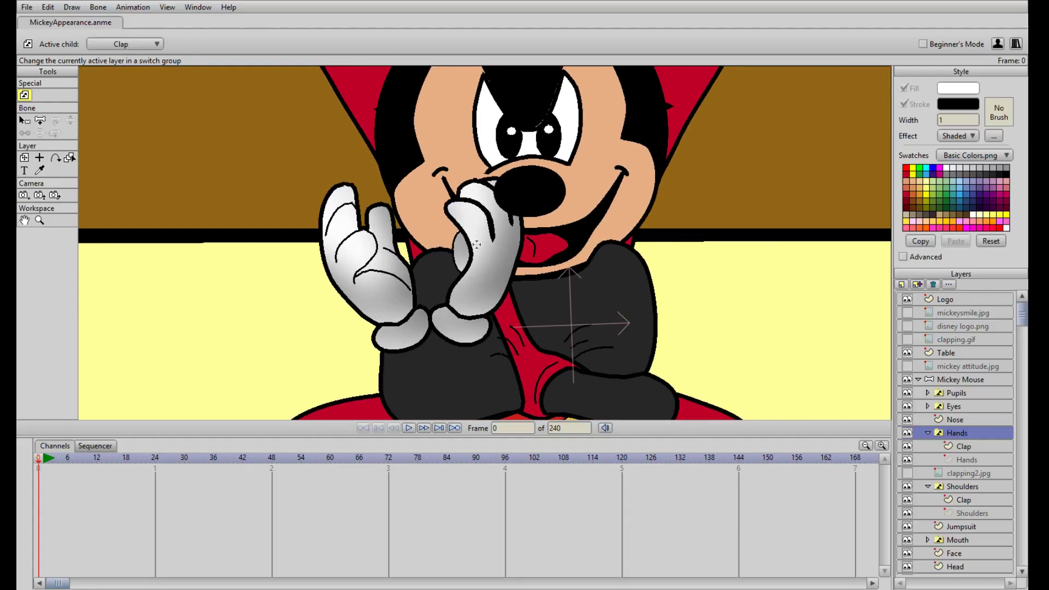
{"action": "scroll", "coordinate": [396, 248], "scroll_direction": "down", "scroll_amount": 3}
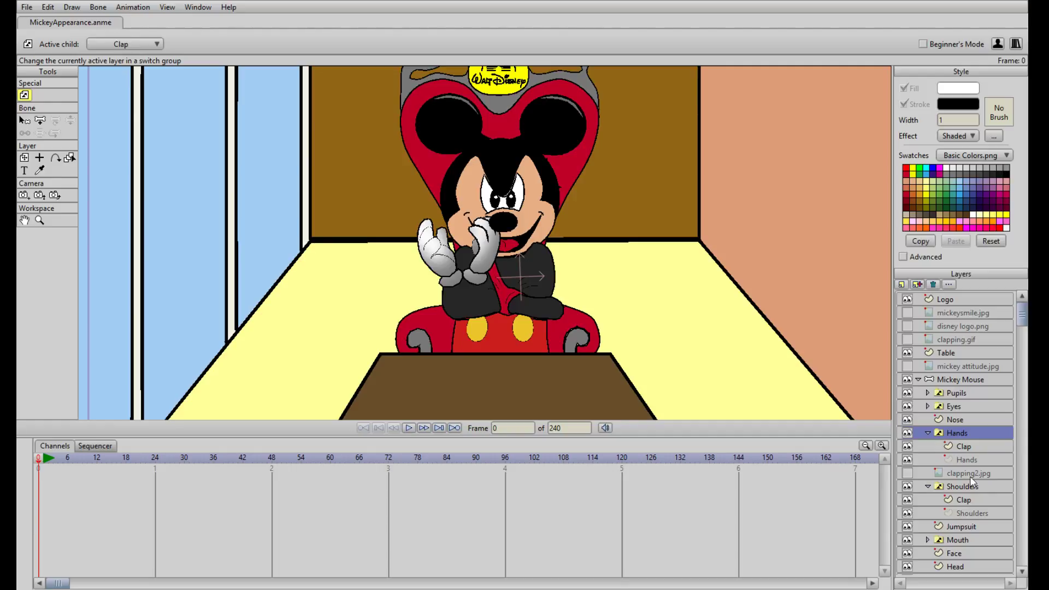
- Move the Nose layer between Mouth and Face so that the glove overlaps the nose
{"action": "left_click_drag", "start_coordinate": [952, 418], "coordinate": [976, 547]}
{"action": "scroll", "coordinate": [559, 293], "scroll_direction": "down", "scroll_amount": 5}
{"action": "scroll", "coordinate": [577, 267], "scroll_direction": "up", "scroll_amount": 5}
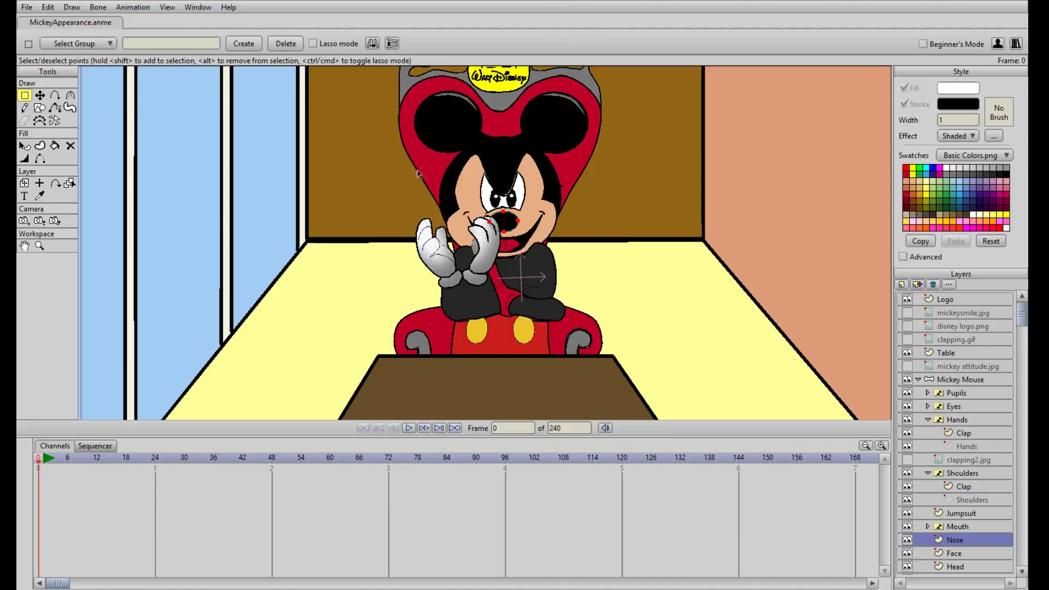
- On the Clap layer in the Shoulders group, pull the top outline of the left-hand arm down below the glove cuffs
{"action": "scroll", "coordinate": [418, 173], "scroll_direction": "up", "scroll_amount": 5}
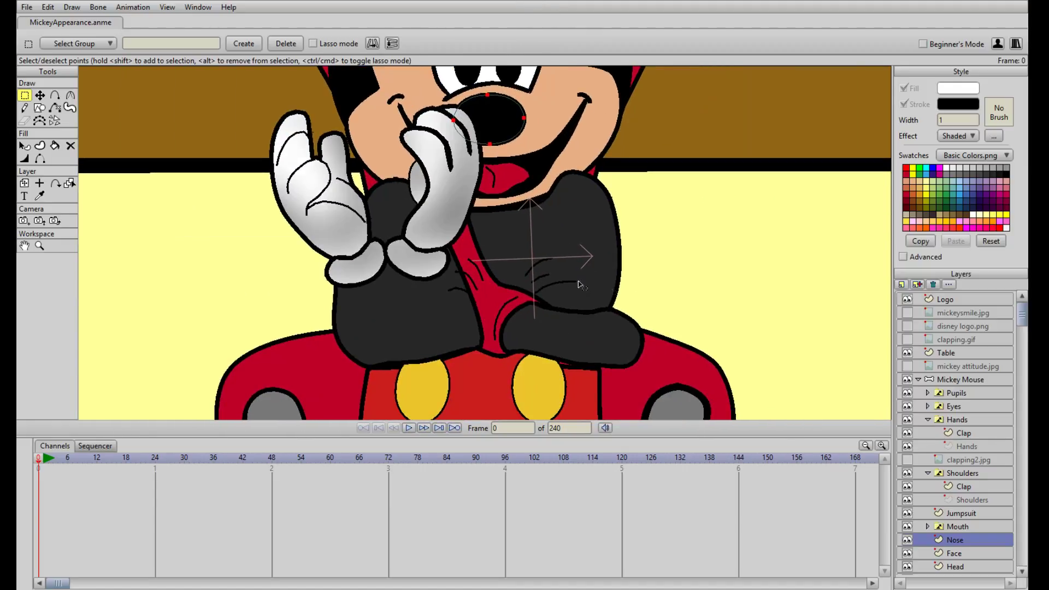
{"action": "left_click", "coordinate": [960, 486]}
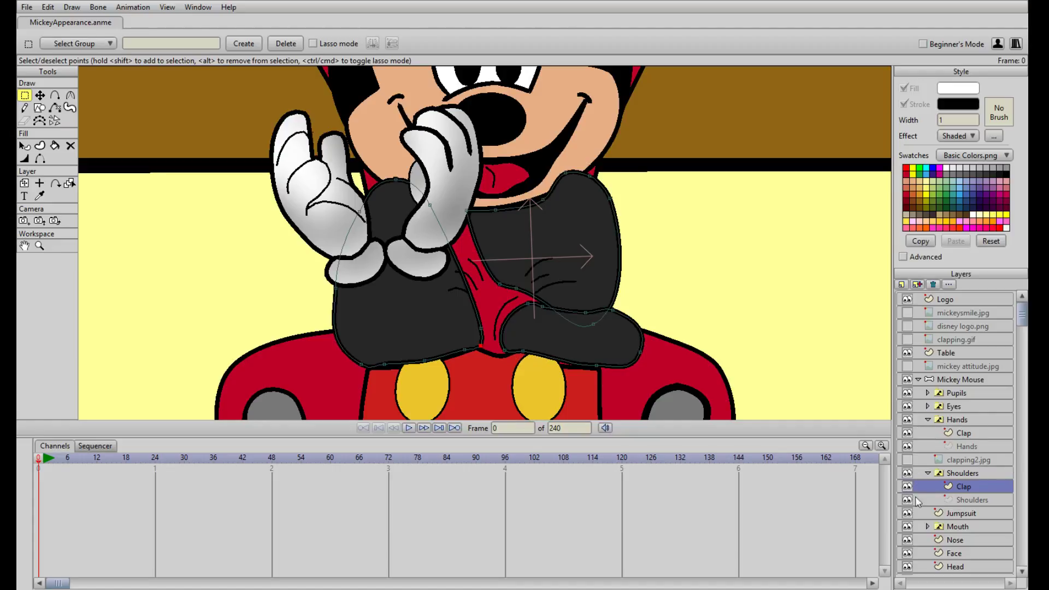
{"action": "left_click", "coordinate": [972, 500]}
{"action": "left_click", "coordinate": [972, 487]}
{"action": "left_click", "coordinate": [396, 180]}
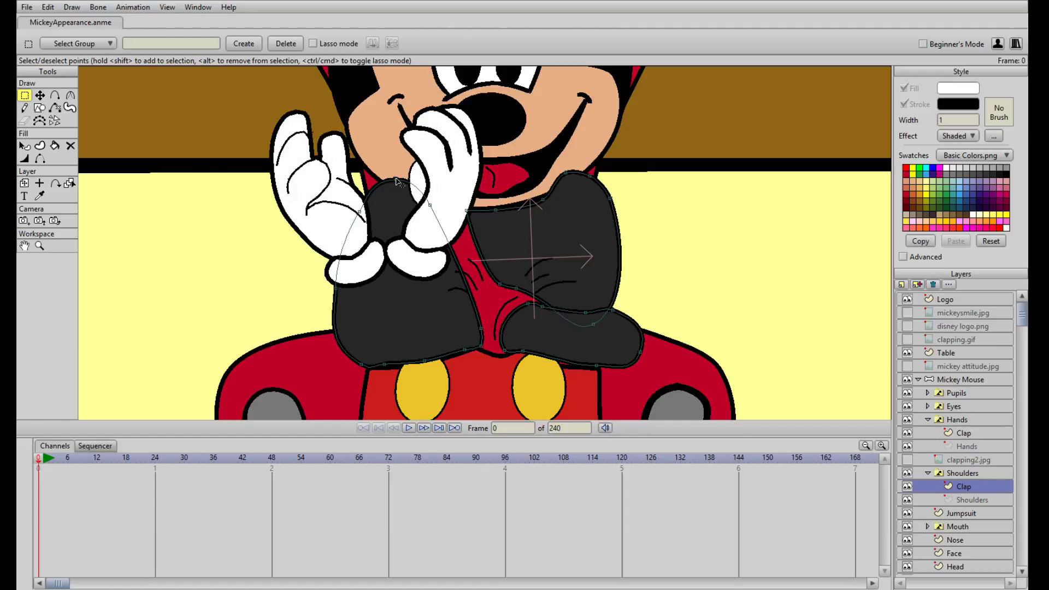
{"action": "key", "text": "t"}
{"action": "left_click_drag", "start_coordinate": [399, 183], "coordinate": [418, 298]}
{"action": "left_click_drag", "start_coordinate": [360, 212], "coordinate": [356, 232]}
{"action": "mouse_move", "coordinate": [415, 295]}
{"action": "left_mouse_down"}
{"action": "mouse_move", "coordinate": [399, 317]}
{"action": "mouse_move", "coordinate": [403, 298]}
{"action": "left_mouse_up"}
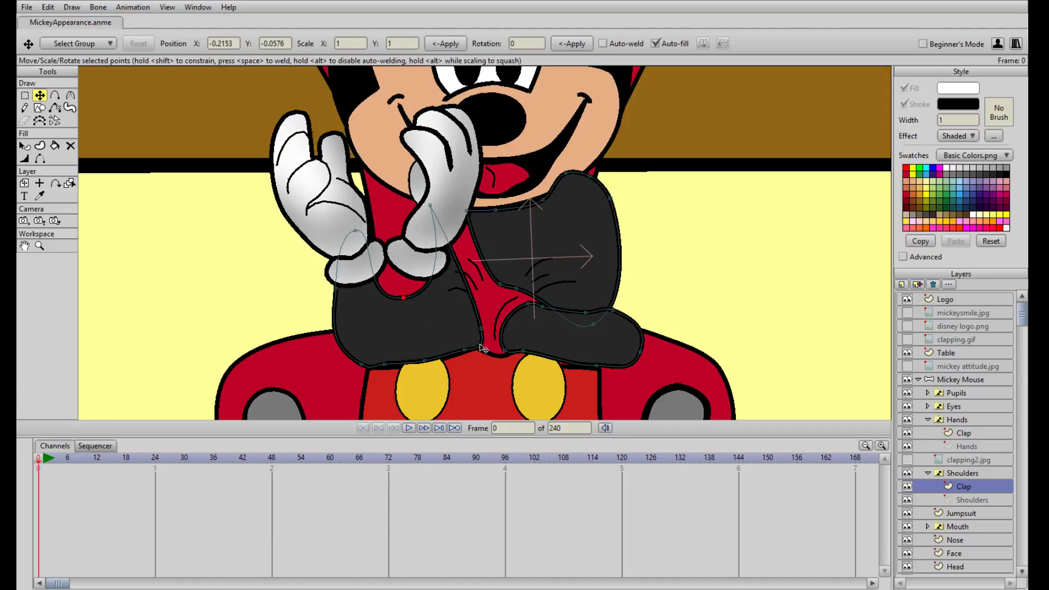
- Narrow the left-hand forearm by moving its lower and inner outline points in beneath the clapping gloves
{"action": "left_click_drag", "start_coordinate": [480, 346], "coordinate": [375, 372]}
{"action": "left_click_drag", "start_coordinate": [397, 366], "coordinate": [384, 366]}
{"action": "left_click_drag", "start_coordinate": [455, 355], "coordinate": [397, 332]}
{"action": "left_click_drag", "start_coordinate": [429, 206], "coordinate": [383, 248]}
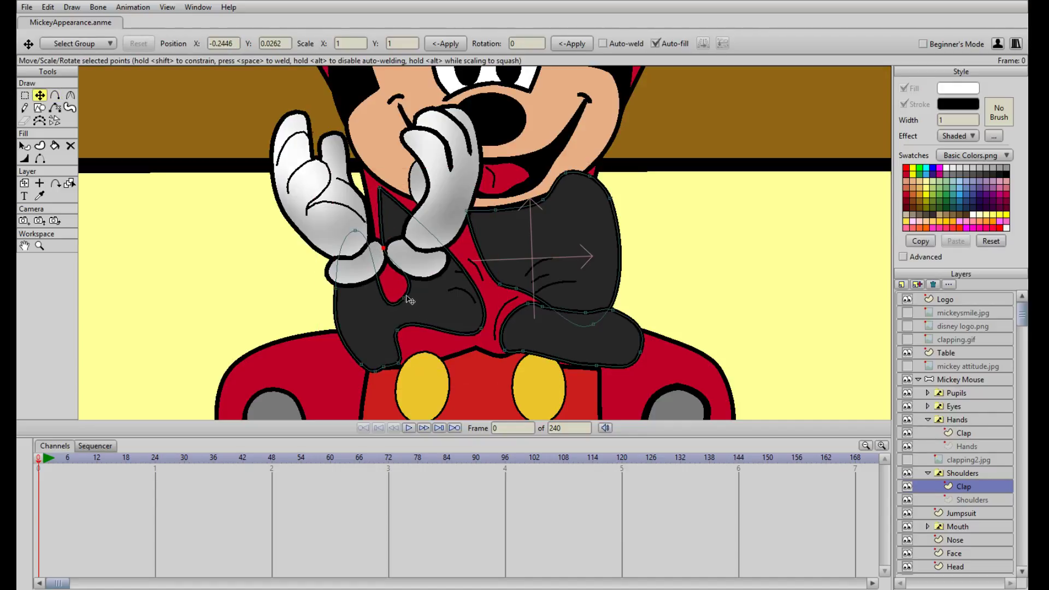
{"action": "left_click_drag", "start_coordinate": [406, 299], "coordinate": [385, 298]}
{"action": "left_click", "coordinate": [70, 96]}
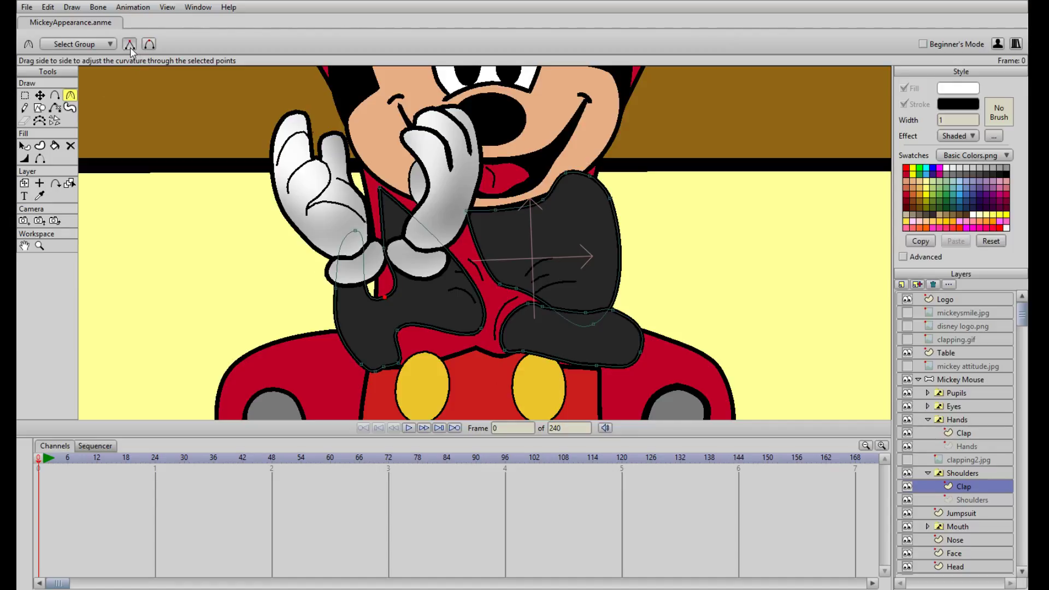
{"action": "key", "text": "t"}
{"action": "mouse_move", "coordinate": [385, 302]}
{"action": "left_mouse_down"}
{"action": "mouse_move", "coordinate": [420, 366]}
{"action": "mouse_move", "coordinate": [475, 338]}
{"action": "mouse_move", "coordinate": [472, 361]}
{"action": "mouse_move", "coordinate": [398, 364]}
{"action": "mouse_move", "coordinate": [415, 363]}
{"action": "left_mouse_up"}
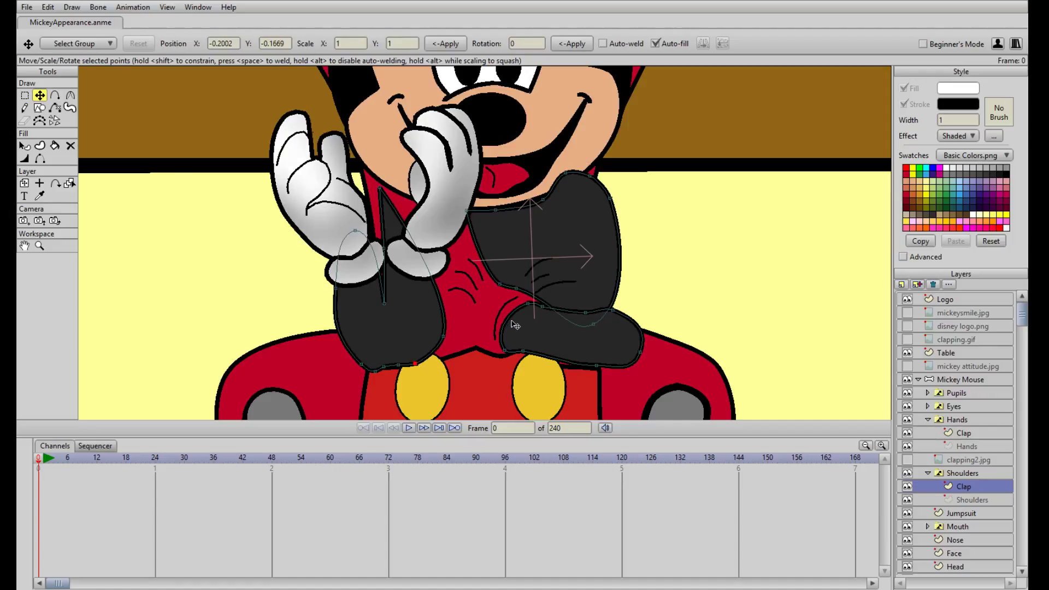
- Extend the right-hand forearm across to the glove cuff and move the separate upper-arm shape out beside the body
{"action": "mouse_move", "coordinate": [509, 351]}
{"action": "left_mouse_down"}
{"action": "mouse_move", "coordinate": [405, 303]}
{"action": "mouse_move", "coordinate": [392, 261]}
{"action": "mouse_move", "coordinate": [429, 330]}
{"action": "mouse_move", "coordinate": [414, 327]}
{"action": "left_mouse_up"}
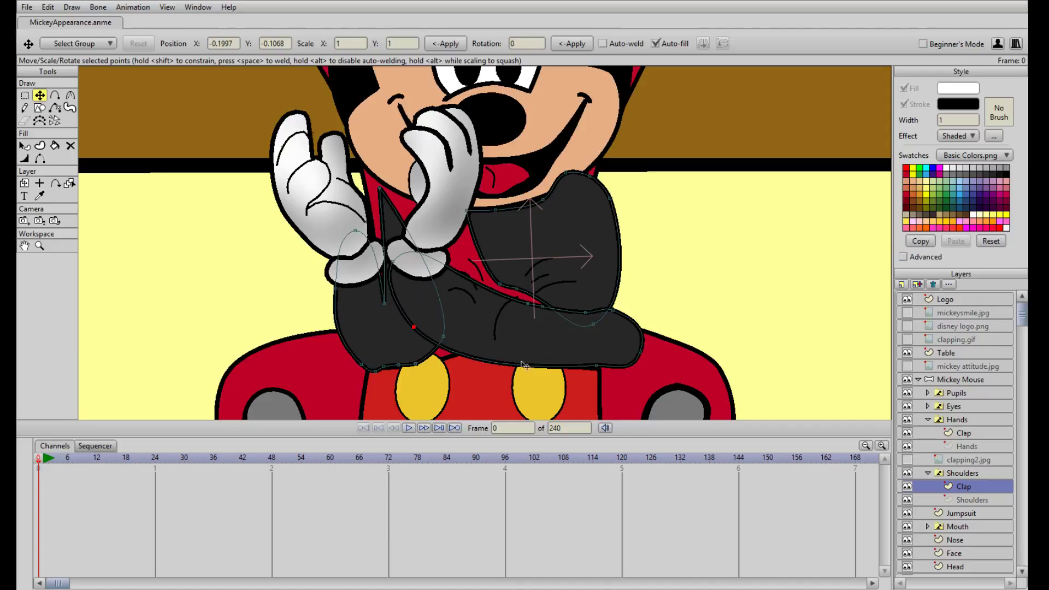
{"action": "left_click_drag", "start_coordinate": [595, 366], "coordinate": [522, 355]}
{"action": "left_click", "coordinate": [579, 215]}
{"action": "left_click_drag", "start_coordinate": [579, 222], "coordinate": [798, 166]}
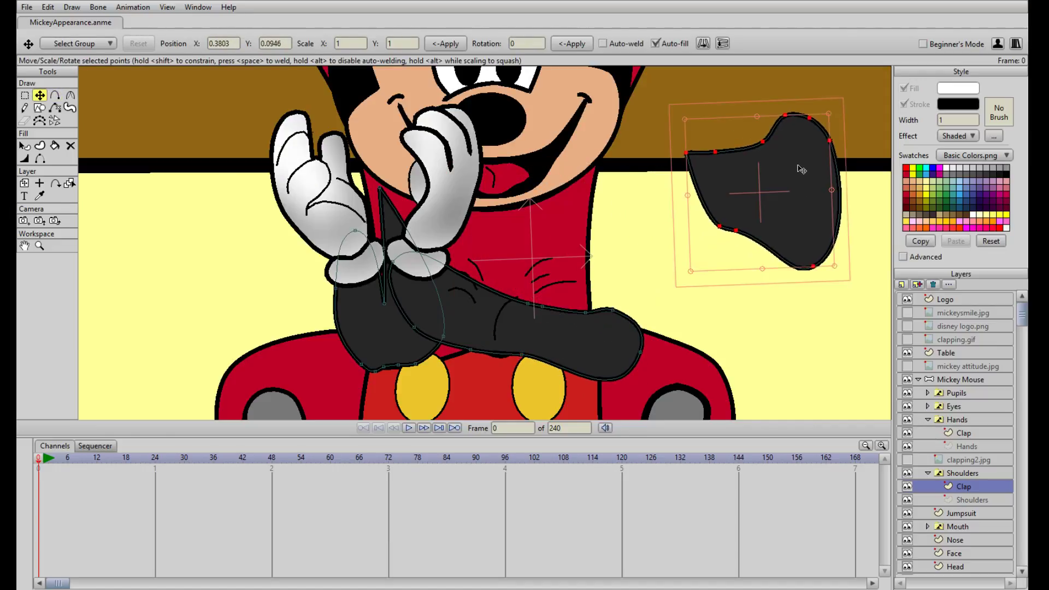
- Stretch the elbow end of the right-hand forearm up to the shoulder as a bent arm and tuck its other end under the cuff
{"action": "left_click_drag", "start_coordinate": [612, 310], "coordinate": [577, 196]}
{"action": "key", "text": "g"}
{"action": "left_click_drag", "start_coordinate": [567, 395], "coordinate": [686, 192]}
{"action": "key", "text": "t"}
{"action": "left_click_drag", "start_coordinate": [620, 241], "coordinate": [596, 244]}
{"action": "left_click", "coordinate": [528, 303]}
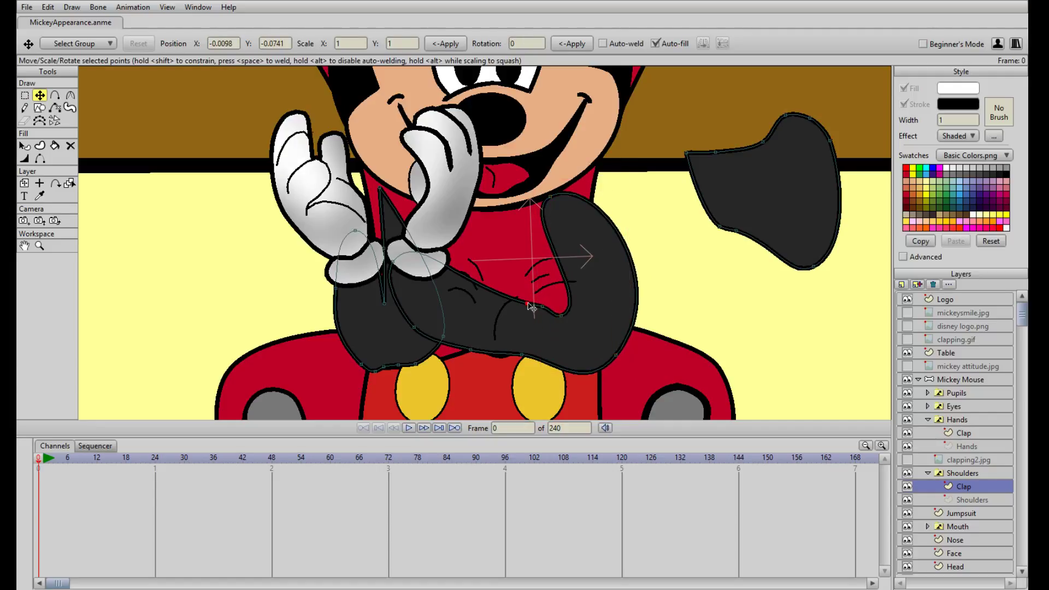
{"action": "left_click_drag", "start_coordinate": [528, 304], "coordinate": [431, 280]}
{"action": "key", "text": "a"}
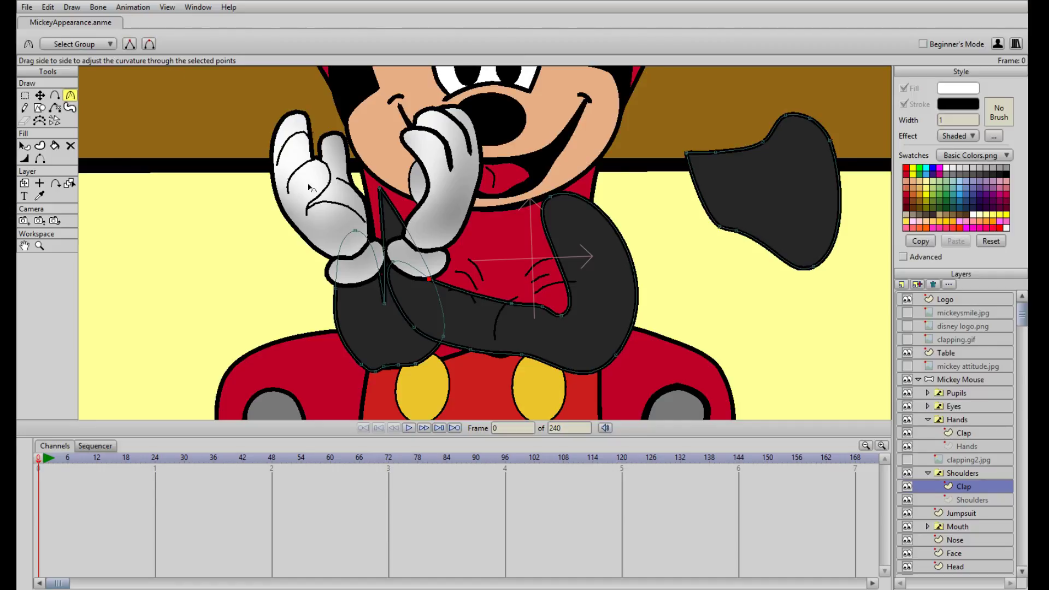
{"action": "scroll", "coordinate": [469, 293], "scroll_direction": "up", "scroll_amount": 2}
{"action": "left_click", "coordinate": [325, 279]}
{"action": "key", "text": "t"}
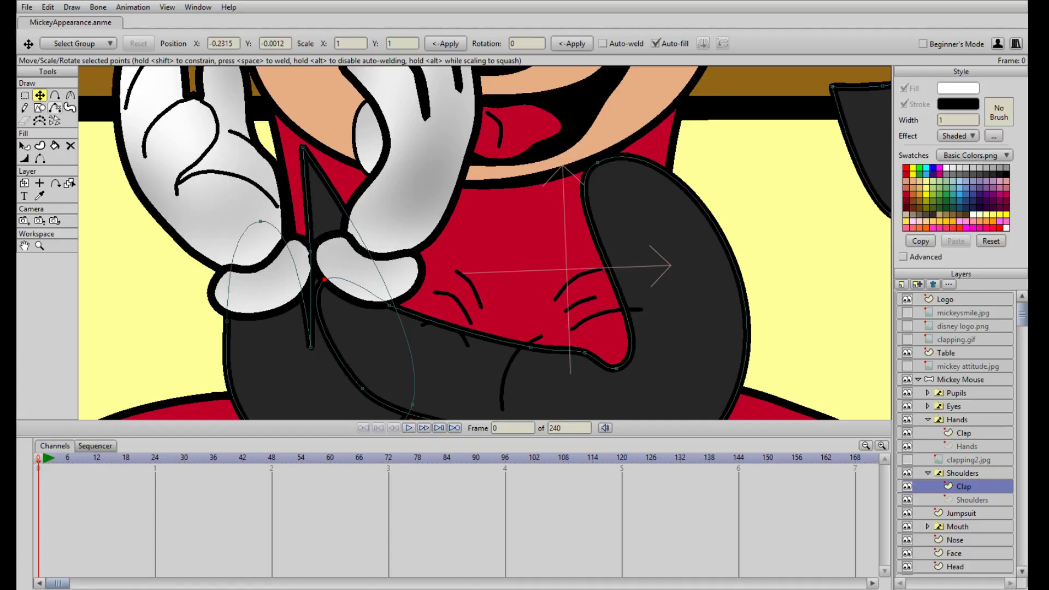
- Rebuild the left-hand upper arm behind the gloves, moving its top and inner outline points inward
{"action": "scroll", "coordinate": [484, 243], "scroll_direction": "down", "scroll_amount": 4}
{"action": "scroll", "coordinate": [484, 243], "scroll_direction": "up", "scroll_amount": 1}
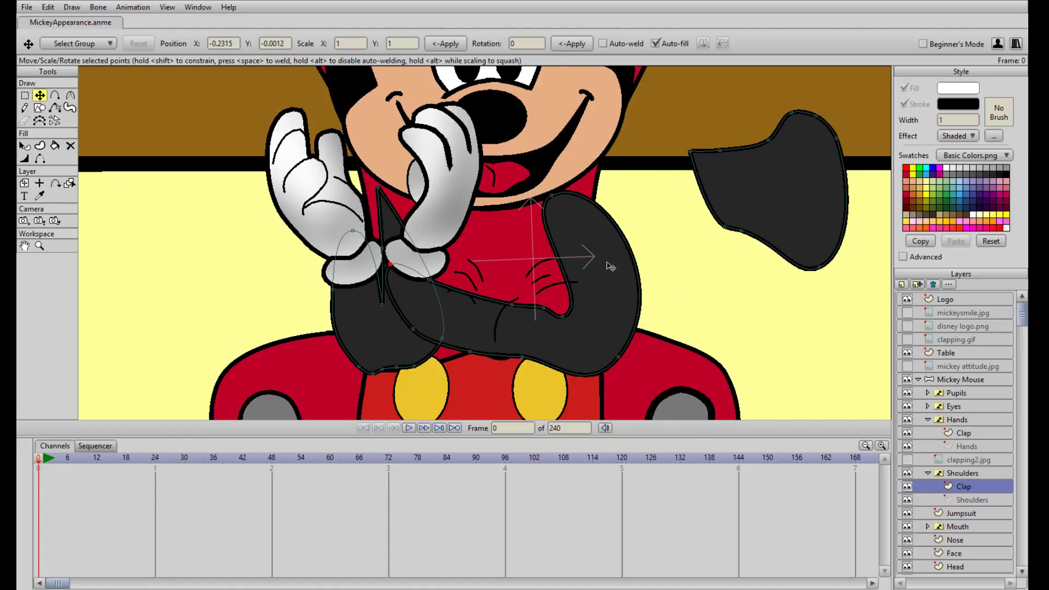
{"action": "scroll", "coordinate": [549, 274], "scroll_direction": "up", "scroll_amount": 1}
{"action": "mouse_move", "coordinate": [357, 184]}
{"action": "left_mouse_down"}
{"action": "mouse_move", "coordinate": [353, 252]}
{"action": "mouse_move", "coordinate": [370, 212]}
{"action": "mouse_move", "coordinate": [344, 190]}
{"action": "mouse_move", "coordinate": [361, 174]}
{"action": "left_mouse_up"}
{"action": "left_click", "coordinate": [421, 270]}
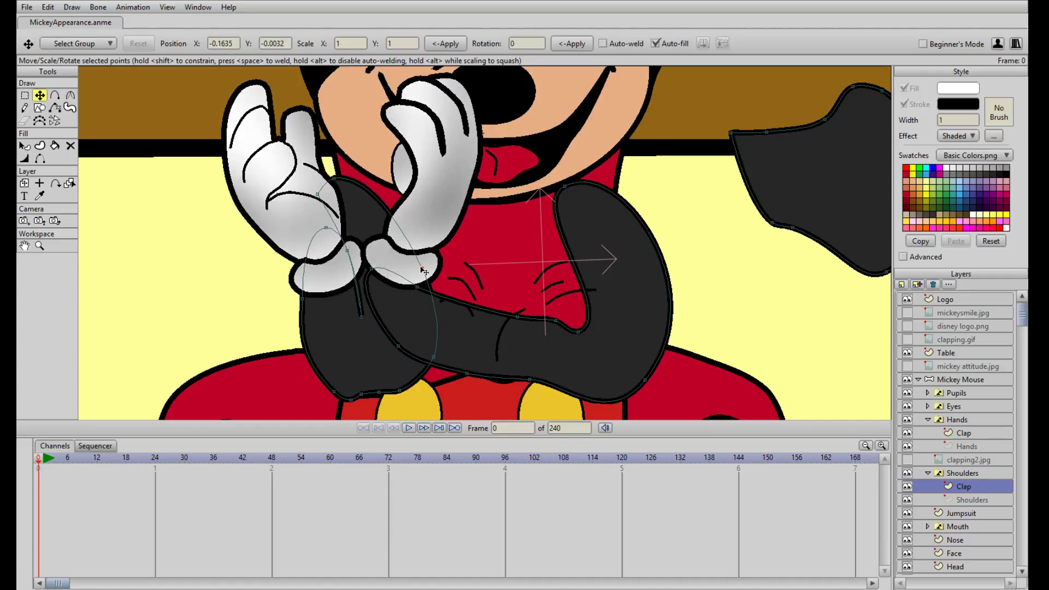
{"action": "left_click_drag", "start_coordinate": [420, 269], "coordinate": [371, 186]}
{"action": "left_click_drag", "start_coordinate": [432, 354], "coordinate": [416, 342]}
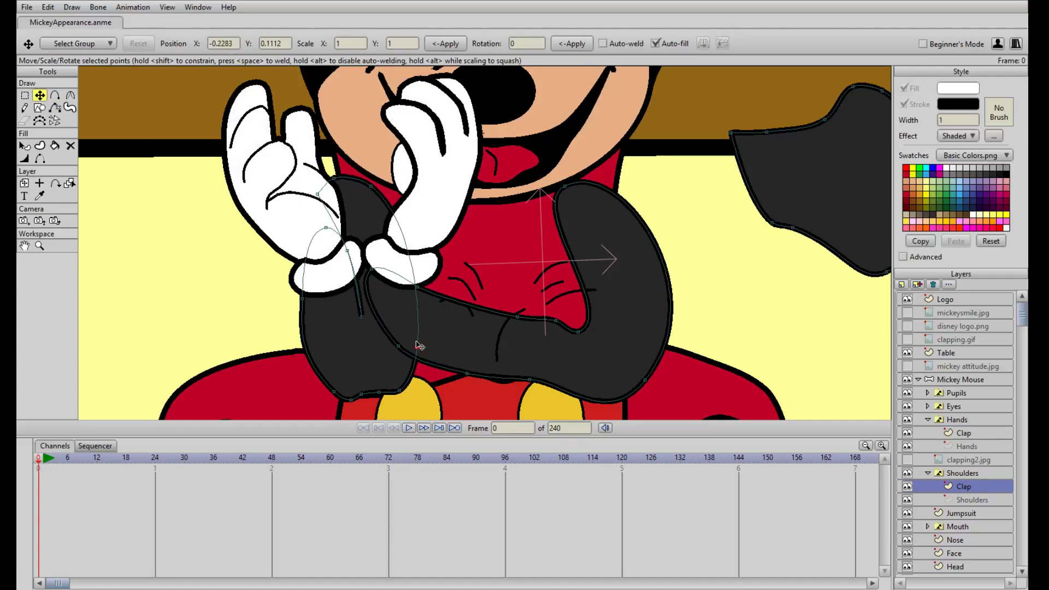
{"action": "left_click", "coordinate": [417, 346]}
{"action": "left_click", "coordinate": [370, 187]}
- Make the left-hand arm's top inner point a sharp peak and shift the neighbouring shoulder and inner-edge points to slim the arm
{"action": "left_click", "coordinate": [70, 97]}
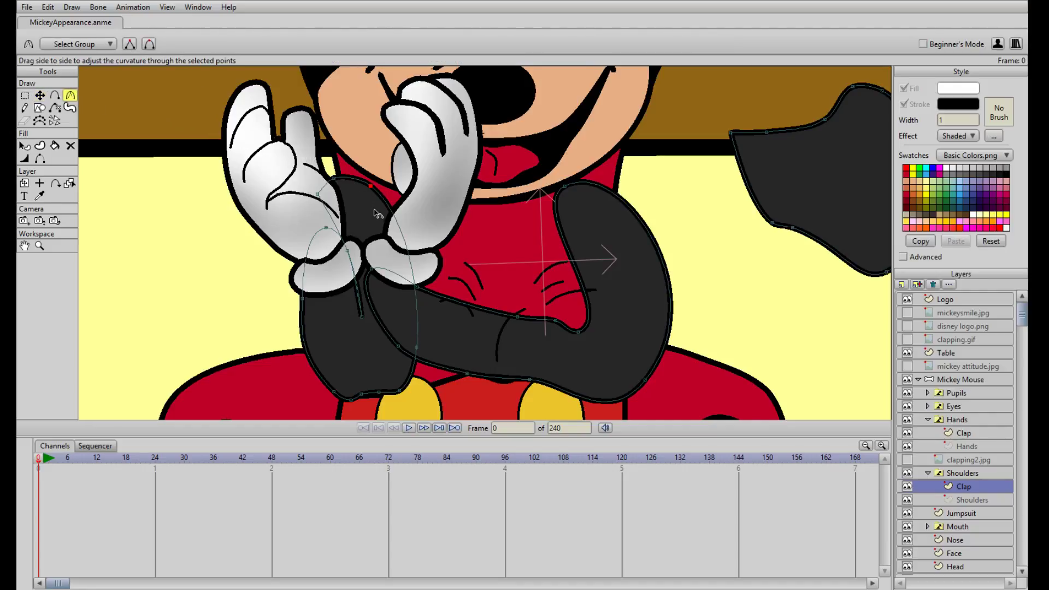
{"action": "left_click", "coordinate": [129, 45]}
{"action": "key", "text": "t"}
{"action": "left_click_drag", "start_coordinate": [371, 188], "coordinate": [342, 171]}
{"action": "left_click_drag", "start_coordinate": [416, 346], "coordinate": [400, 345]}
{"action": "left_click", "coordinate": [319, 194]}
{"action": "left_click", "coordinate": [343, 171]}
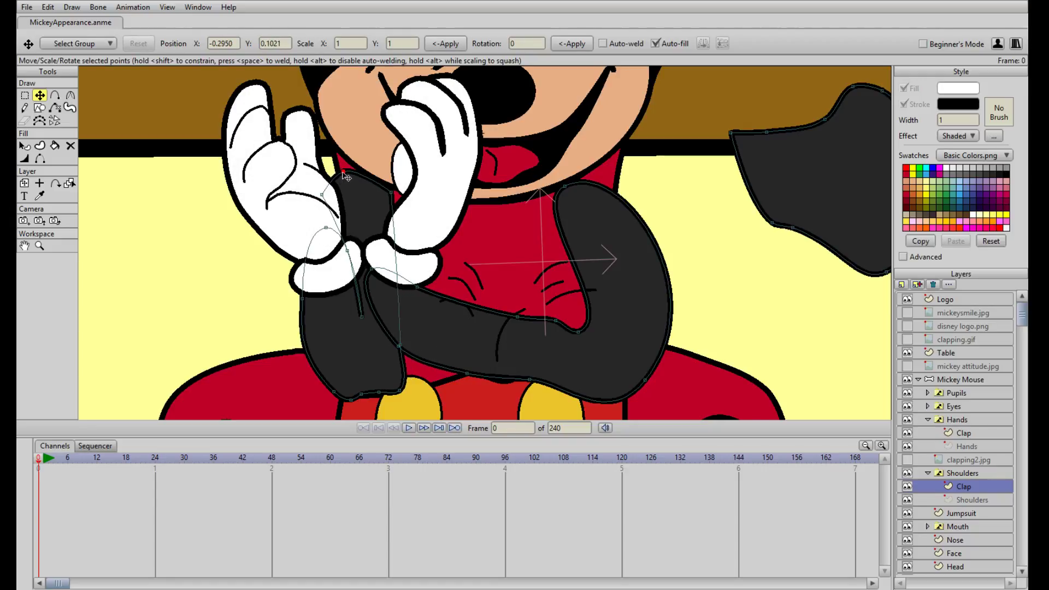
- Reshape the underside of the right-hand forearm by moving its lower points toward the left-hand arm
{"action": "scroll", "coordinate": [381, 229], "scroll_direction": "down", "scroll_amount": 3}
{"action": "scroll", "coordinate": [507, 264], "scroll_direction": "up", "scroll_amount": 2}
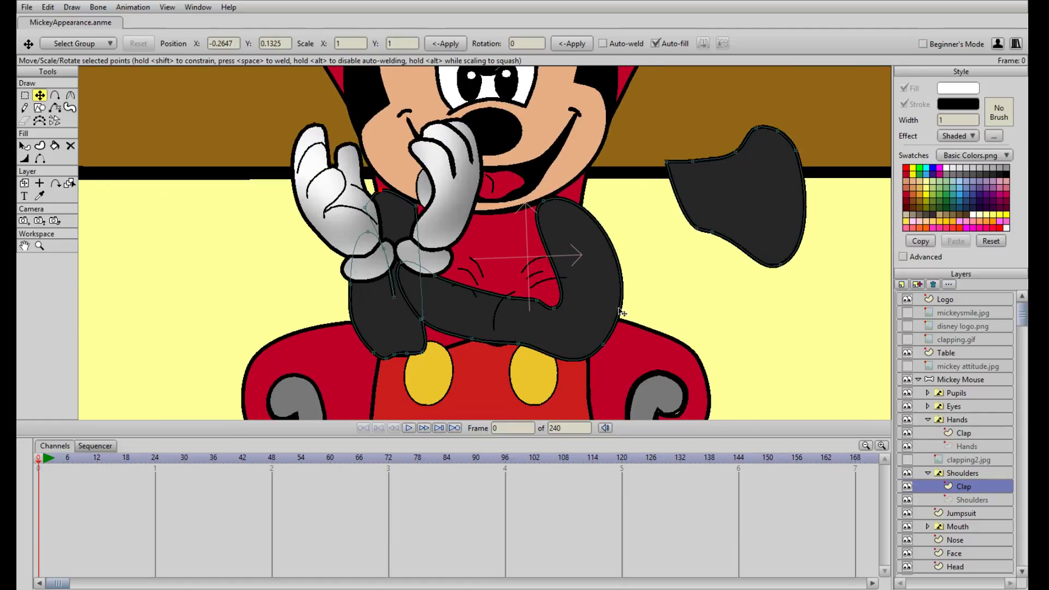
{"action": "double_click", "coordinate": [504, 325]}
{"action": "left_click", "coordinate": [523, 345]}
{"action": "left_click", "coordinate": [441, 336]}
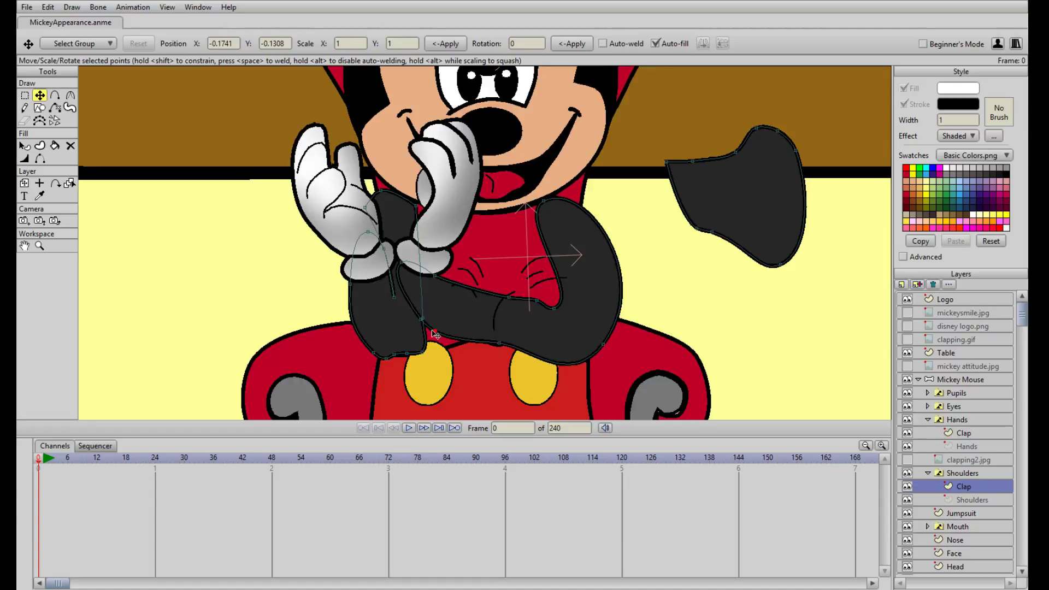
{"action": "scroll", "coordinate": [431, 336], "scroll_direction": "up", "scroll_amount": 3}
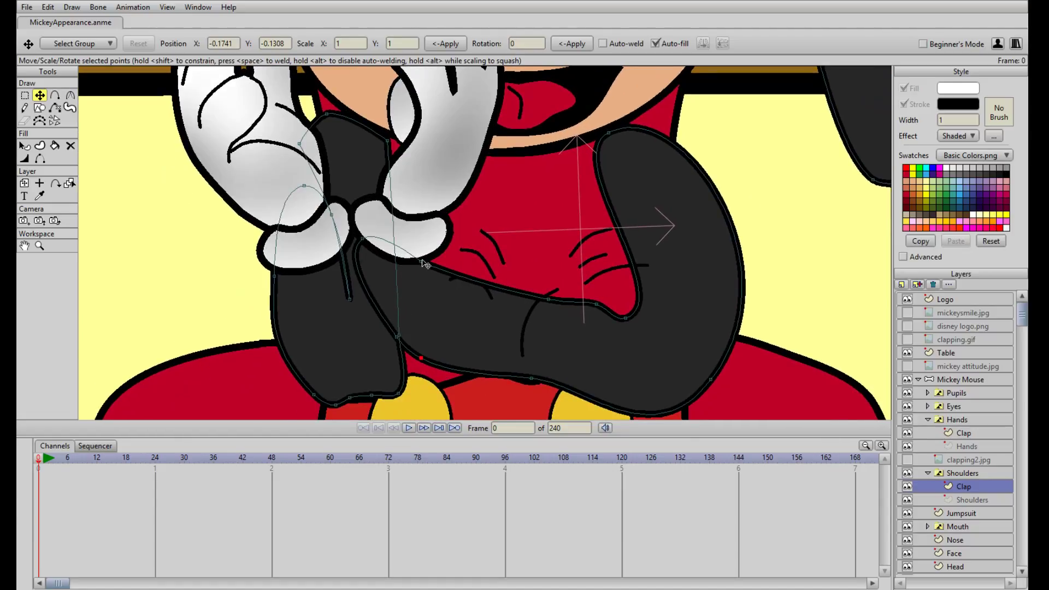
{"action": "left_click_drag", "start_coordinate": [529, 378], "coordinate": [418, 353]}
{"action": "left_click_drag", "start_coordinate": [537, 347], "coordinate": [492, 277]}
- Add two points along the right-hand arm's underside and move them and the elbow point to slim the forearm and elbow
{"action": "key", "text": "a"}
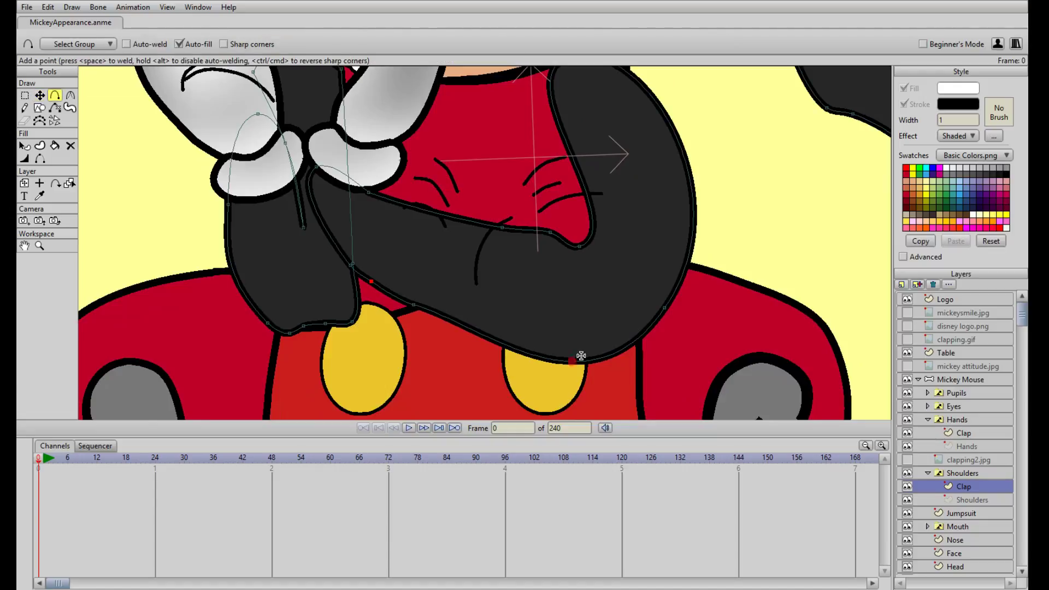
{"action": "left_click", "coordinate": [493, 337]}
{"action": "left_click", "coordinate": [599, 353]}
{"action": "key", "text": "t"}
{"action": "left_click", "coordinate": [602, 355]}
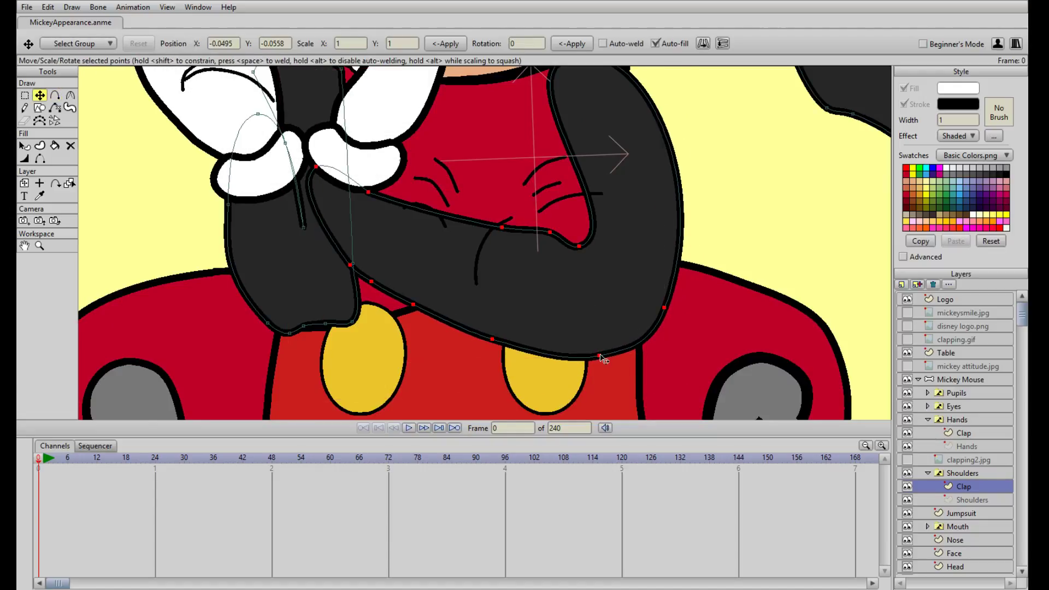
{"action": "left_click_drag", "start_coordinate": [493, 338], "coordinate": [471, 307]}
{"action": "left_click_drag", "start_coordinate": [599, 355], "coordinate": [546, 342]}
{"action": "left_click_drag", "start_coordinate": [470, 307], "coordinate": [458, 309]}
{"action": "left_click_drag", "start_coordinate": [664, 307], "coordinate": [603, 350]}
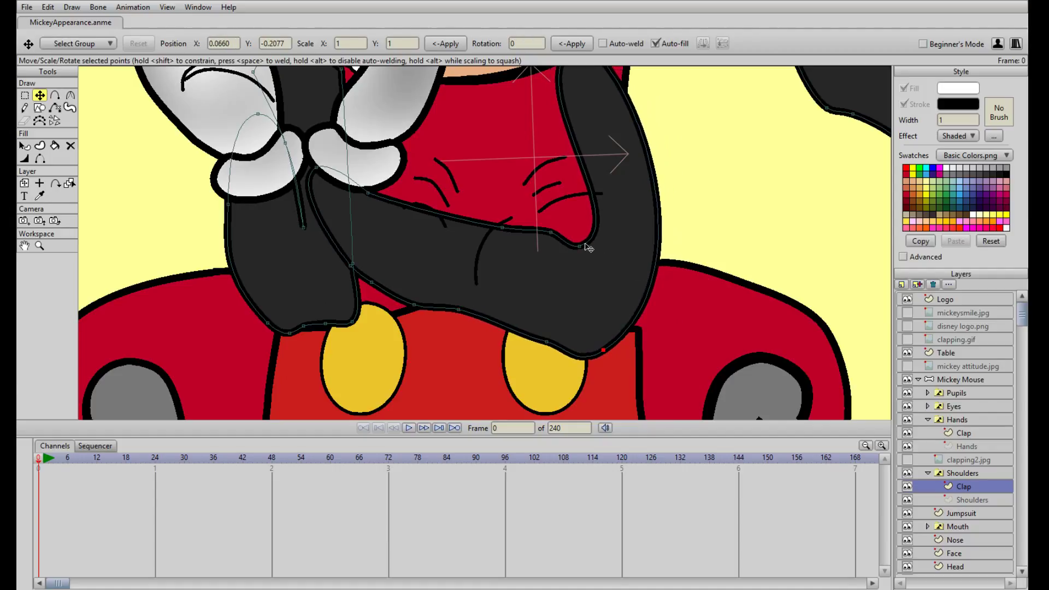
- Turn the right-hand arm's inner elbow into a sharp corner, then adjust that corner and the forearm's upper edge near the cuff
{"action": "left_click_drag", "start_coordinate": [585, 244], "coordinate": [581, 249]}
{"action": "key", "text": "Return"}
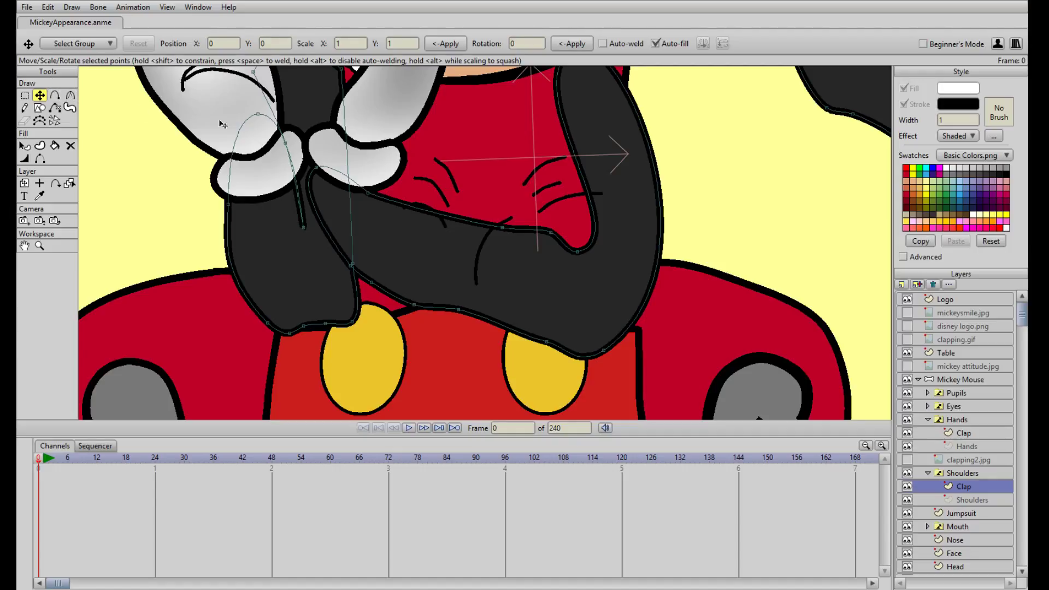
{"action": "key", "text": "g"}
{"action": "key", "text": "t"}
{"action": "left_click", "coordinate": [70, 95]}
{"action": "left_click", "coordinate": [128, 43]}
{"action": "key", "text": "t"}
{"action": "left_click_drag", "start_coordinate": [577, 251], "coordinate": [404, 216]}
{"action": "scroll", "coordinate": [611, 267], "scroll_direction": "down", "scroll_amount": 4}
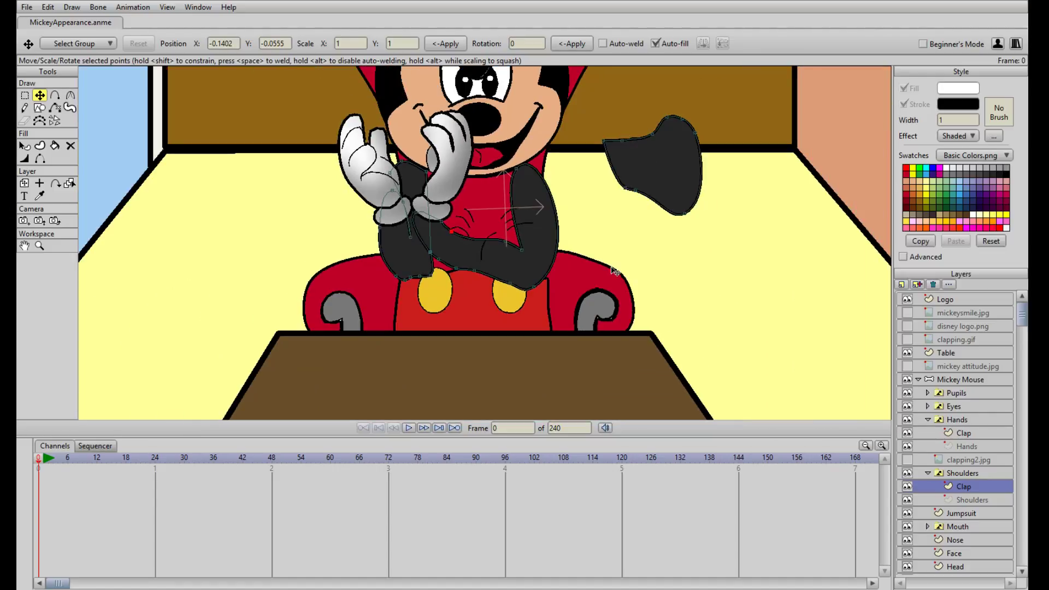
{"action": "left_click_drag", "start_coordinate": [526, 249], "coordinate": [513, 246]}
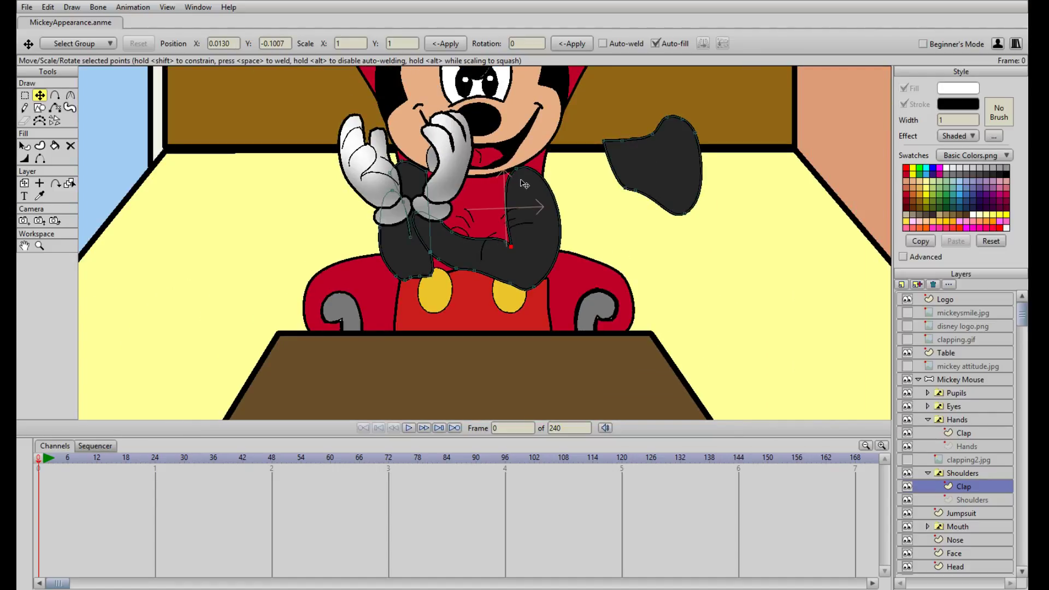
- Add points along the outer edge of the right-hand upper arm and pull them inward to slim it
{"action": "key", "text": "a"}
{"action": "key", "text": "t"}
{"action": "key", "text": "a"}
{"action": "left_click_drag", "start_coordinate": [540, 179], "coordinate": [544, 180]}
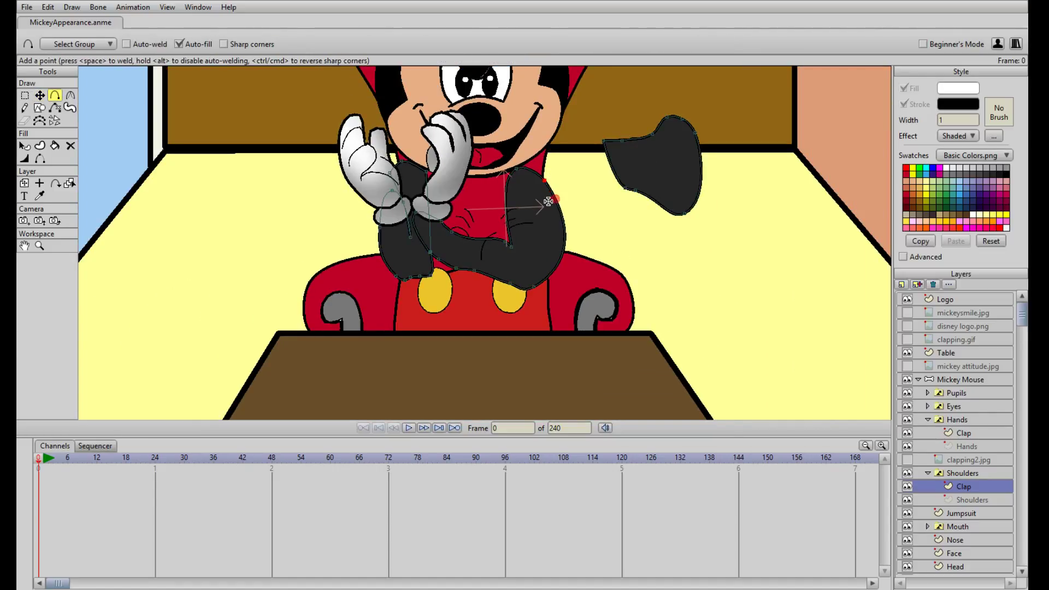
{"action": "scroll", "coordinate": [548, 201], "scroll_direction": "up", "scroll_amount": 4}
{"action": "key", "text": "t"}
{"action": "left_click_drag", "start_coordinate": [541, 174], "coordinate": [538, 163]}
{"action": "key", "text": "a"}
{"action": "left_click", "coordinate": [603, 269]}
{"action": "key", "text": "t"}
{"action": "left_click_drag", "start_coordinate": [603, 269], "coordinate": [552, 289]}
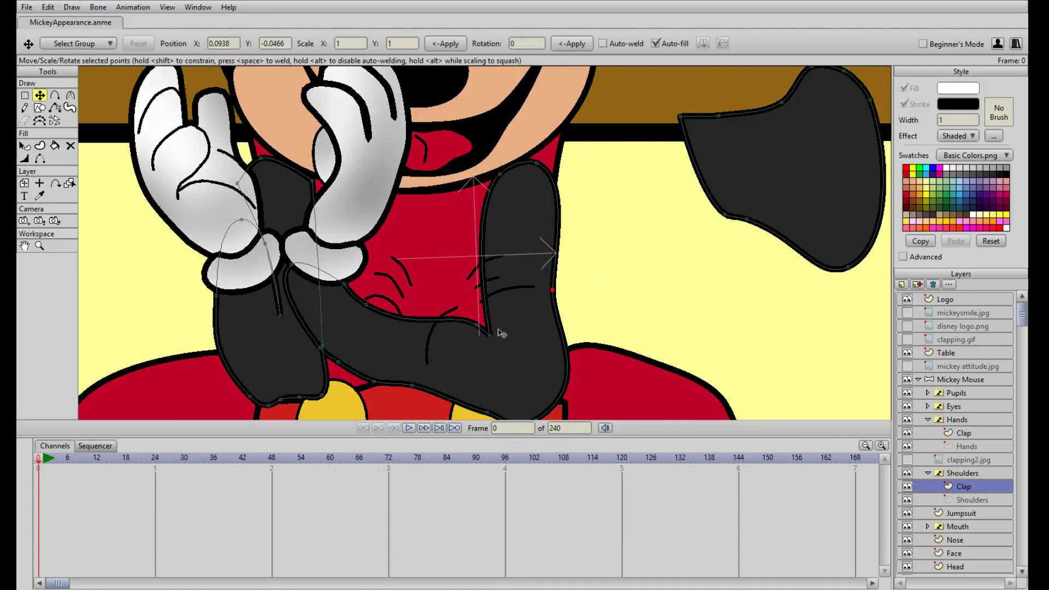
- Refine the right-hand elbow by adjusting its inner corner, outer edge and underside points
{"action": "left_click_drag", "start_coordinate": [489, 336], "coordinate": [437, 315]}
{"action": "left_click_drag", "start_coordinate": [540, 375], "coordinate": [527, 287]}
{"action": "key", "text": "g"}
{"action": "left_click_drag", "start_coordinate": [458, 359], "coordinate": [487, 300]}
{"action": "key", "text": "t"}
{"action": "scroll", "coordinate": [563, 278], "scroll_direction": "down", "scroll_amount": 3}
{"action": "scroll", "coordinate": [563, 277], "scroll_direction": "up", "scroll_amount": 1}
{"action": "left_click_drag", "start_coordinate": [446, 203], "coordinate": [471, 247]}
{"action": "left_click_drag", "start_coordinate": [491, 289], "coordinate": [490, 285]}
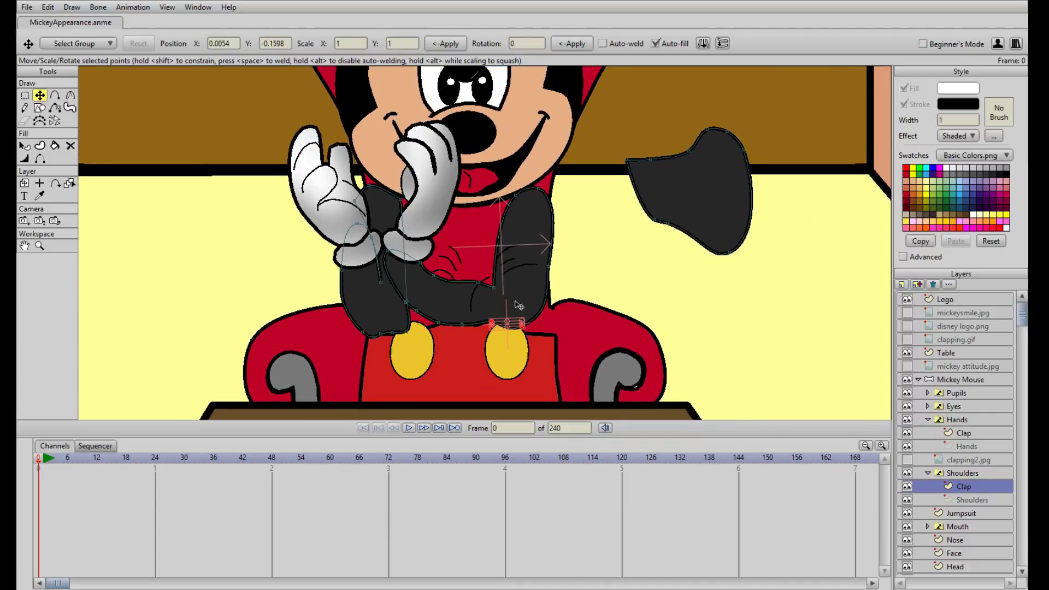
- Move the spare upper-arm shape back over the chest between the arms and adjust its outline points to fit
{"action": "left_click_drag", "start_coordinate": [707, 176], "coordinate": [501, 223]}
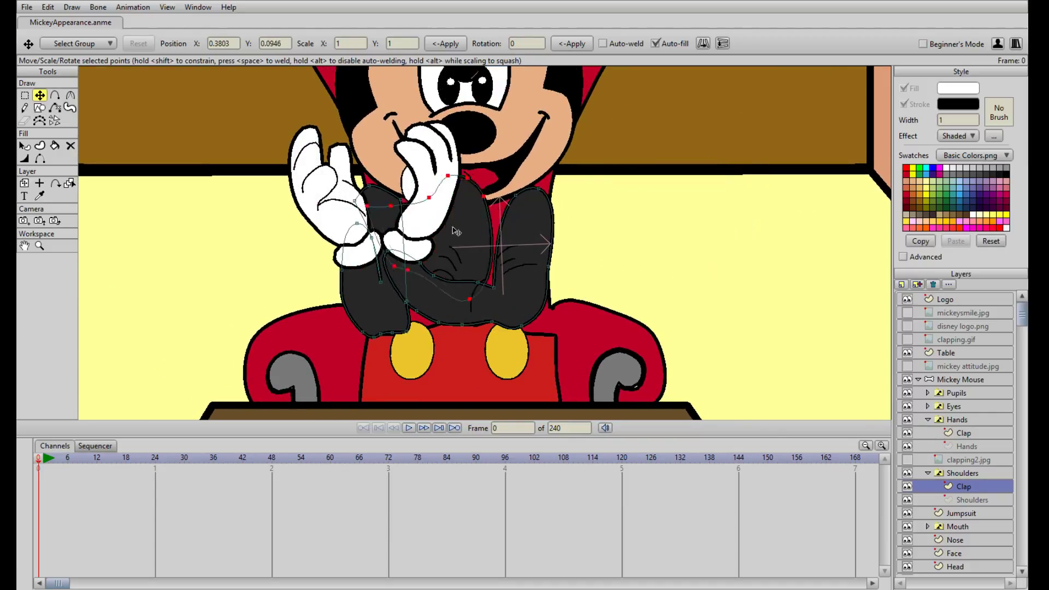
{"action": "scroll", "coordinate": [501, 222], "scroll_direction": "up", "scroll_amount": 1}
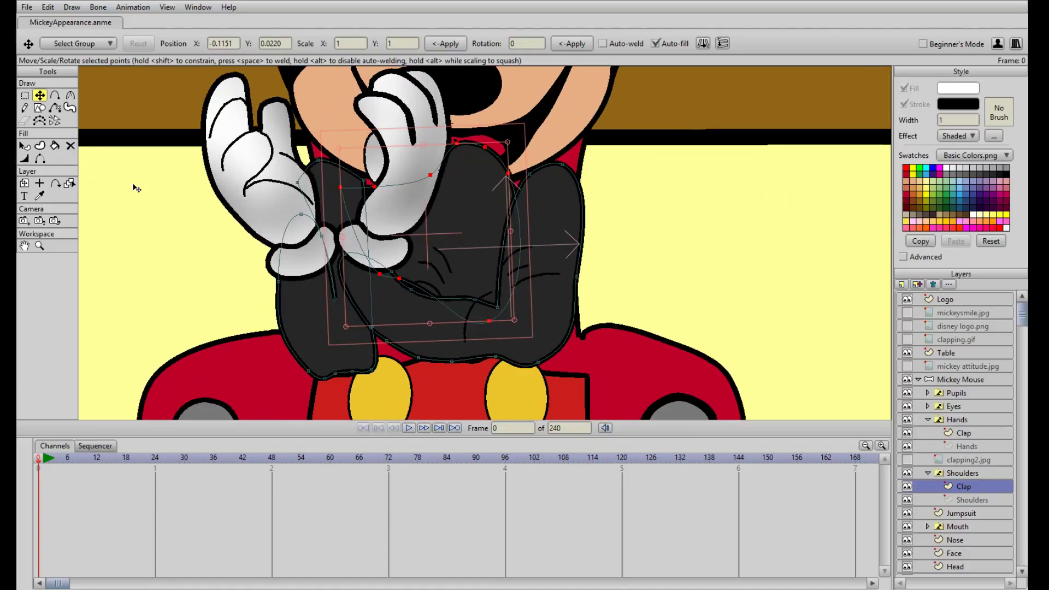
{"action": "left_click", "coordinate": [25, 145]}
{"action": "left_click", "coordinate": [464, 234]}
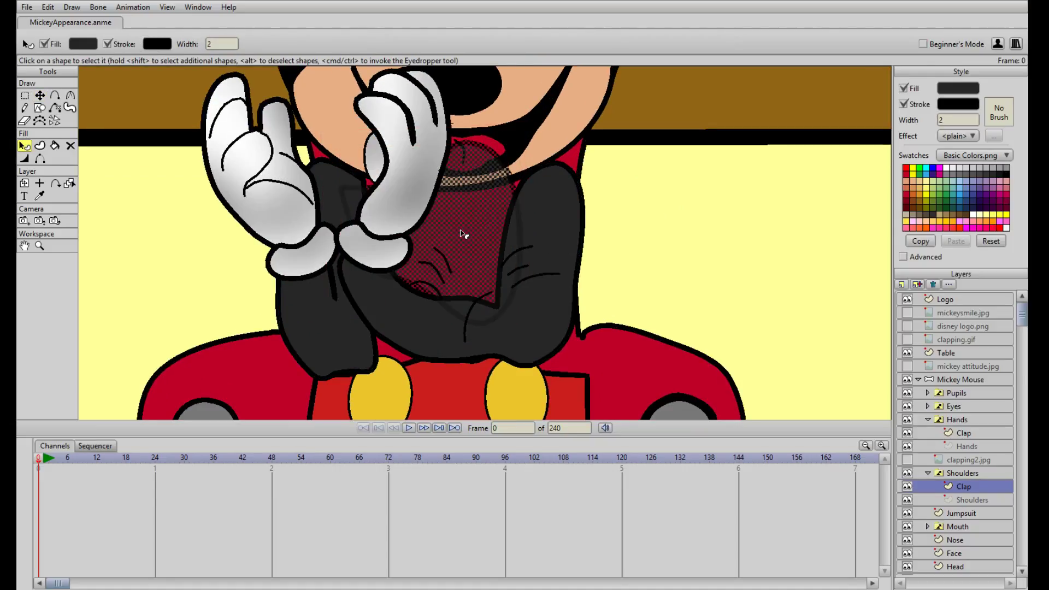
{"action": "key", "text": "t"}
{"action": "left_click_drag", "start_coordinate": [475, 224], "coordinate": [469, 249]}
{"action": "left_click_drag", "start_coordinate": [518, 221], "coordinate": [532, 236]}
{"action": "left_click", "coordinate": [457, 348]}
{"action": "left_click_drag", "start_coordinate": [456, 348], "coordinate": [534, 196]}
- Raise the Jumpsuit layer's upper right corner so that the trousers meet the underside of the bent arm
{"action": "scroll", "coordinate": [541, 202], "scroll_direction": "down", "scroll_amount": 3}
{"action": "scroll", "coordinate": [548, 230], "scroll_direction": "up", "scroll_amount": 4}
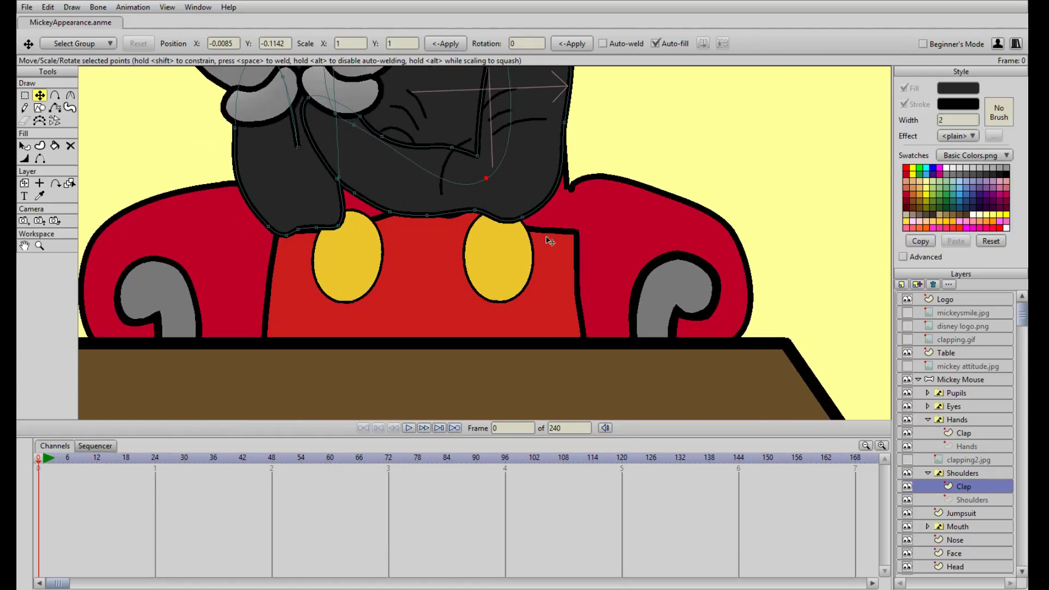
{"action": "left_click", "coordinate": [961, 513]}
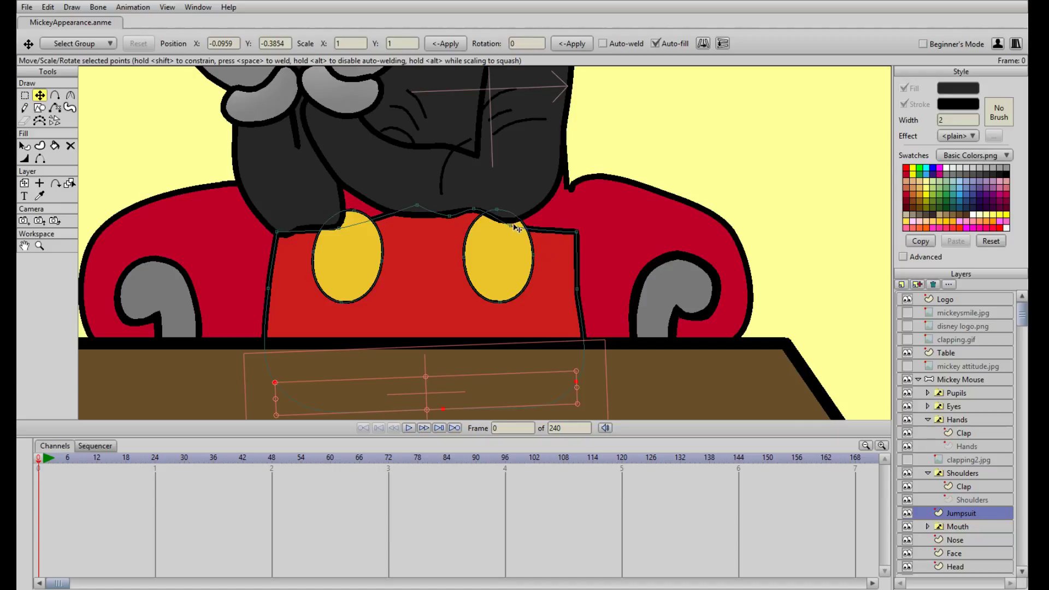
{"action": "left_click_drag", "start_coordinate": [514, 226], "coordinate": [513, 202]}
{"action": "left_click_drag", "start_coordinate": [576, 232], "coordinate": [509, 204]}
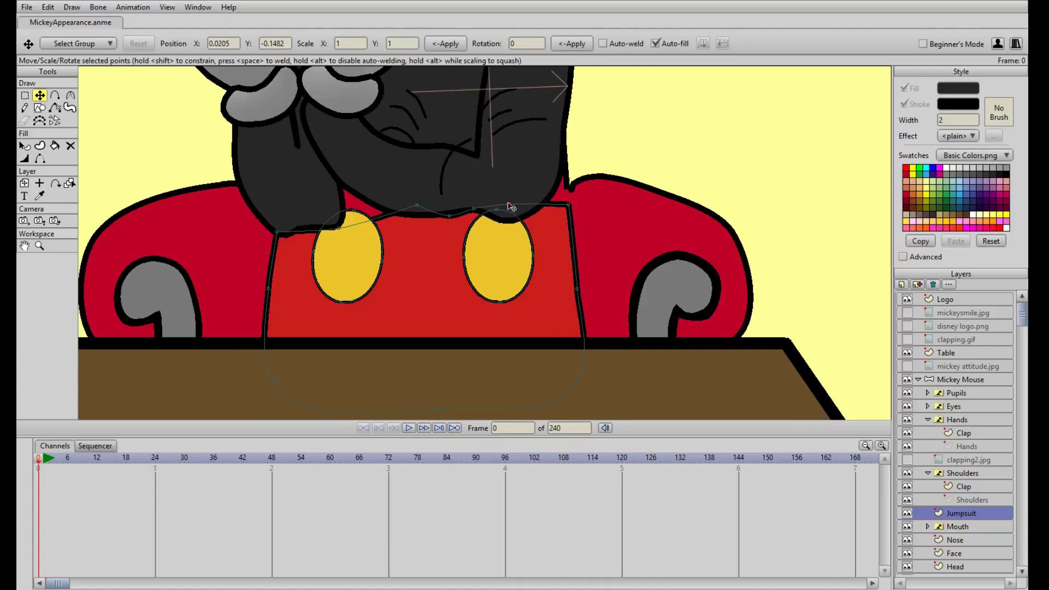
- Raise the Jumpsuit layer's upper left corner and realign its top-edge points along the underside of the arms
{"action": "left_click_drag", "start_coordinate": [404, 210], "coordinate": [360, 223]}
{"action": "left_click_drag", "start_coordinate": [279, 234], "coordinate": [276, 215]}
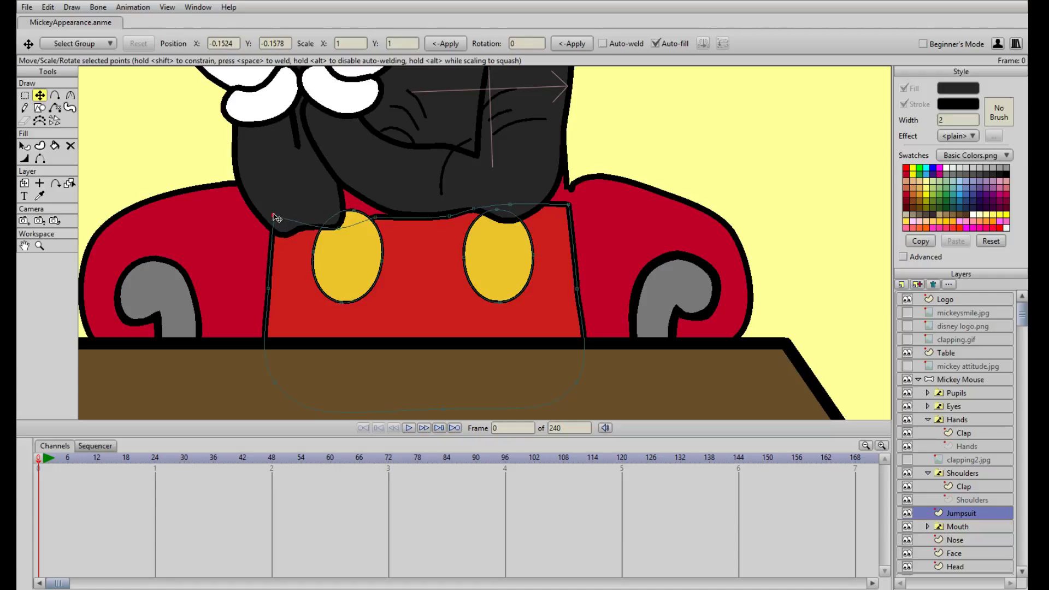
{"action": "left_click_drag", "start_coordinate": [341, 229], "coordinate": [376, 212]}
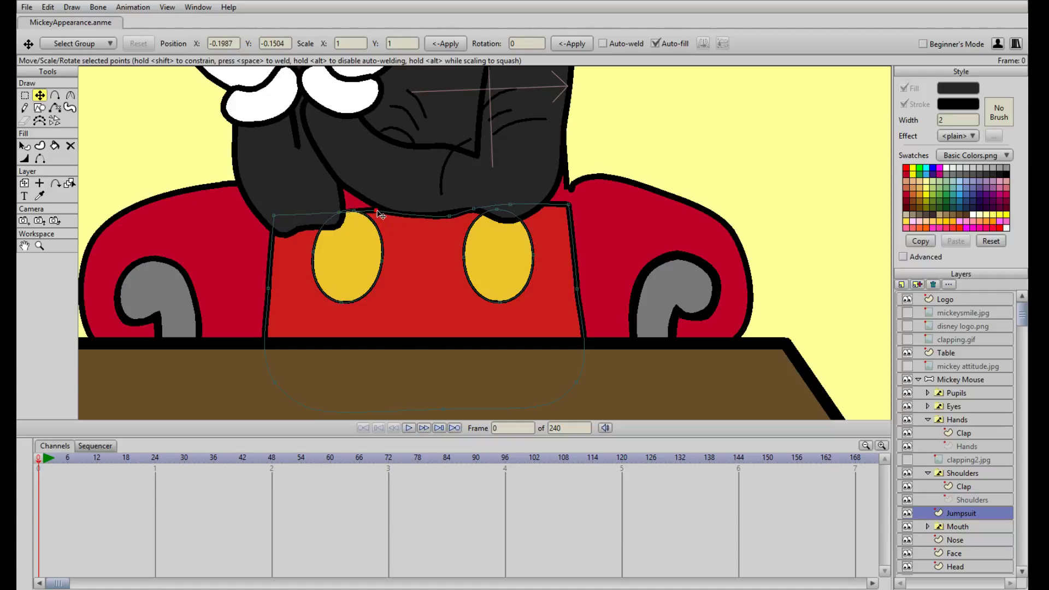
{"action": "left_click_drag", "start_coordinate": [473, 209], "coordinate": [476, 205]}
{"action": "scroll", "coordinate": [422, 243], "scroll_direction": "up", "scroll_amount": 1}
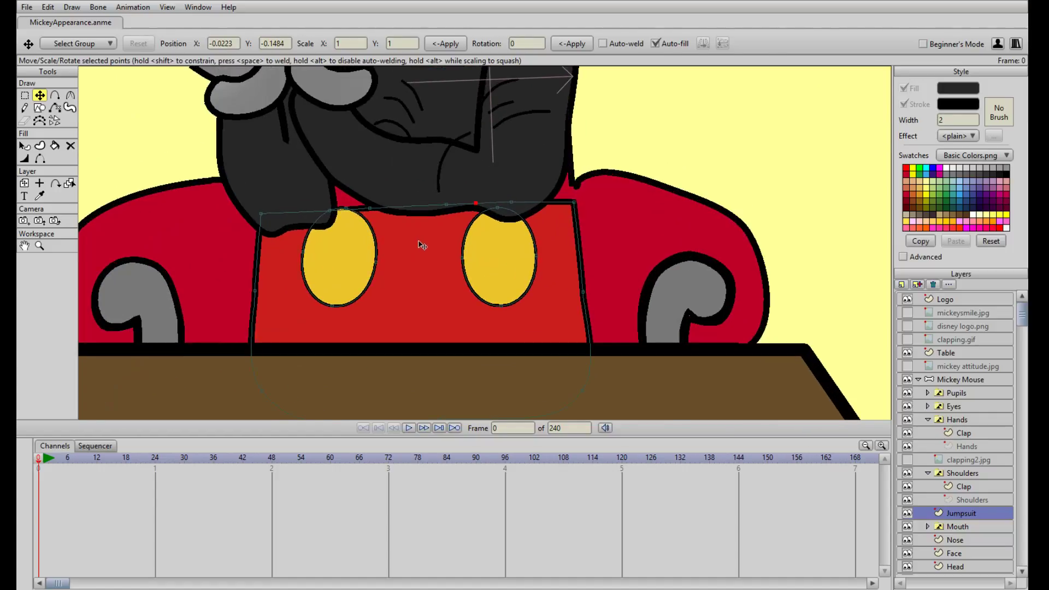
{"action": "left_click_drag", "start_coordinate": [453, 139], "coordinate": [465, 303]}
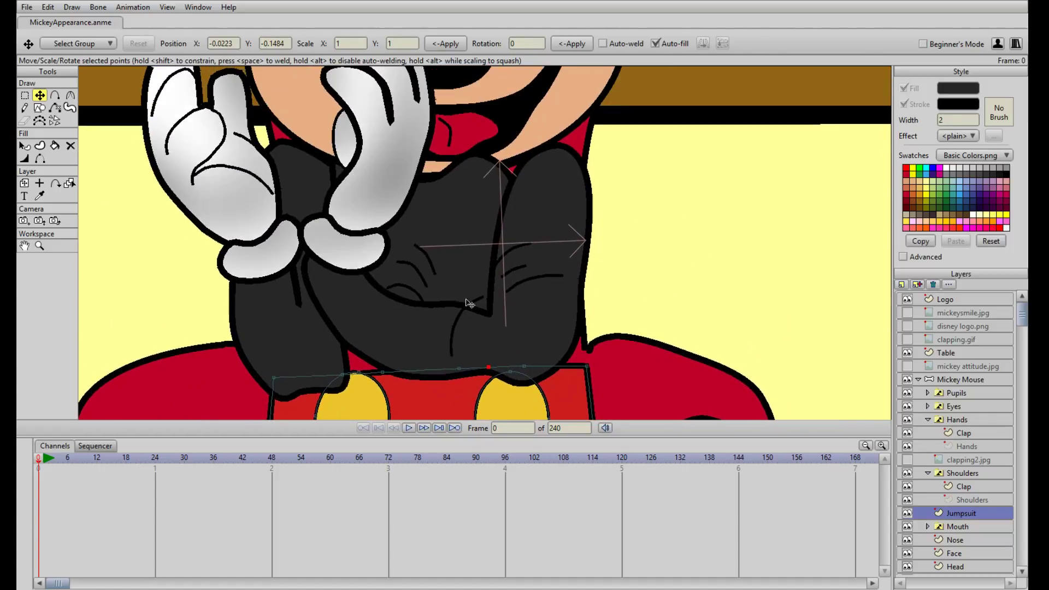
- Extend the chest shape of the Shoulders group's Clap layer by moving its lower right corner down to the jumpsuit's upper right corner
{"action": "left_click", "coordinate": [966, 500]}
{"action": "scroll", "coordinate": [545, 219], "scroll_direction": "down", "scroll_amount": 4}
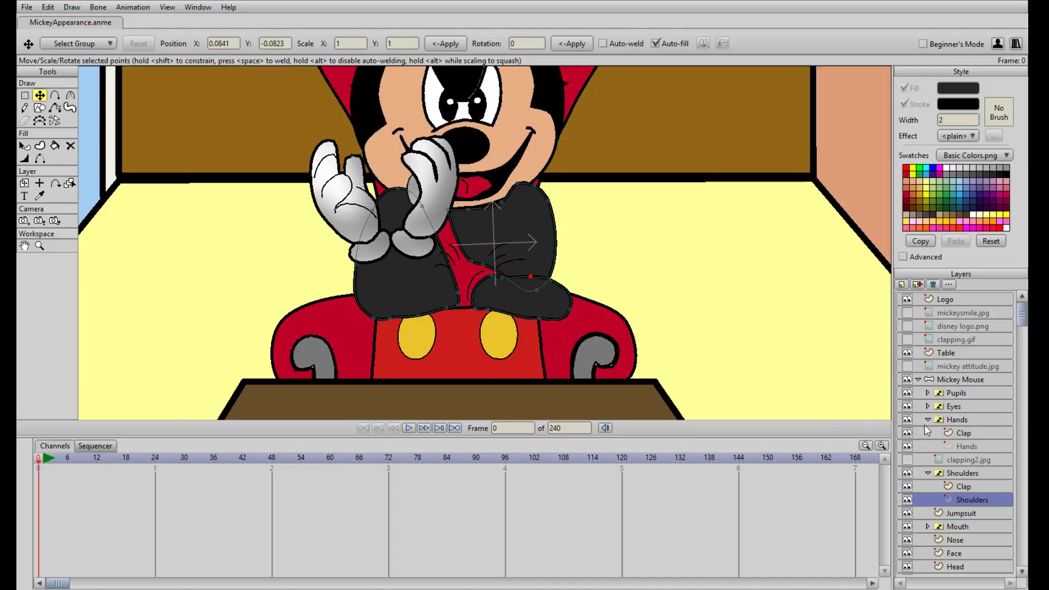
{"action": "left_click", "coordinate": [961, 486]}
{"action": "scroll", "coordinate": [452, 237], "scroll_direction": "up", "scroll_amount": 2}
{"action": "left_click_drag", "start_coordinate": [435, 254], "coordinate": [475, 166]}
{"action": "left_click", "coordinate": [459, 202]}
{"action": "left_click", "coordinate": [467, 186]}
{"action": "left_click_drag", "start_coordinate": [532, 258], "coordinate": [579, 292]}
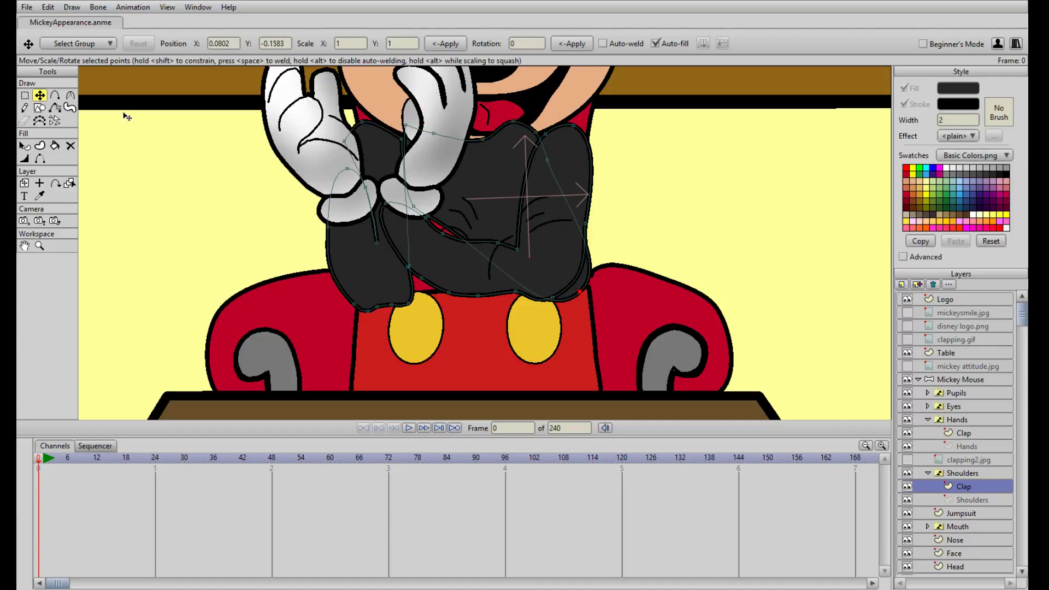
- Move the chest shape's lower left point behind the left-hand elbow and sharpen its curvature so the bottom edge runs straight
{"action": "left_click", "coordinate": [71, 97]}
{"action": "key", "text": "t"}
{"action": "left_click_drag", "start_coordinate": [458, 235], "coordinate": [326, 244]}
{"action": "key", "text": "c"}
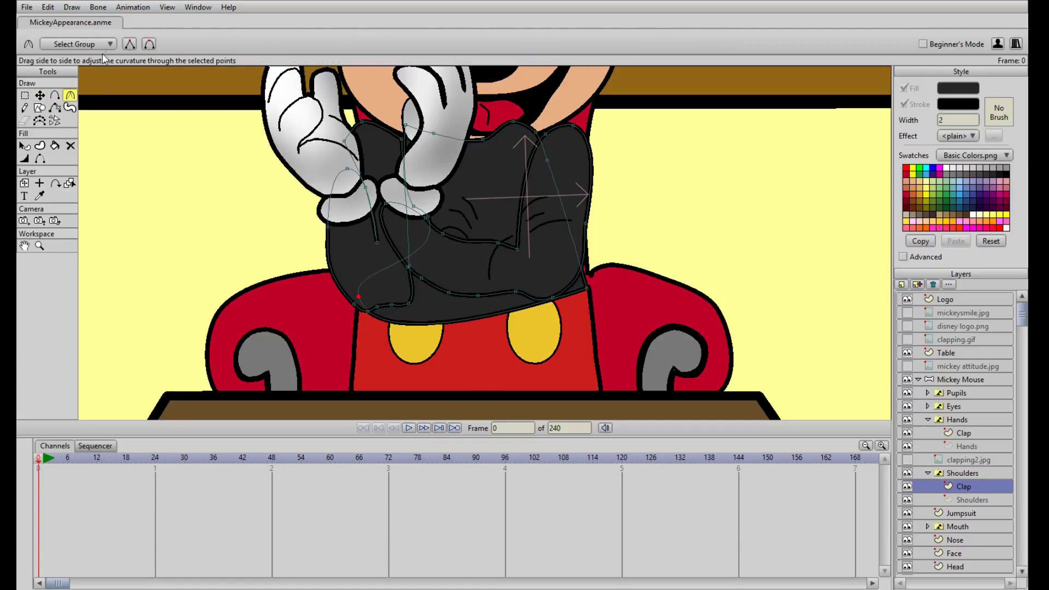
{"action": "scroll", "coordinate": [488, 255], "scroll_direction": "up", "scroll_amount": 3}
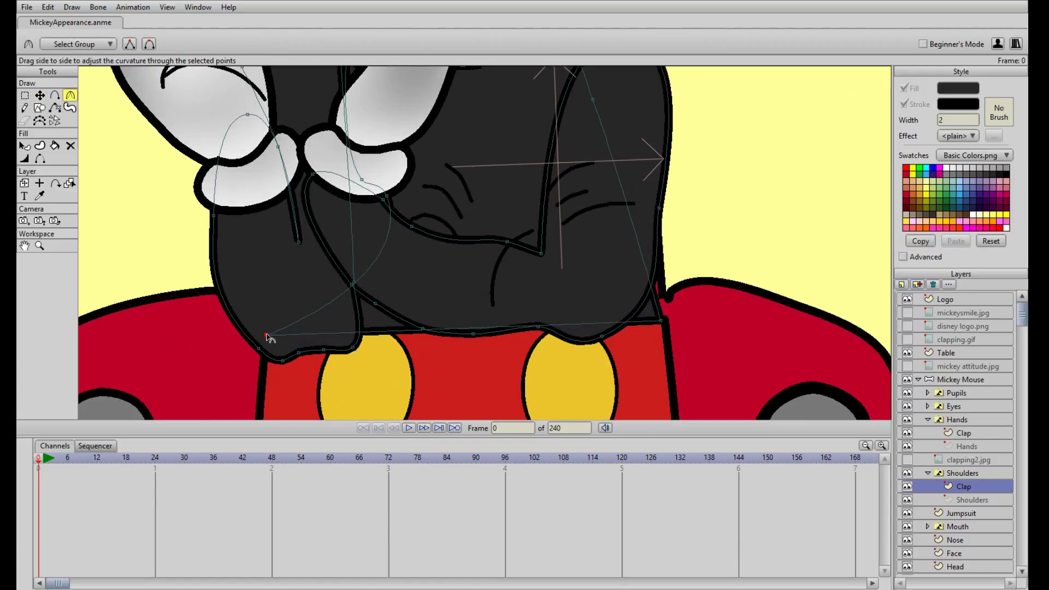
{"action": "key", "text": "t"}
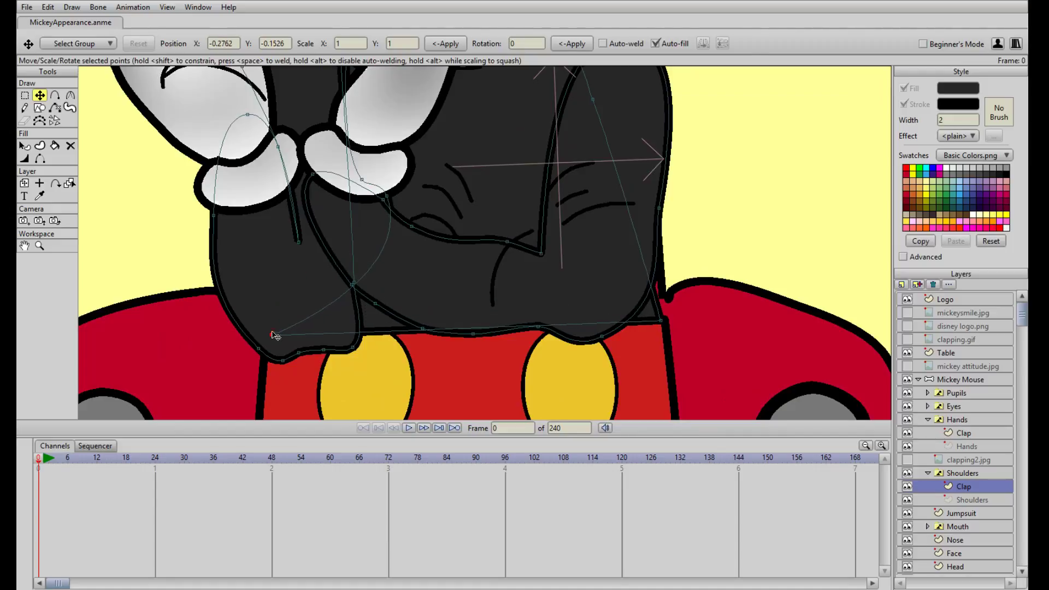
- Add a point to the chest shape's bottom edge and align it with the top of the jumpsuit
{"action": "key", "text": "a"}
{"action": "left_click", "coordinate": [588, 323]}
{"action": "key", "text": "t"}
{"action": "mouse_move", "coordinate": [588, 323]}
{"action": "left_mouse_down"}
{"action": "mouse_move", "coordinate": [512, 297]}
{"action": "mouse_move", "coordinate": [457, 320]}
{"action": "left_mouse_up"}
{"action": "left_click", "coordinate": [662, 320]}
- Reposition the chest shape's upper right and outer side points so its outline follows the right-hand shoulder and arm
{"action": "left_click_drag", "start_coordinate": [641, 157], "coordinate": [475, 238]}
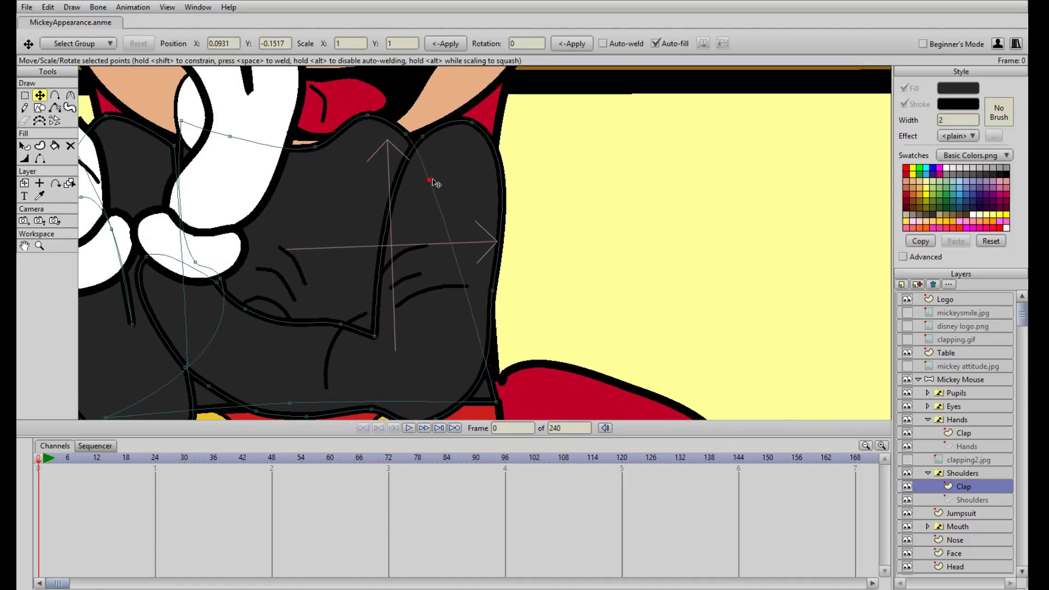
{"action": "left_click", "coordinate": [472, 122]}
{"action": "left_click_drag", "start_coordinate": [475, 125], "coordinate": [464, 136]}
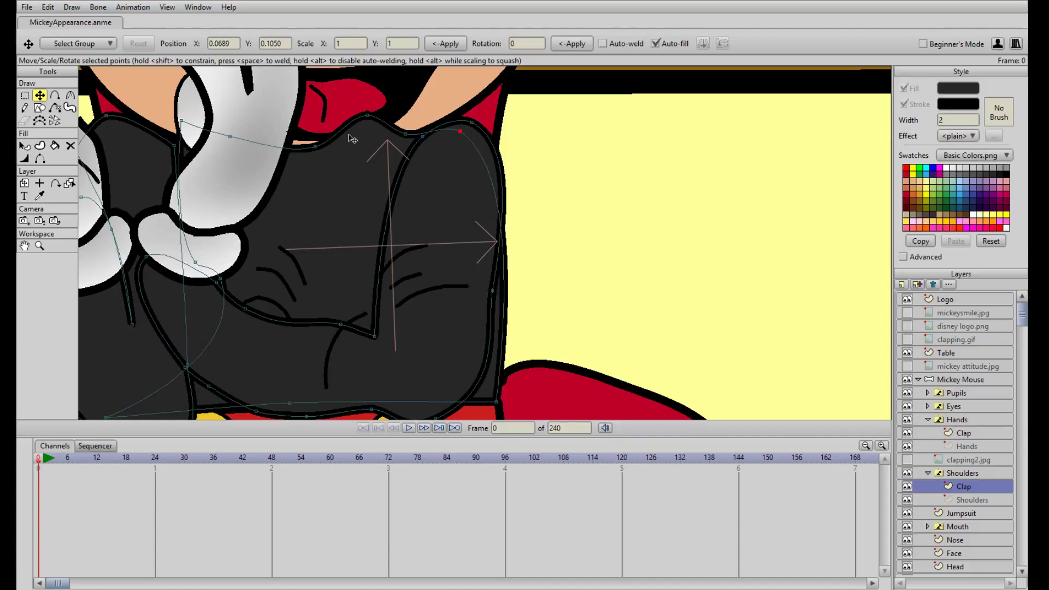
{"action": "left_click", "coordinate": [496, 243]}
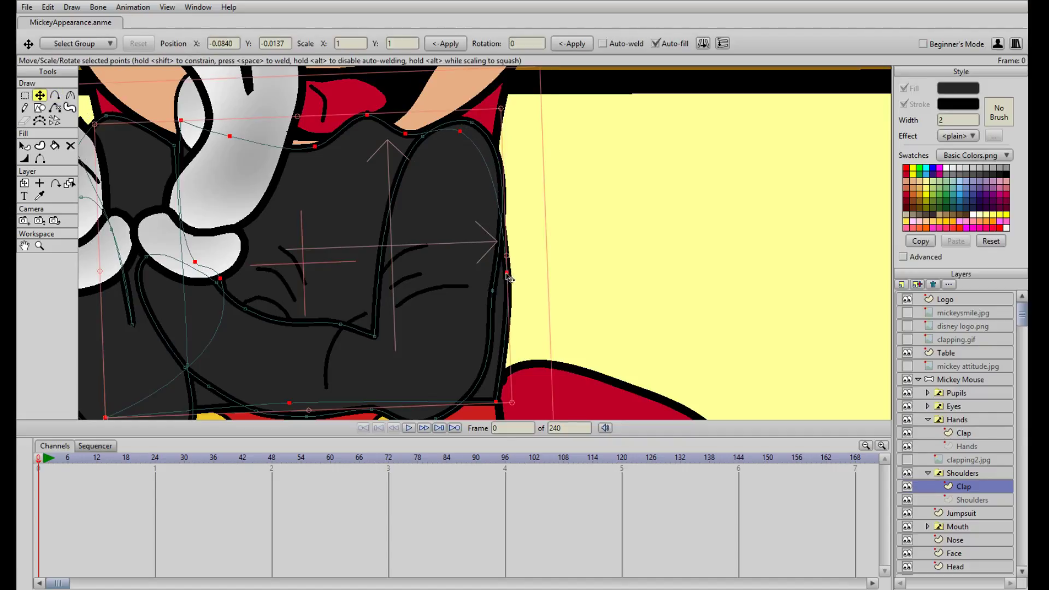
{"action": "left_click_drag", "start_coordinate": [496, 244], "coordinate": [498, 234]}
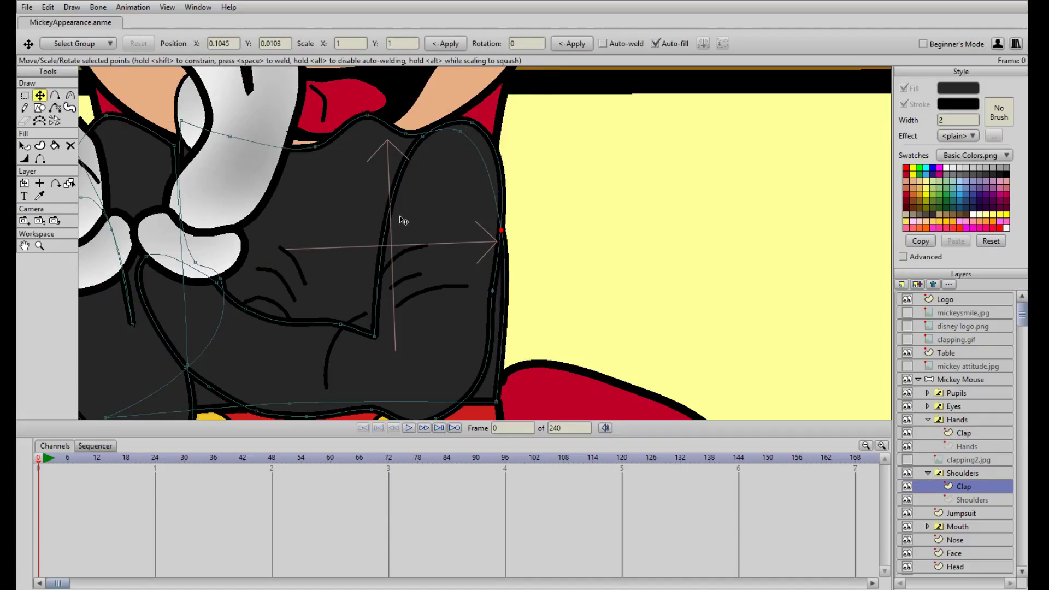
{"action": "scroll", "coordinate": [422, 219], "scroll_direction": "down", "scroll_amount": 5}
{"action": "scroll", "coordinate": [735, 256], "scroll_direction": "up", "scroll_amount": 3}
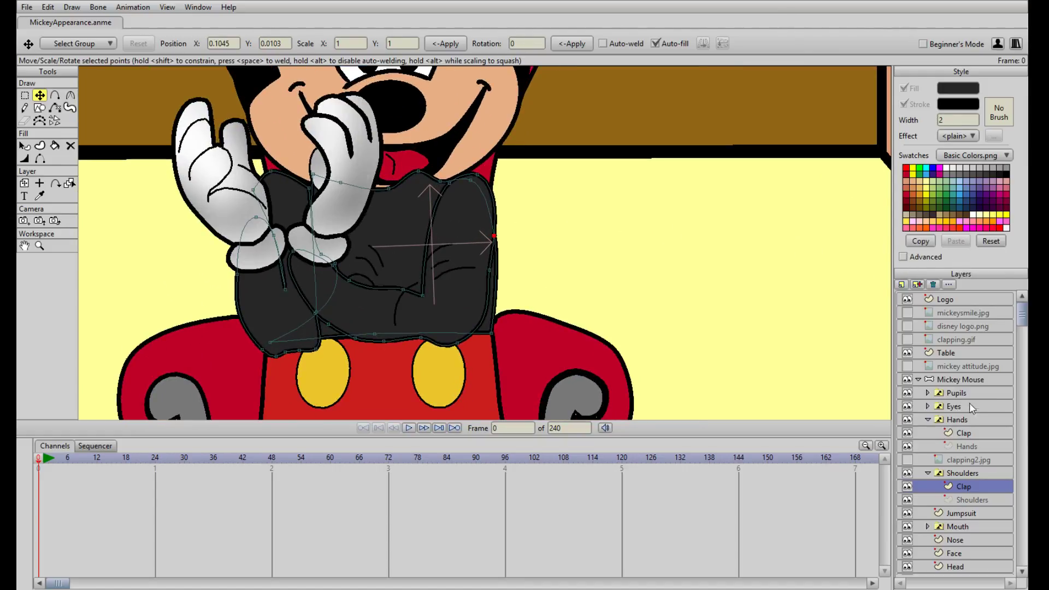
- Delete the sleeve wrinkle lines around both elbows from the Hands group's Clap layer
{"action": "left_click", "coordinate": [962, 433]}
{"action": "scroll", "coordinate": [353, 288], "scroll_direction": "up", "scroll_amount": 1}
{"action": "left_click_drag", "start_coordinate": [303, 239], "coordinate": [355, 286]}
{"action": "key", "text": "Delete"}
{"action": "left_click", "coordinate": [359, 259]}
{"action": "key", "text": "Delete"}
{"action": "left_click", "coordinate": [352, 269]}
{"action": "left_click_drag", "start_coordinate": [359, 281], "coordinate": [443, 282]}
{"action": "key", "text": "Delete"}
{"action": "scroll", "coordinate": [440, 276], "scroll_direction": "down", "scroll_amount": 3}
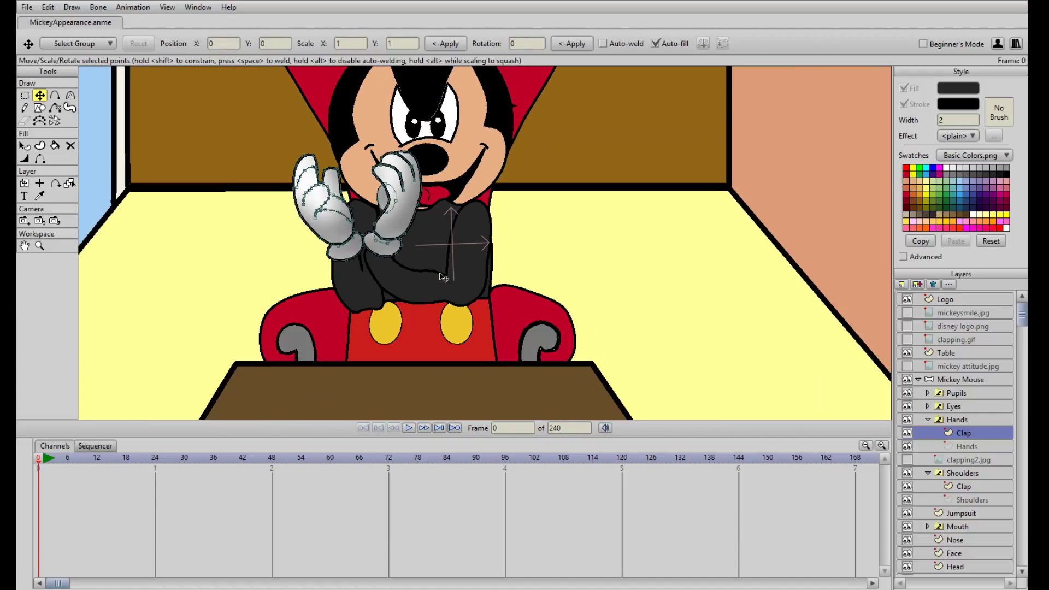
- Reshape the chest's top edge on the Shoulders group's Clap layer, lowering its points to follow Mickey's chin
{"action": "scroll", "coordinate": [442, 278], "scroll_direction": "up", "scroll_amount": 5}
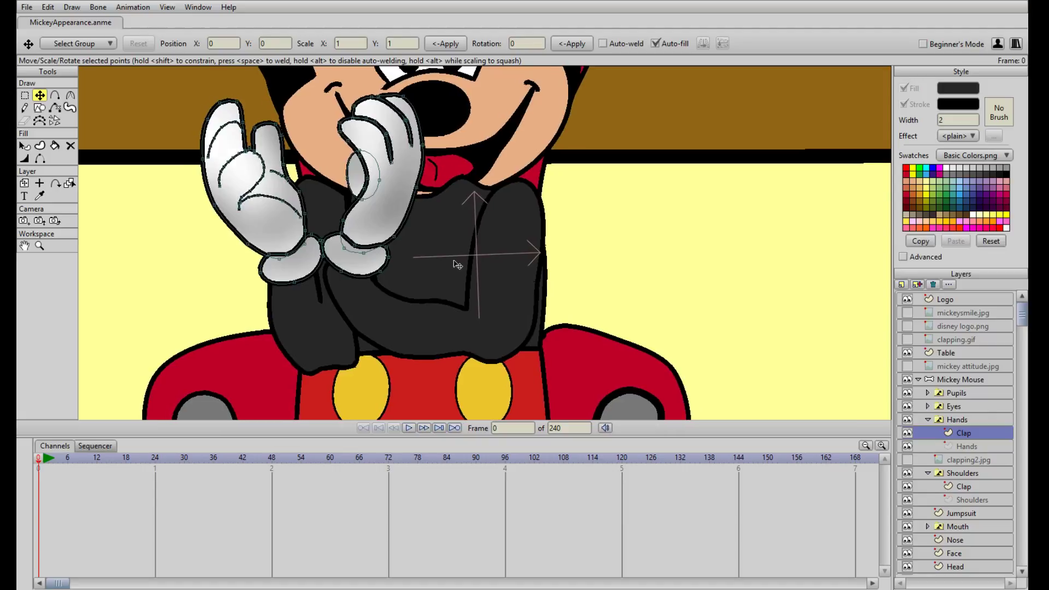
{"action": "left_click", "coordinate": [964, 486]}
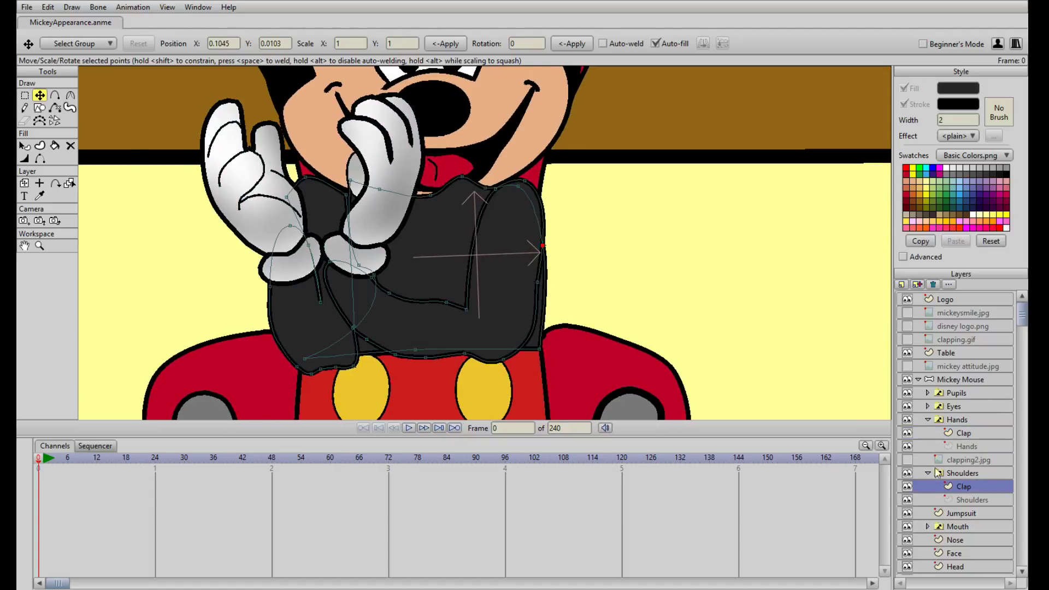
{"action": "scroll", "coordinate": [462, 209], "scroll_direction": "up", "scroll_amount": 3}
{"action": "left_click_drag", "start_coordinate": [446, 131], "coordinate": [496, 162]}
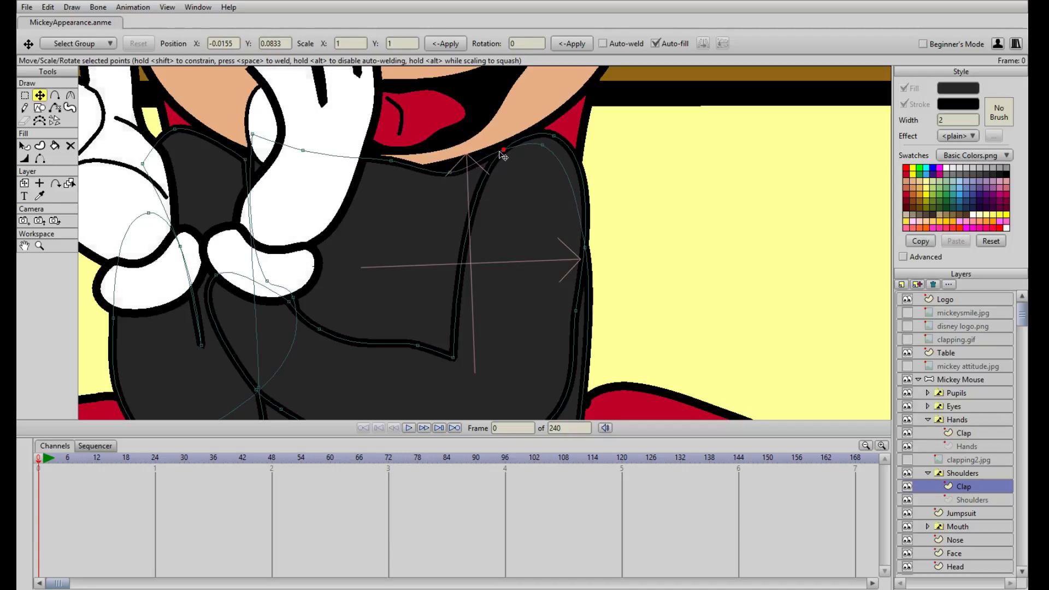
{"action": "left_click_drag", "start_coordinate": [241, 130], "coordinate": [300, 168]}
{"action": "mouse_move", "coordinate": [392, 162]}
{"action": "left_mouse_down"}
{"action": "mouse_move", "coordinate": [392, 193]}
{"action": "mouse_move", "coordinate": [384, 177]}
{"action": "left_mouse_up"}
{"action": "scroll", "coordinate": [449, 192], "scroll_direction": "down", "scroll_amount": 5}
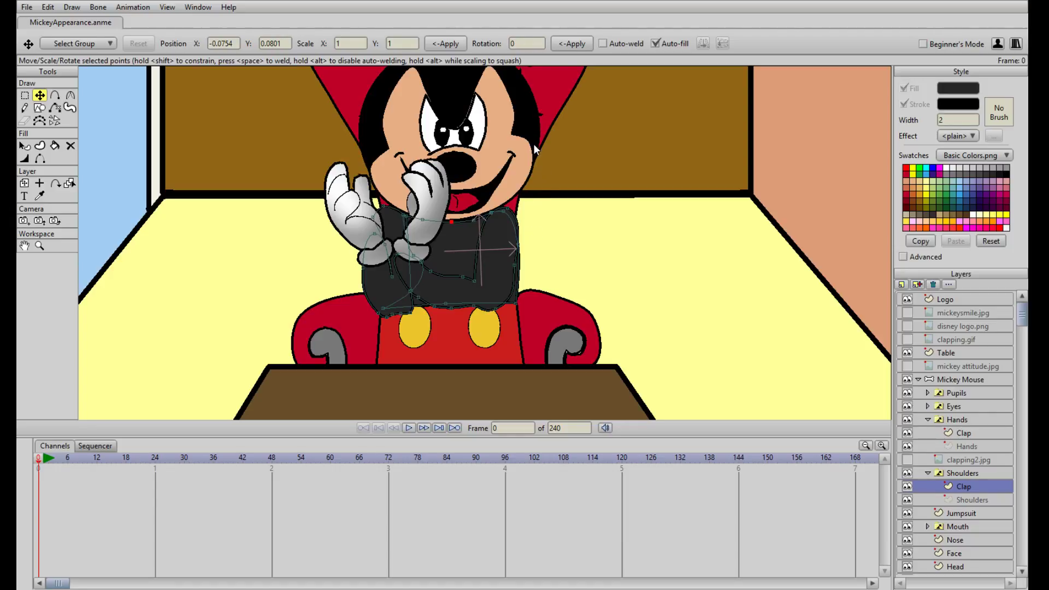
- Pull the left-hand elbow's underside points lower over the jumpsuit and smooth the underside of the bent arm
{"action": "scroll", "coordinate": [485, 243], "scroll_direction": "up", "scroll_amount": 3}
{"action": "left_click_drag", "start_coordinate": [437, 284], "coordinate": [466, 203]}
{"action": "left_click_drag", "start_coordinate": [405, 257], "coordinate": [417, 224]}
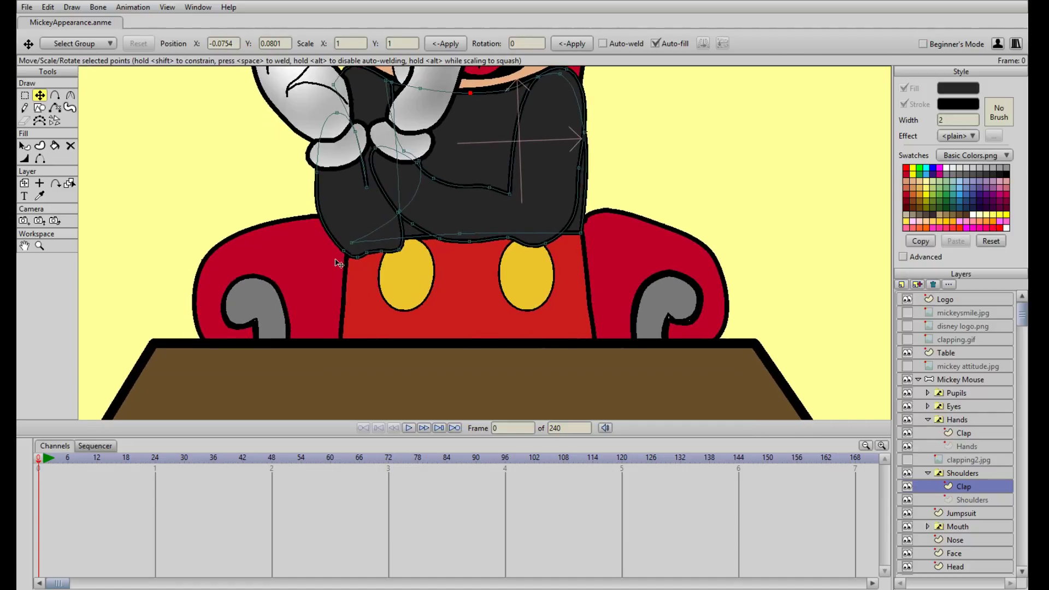
{"action": "left_click_drag", "start_coordinate": [344, 256], "coordinate": [385, 264]}
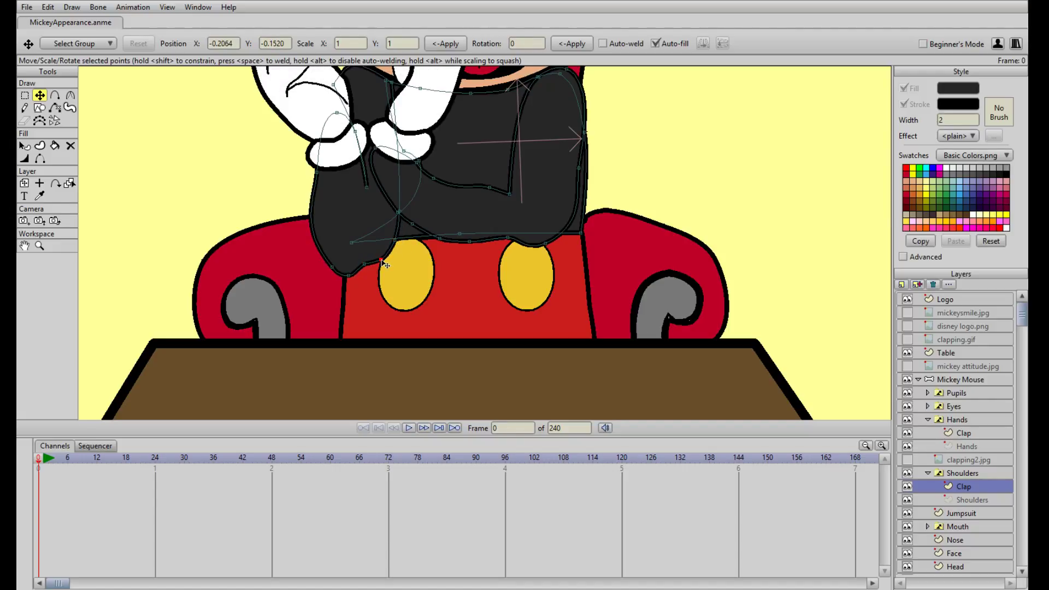
{"action": "left_click", "coordinate": [439, 238]}
{"action": "left_click_drag", "start_coordinate": [434, 240], "coordinate": [406, 223]}
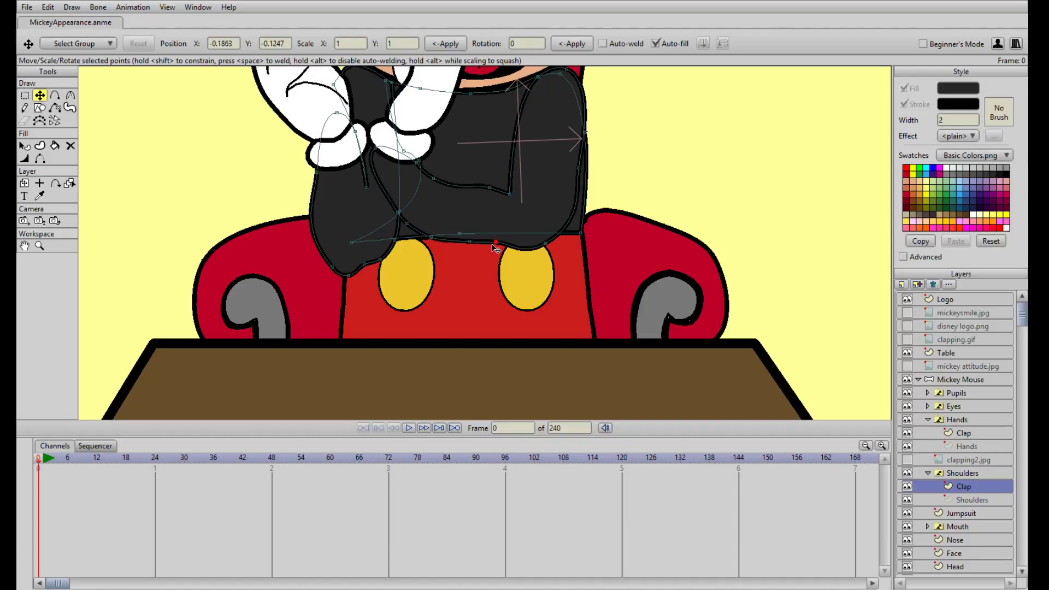
{"action": "double_click", "coordinate": [473, 245]}
- Examine the clapping pose within the whole scene and close up where the arms meet the jumpsuit
{"action": "left_click", "coordinate": [953, 407]}
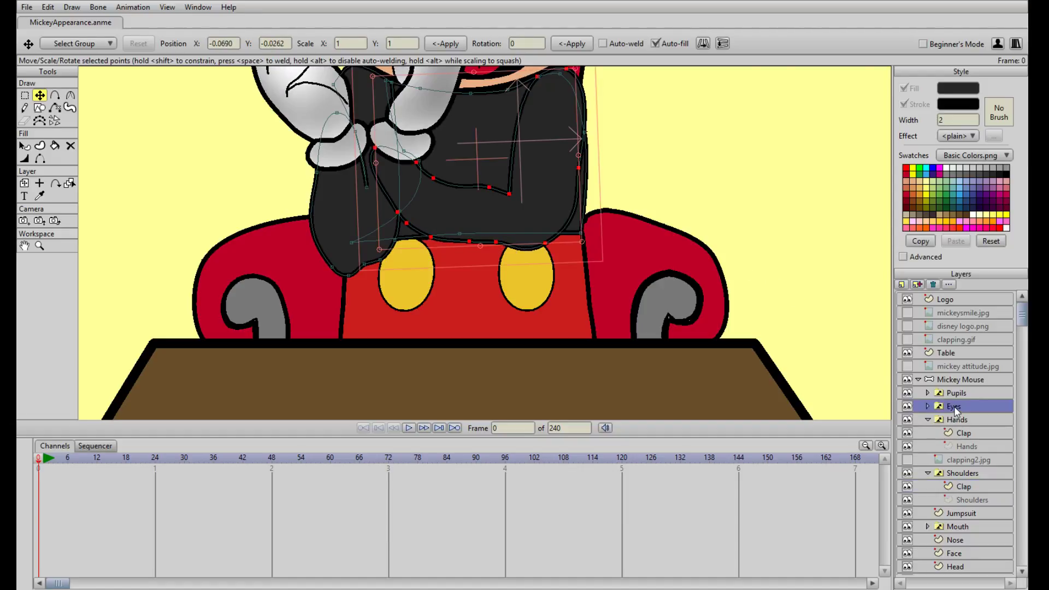
{"action": "scroll", "coordinate": [643, 167], "scroll_direction": "down", "scroll_amount": 3}
{"action": "left_click_drag", "start_coordinate": [657, 174], "coordinate": [606, 273]}
{"action": "scroll", "coordinate": [612, 267], "scroll_direction": "up", "scroll_amount": 2}
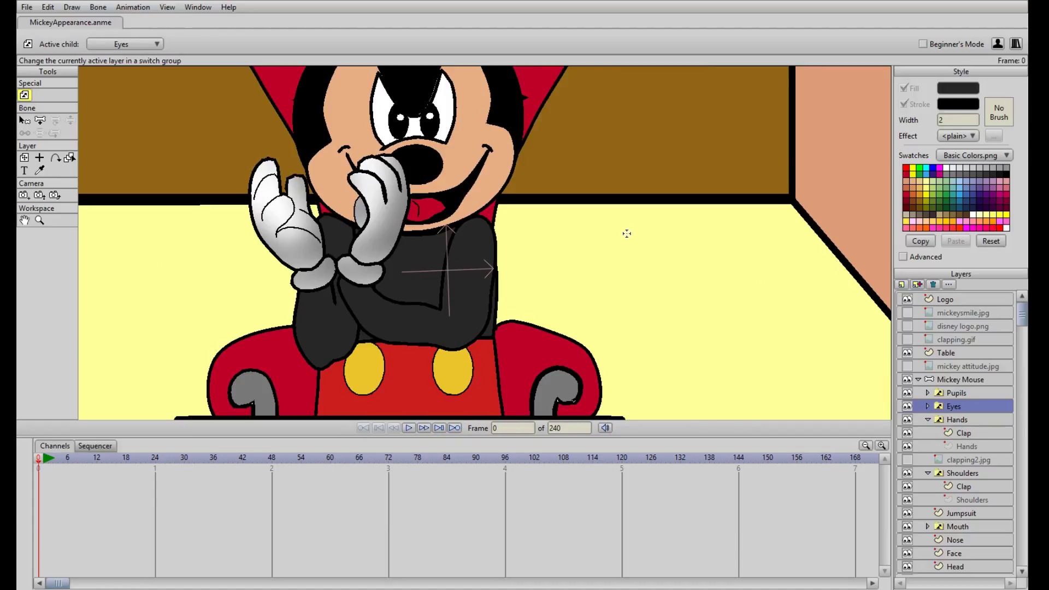
{"action": "scroll", "coordinate": [626, 233], "scroll_direction": "down", "scroll_amount": 3}
{"action": "scroll", "coordinate": [624, 233], "scroll_direction": "down", "scroll_amount": 2}
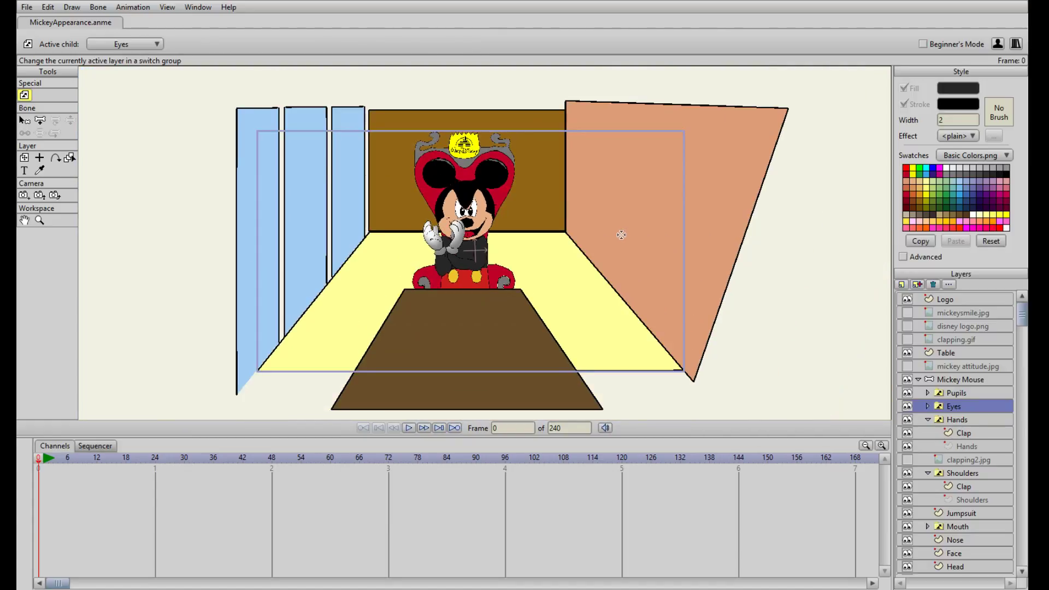
{"action": "scroll", "coordinate": [618, 239], "scroll_direction": "up", "scroll_amount": 3}
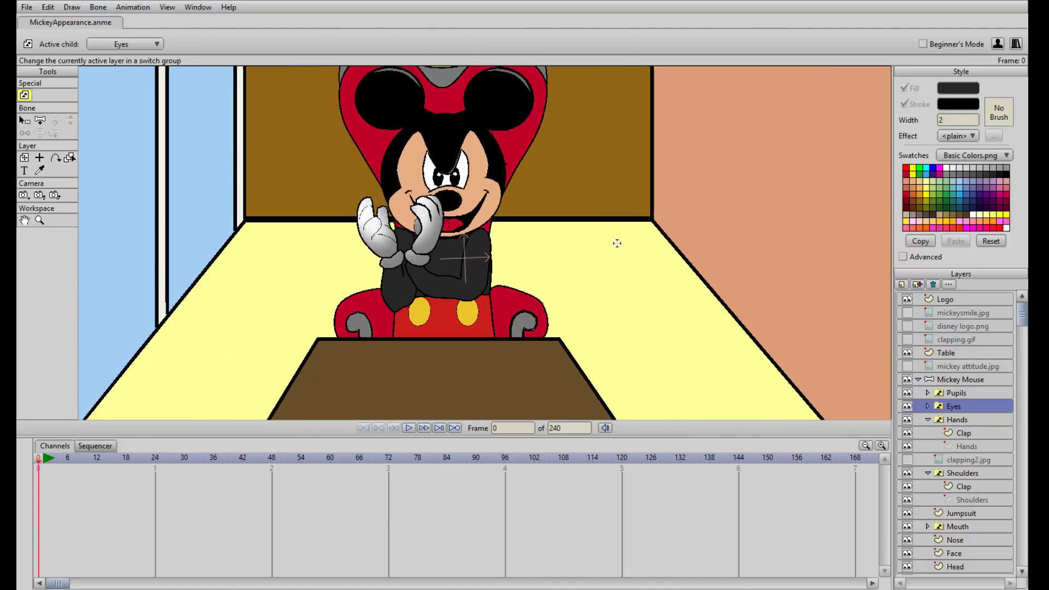
{"action": "left_click_drag", "start_coordinate": [569, 201], "coordinate": [636, 209]}
{"action": "left_click_drag", "start_coordinate": [637, 251], "coordinate": [647, 201]}
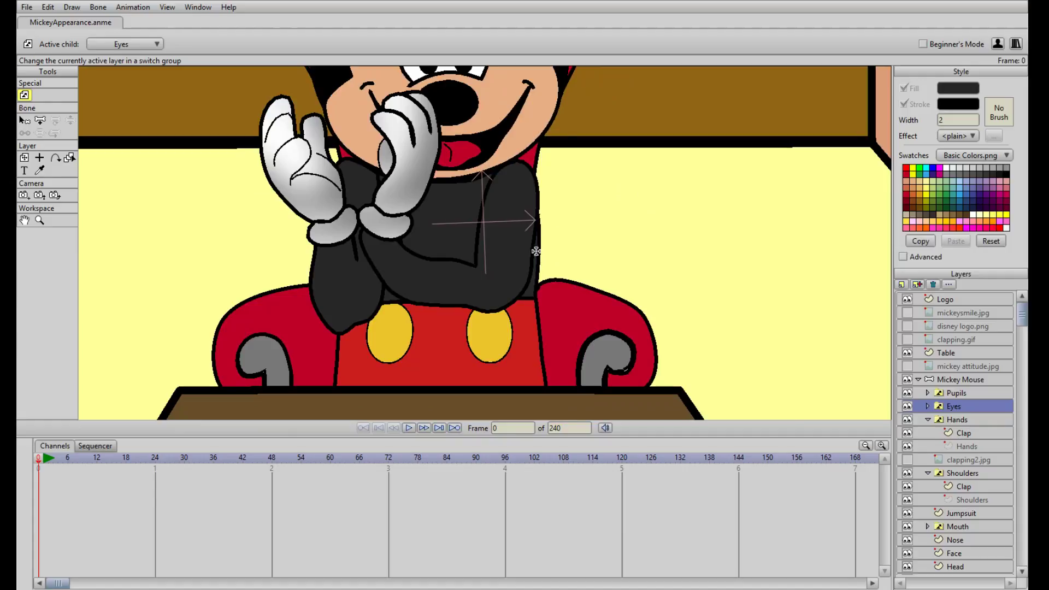
{"action": "scroll", "coordinate": [336, 272], "scroll_direction": "up", "scroll_amount": 1}
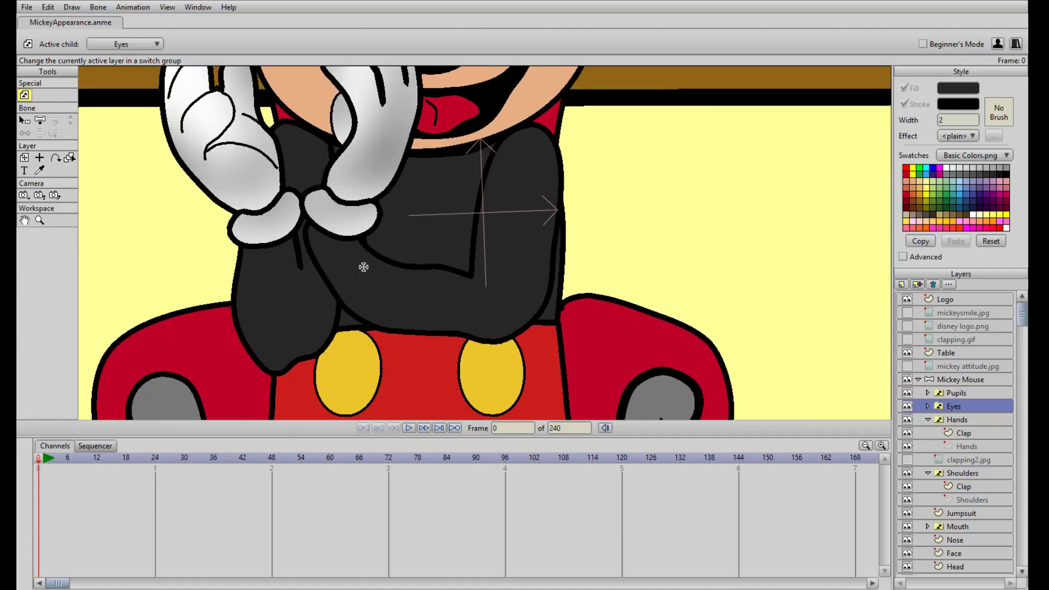
{"action": "left_click_drag", "start_coordinate": [394, 282], "coordinate": [415, 230]}
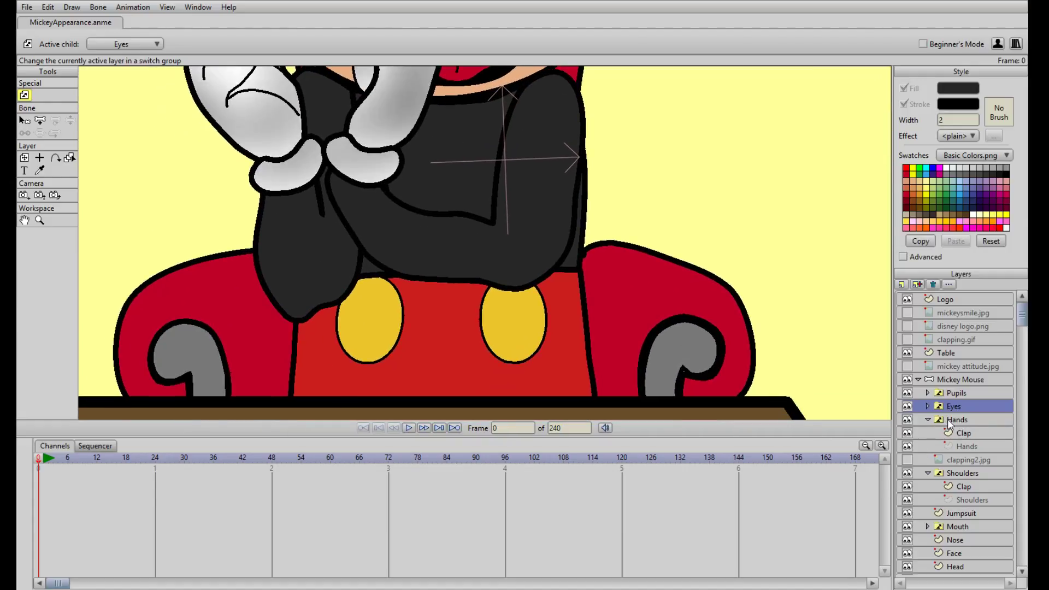
{"action": "left_click", "coordinate": [960, 513]}
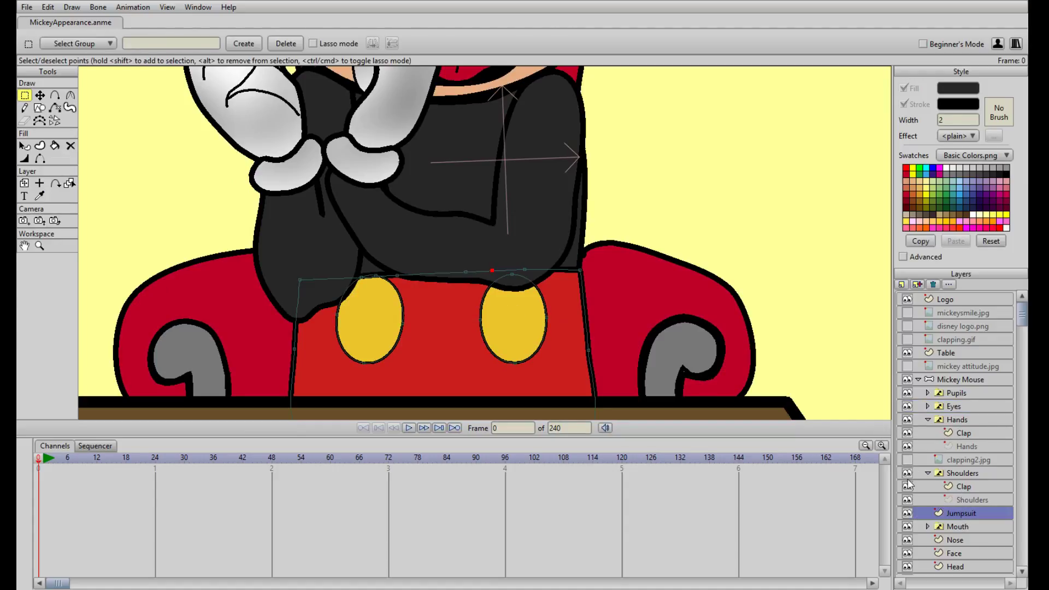
{"action": "left_click", "coordinate": [955, 474]}
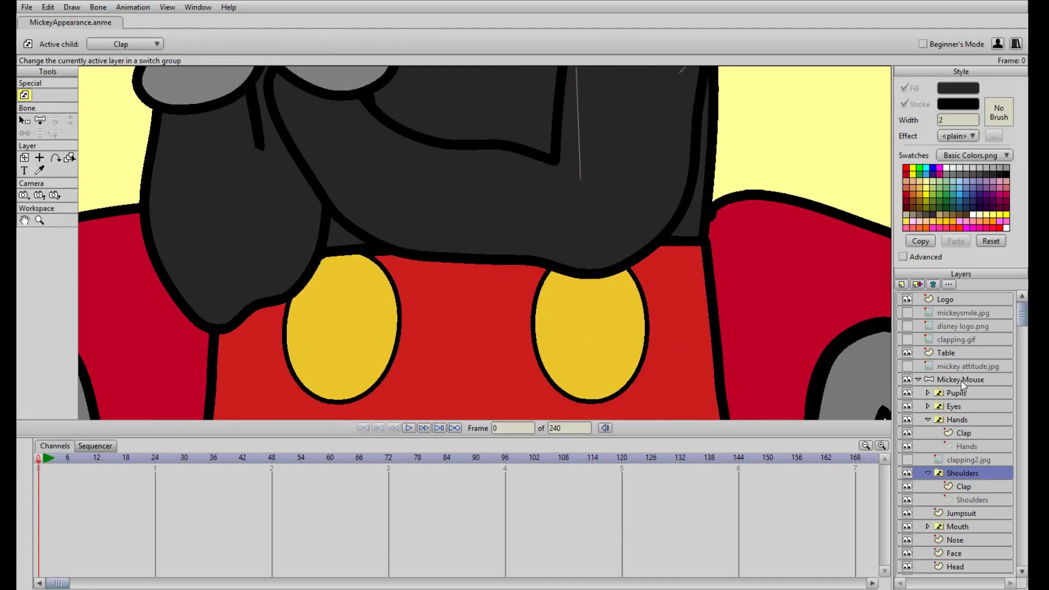
{"action": "left_click_drag", "start_coordinate": [381, 272], "coordinate": [405, 287]}
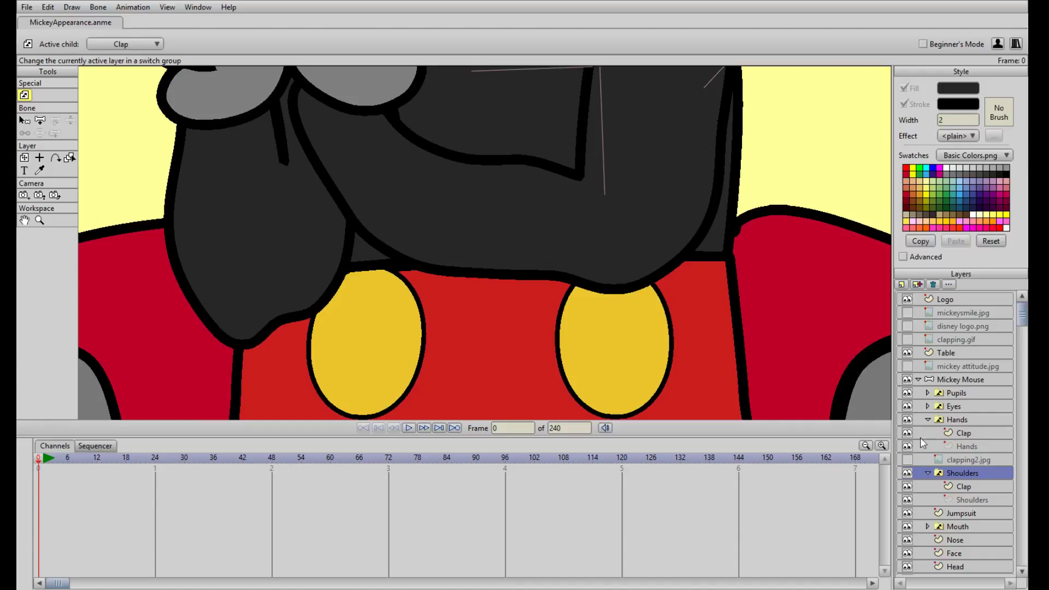
{"action": "left_click", "coordinate": [970, 527]}
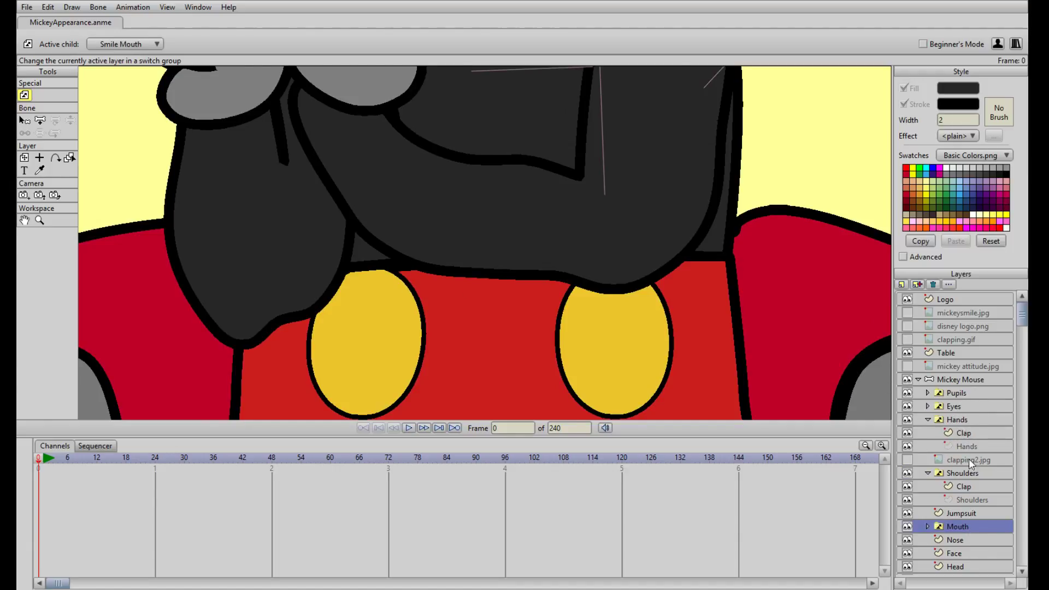
- Add a point to the chest shape's bottom edge between the two arms and adjust it and the lower left corner
{"action": "left_click", "coordinate": [962, 486]}
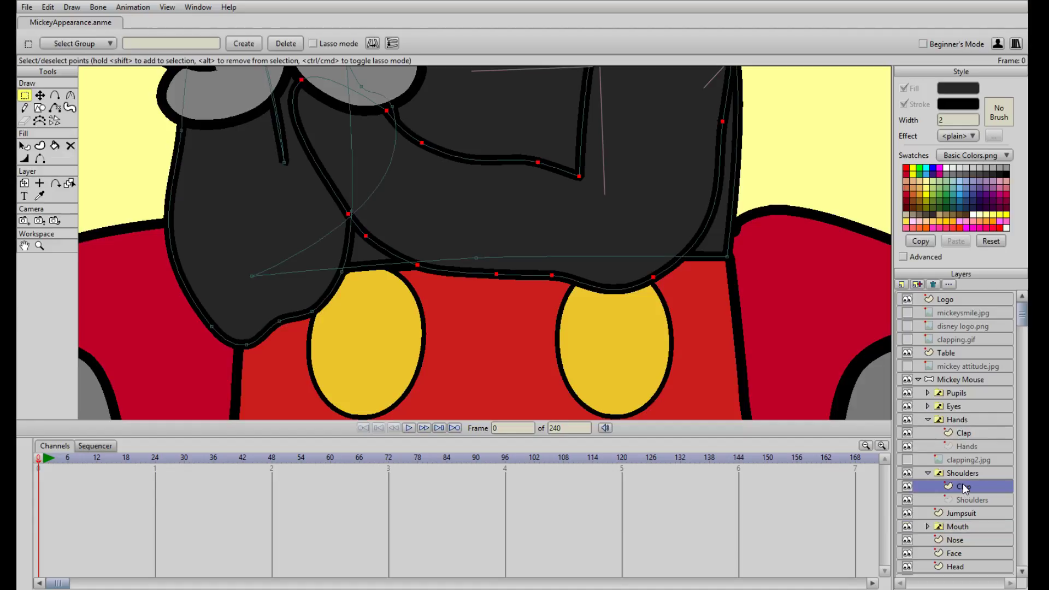
{"action": "key", "text": "a"}
{"action": "left_click", "coordinate": [368, 266]}
{"action": "key", "text": "t"}
{"action": "left_click_drag", "start_coordinate": [369, 266], "coordinate": [359, 262]}
{"action": "left_click_drag", "start_coordinate": [252, 277], "coordinate": [254, 284]}
- Add another point on the chest shape's left edge, tuck it behind the left-hand forearm, and fine-tune the bottom-edge point
{"action": "key", "text": "a"}
{"action": "left_click", "coordinate": [330, 242]}
{"action": "key", "text": "t"}
{"action": "left_click_drag", "start_coordinate": [335, 246], "coordinate": [267, 224]}
{"action": "mouse_move", "coordinate": [364, 265]}
{"action": "left_mouse_down"}
{"action": "mouse_move", "coordinate": [361, 255]}
{"action": "mouse_move", "coordinate": [361, 266]}
{"action": "left_mouse_up"}
{"action": "scroll", "coordinate": [362, 266], "scroll_direction": "down", "scroll_amount": 5}
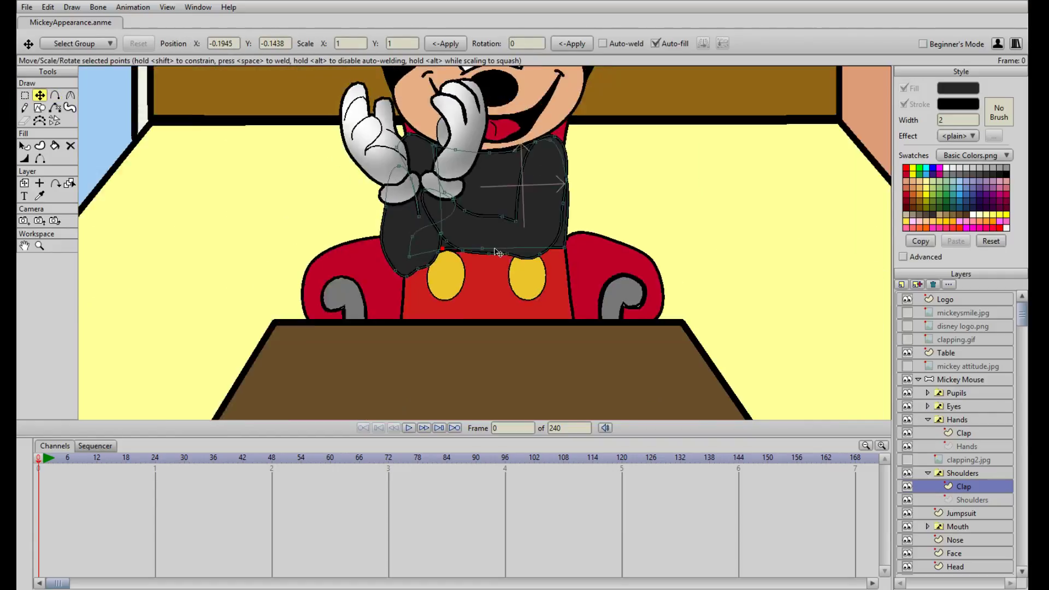
- Examine the finished clapping pose at several zoom levels, checking how the gloves, arms and chest fit together
{"action": "scroll", "coordinate": [507, 326], "scroll_direction": "up", "scroll_amount": 5}
{"action": "left_click_drag", "start_coordinate": [503, 281], "coordinate": [455, 361]}
{"action": "scroll", "coordinate": [455, 360], "scroll_direction": "down", "scroll_amount": 4}
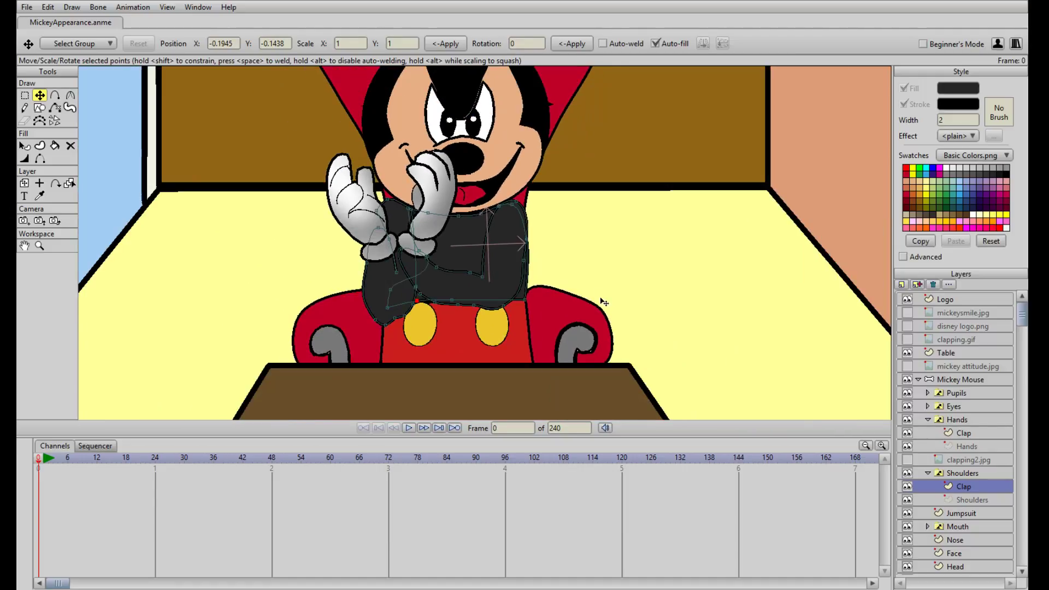
{"action": "scroll", "coordinate": [637, 235], "scroll_direction": "down", "scroll_amount": 2}
{"action": "scroll", "coordinate": [623, 207], "scroll_direction": "up", "scroll_amount": 4}
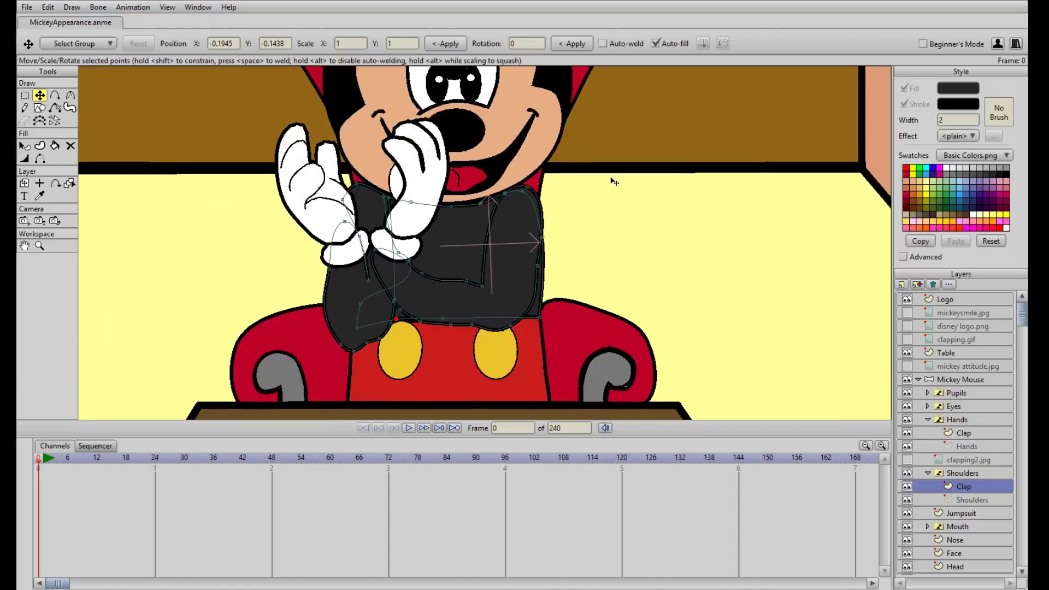
{"action": "scroll", "coordinate": [437, 235], "scroll_direction": "up", "scroll_amount": 3}
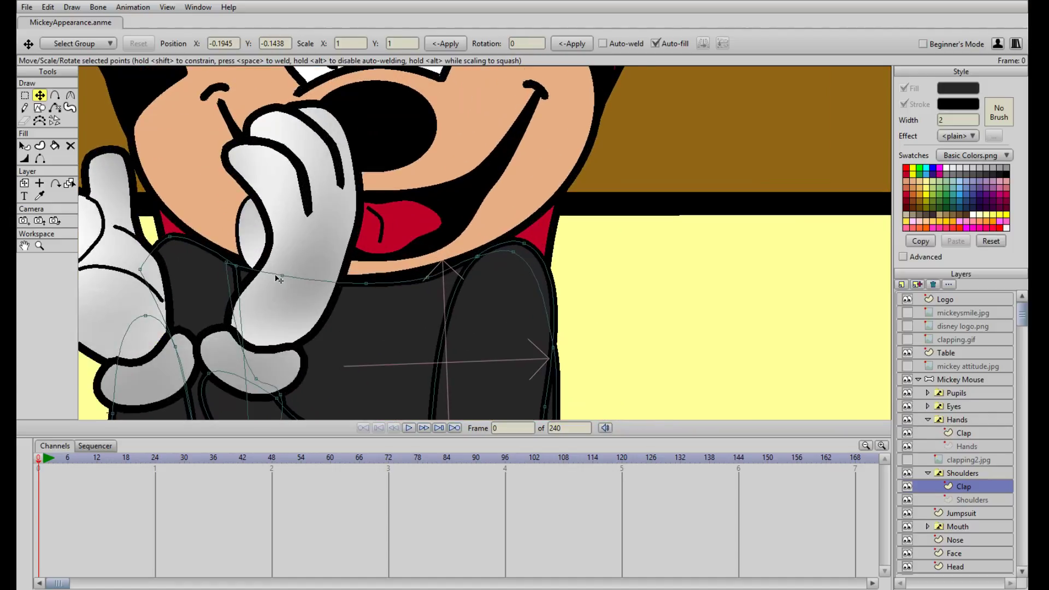
{"action": "scroll", "coordinate": [404, 257], "scroll_direction": "down", "scroll_amount": 2}
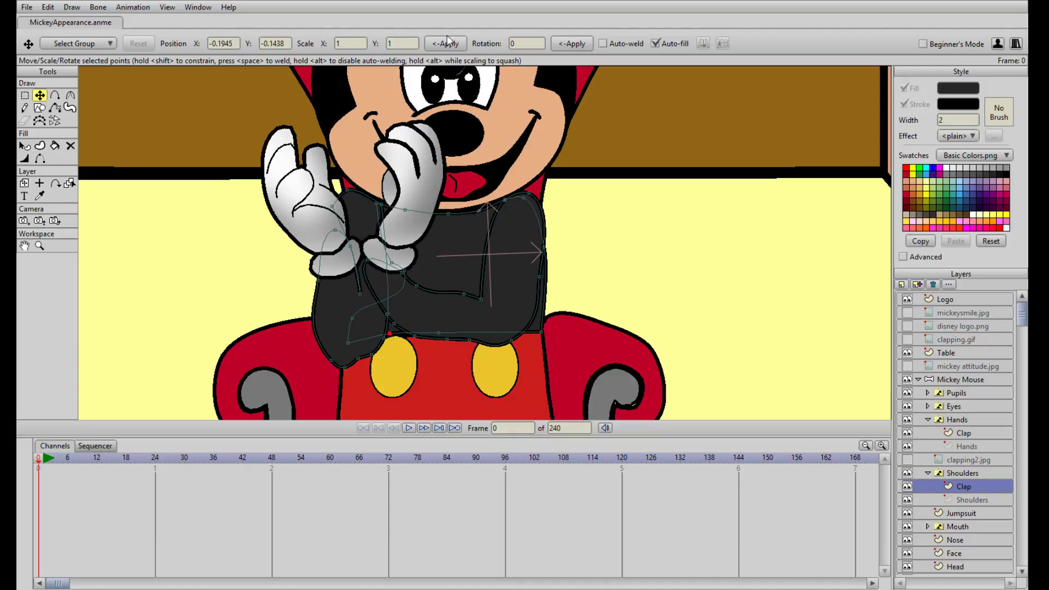
{"action": "scroll", "coordinate": [407, 238], "scroll_direction": "up", "scroll_amount": 2}
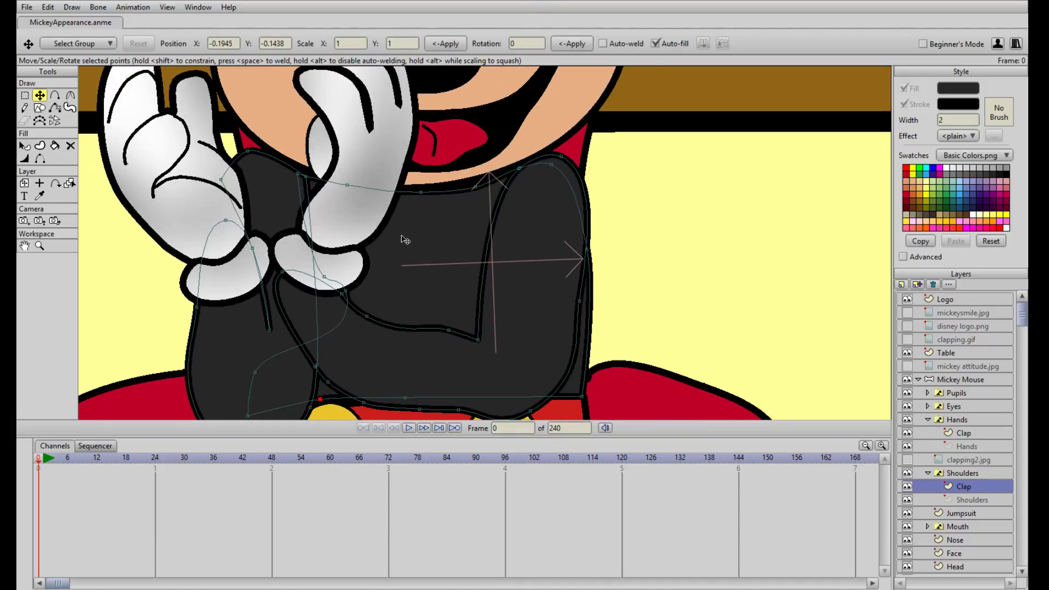
{"action": "scroll", "coordinate": [585, 270], "scroll_direction": "down", "scroll_amount": 2}
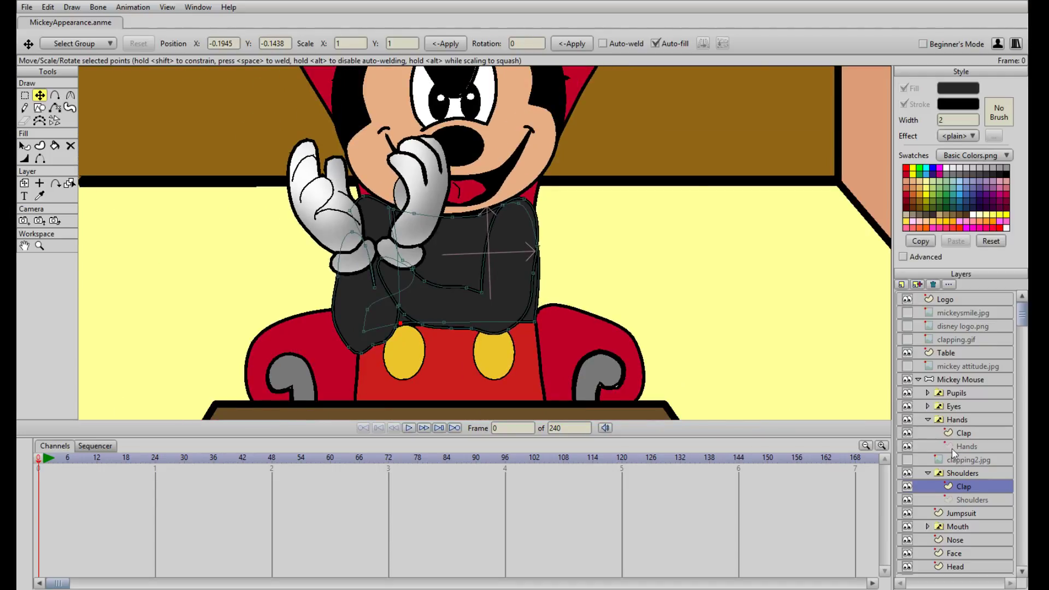
- Duplicate the Clap layer in the Hands group and name the copy ClapImpact
{"action": "left_click", "coordinate": [927, 473]}
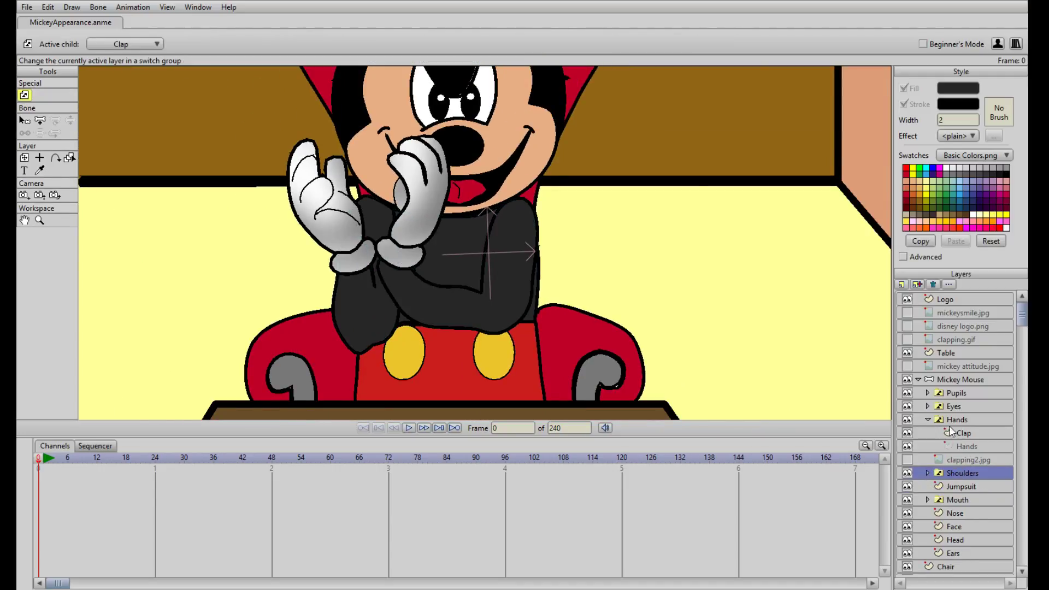
{"action": "left_click", "coordinate": [927, 419]}
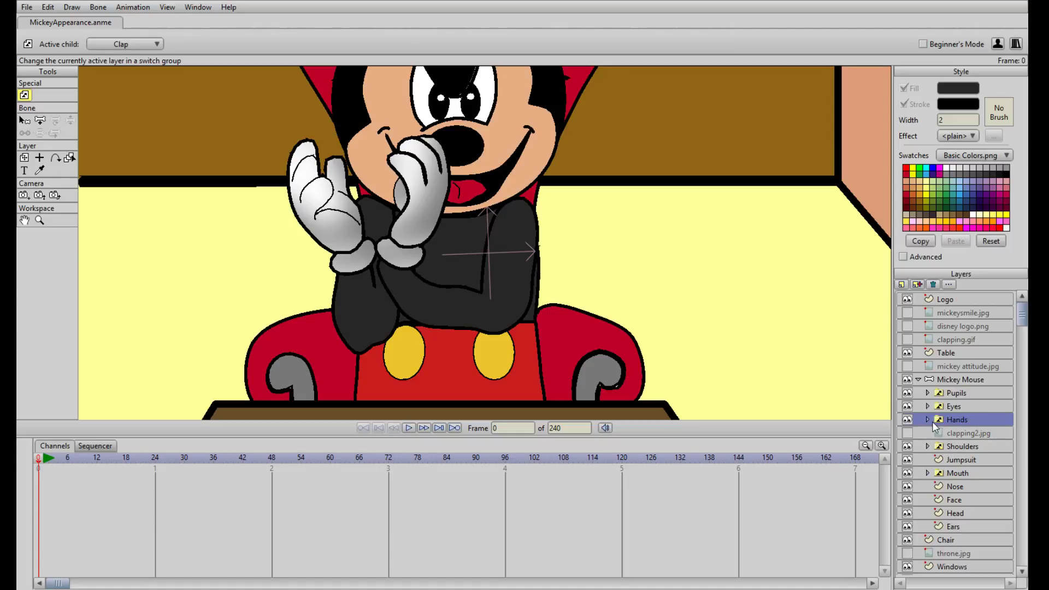
{"action": "left_click", "coordinate": [927, 420]}
{"action": "left_click", "coordinate": [965, 446]}
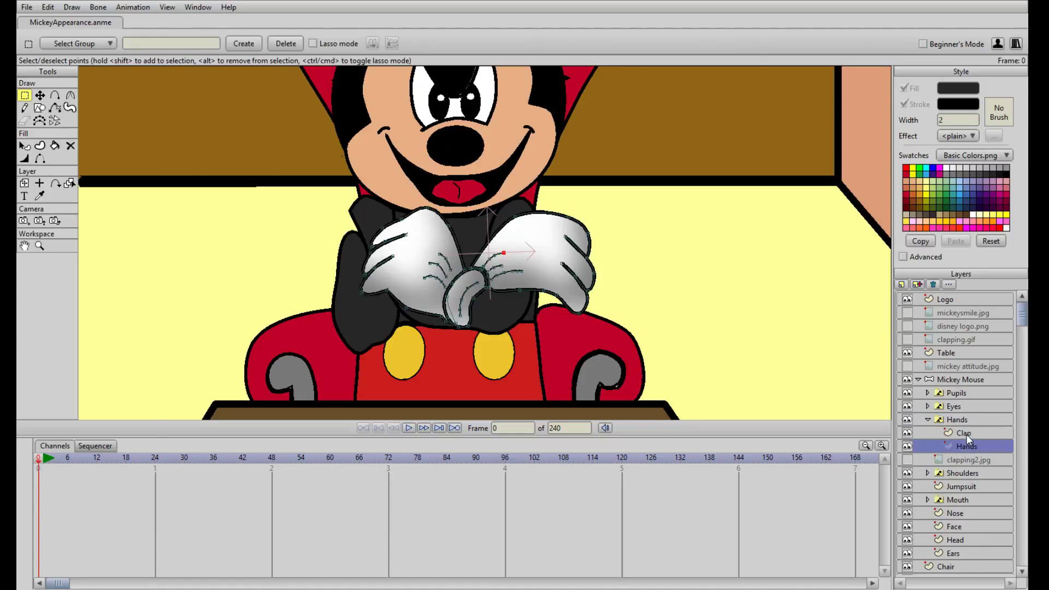
{"action": "left_click", "coordinate": [963, 433]}
{"action": "left_click", "coordinate": [918, 284]}
{"action": "type", "text": "ClapImpact"}
{"action": "key", "text": "Return"}
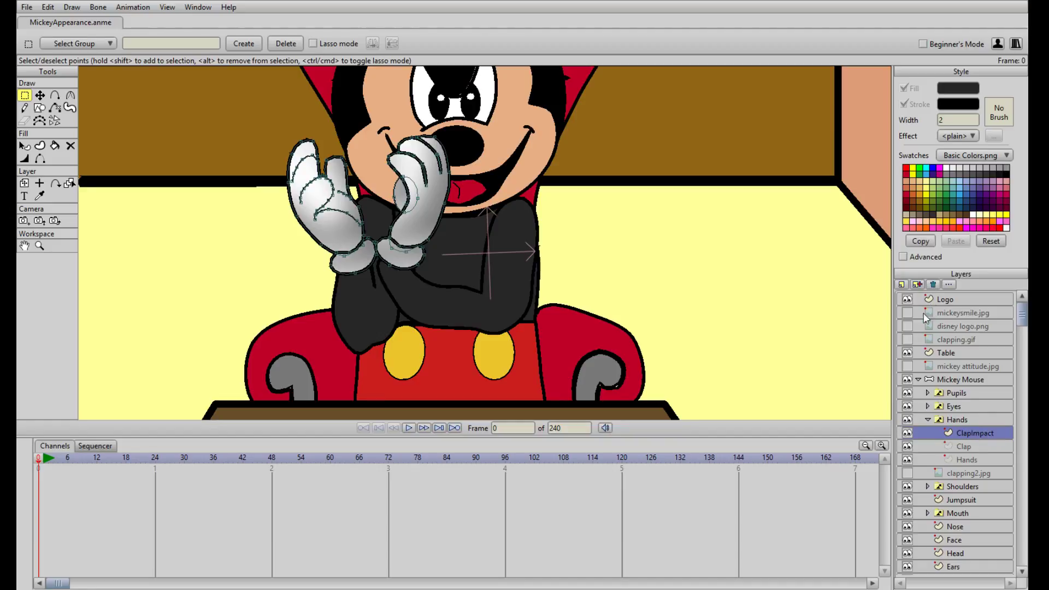
- On the ClapImpact layer, rotate and shift the front glove with its cuff over the rear glove so the hands meet
{"action": "scroll", "coordinate": [398, 237], "scroll_direction": "down", "scroll_amount": 4}
{"action": "scroll", "coordinate": [400, 238], "scroll_direction": "up", "scroll_amount": 6}
{"action": "left_click_drag", "start_coordinate": [421, 226], "coordinate": [506, 263]}
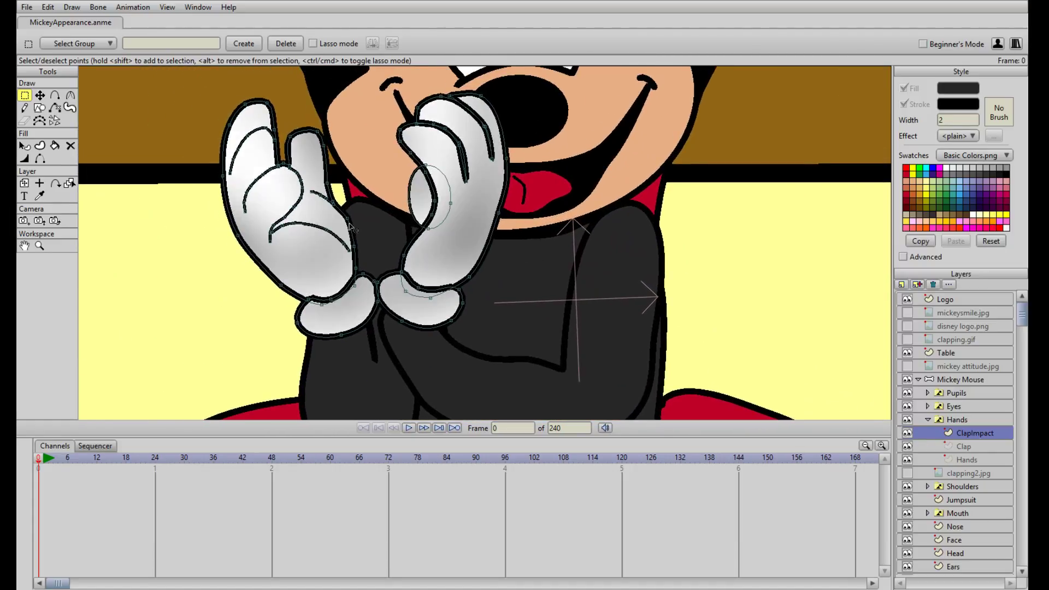
{"action": "scroll", "coordinate": [338, 215], "scroll_direction": "up", "scroll_amount": 3}
{"action": "left_click_drag", "start_coordinate": [318, 223], "coordinate": [365, 228]}
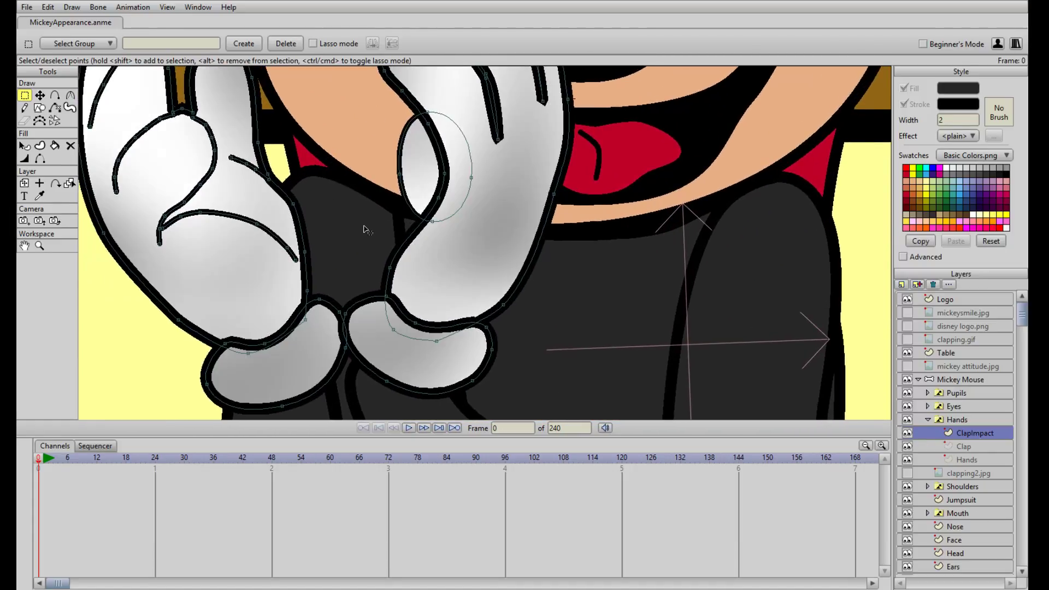
{"action": "scroll", "coordinate": [424, 192], "scroll_direction": "down", "scroll_amount": 4}
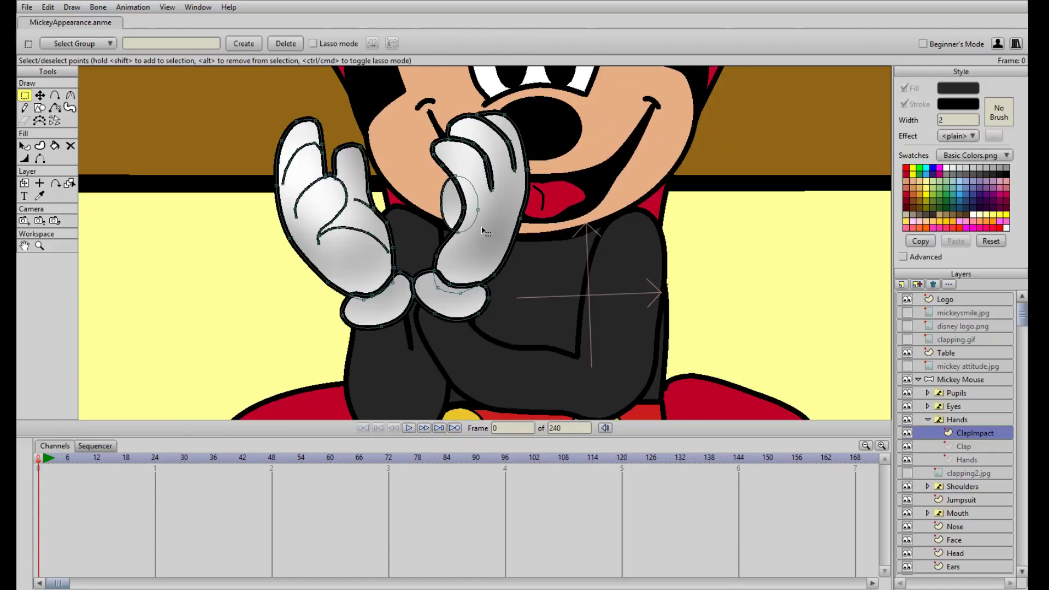
{"action": "key", "text": "t"}
{"action": "left_click", "coordinate": [492, 200]}
{"action": "mouse_move", "coordinate": [498, 187]}
{"action": "left_mouse_down"}
{"action": "mouse_move", "coordinate": [465, 185]}
{"action": "mouse_move", "coordinate": [498, 167]}
{"action": "mouse_move", "coordinate": [432, 163]}
{"action": "left_mouse_up"}
{"action": "left_click", "coordinate": [481, 296]}
{"action": "mouse_move", "coordinate": [463, 300]}
{"action": "left_mouse_down"}
{"action": "mouse_move", "coordinate": [440, 295]}
{"action": "mouse_move", "coordinate": [474, 266]}
{"action": "mouse_move", "coordinate": [474, 281]}
{"action": "mouse_move", "coordinate": [436, 293]}
{"action": "left_mouse_up"}
{"action": "left_click_drag", "start_coordinate": [471, 194], "coordinate": [403, 204]}
{"action": "left_click", "coordinate": [384, 234]}
{"action": "left_click_drag", "start_coordinate": [357, 245], "coordinate": [381, 238]}
{"action": "left_click", "coordinate": [47, 7]}
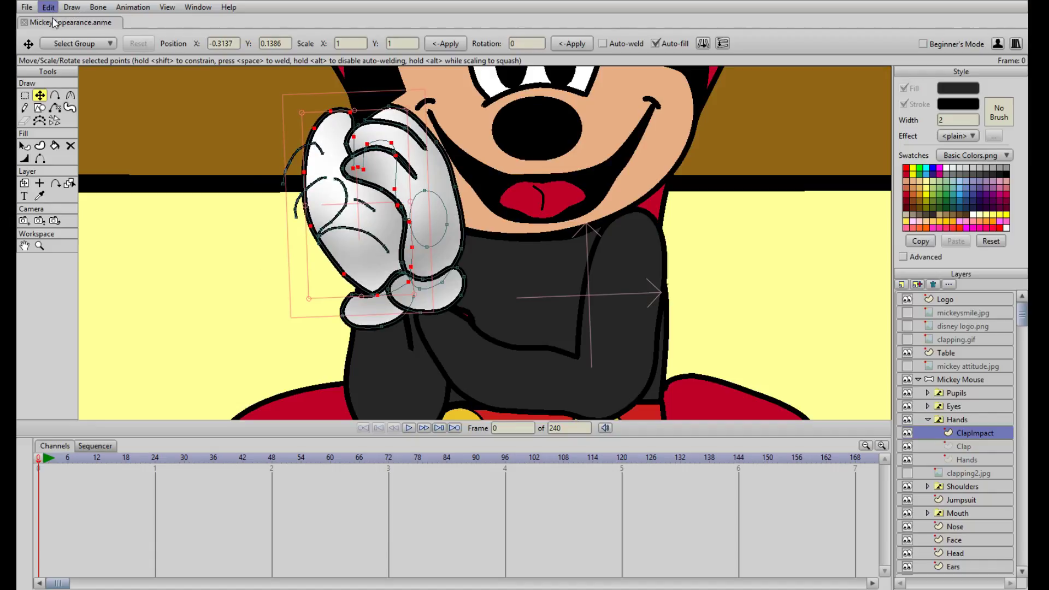
{"action": "left_click", "coordinate": [58, 23]}
- Select the rear glove's outline together with its finger and palm lines and move them behind the front glove
{"action": "scroll", "coordinate": [284, 236], "scroll_direction": "up", "scroll_amount": 2}
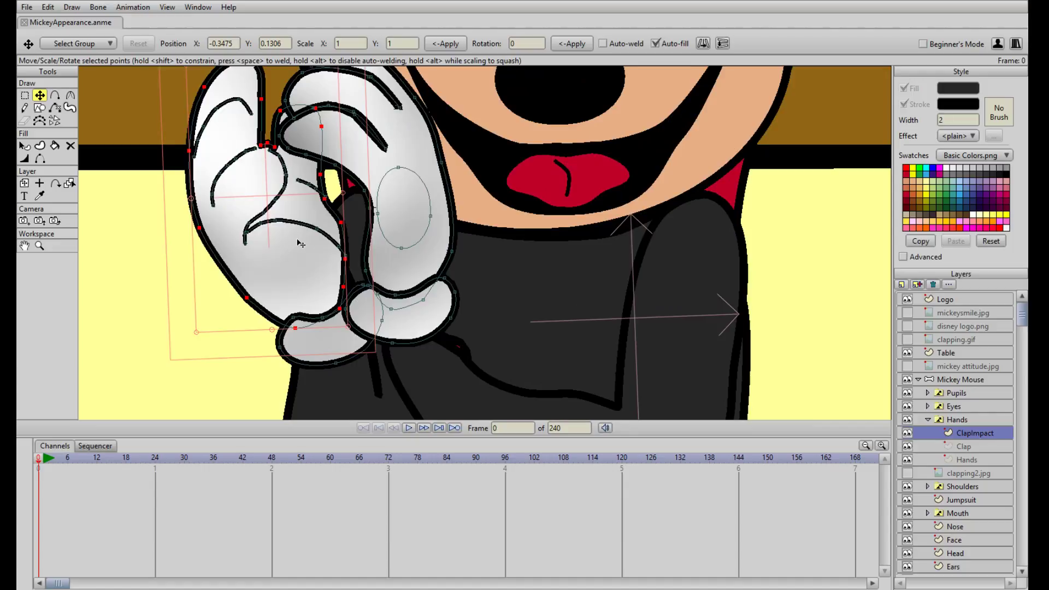
{"action": "key", "text": "g"}
{"action": "left_click_drag", "start_coordinate": [228, 257], "coordinate": [344, 180]}
{"action": "mouse_move", "coordinate": [185, 221]}
{"action": "left_mouse_down"}
{"action": "mouse_move", "coordinate": [250, 124]}
{"action": "mouse_move", "coordinate": [293, 185]}
{"action": "left_mouse_up"}
{"action": "left_click_drag", "start_coordinate": [184, 154], "coordinate": [256, 95]}
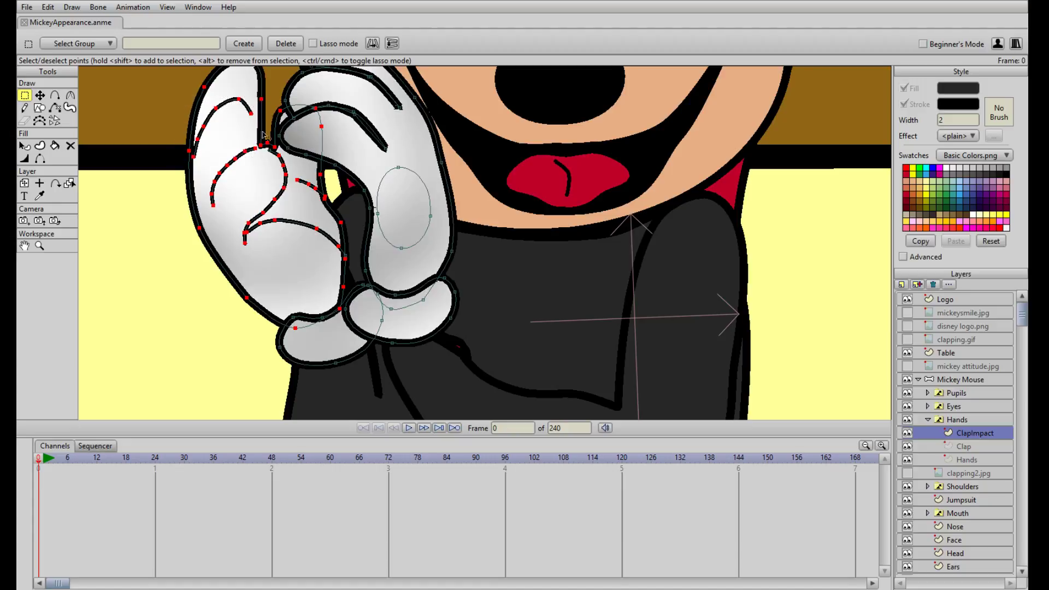
{"action": "key", "text": "t"}
{"action": "left_click_drag", "start_coordinate": [304, 211], "coordinate": [338, 193]}
- Select the rear glove's cuff and move it up to sit against the shifted glove
{"action": "left_click", "coordinate": [320, 342]}
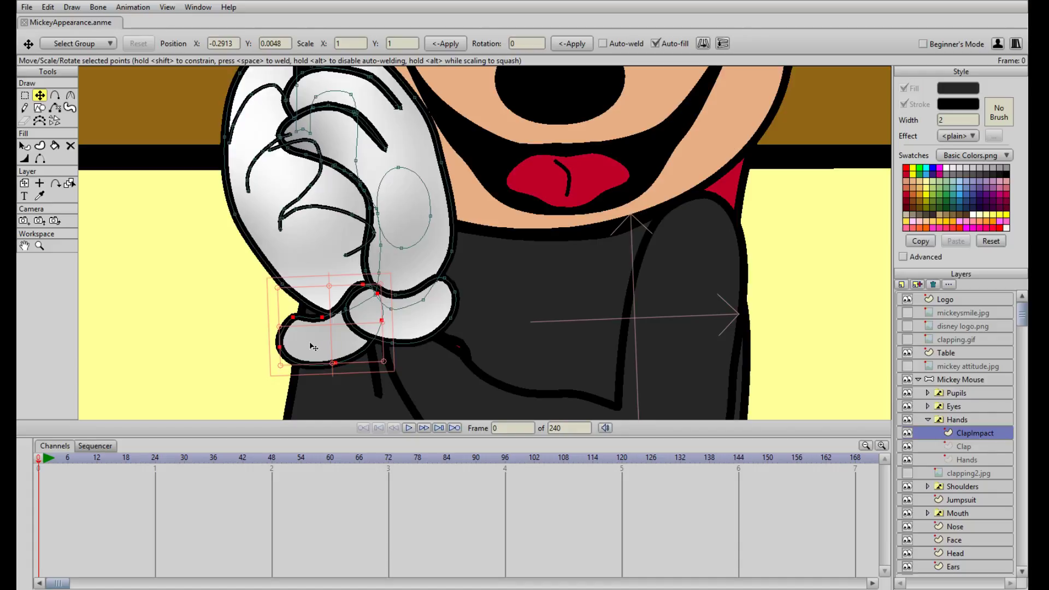
{"action": "left_click_drag", "start_coordinate": [279, 331], "coordinate": [281, 305]}
{"action": "scroll", "coordinate": [367, 316], "scroll_direction": "down", "scroll_amount": 4}
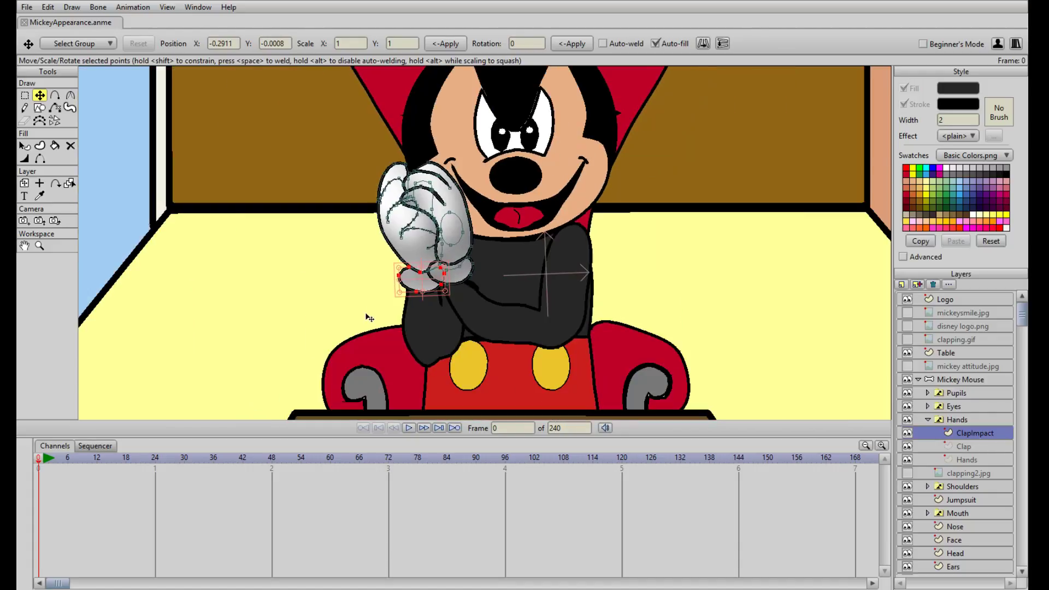
- Duplicate the Clap layer in the Shoulders group and name the copy Impact
{"action": "left_click", "coordinate": [935, 420]}
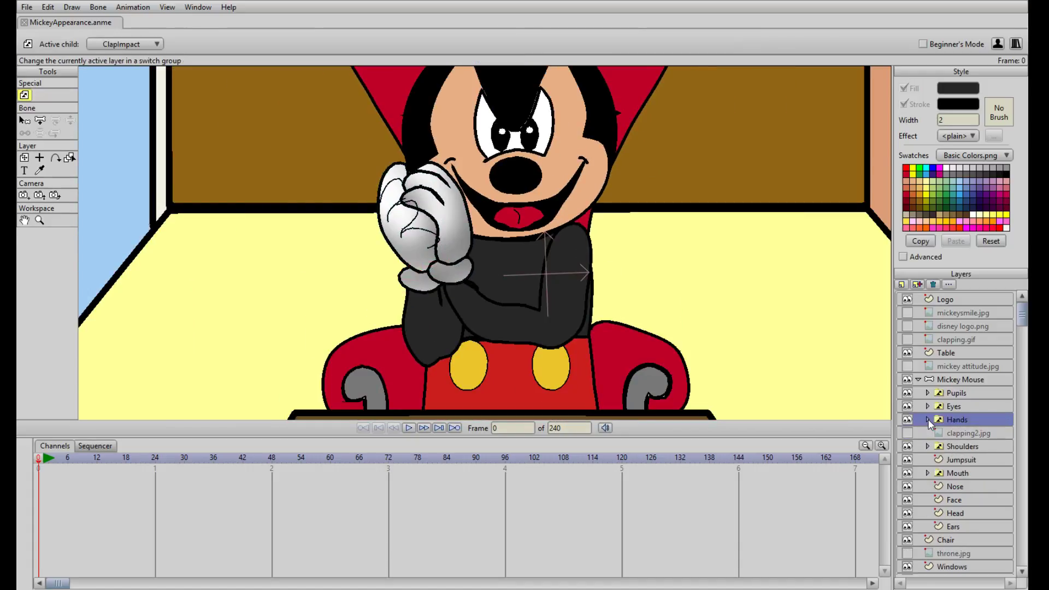
{"action": "left_click", "coordinate": [941, 447]}
{"action": "left_click", "coordinate": [927, 446]}
{"action": "left_click", "coordinate": [962, 460]}
{"action": "left_click", "coordinate": [918, 285]}
{"action": "type", "text": "Impac"}
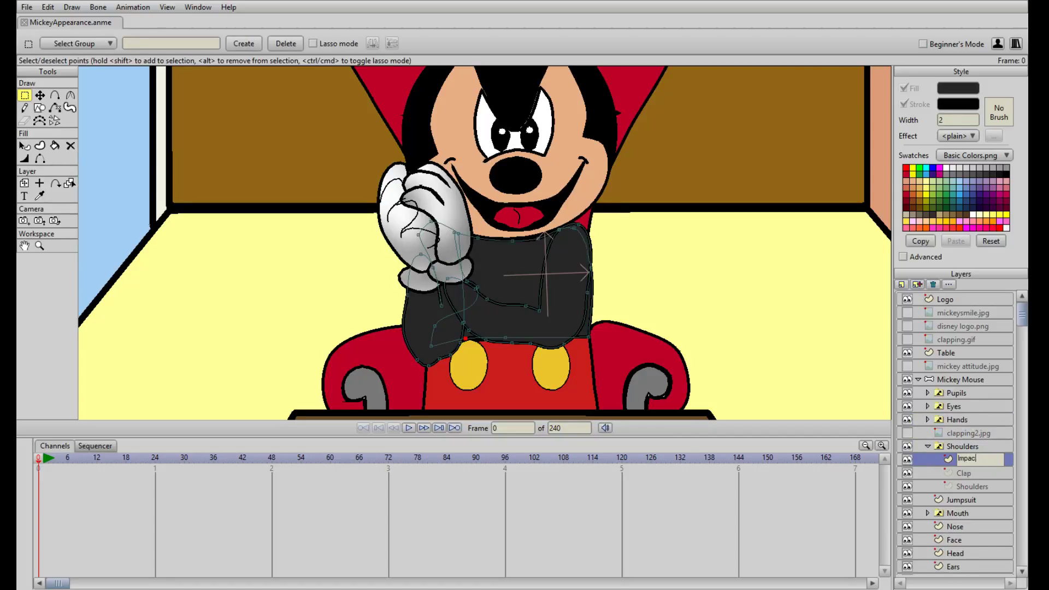
{"action": "type", "text": "t"}
{"action": "key", "text": "Return"}
- On the Impact shoulders layer, pull the upper wrist points of the front forearm in under the front glove's cuff
{"action": "scroll", "coordinate": [512, 326], "scroll_direction": "up", "scroll_amount": 3}
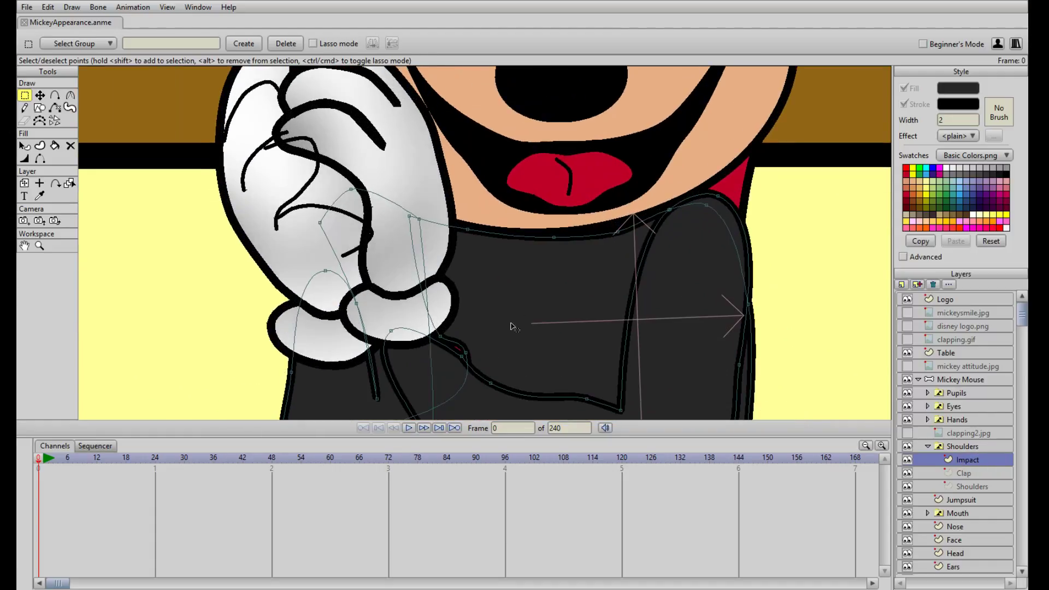
{"action": "left_click_drag", "start_coordinate": [510, 323], "coordinate": [537, 253]}
{"action": "key", "text": "t"}
{"action": "mouse_move", "coordinate": [416, 262]}
{"action": "left_mouse_down"}
{"action": "mouse_move", "coordinate": [387, 263]}
{"action": "mouse_move", "coordinate": [407, 262]}
{"action": "left_mouse_up"}
{"action": "mouse_move", "coordinate": [487, 286]}
{"action": "left_mouse_down"}
{"action": "mouse_move", "coordinate": [458, 269]}
{"action": "mouse_move", "coordinate": [475, 269]}
{"action": "left_mouse_up"}
{"action": "scroll", "coordinate": [492, 280], "scroll_direction": "up", "scroll_amount": 2}
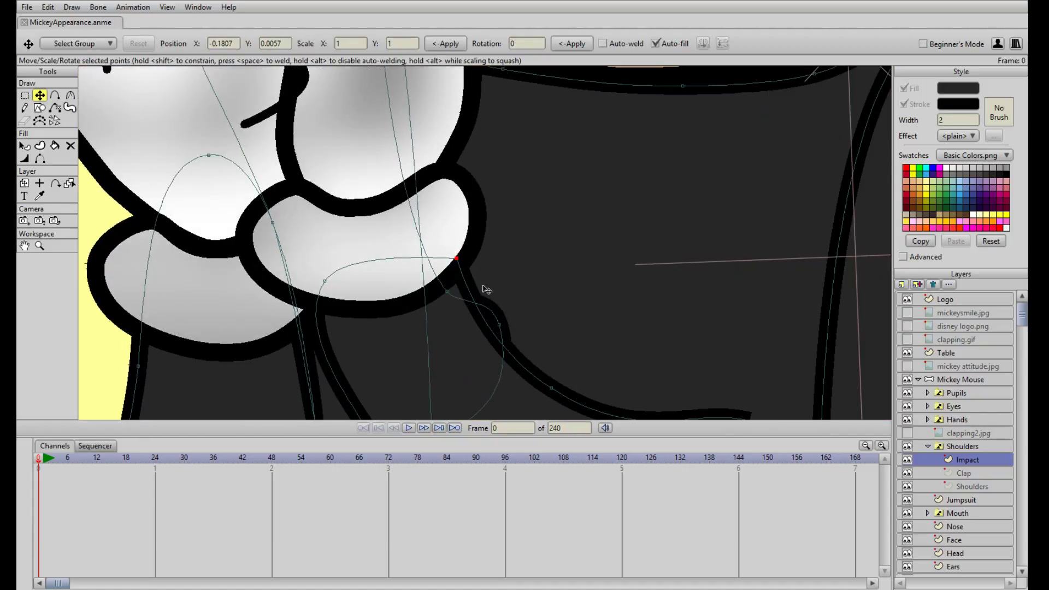
- Move the two stray points beside the front cuff inward so their edge hides behind the front forearm
{"action": "scroll", "coordinate": [525, 344], "scroll_direction": "down", "scroll_amount": 3}
{"action": "scroll", "coordinate": [524, 335], "scroll_direction": "up", "scroll_amount": 2}
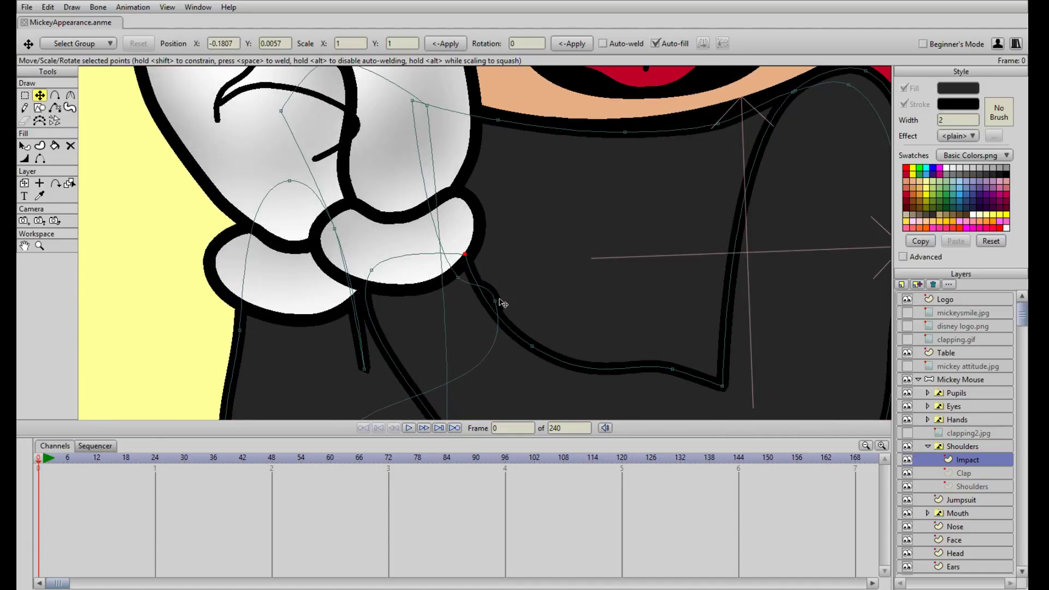
{"action": "left_click_drag", "start_coordinate": [495, 300], "coordinate": [424, 318]}
{"action": "left_click_drag", "start_coordinate": [457, 278], "coordinate": [396, 285]}
{"action": "scroll", "coordinate": [438, 302], "scroll_direction": "down", "scroll_amount": 2}
{"action": "scroll", "coordinate": [442, 306], "scroll_direction": "down", "scroll_amount": 3}
- On the Clap shoulders layer, move the point next to the front cuff inward behind the forearm as well
{"action": "left_click", "coordinate": [963, 474]}
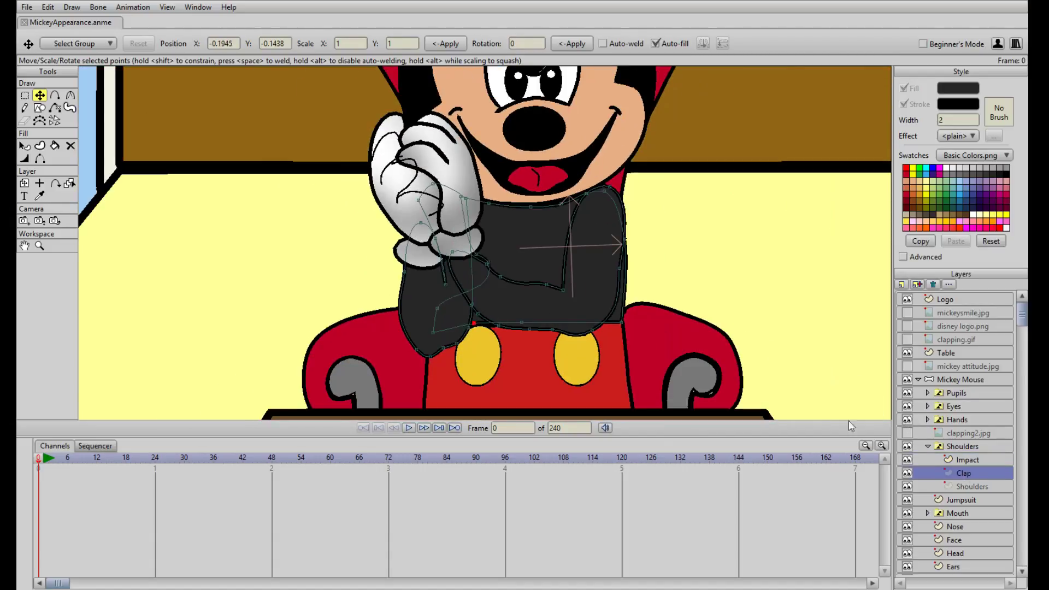
{"action": "scroll", "coordinate": [508, 300], "scroll_direction": "up", "scroll_amount": 5}
{"action": "left_click_drag", "start_coordinate": [459, 278], "coordinate": [389, 288]}
{"action": "scroll", "coordinate": [525, 317], "scroll_direction": "down", "scroll_amount": 3}
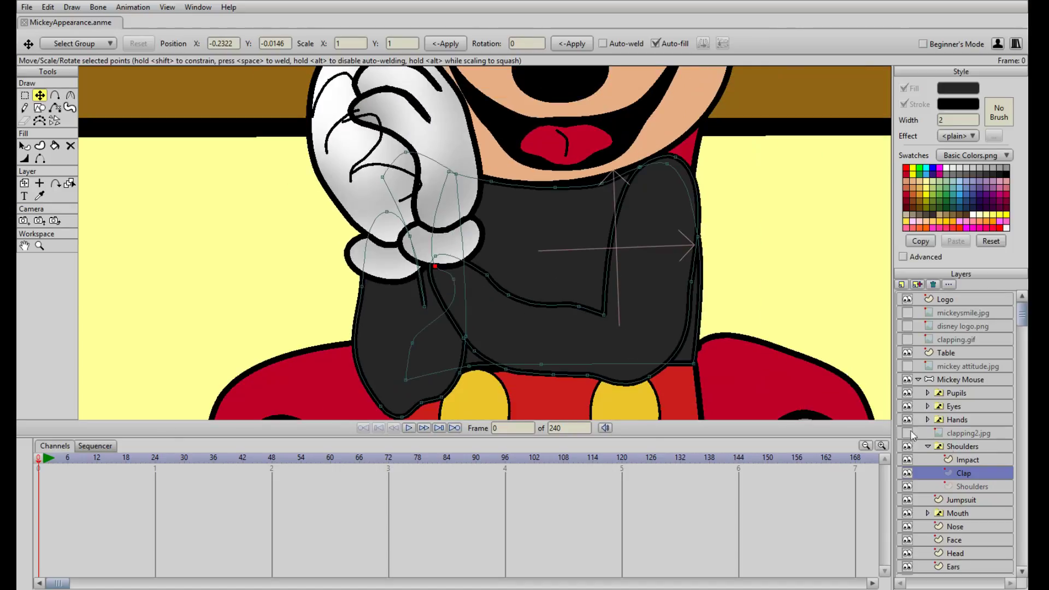
{"action": "scroll", "coordinate": [580, 321], "scroll_direction": "up", "scroll_amount": 2}
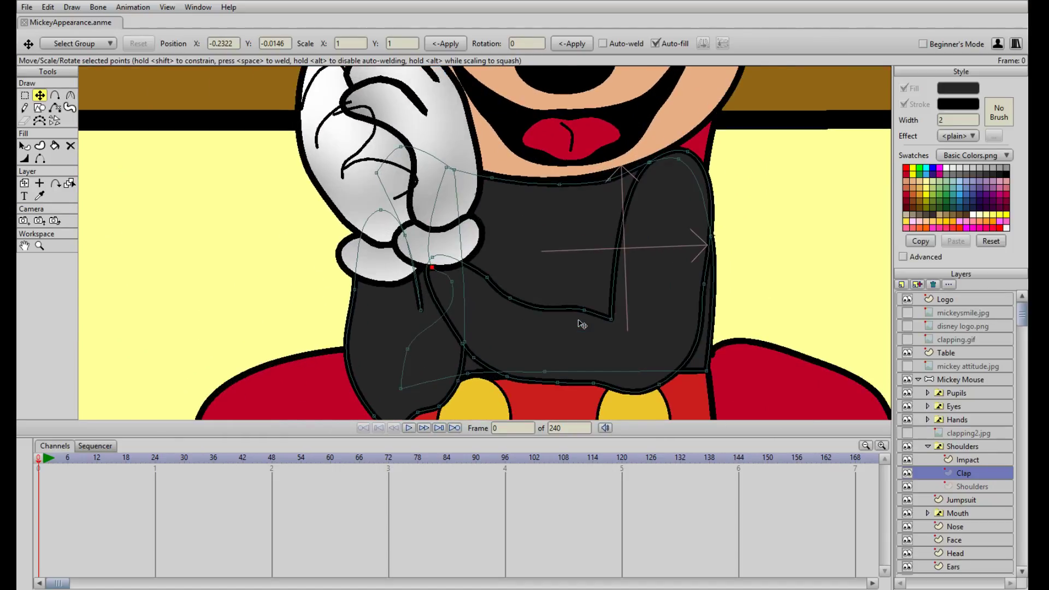
- Switch the hands to Clap and check the gloves against the Clap shoulders outline
{"action": "right_click", "coordinate": [964, 423]}
{"action": "left_click", "coordinate": [975, 447]}
{"action": "left_click", "coordinate": [969, 474]}
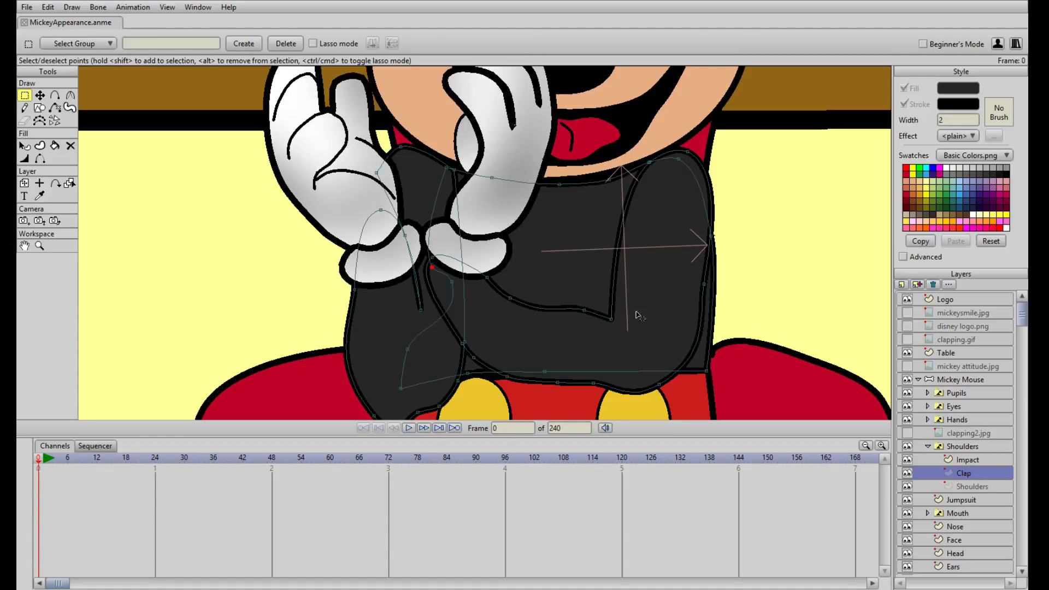
{"action": "scroll", "coordinate": [494, 285], "scroll_direction": "down", "scroll_amount": 1}
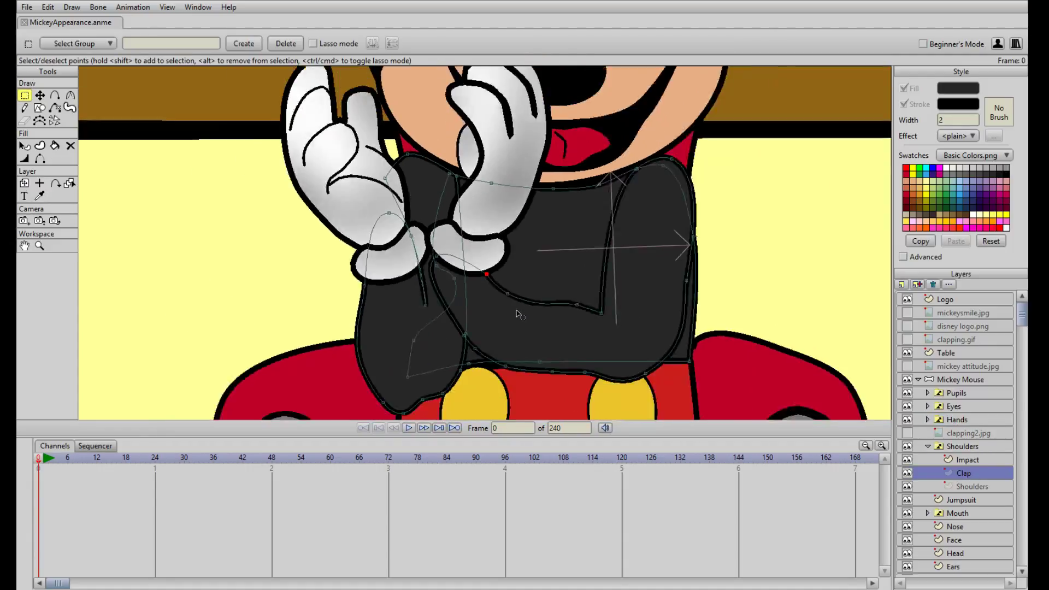
- Show the Impact shoulders with the ClapImpact hands and examine the impact pose within the whole scene and close up
{"action": "left_click", "coordinate": [965, 460]}
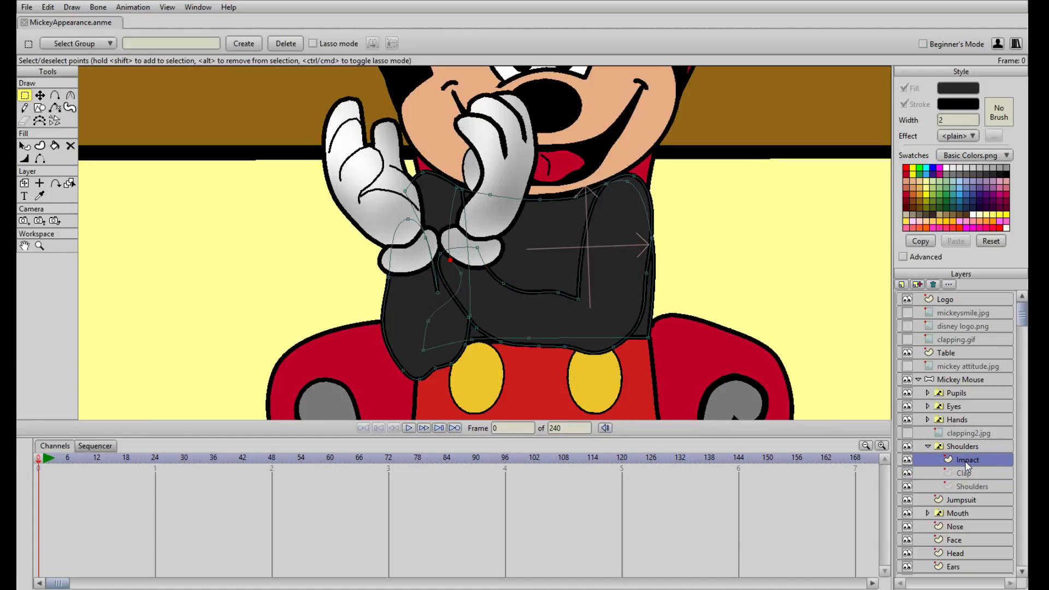
{"action": "left_click", "coordinate": [957, 446]}
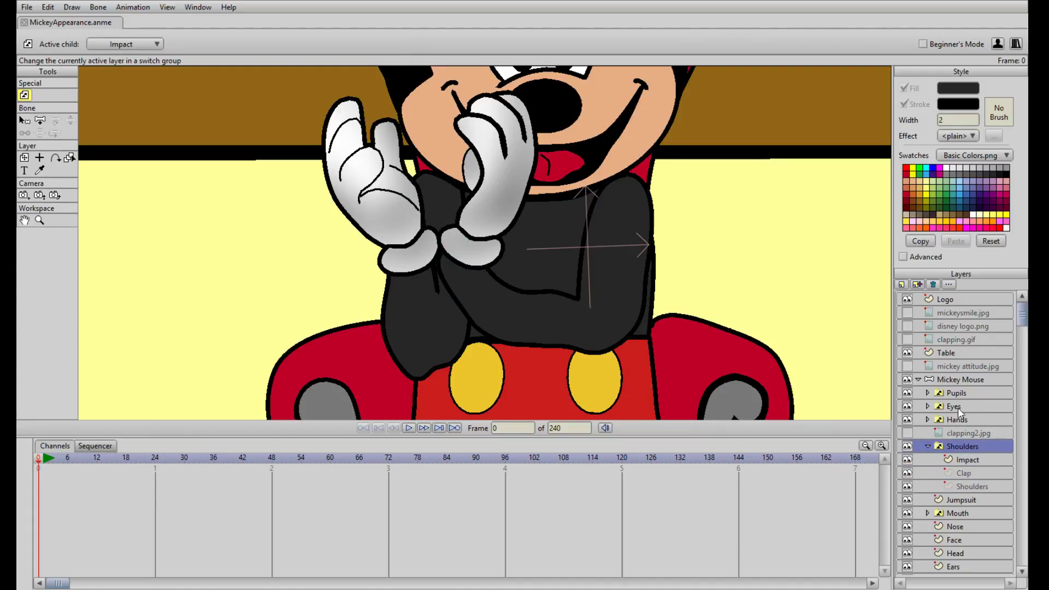
{"action": "left_click", "coordinate": [960, 420]}
{"action": "left_click", "coordinate": [972, 448]}
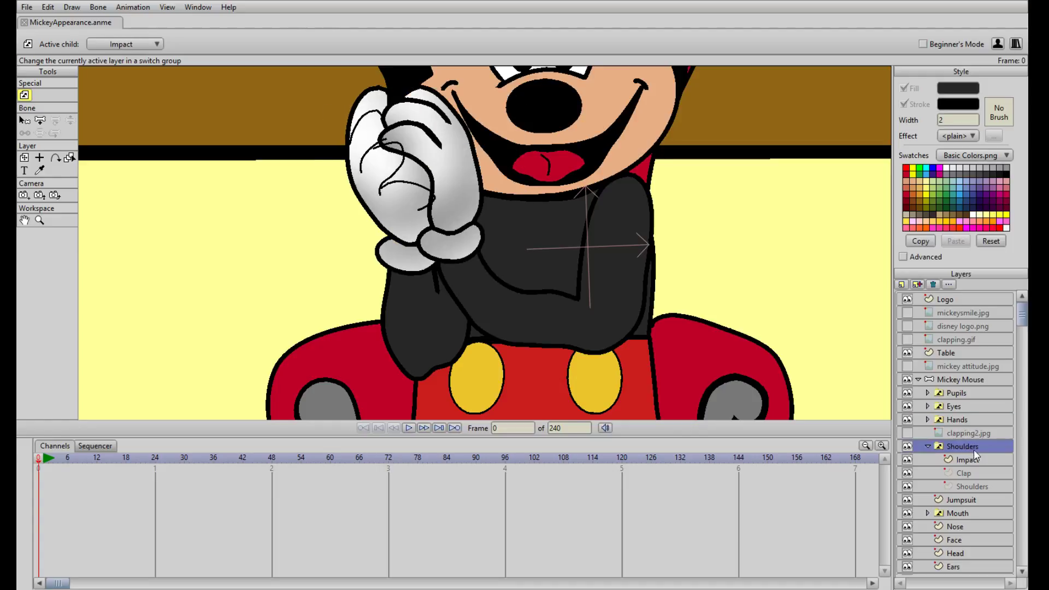
{"action": "scroll", "coordinate": [548, 296], "scroll_direction": "down", "scroll_amount": 5}
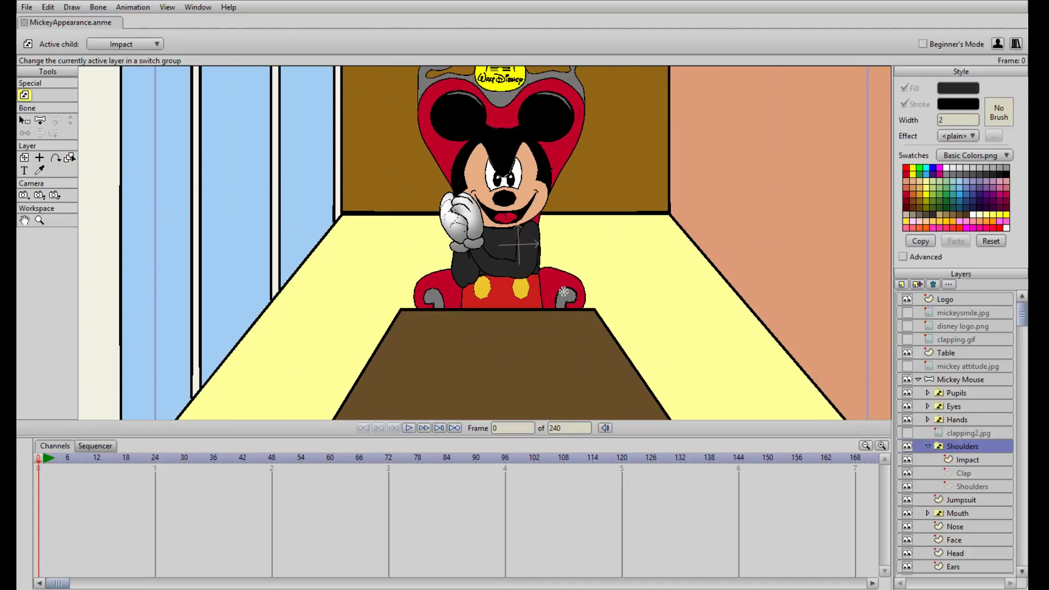
{"action": "scroll", "coordinate": [563, 291], "scroll_direction": "down", "scroll_amount": 5}
{"action": "scroll", "coordinate": [563, 291], "scroll_direction": "up", "scroll_amount": 5}
{"action": "scroll", "coordinate": [538, 246], "scroll_direction": "up", "scroll_amount": 2}
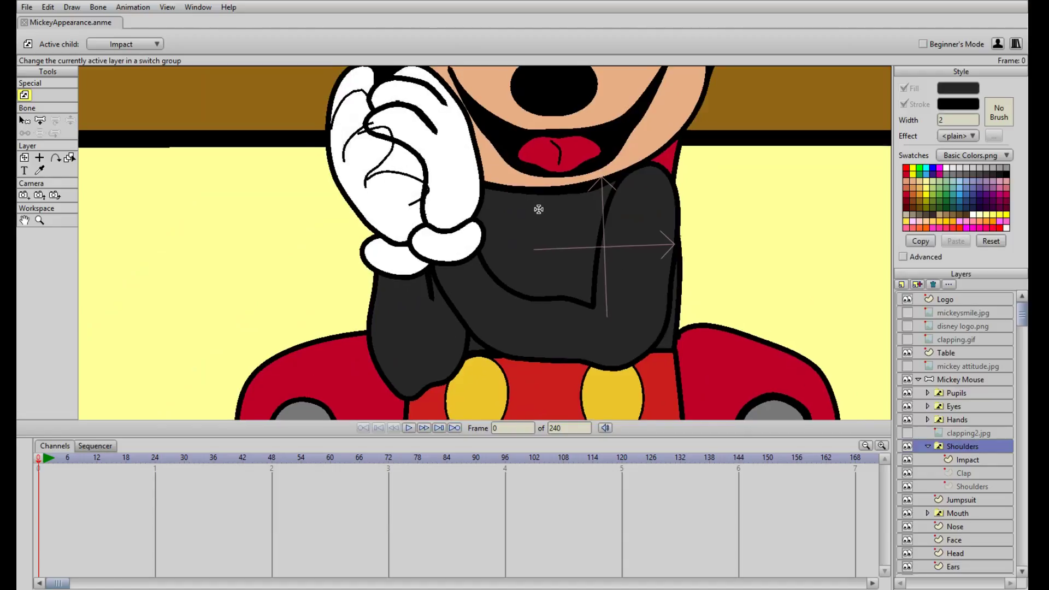
{"action": "scroll", "coordinate": [453, 206], "scroll_direction": "up", "scroll_amount": 2}
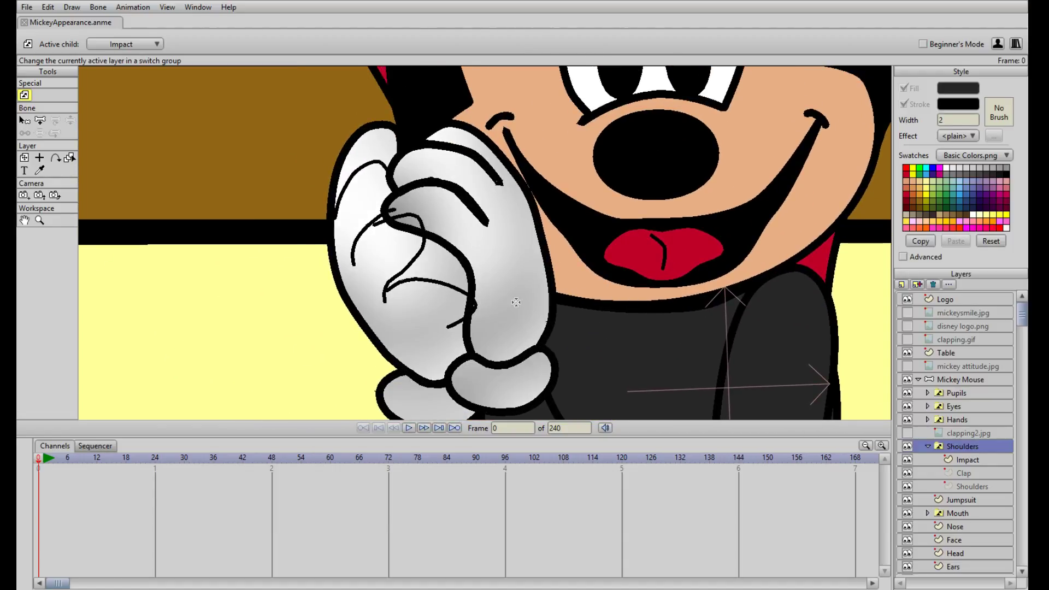
- On the ClapImpact hands layer, send the lowest crease line of the rear glove behind the front glove
{"action": "left_click", "coordinate": [942, 420]}
{"action": "left_click", "coordinate": [927, 419]}
{"action": "left_click", "coordinate": [975, 433]}
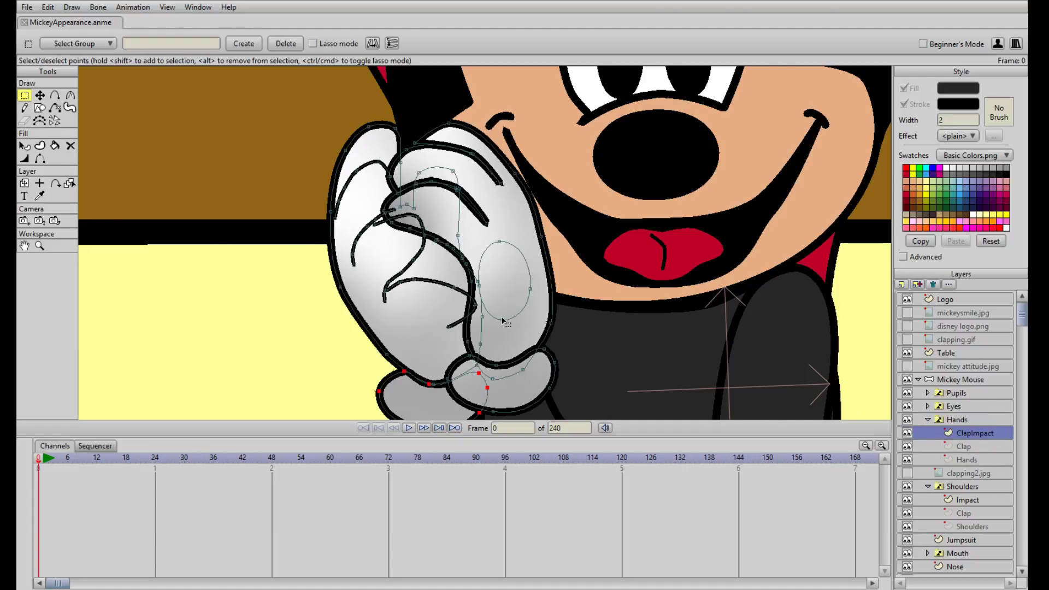
{"action": "scroll", "coordinate": [404, 298], "scroll_direction": "up", "scroll_amount": 1}
{"action": "left_click", "coordinate": [25, 146]}
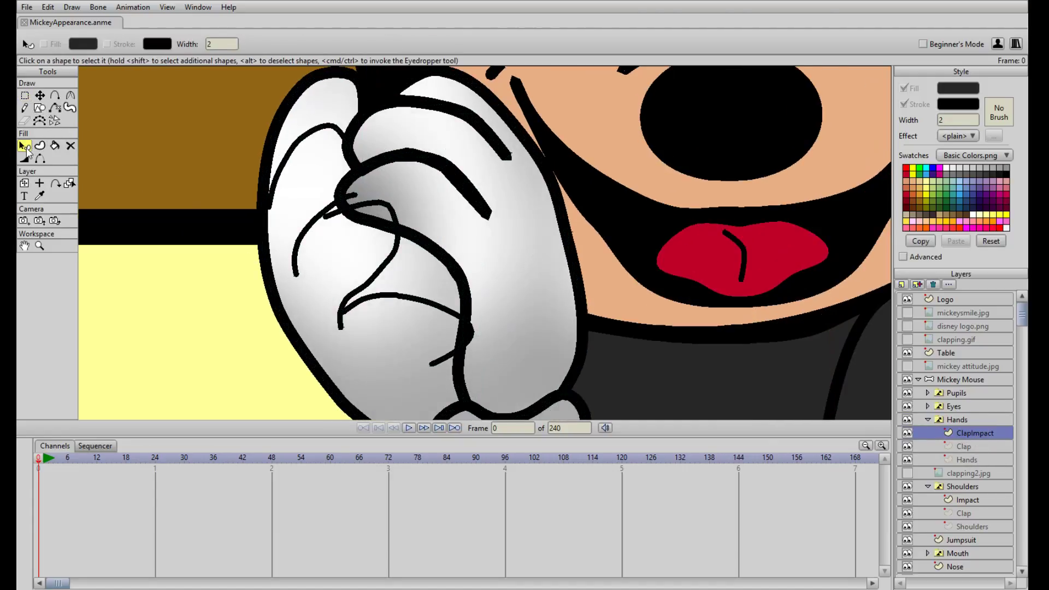
{"action": "left_click", "coordinate": [429, 304]}
{"action": "key", "text": "Delete"}
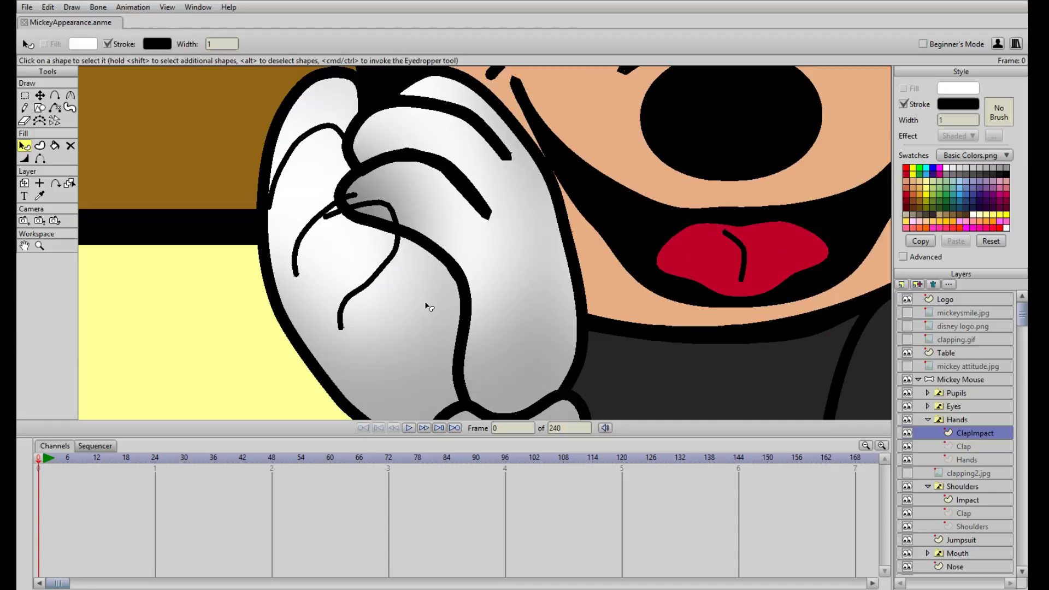
{"action": "key", "text": "ctrl+z"}
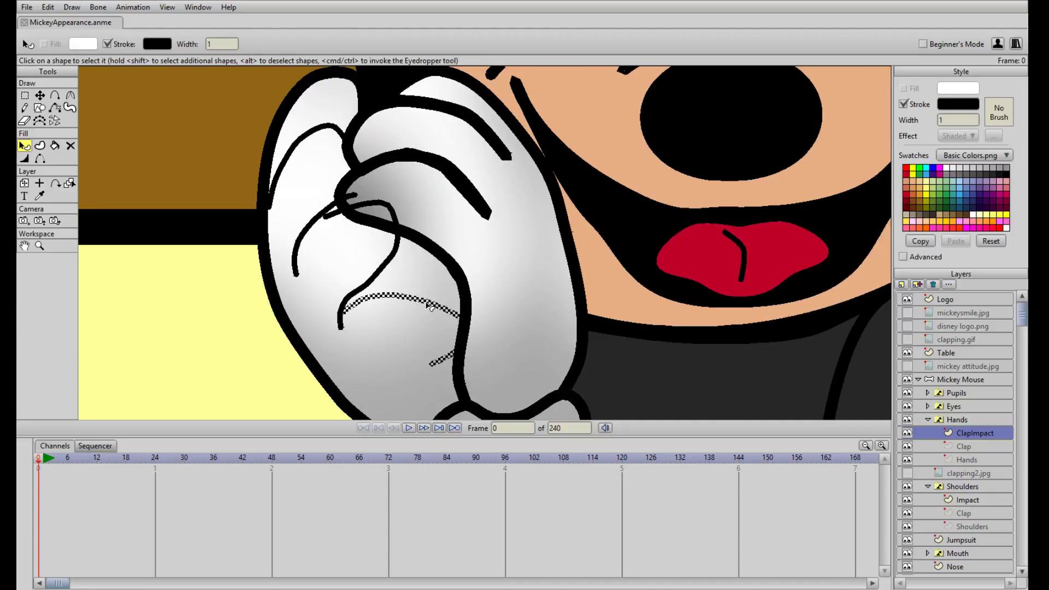
- Send the middle and upper crease lines of the rear glove behind the front glove as well
{"action": "left_click", "coordinate": [393, 213]}
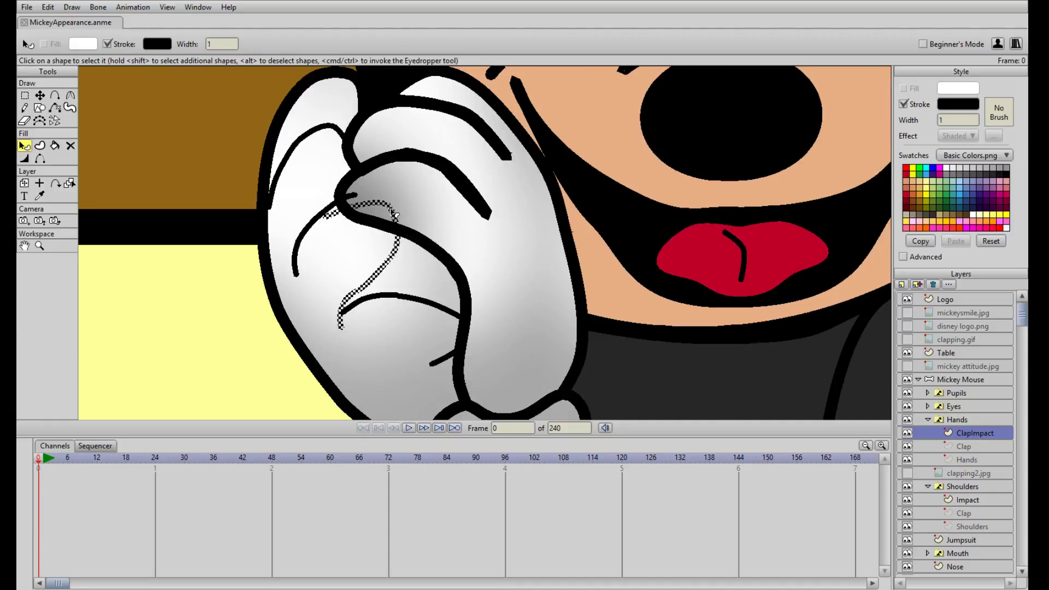
{"action": "key", "text": "Delete"}
{"action": "left_click", "coordinate": [355, 198]}
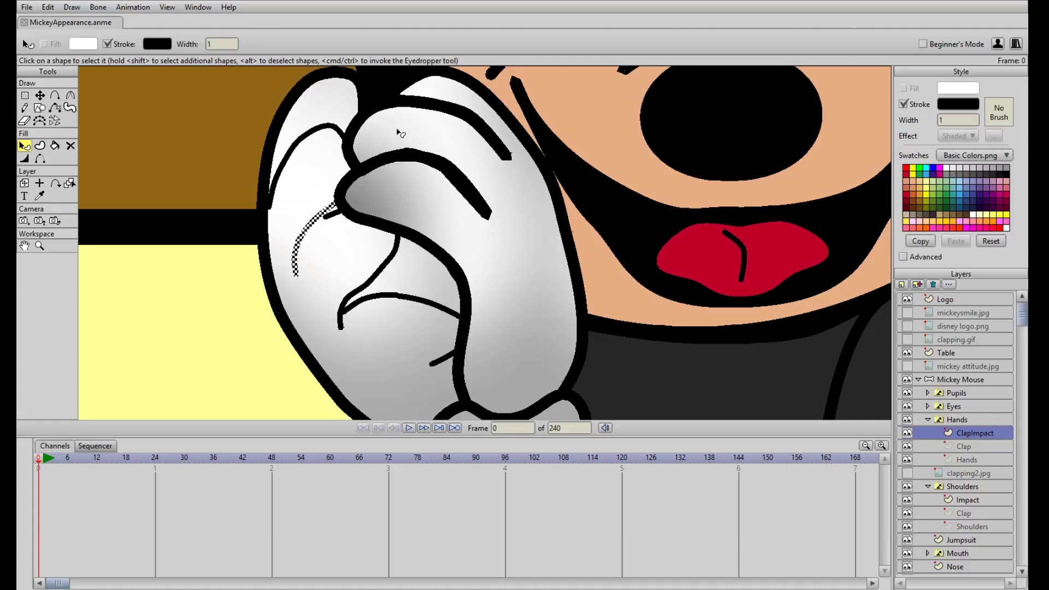
- Examine how the crease lines look on the clasped gloves, both within the whole pose and close up
{"action": "scroll", "coordinate": [398, 131], "scroll_direction": "down", "scroll_amount": 3}
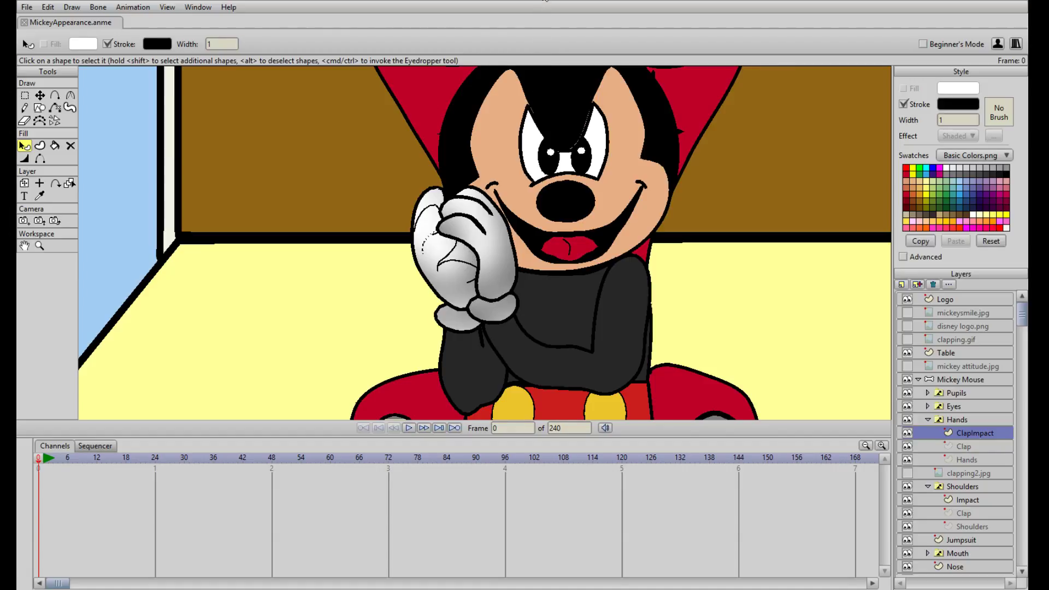
{"action": "scroll", "coordinate": [500, 185], "scroll_direction": "up", "scroll_amount": 3}
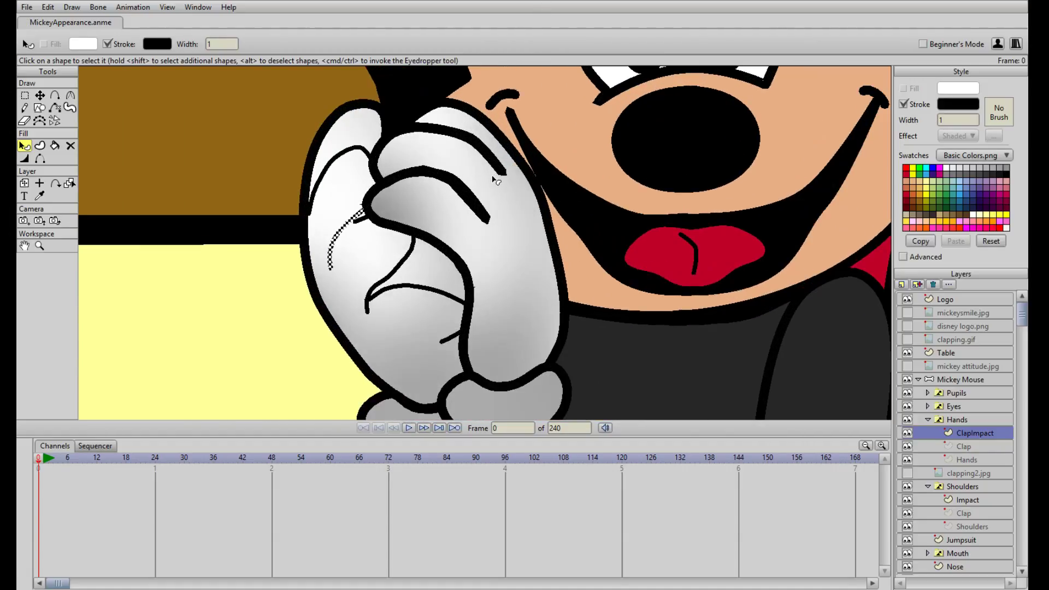
{"action": "scroll", "coordinate": [500, 194], "scroll_direction": "down", "scroll_amount": 3}
{"action": "scroll", "coordinate": [484, 251], "scroll_direction": "up", "scroll_amount": 3}
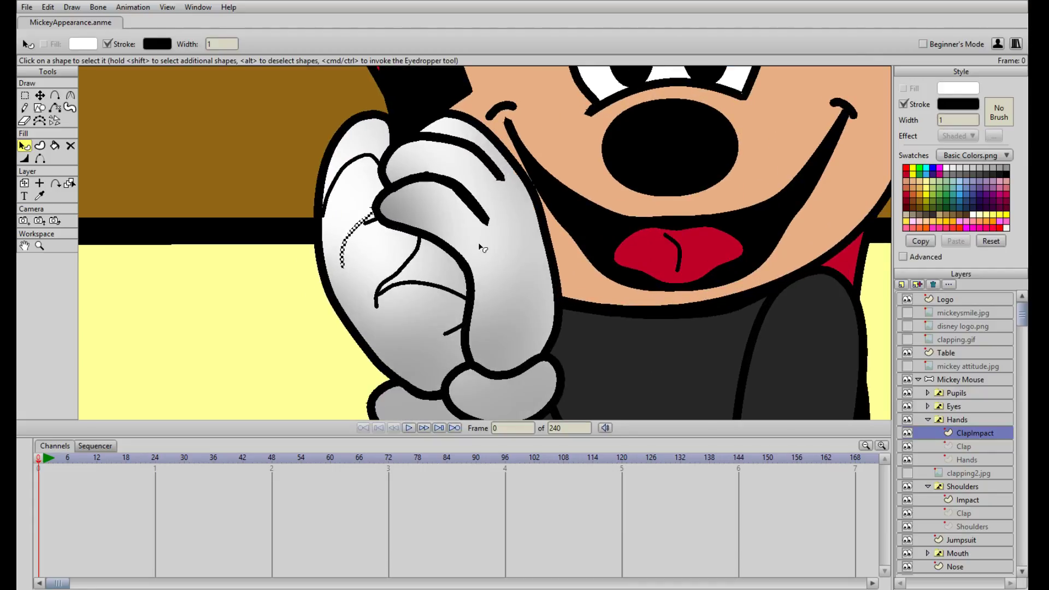
{"action": "left_click_drag", "start_coordinate": [470, 299], "coordinate": [463, 272]}
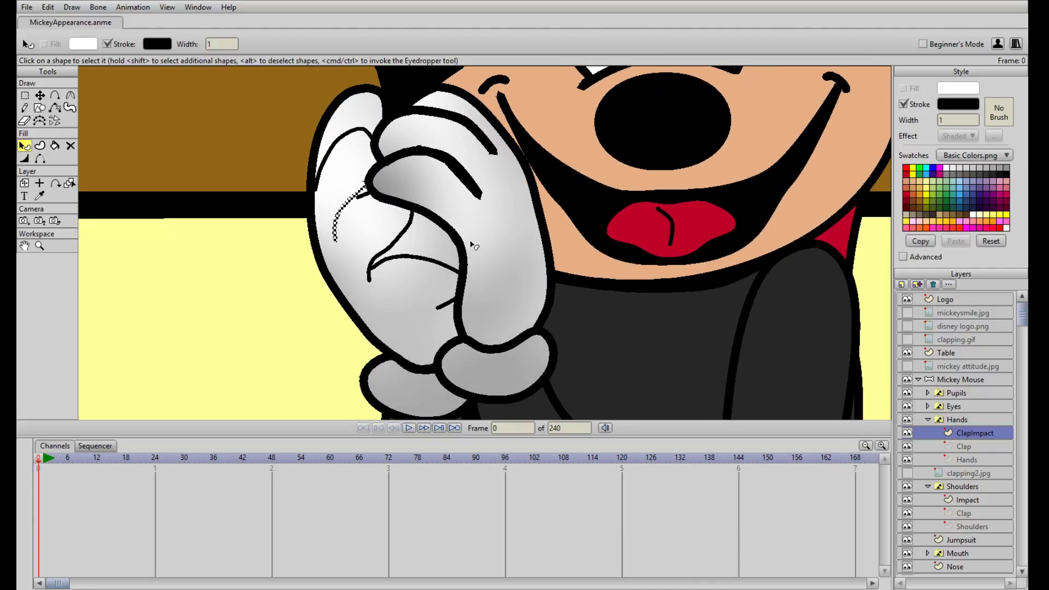
{"action": "scroll", "coordinate": [440, 250], "scroll_direction": "down", "scroll_amount": 1}
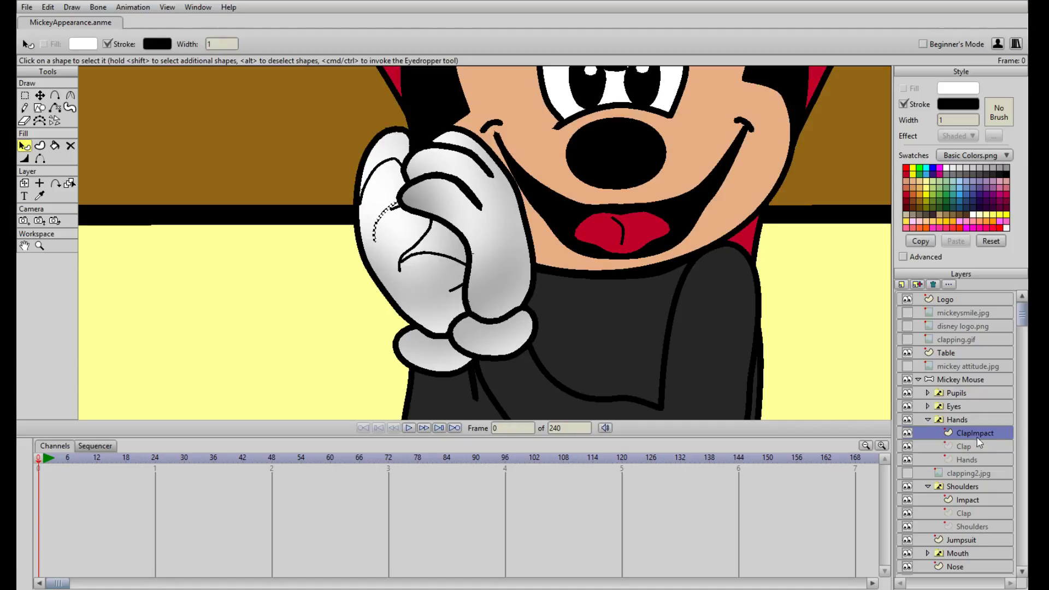
{"action": "scroll", "coordinate": [492, 238], "scroll_direction": "up", "scroll_amount": 1}
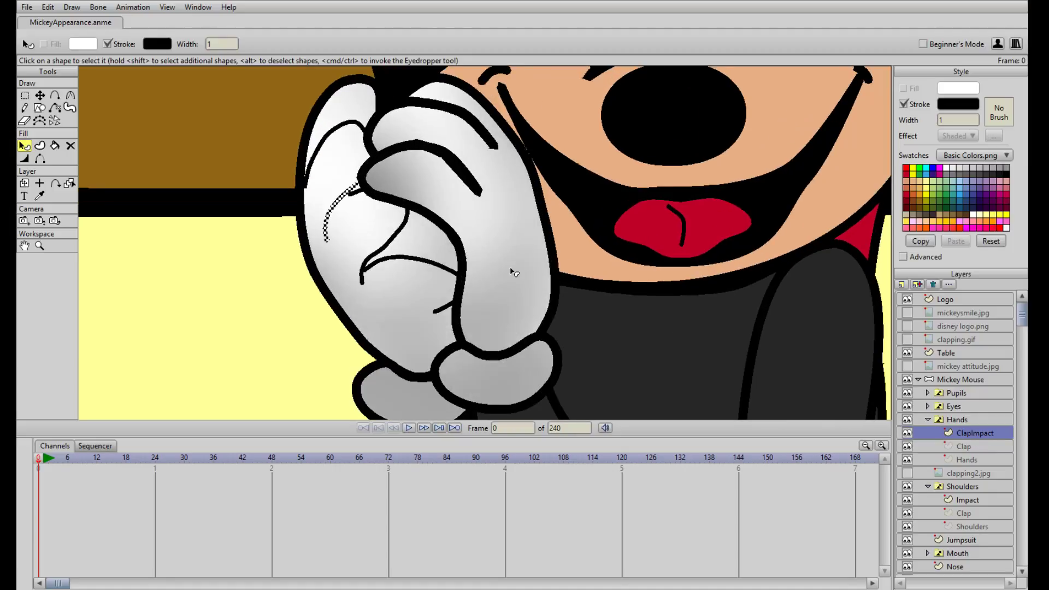
- Duplicate the ClapImpact layer as a hidden backup named save, and return to the ClapImpact layer
{"action": "left_click", "coordinate": [917, 284]}
{"action": "type", "text": "save"}
{"action": "key", "text": "Return"}
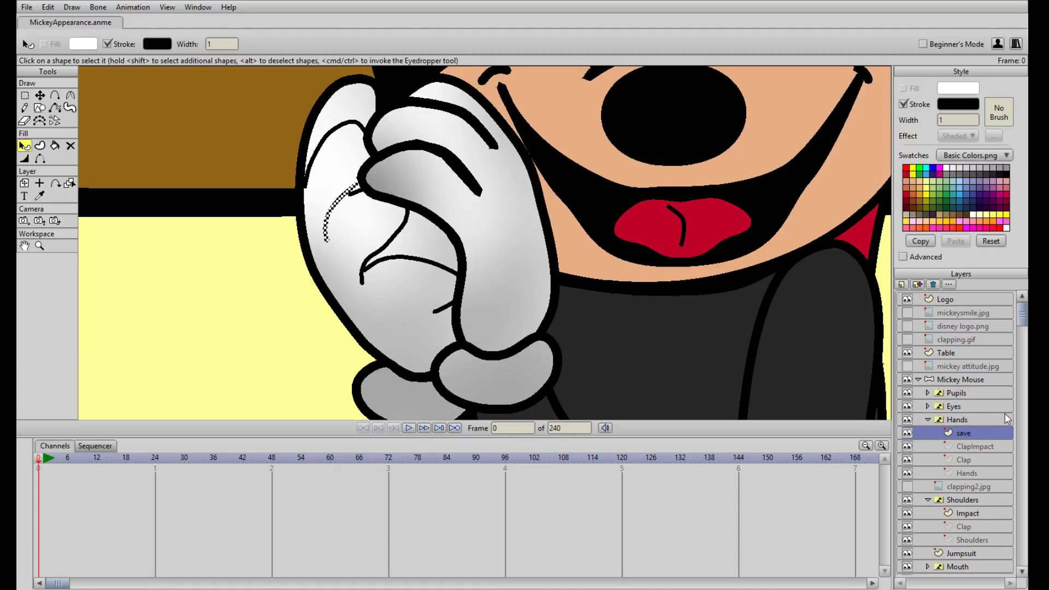
{"action": "left_click", "coordinate": [907, 432]}
{"action": "left_click", "coordinate": [975, 446]}
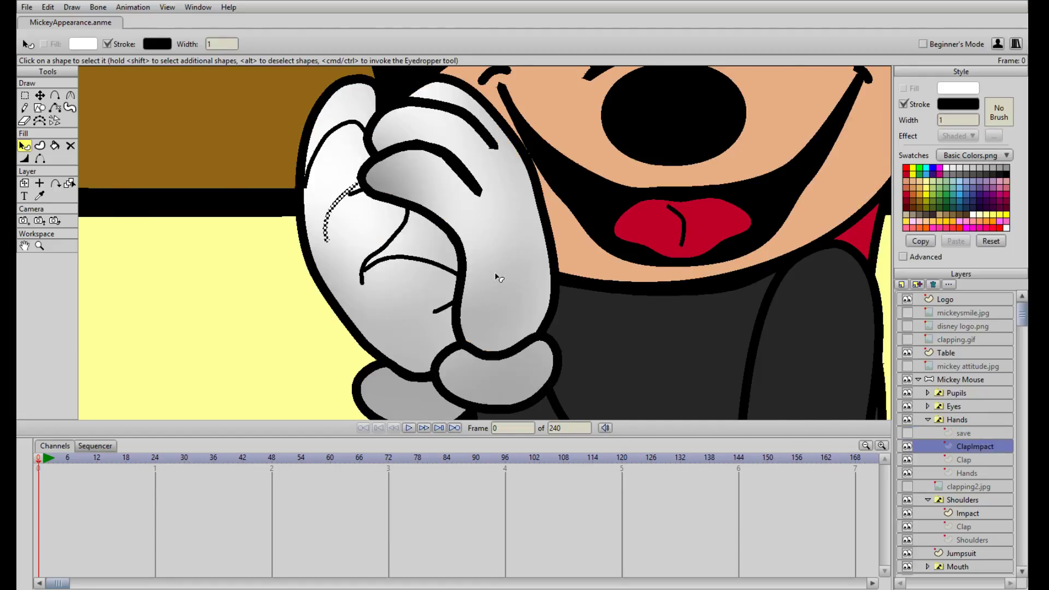
- Straighten the front glove's edge along the rear glove by moving its bulging point inward to just below the finger
{"action": "scroll", "coordinate": [494, 277], "scroll_direction": "up", "scroll_amount": 1}
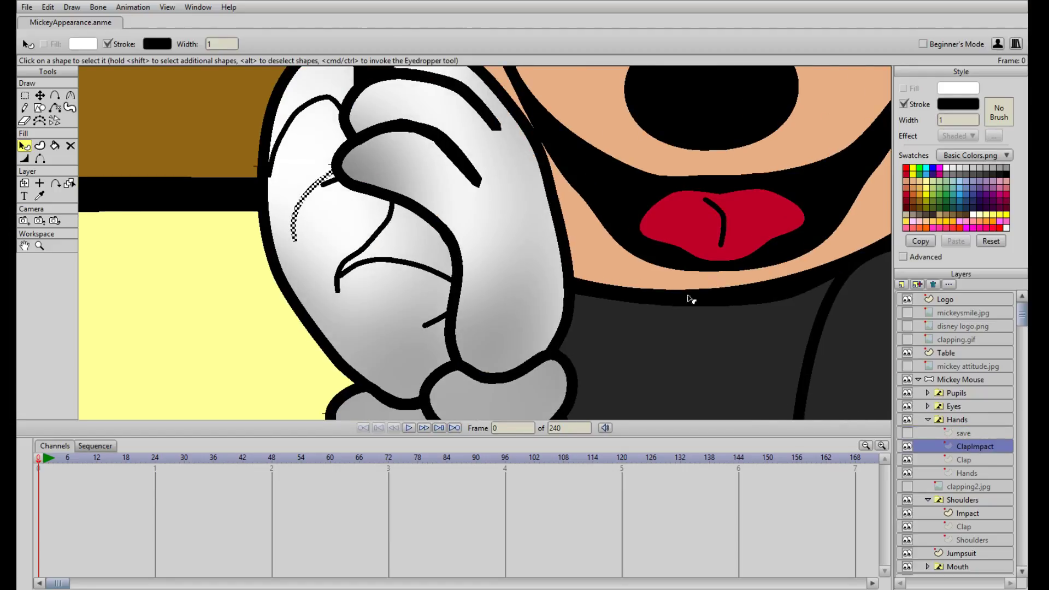
{"action": "key", "text": "t"}
{"action": "scroll", "coordinate": [455, 238], "scroll_direction": "up", "scroll_amount": 2}
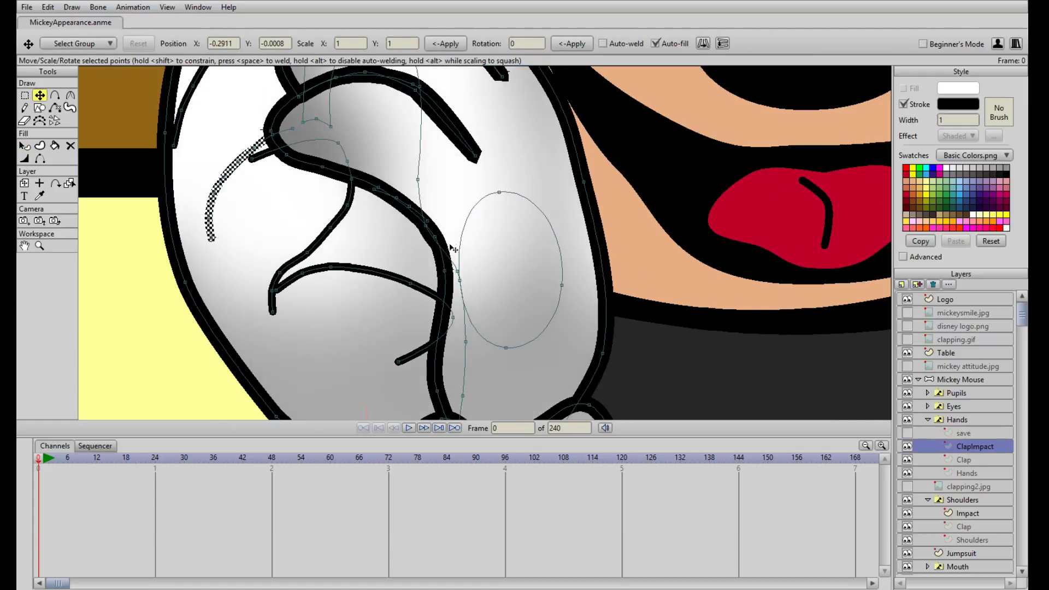
{"action": "left_click", "coordinate": [429, 238]}
{"action": "mouse_move", "coordinate": [431, 241]}
{"action": "left_mouse_down"}
{"action": "mouse_move", "coordinate": [377, 248]}
{"action": "mouse_move", "coordinate": [398, 256]}
{"action": "mouse_move", "coordinate": [365, 250]}
{"action": "mouse_move", "coordinate": [379, 191]}
{"action": "mouse_move", "coordinate": [352, 216]}
{"action": "mouse_move", "coordinate": [339, 197]}
{"action": "left_mouse_up"}
{"action": "scroll", "coordinate": [361, 204], "scroll_direction": "down", "scroll_amount": 5}
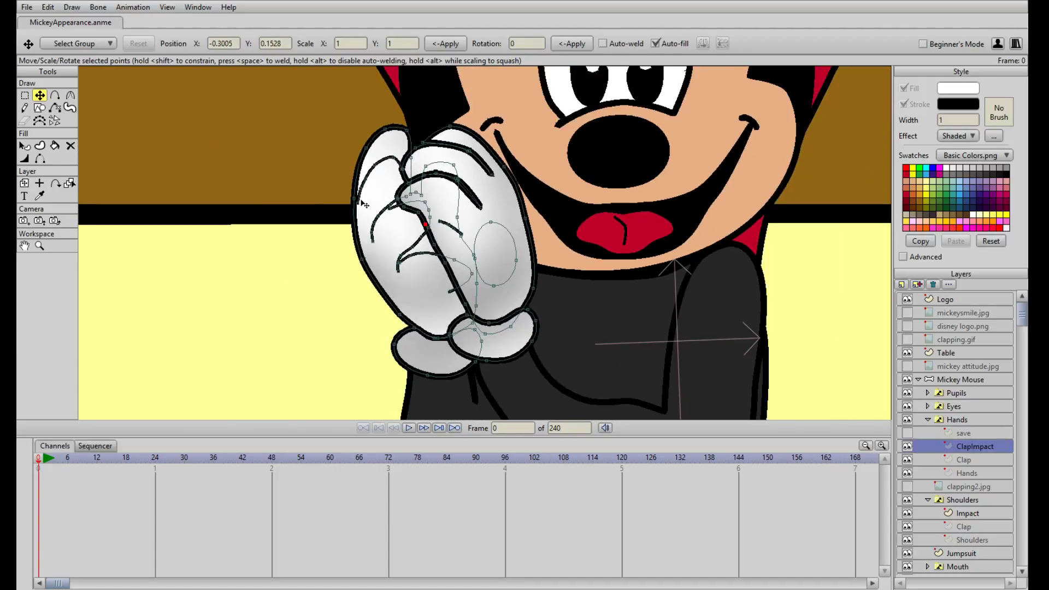
- Move the outer end of the rear glove's lowest crease closer to the front glove's edge to shorten the line
{"action": "scroll", "coordinate": [361, 204], "scroll_direction": "up", "scroll_amount": 3}
{"action": "left_click", "coordinate": [346, 271]}
{"action": "left_click_drag", "start_coordinate": [346, 271], "coordinate": [378, 274]}
- Raise the middle crease line in front of the front glove's outline so that its curve overlaps the glove edge
{"action": "left_click", "coordinate": [358, 251]}
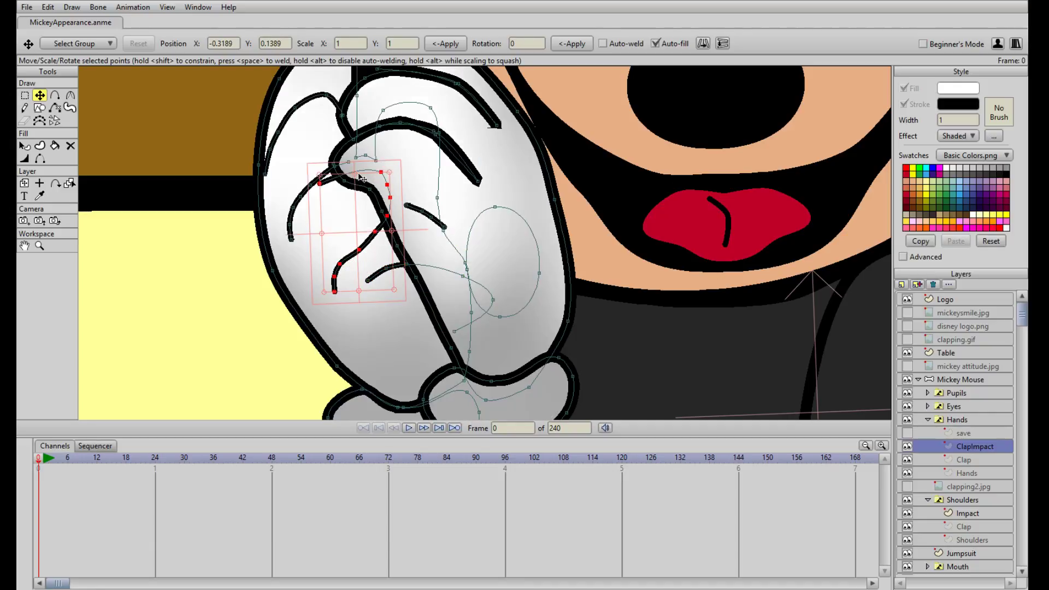
{"action": "left_click", "coordinate": [24, 146]}
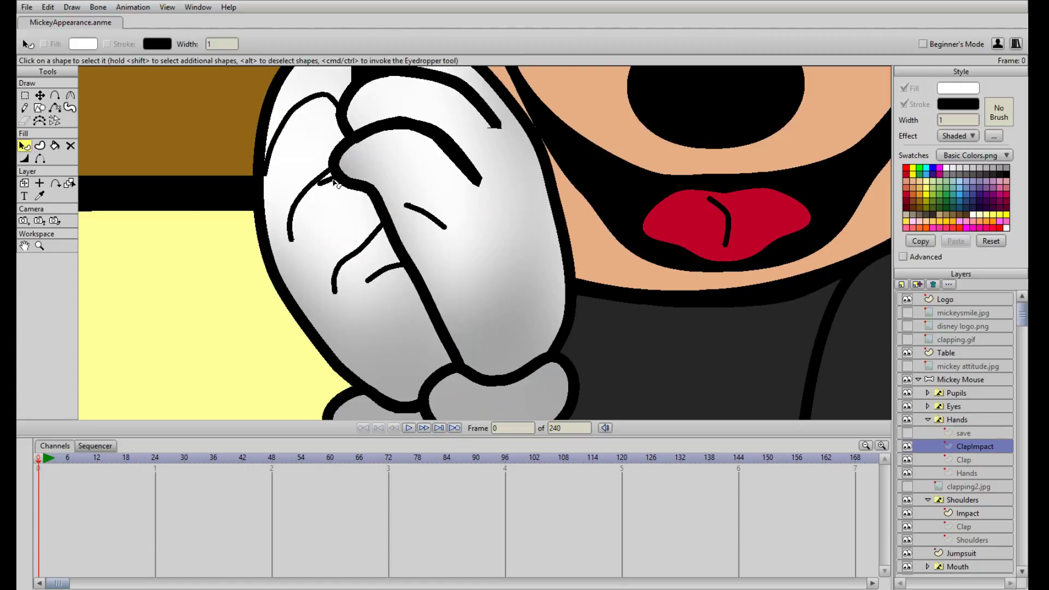
{"action": "left_click", "coordinate": [341, 186]}
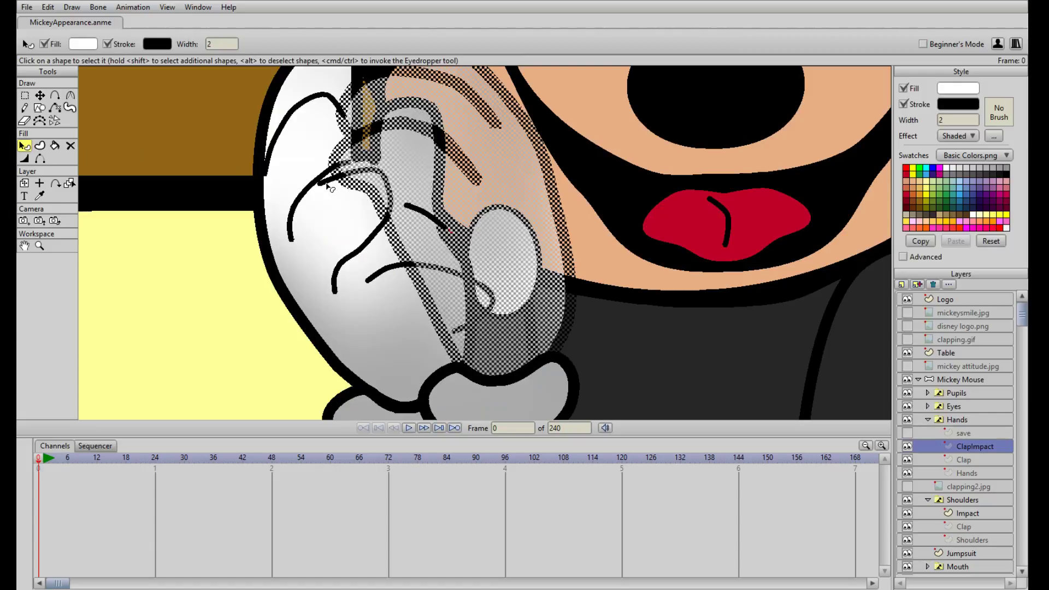
{"action": "left_click", "coordinate": [328, 185]}
{"action": "key", "text": "Up"}
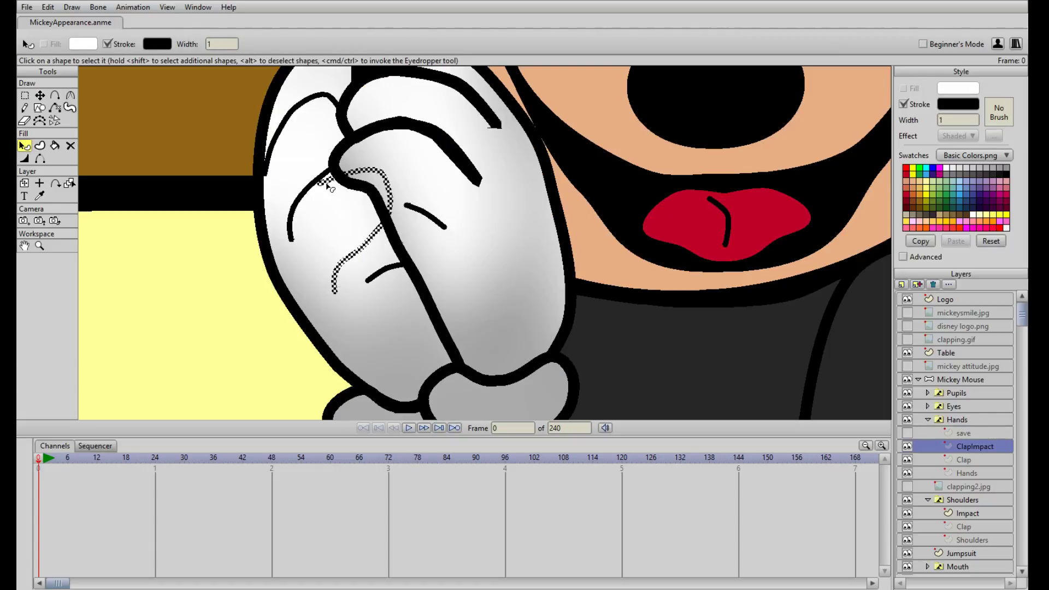
{"action": "left_click", "coordinate": [336, 205]}
{"action": "scroll", "coordinate": [361, 200], "scroll_direction": "down", "scroll_amount": 6}
{"action": "scroll", "coordinate": [361, 200], "scroll_direction": "up", "scroll_amount": 5}
{"action": "left_click", "coordinate": [229, 219]}
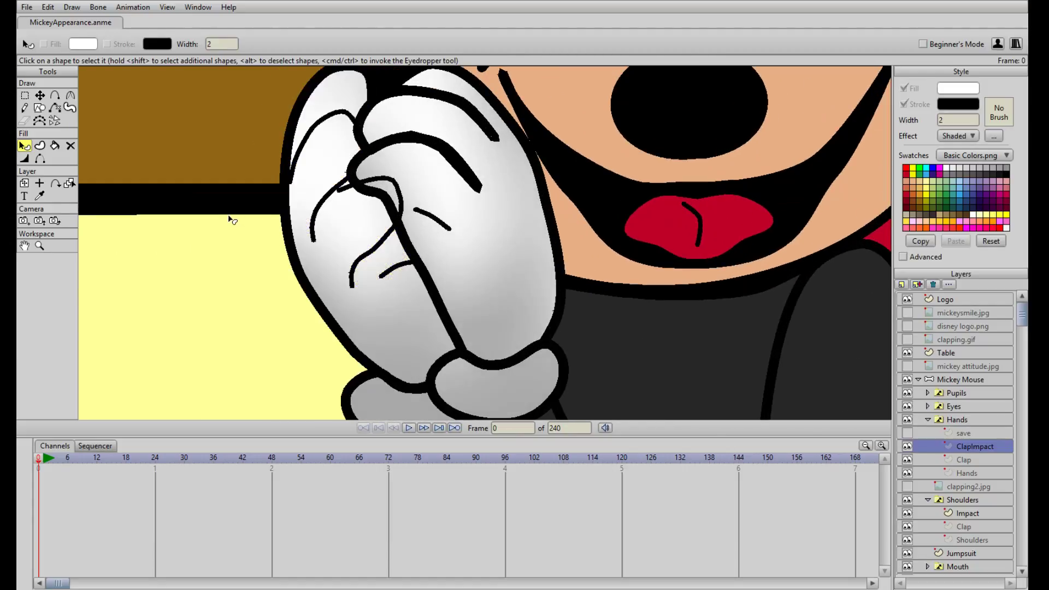
- Add a point on the front glove's edge where the middle crease meets it, and hide the outline segment above
{"action": "scroll", "coordinate": [375, 146], "scroll_direction": "up", "scroll_amount": 4}
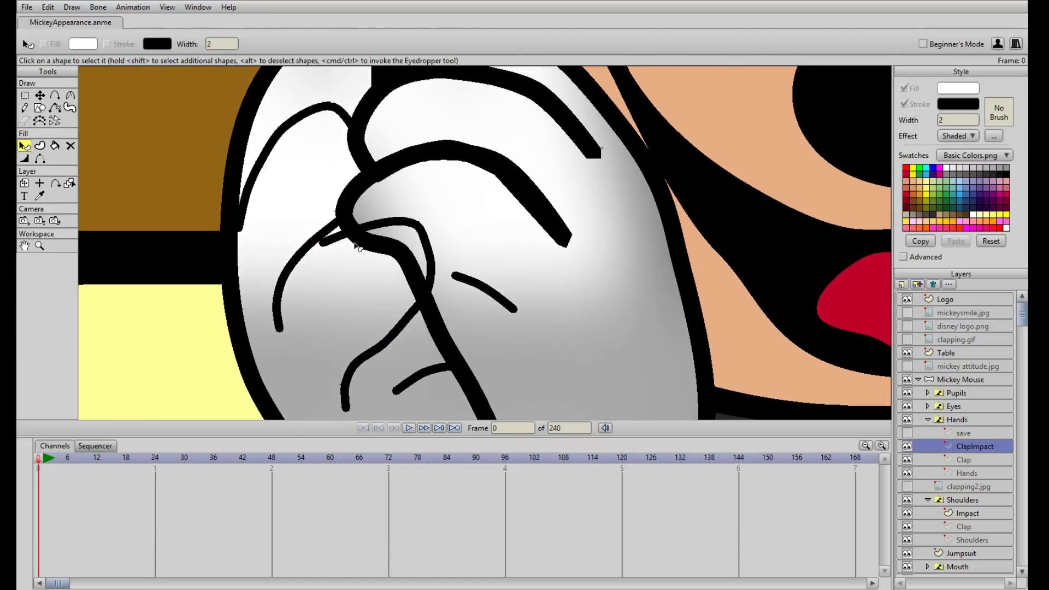
{"action": "key", "text": "a"}
{"action": "left_click", "coordinate": [348, 226]}
{"action": "left_click", "coordinate": [426, 303]}
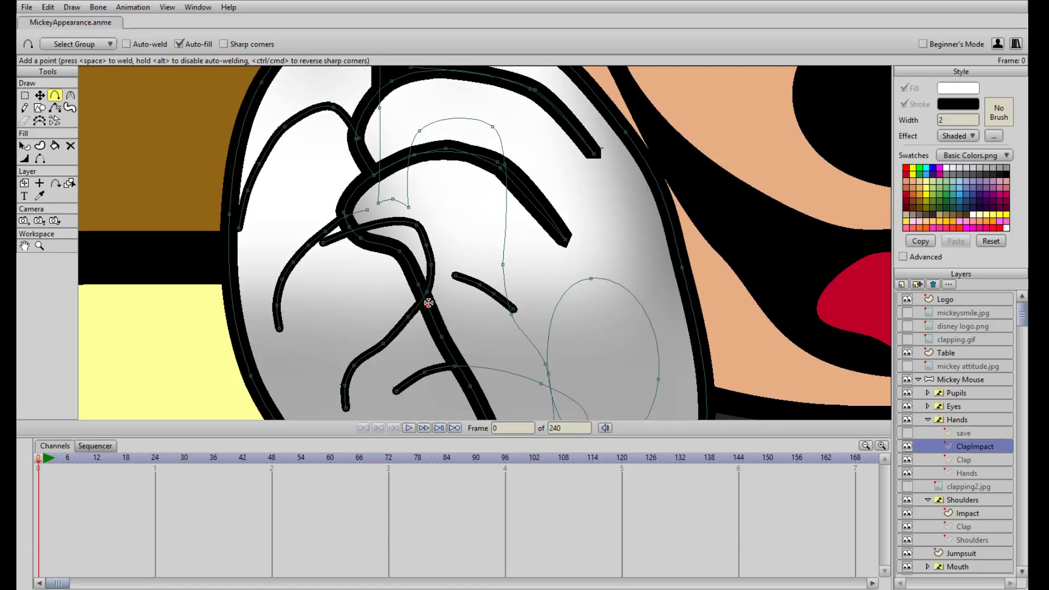
{"action": "left_click", "coordinate": [40, 158]}
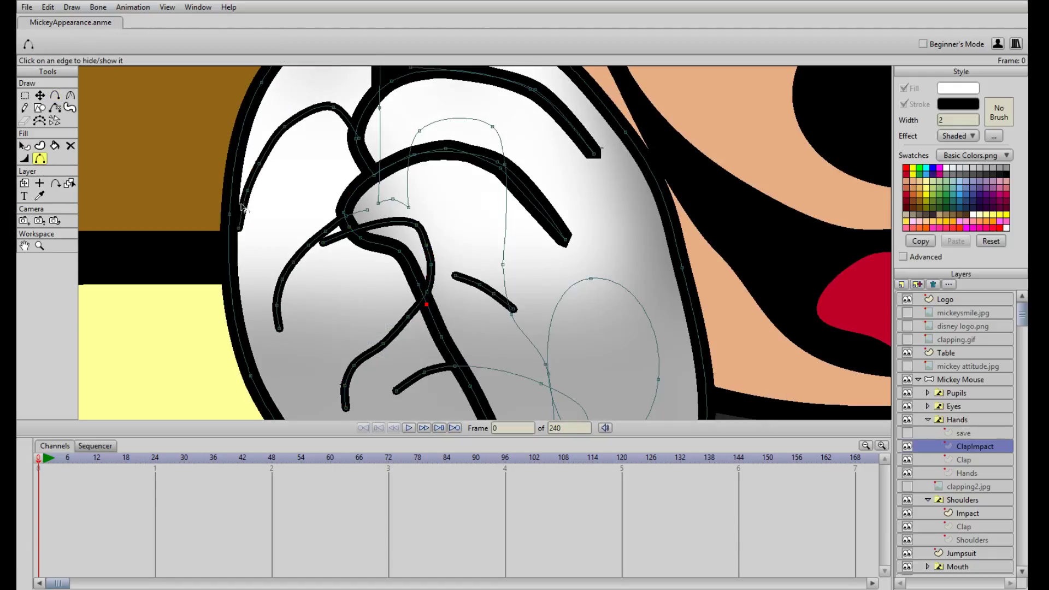
{"action": "left_click", "coordinate": [369, 243]}
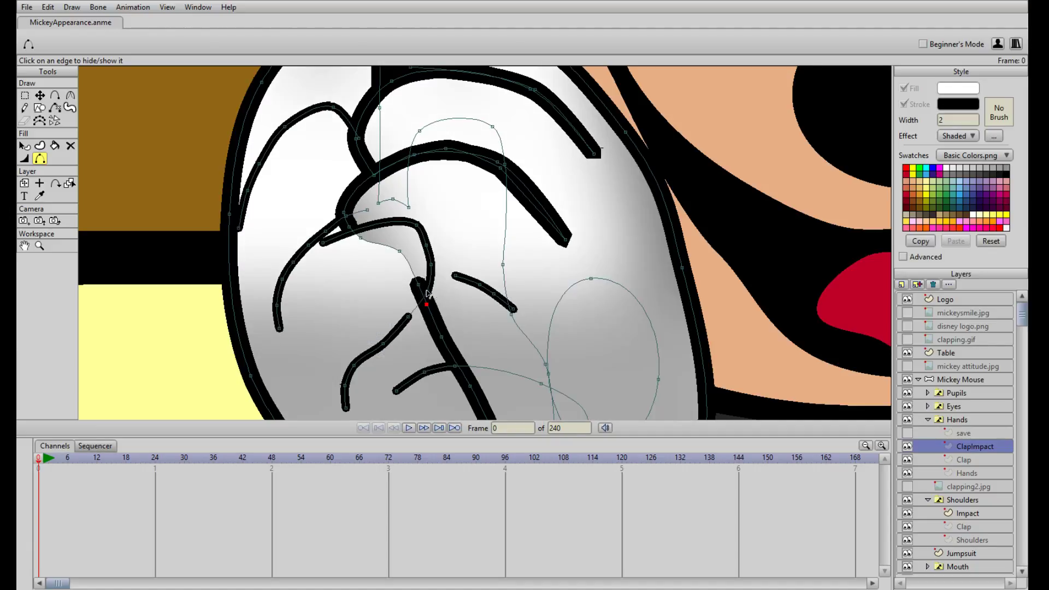
- Examine the front glove's hidden edge and the raised crease within the whole scene and close up
{"action": "scroll", "coordinate": [473, 252], "scroll_direction": "down", "scroll_amount": 6}
{"action": "scroll", "coordinate": [474, 252], "scroll_direction": "up", "scroll_amount": 4}
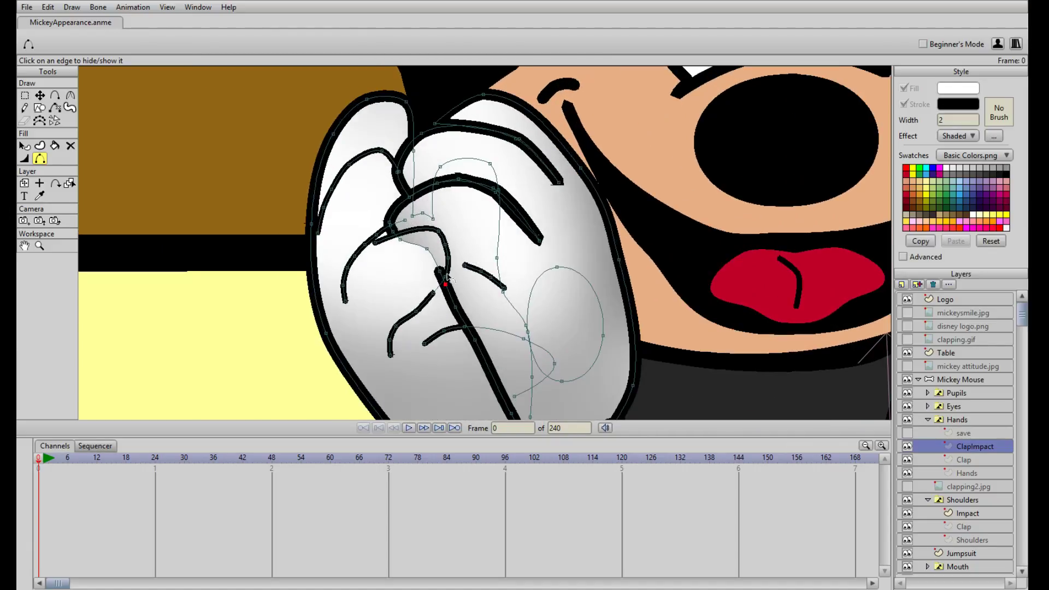
{"action": "scroll", "coordinate": [444, 279], "scroll_direction": "down", "scroll_amount": 3}
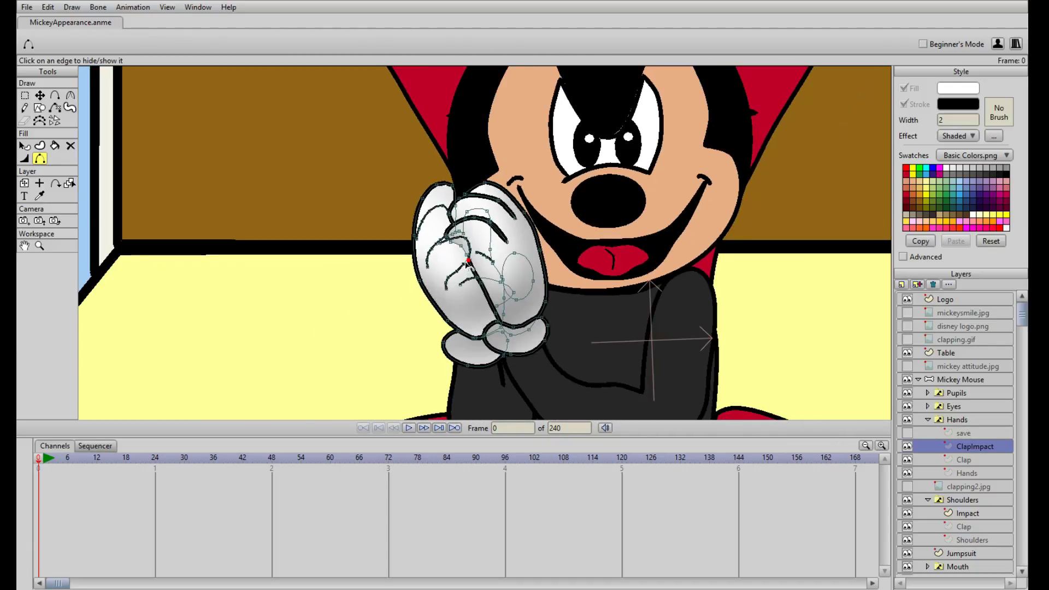
{"action": "scroll", "coordinate": [468, 264], "scroll_direction": "down", "scroll_amount": 3}
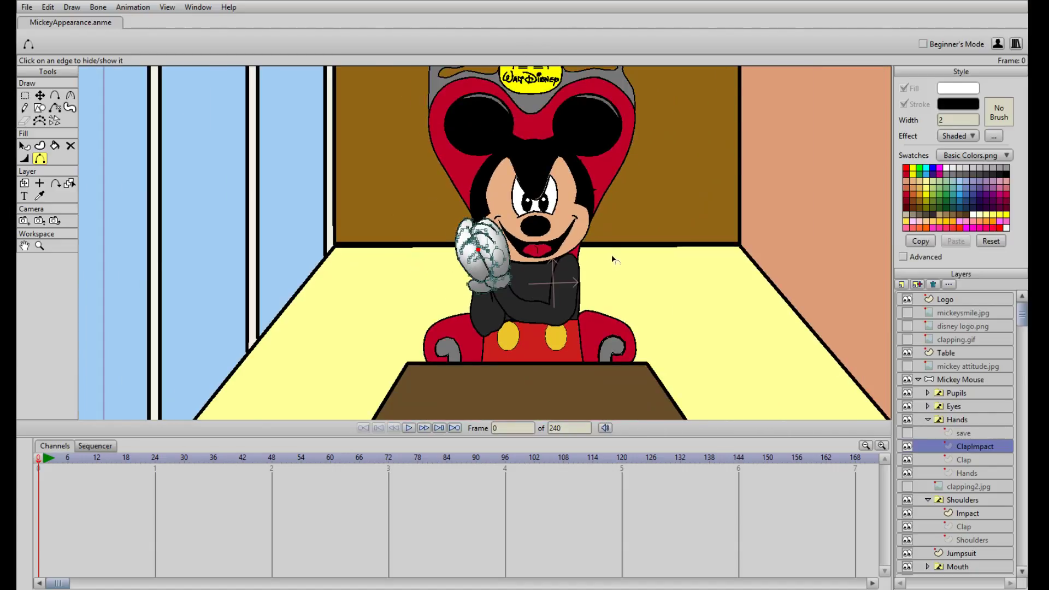
{"action": "scroll", "coordinate": [493, 261], "scroll_direction": "up", "scroll_amount": 3}
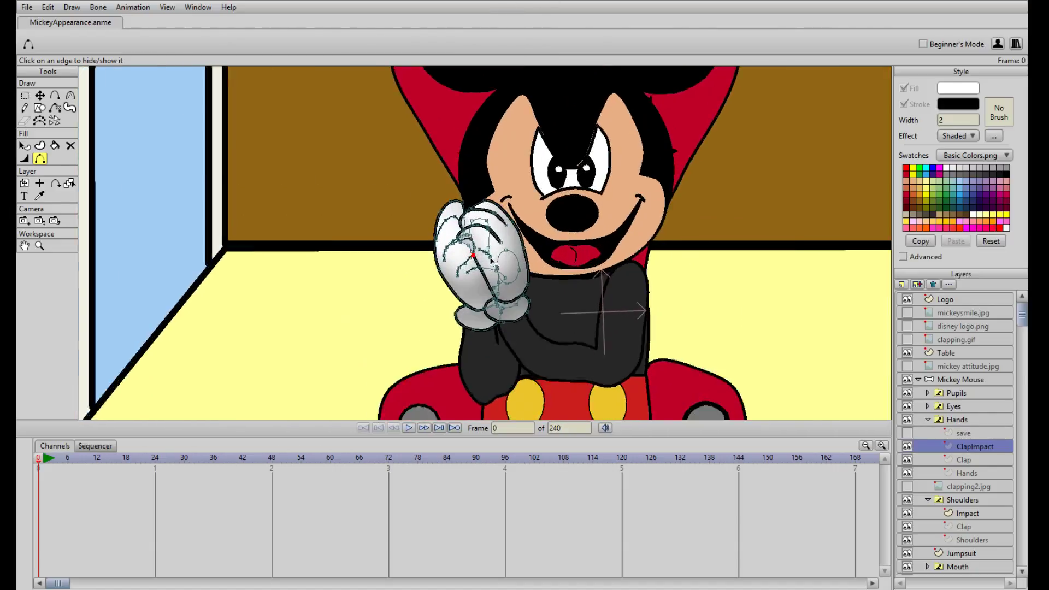
{"action": "scroll", "coordinate": [493, 262], "scroll_direction": "up", "scroll_amount": 5}
{"action": "left_click", "coordinate": [360, 206]}
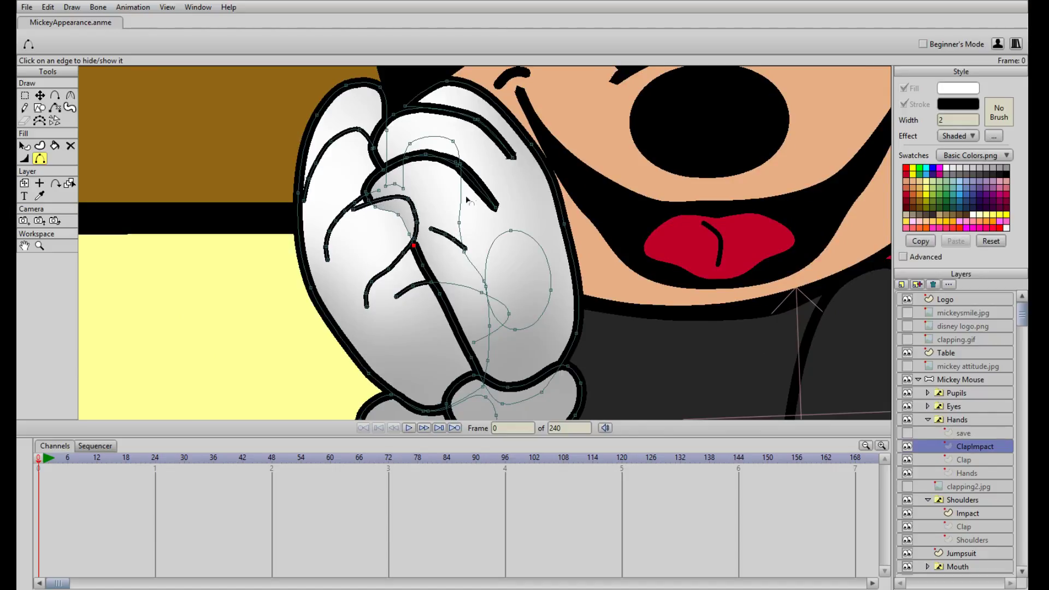
{"action": "scroll", "coordinate": [451, 240], "scroll_direction": "up", "scroll_amount": 3}
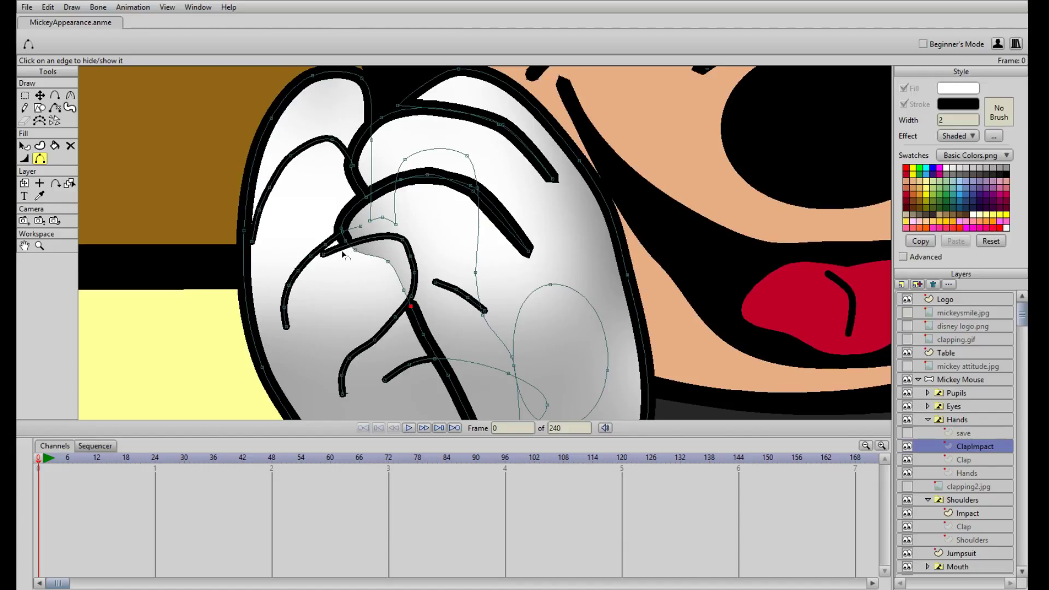
- Tuck the middle crease's loose tip against the finger's base and move the upper crease's points into a straighter line
{"action": "key", "text": "t"}
{"action": "left_click", "coordinate": [323, 254]}
{"action": "mouse_move", "coordinate": [326, 256]}
{"action": "left_mouse_down"}
{"action": "mouse_move", "coordinate": [346, 246]}
{"action": "mouse_move", "coordinate": [327, 249]}
{"action": "mouse_move", "coordinate": [302, 278]}
{"action": "mouse_move", "coordinate": [307, 324]}
{"action": "mouse_move", "coordinate": [313, 296]}
{"action": "left_mouse_up"}
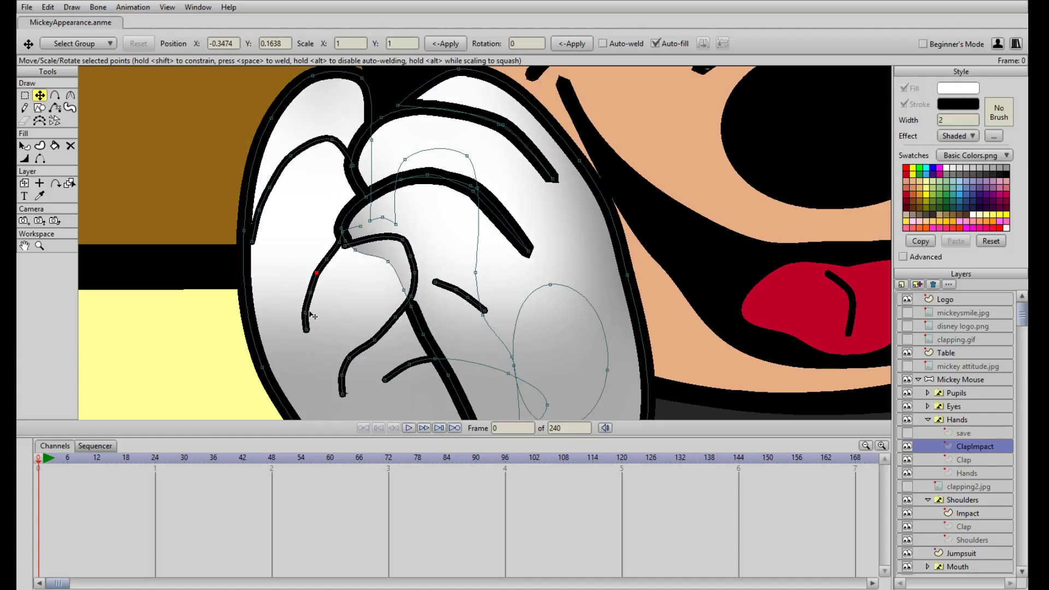
{"action": "key", "text": "g"}
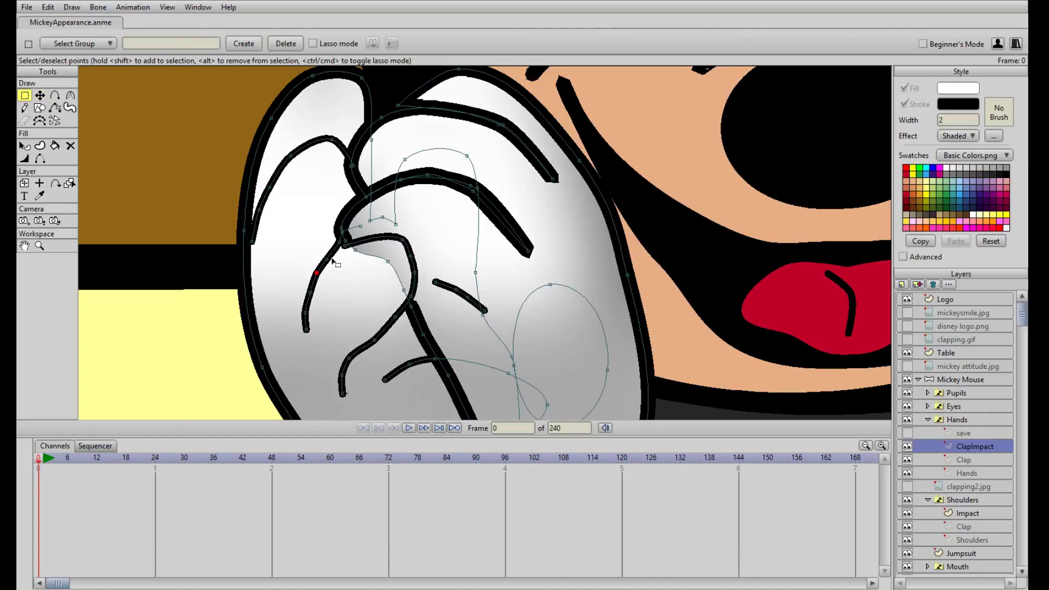
{"action": "left_click", "coordinate": [326, 262]}
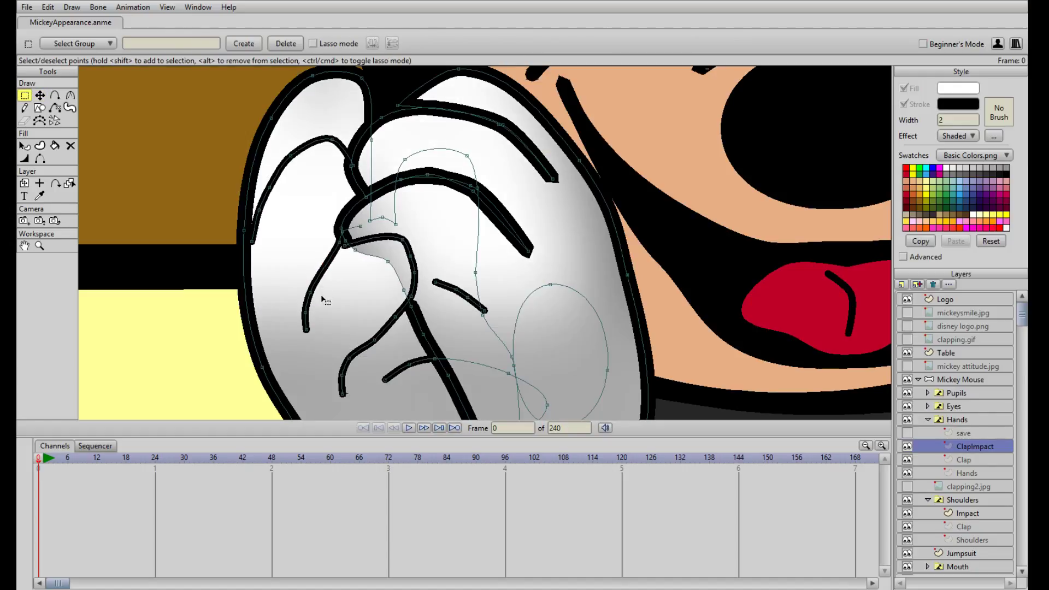
- Move points on the rear glove's left crease to bend and shorten it, and adjust the upper finger crease beside the outline
{"action": "key", "text": "t"}
{"action": "left_click", "coordinate": [309, 274]}
{"action": "mouse_move", "coordinate": [310, 278]}
{"action": "left_mouse_down"}
{"action": "mouse_move", "coordinate": [314, 268]}
{"action": "mouse_move", "coordinate": [309, 323]}
{"action": "mouse_move", "coordinate": [310, 283]}
{"action": "left_mouse_up"}
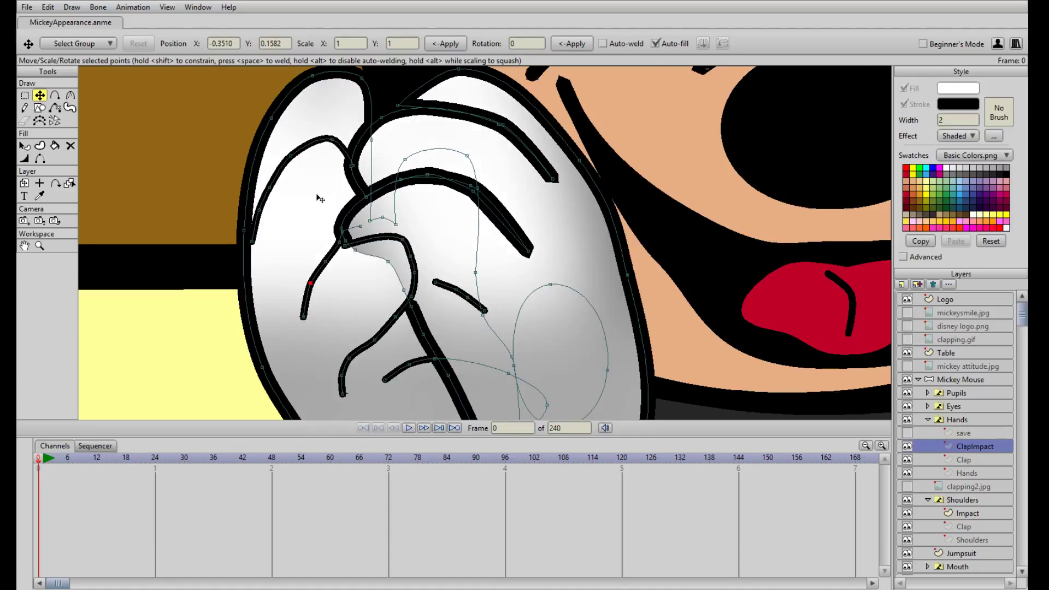
{"action": "scroll", "coordinate": [323, 203], "scroll_direction": "down", "scroll_amount": 3}
{"action": "scroll", "coordinate": [330, 221], "scroll_direction": "up", "scroll_amount": 3}
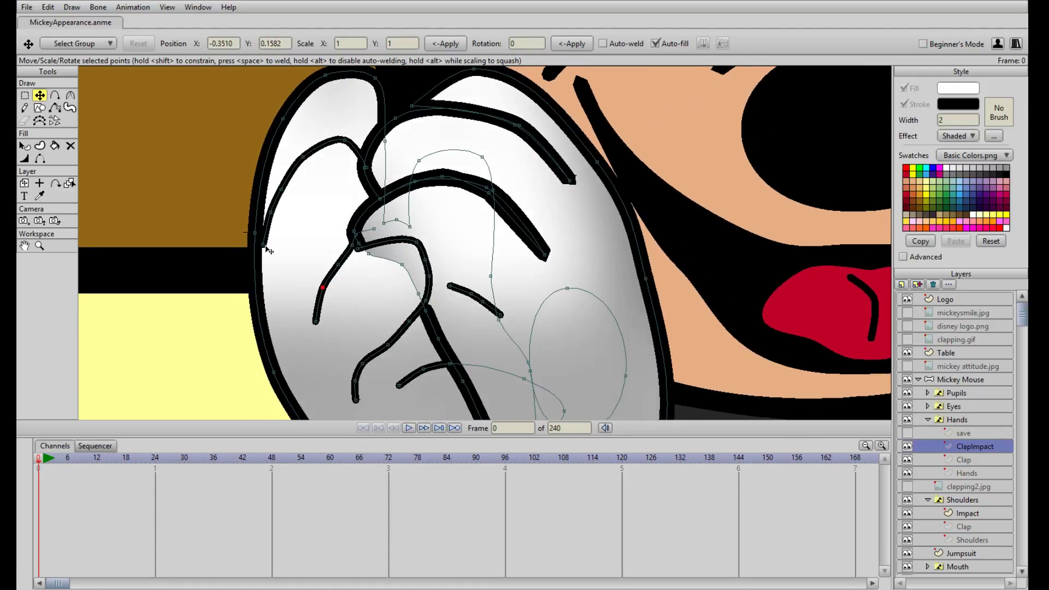
{"action": "left_click", "coordinate": [270, 211]}
{"action": "scroll", "coordinate": [485, 273], "scroll_direction": "down", "scroll_amount": 2}
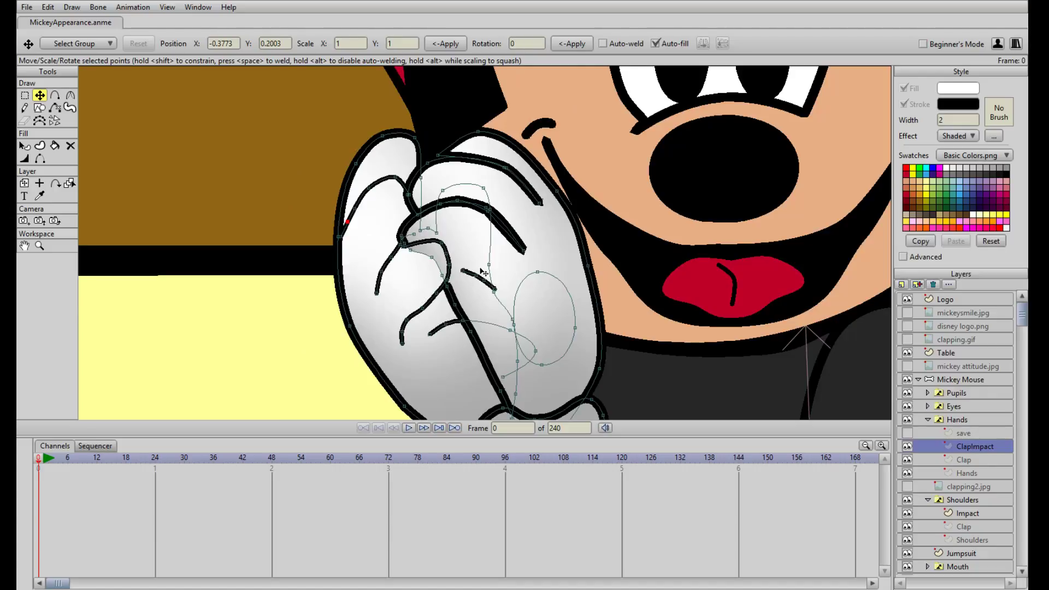
- Delete the short lowest crease line that crosses from the rear glove behind the front glove's edge
{"action": "scroll", "coordinate": [482, 270], "scroll_direction": "down", "scroll_amount": 2}
{"action": "scroll", "coordinate": [470, 268], "scroll_direction": "up", "scroll_amount": 4}
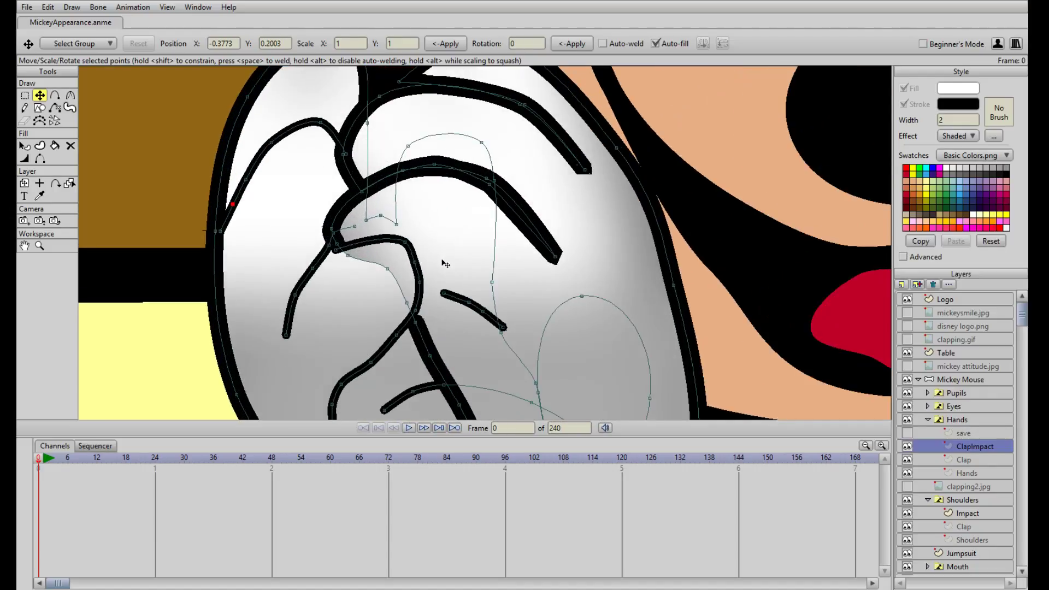
{"action": "left_click_drag", "start_coordinate": [461, 259], "coordinate": [460, 154]}
{"action": "left_click_drag", "start_coordinate": [468, 228], "coordinate": [467, 107]}
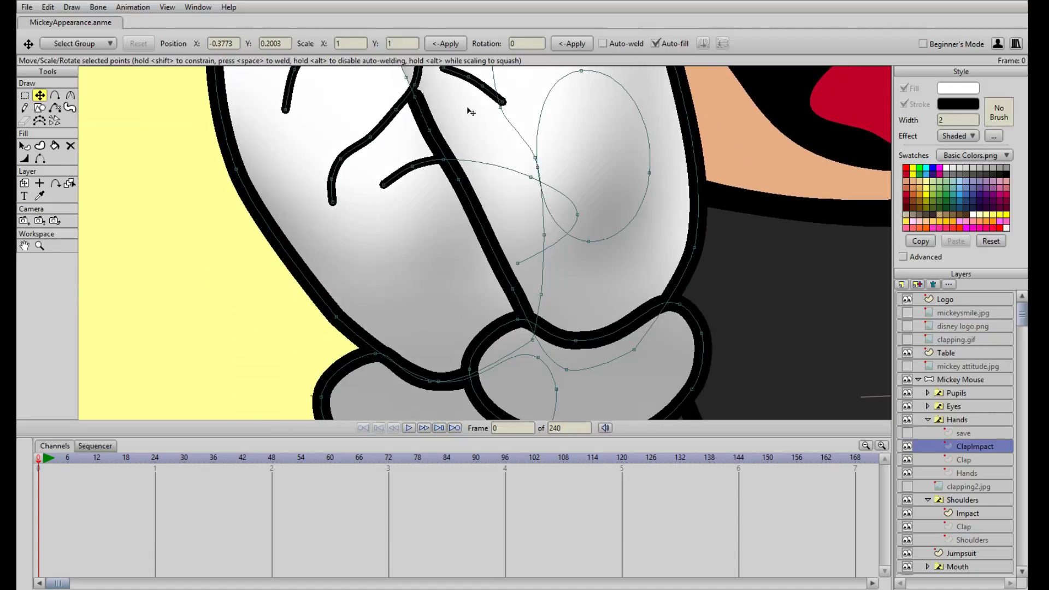
{"action": "scroll", "coordinate": [480, 150], "scroll_direction": "down", "scroll_amount": 3}
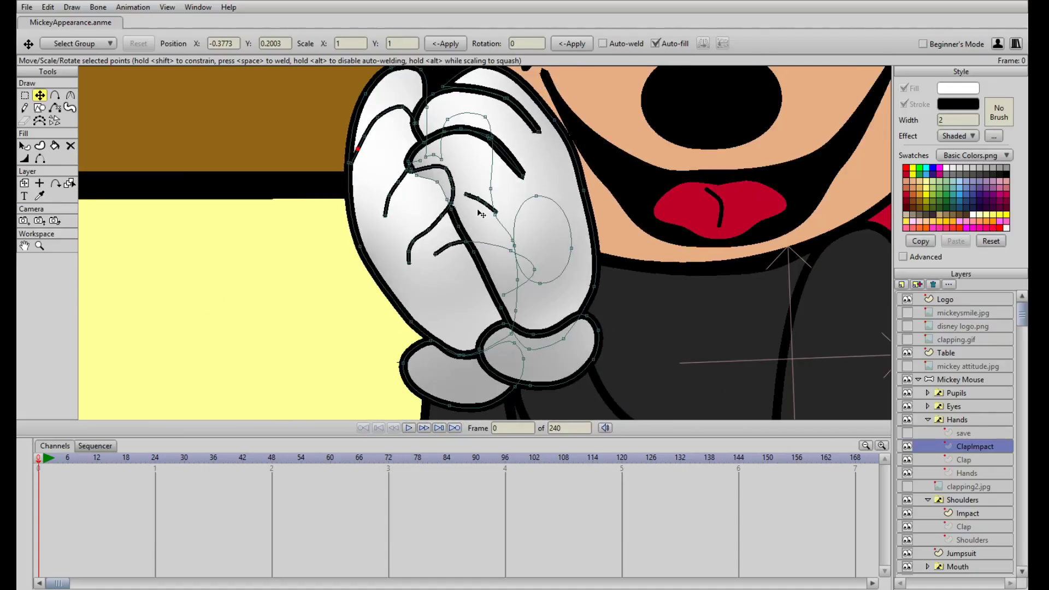
{"action": "double_click", "coordinate": [460, 247]}
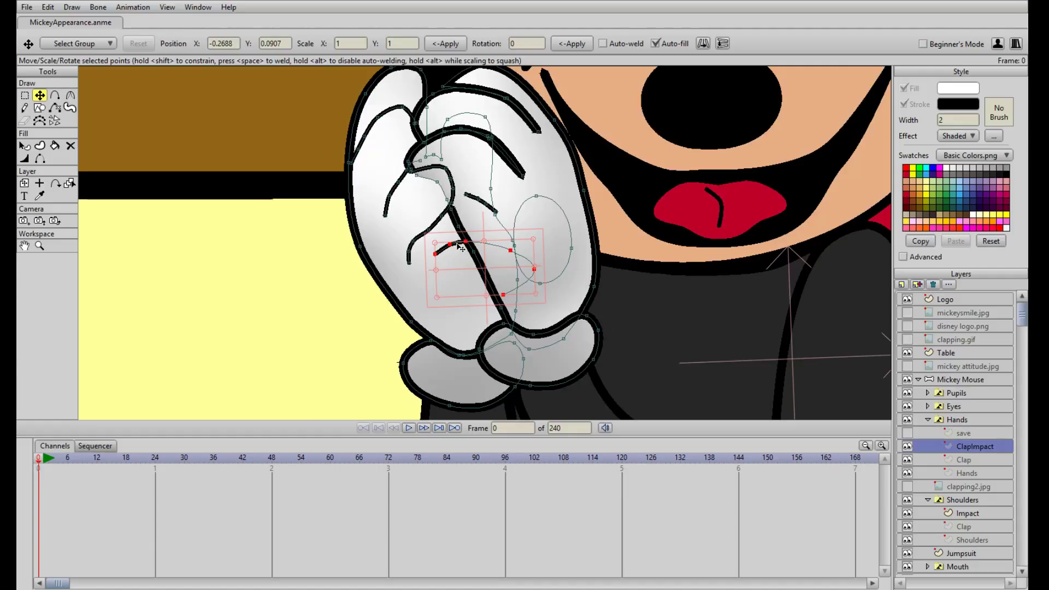
{"action": "key", "text": "Delete"}
{"action": "scroll", "coordinate": [462, 247], "scroll_direction": "down", "scroll_amount": 4}
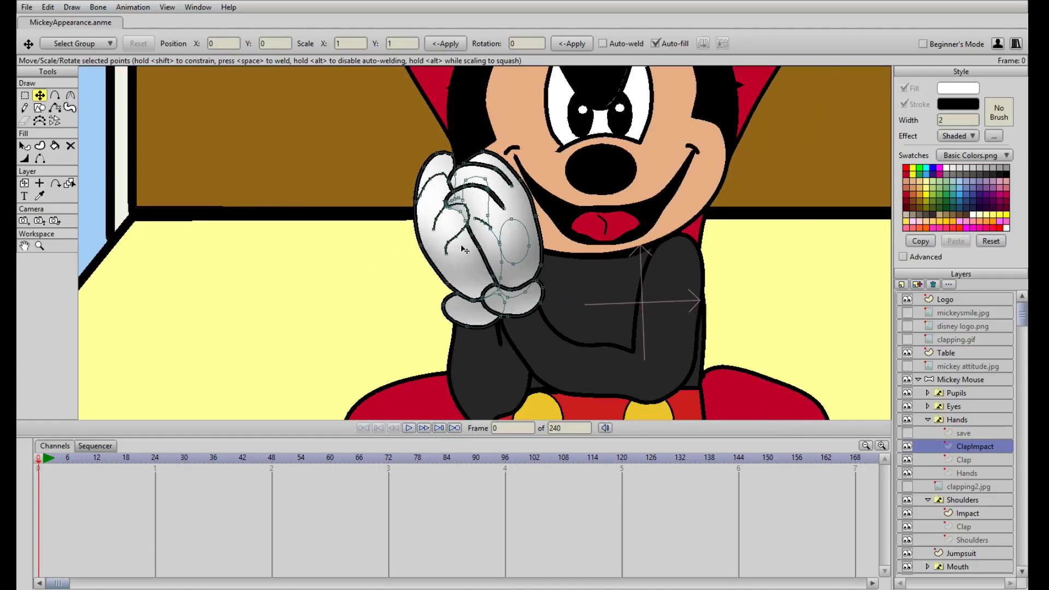
- Reshape the rear glove's remaining lower crease by moving its points and pulling its free end inward
{"action": "scroll", "coordinate": [462, 247], "scroll_direction": "up", "scroll_amount": 5}
{"action": "scroll", "coordinate": [463, 250], "scroll_direction": "up", "scroll_amount": 2}
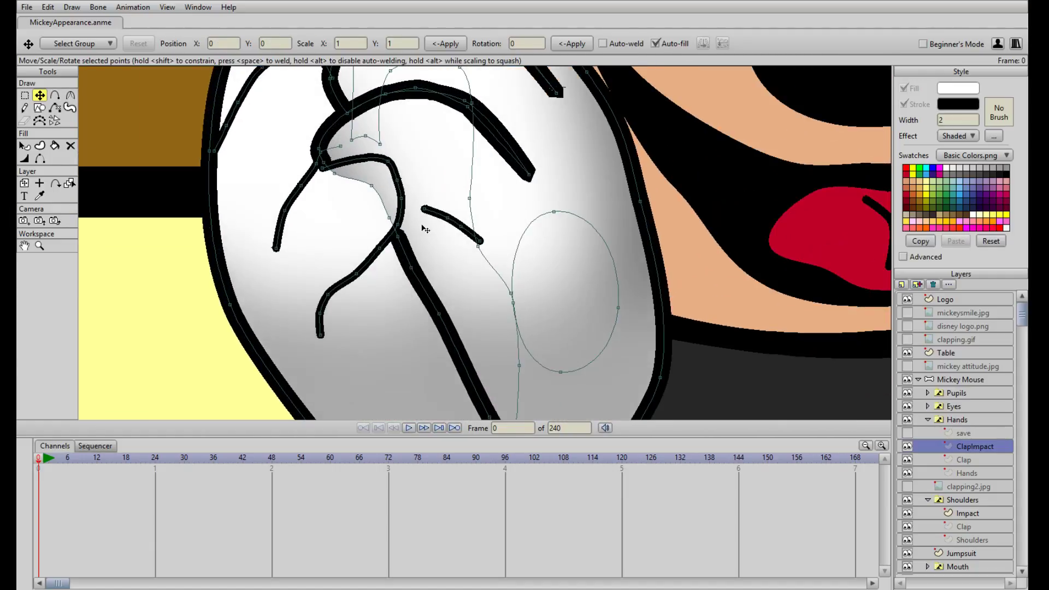
{"action": "left_click", "coordinate": [382, 245]}
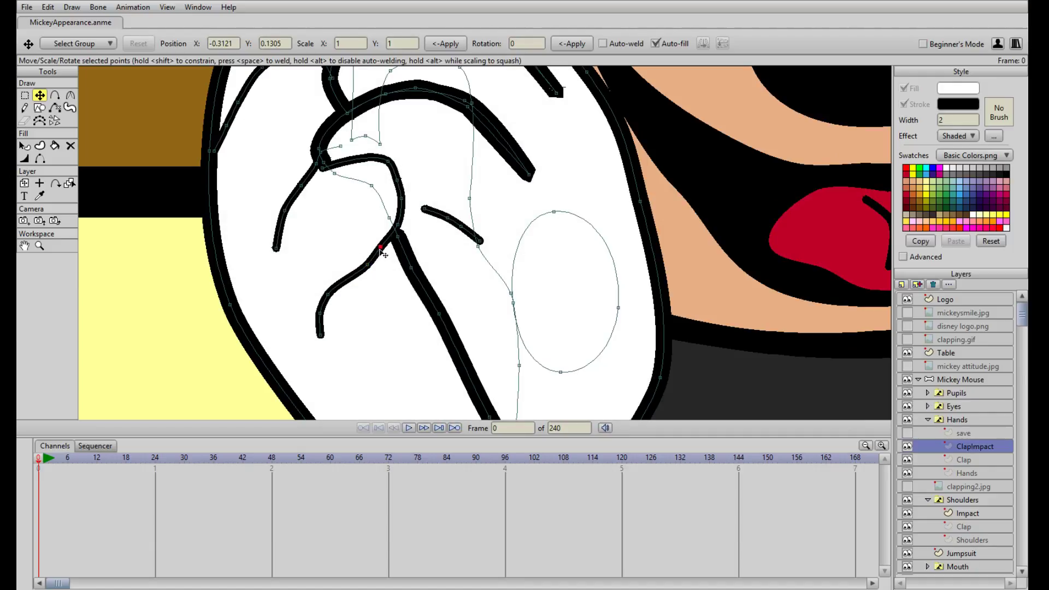
{"action": "mouse_move", "coordinate": [329, 297]}
{"action": "left_mouse_down"}
{"action": "mouse_move", "coordinate": [352, 286]}
{"action": "mouse_move", "coordinate": [343, 291]}
{"action": "left_mouse_up"}
{"action": "mouse_move", "coordinate": [327, 329]}
{"action": "left_mouse_down"}
{"action": "mouse_move", "coordinate": [336, 306]}
{"action": "mouse_move", "coordinate": [407, 273]}
{"action": "mouse_move", "coordinate": [388, 254]}
{"action": "mouse_move", "coordinate": [432, 303]}
{"action": "left_mouse_up"}
{"action": "scroll", "coordinate": [483, 242], "scroll_direction": "down", "scroll_amount": 5}
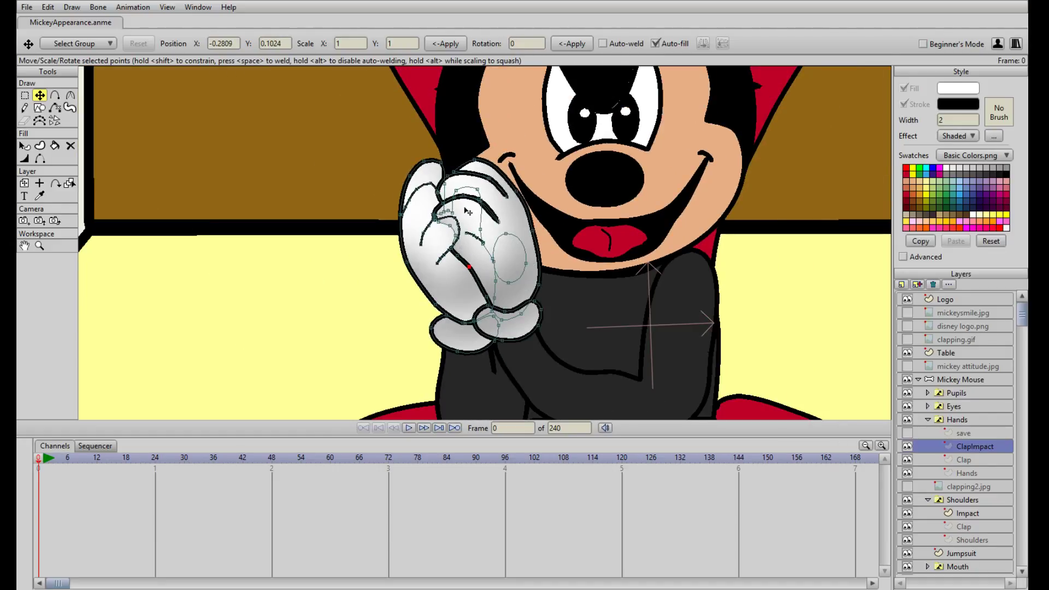
- At frame 0, set the Hands switch group to Hands and the Shoulders switch group to Shoulders
{"action": "left_click_drag", "start_coordinate": [783, 281], "coordinate": [648, 270]}
{"action": "scroll", "coordinate": [660, 277], "scroll_direction": "down", "scroll_amount": 2}
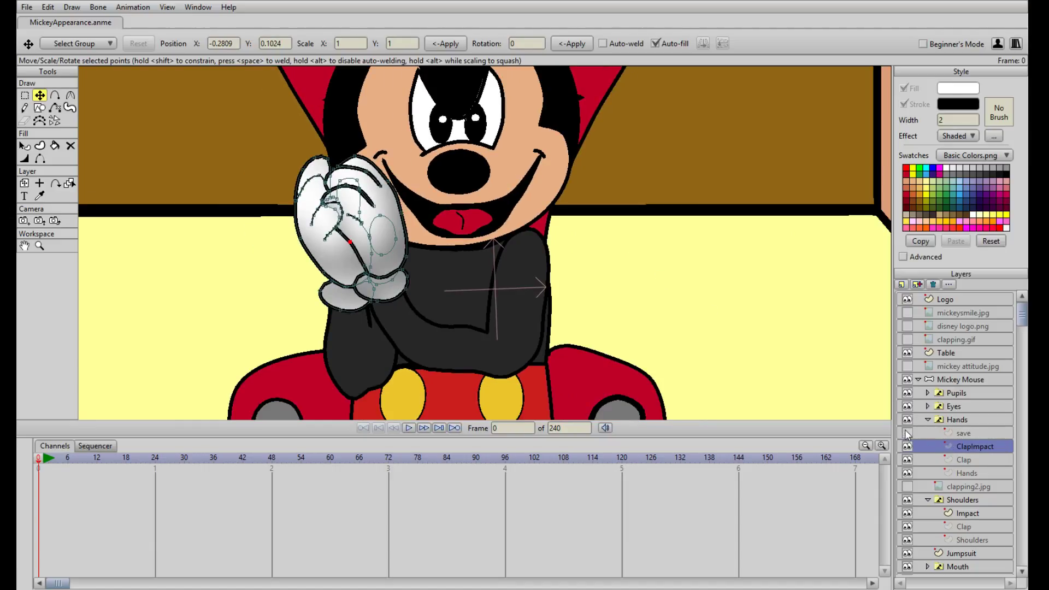
{"action": "left_click", "coordinate": [928, 420]}
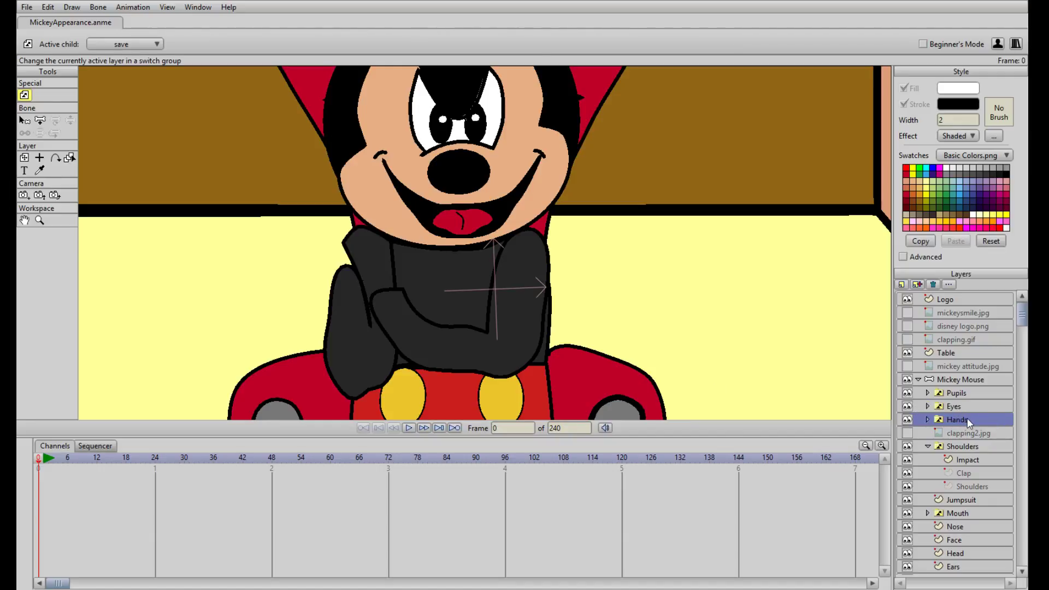
{"action": "key", "text": "ctrl+z"}
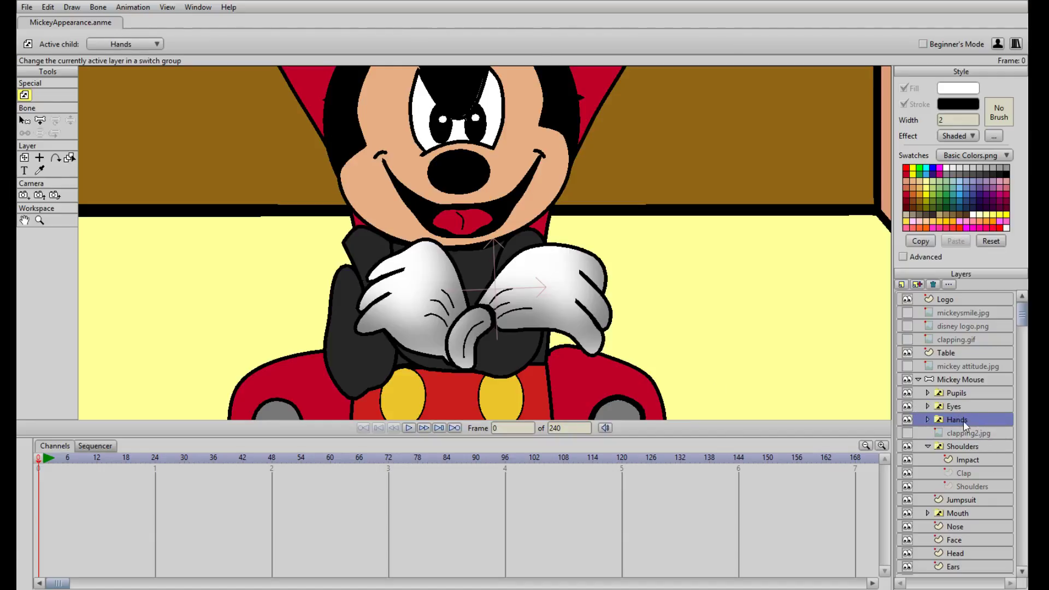
{"action": "left_click", "coordinate": [968, 445]}
{"action": "key", "text": "ctrl+z"}
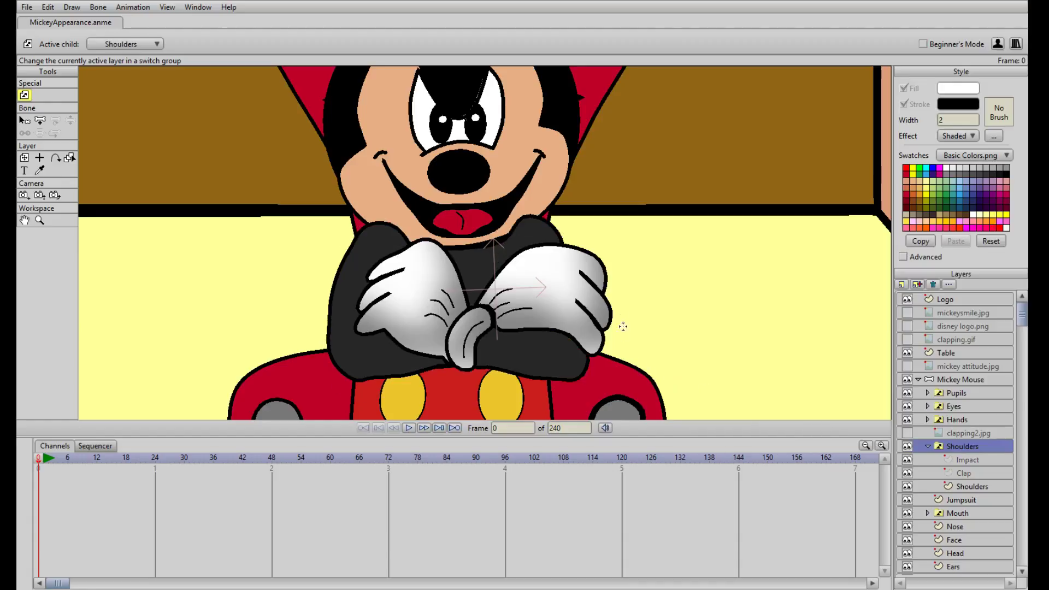
{"action": "scroll", "coordinate": [633, 277], "scroll_direction": "down", "scroll_amount": 4}
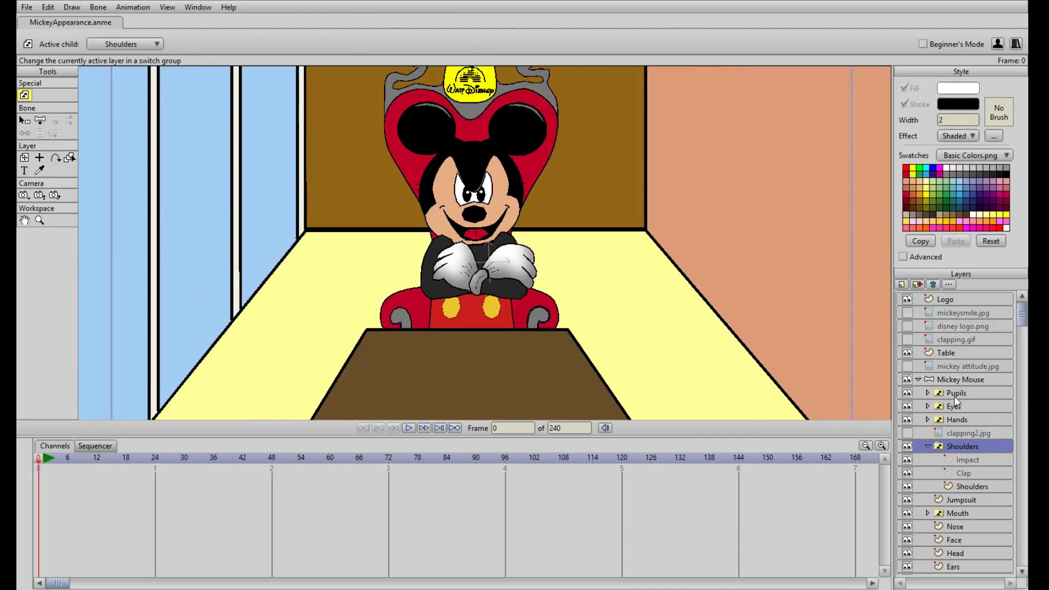
- Set the Mouth switch group to Disinterested at frame 0 and to Smile Mouth at frame 24
{"action": "left_click", "coordinate": [958, 512]}
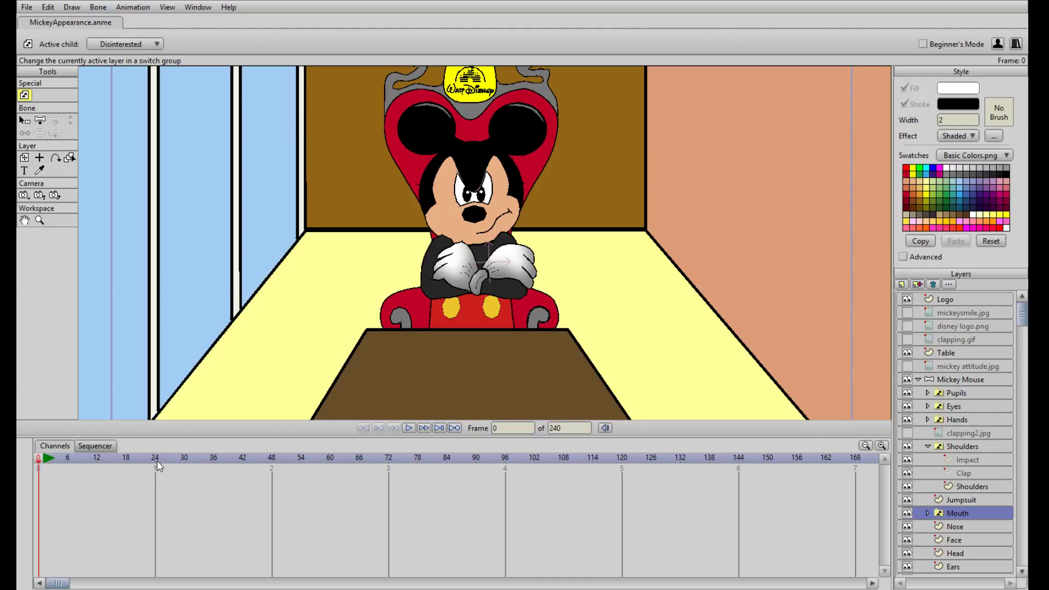
{"action": "mouse_move", "coordinate": [157, 461]}
{"action": "left_mouse_down"}
{"action": "mouse_move", "coordinate": [112, 463]}
{"action": "mouse_move", "coordinate": [155, 464]}
{"action": "left_mouse_up"}
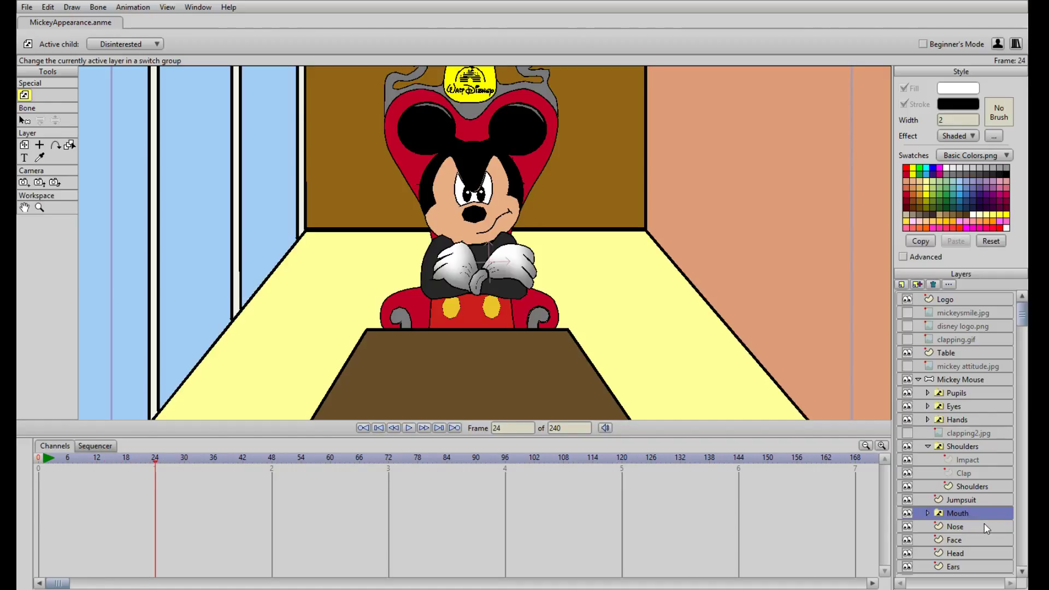
{"action": "key", "text": "ctrl+z"}
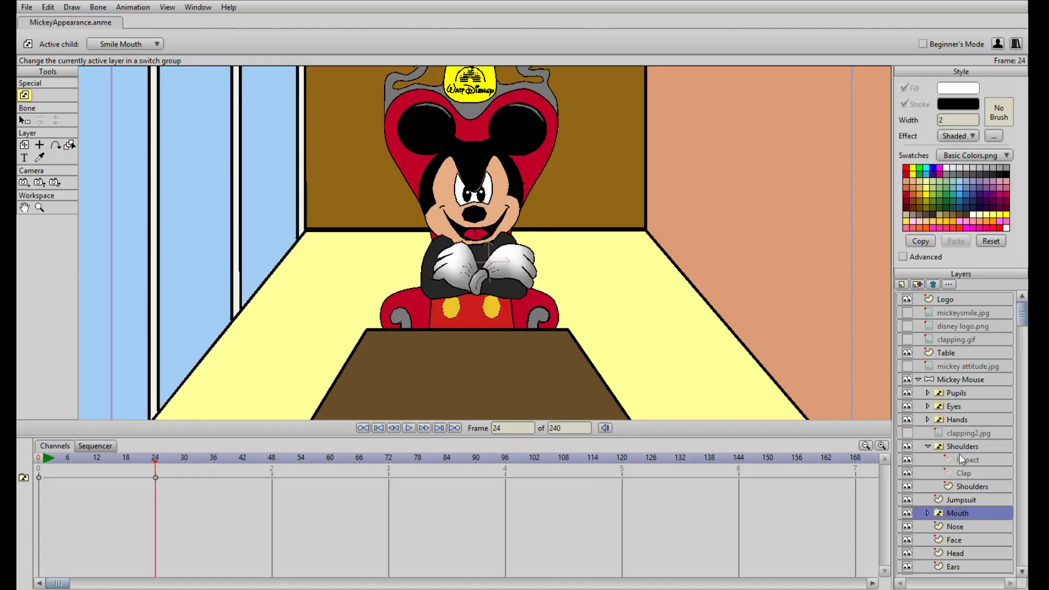
- At frame 30, switch both the Hands and Shoulders groups to Clap
{"action": "left_click", "coordinate": [961, 420]}
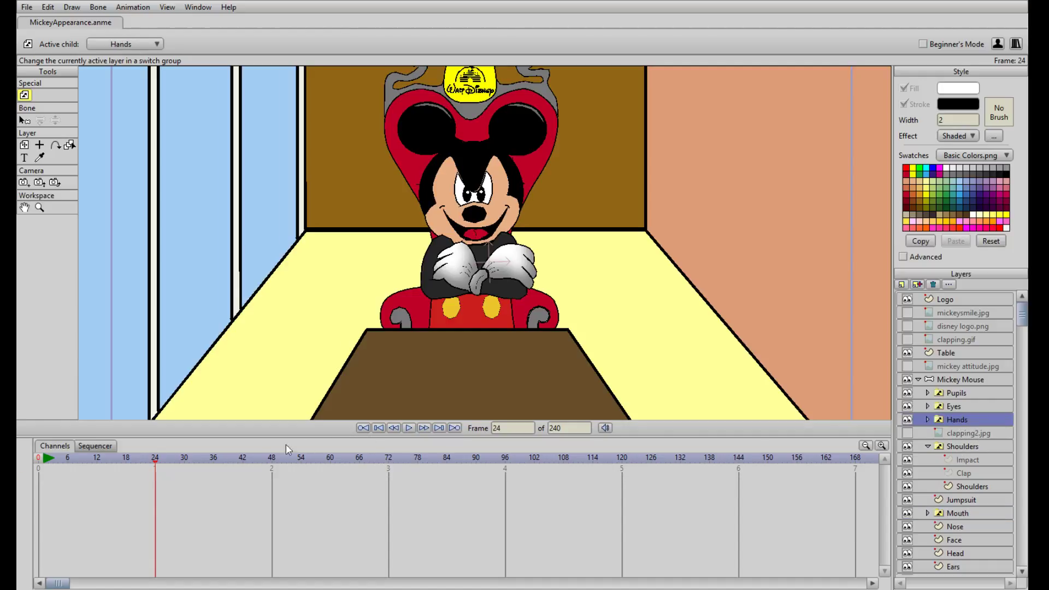
{"action": "left_click_drag", "start_coordinate": [160, 463], "coordinate": [185, 460]}
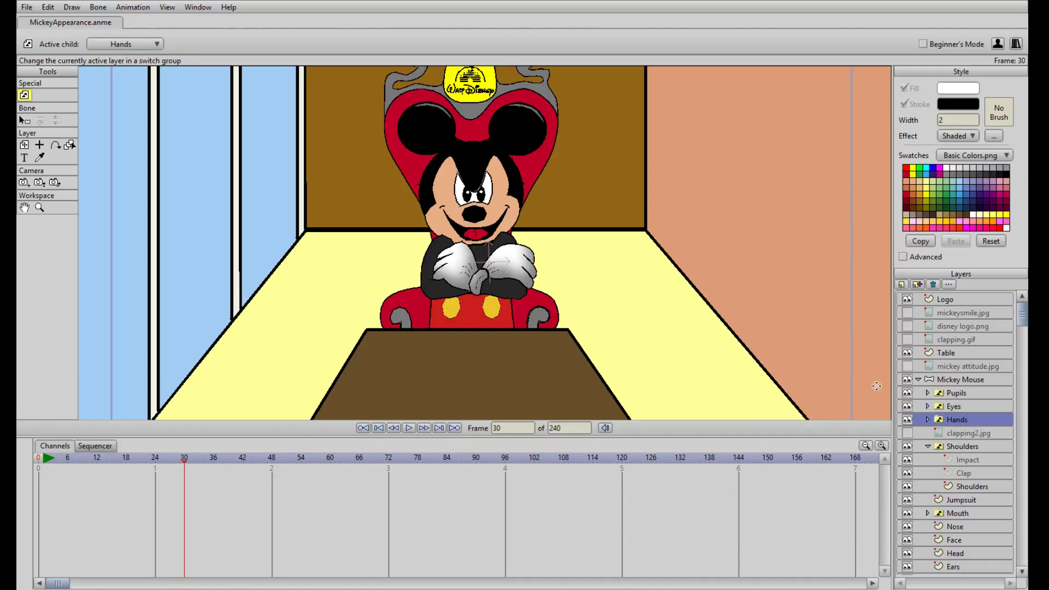
{"action": "right_click", "coordinate": [987, 423]}
{"action": "left_click", "coordinate": [922, 444]}
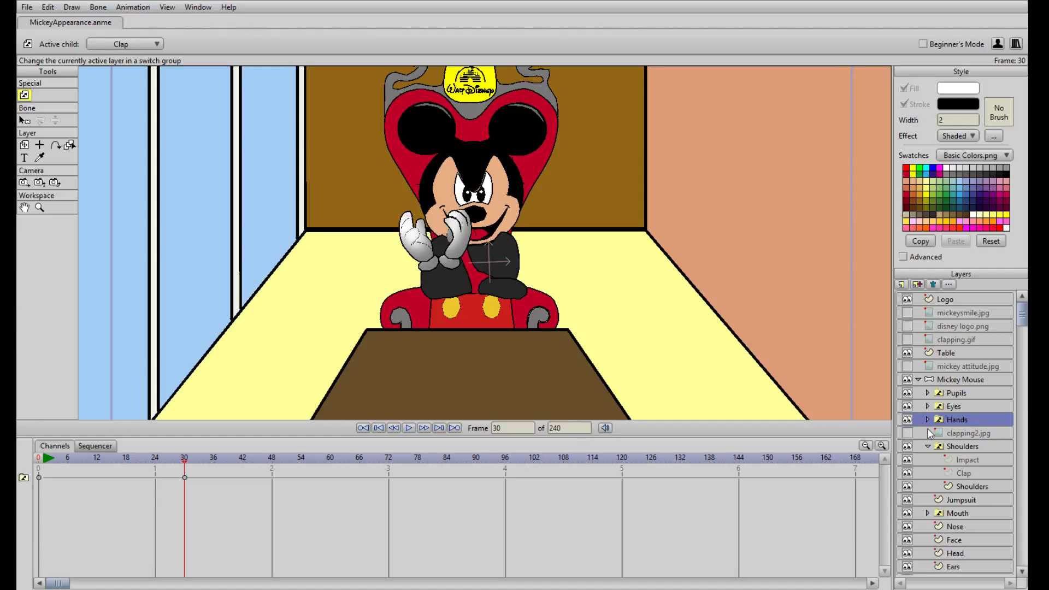
{"action": "left_click", "coordinate": [970, 446]}
{"action": "right_click", "coordinate": [985, 462]}
{"action": "left_click", "coordinate": [987, 475]}
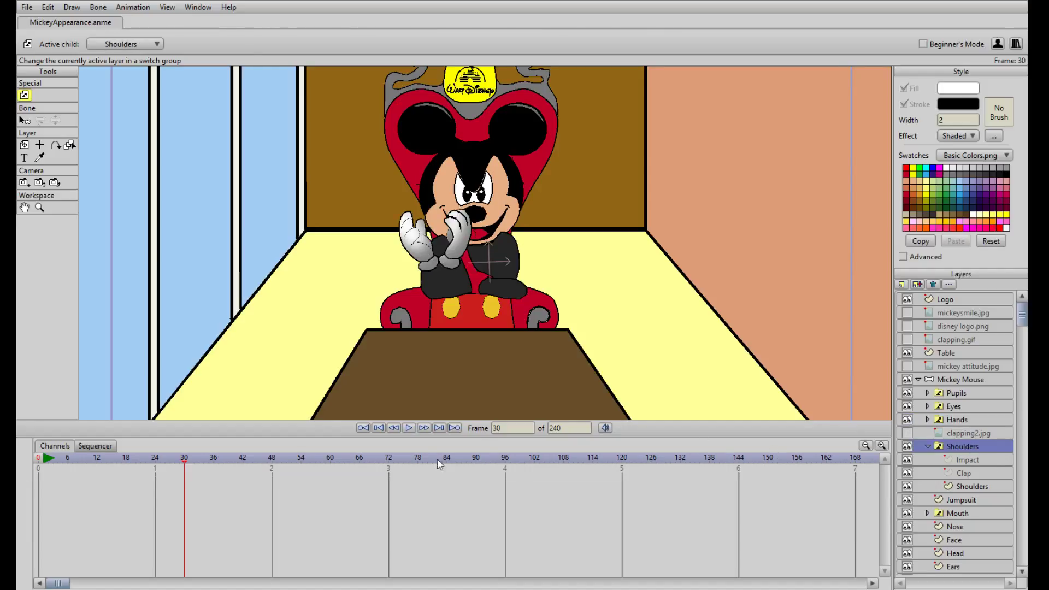
- At frame 36, switch the Shoulders group to Impact and the Hands group to ClapImpact
{"action": "mouse_move", "coordinate": [196, 465]}
{"action": "left_mouse_down"}
{"action": "mouse_move", "coordinate": [152, 464]}
{"action": "mouse_move", "coordinate": [212, 464]}
{"action": "left_mouse_up"}
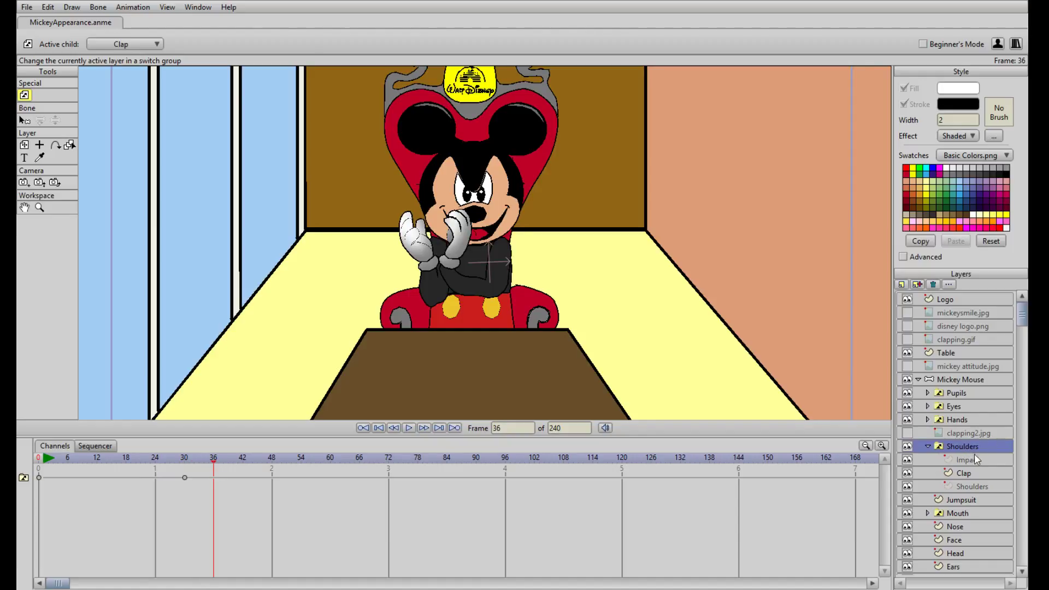
{"action": "left_click", "coordinate": [958, 418]}
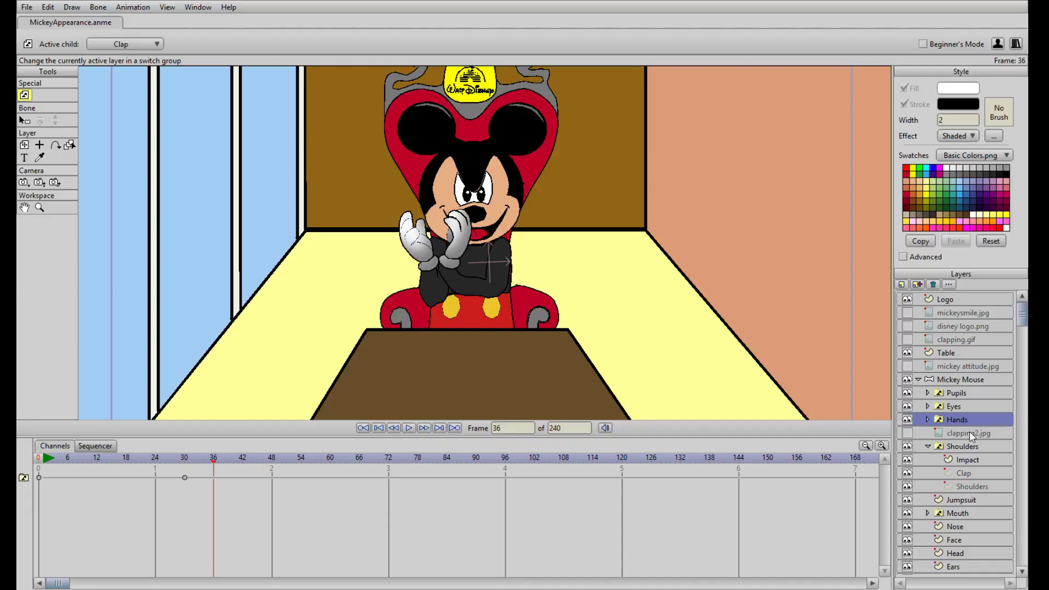
{"action": "left_click", "coordinate": [983, 437]}
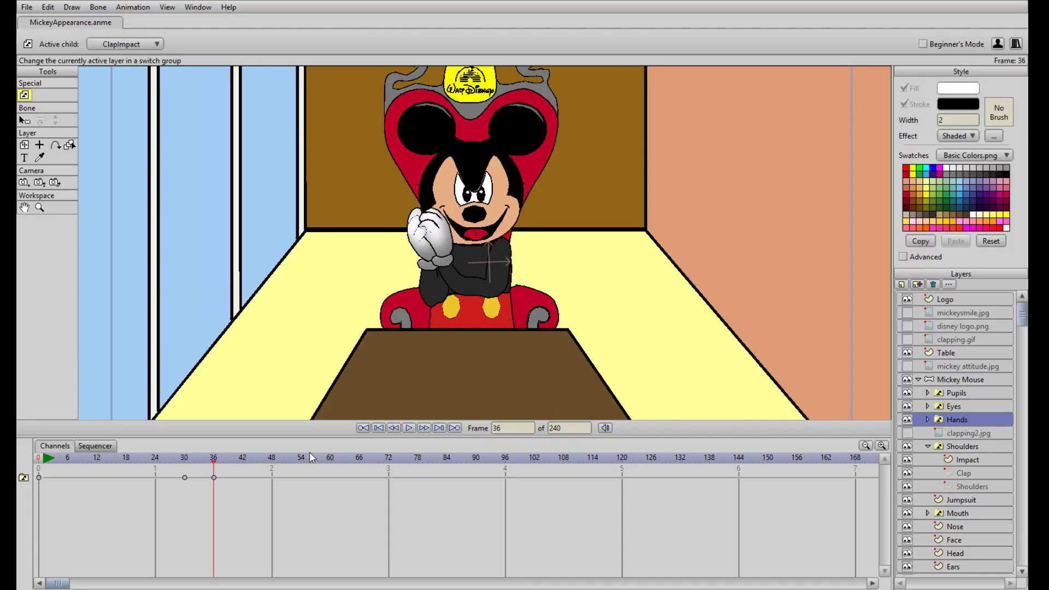
- At frame 42, return both the Hands and Shoulders groups to Clap
{"action": "left_click", "coordinate": [217, 461]}
{"action": "left_click_drag", "start_coordinate": [218, 464], "coordinate": [242, 464]}
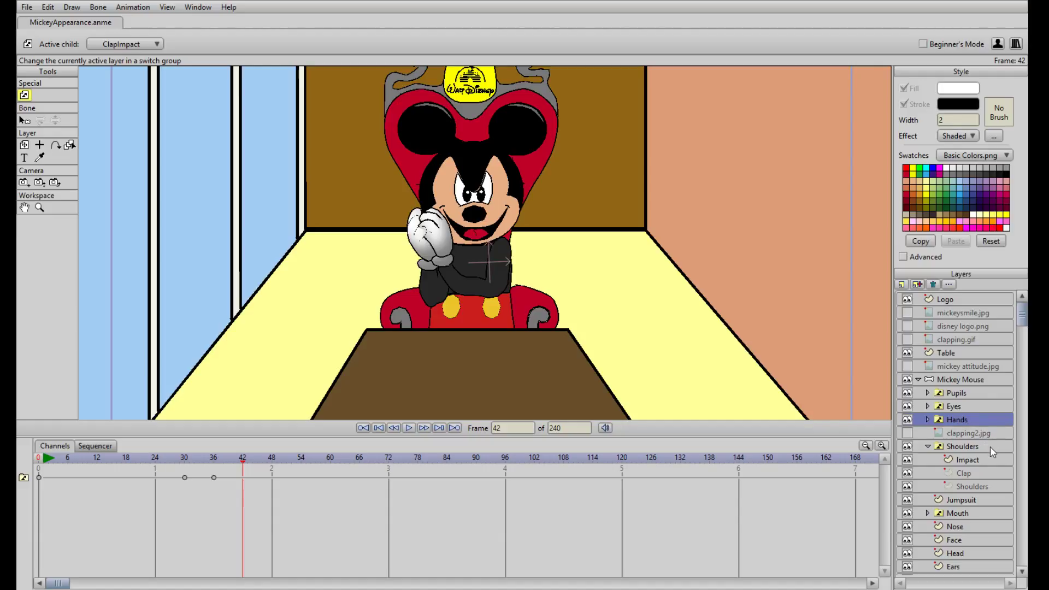
{"action": "left_click", "coordinate": [969, 445]}
{"action": "left_click", "coordinate": [987, 463]}
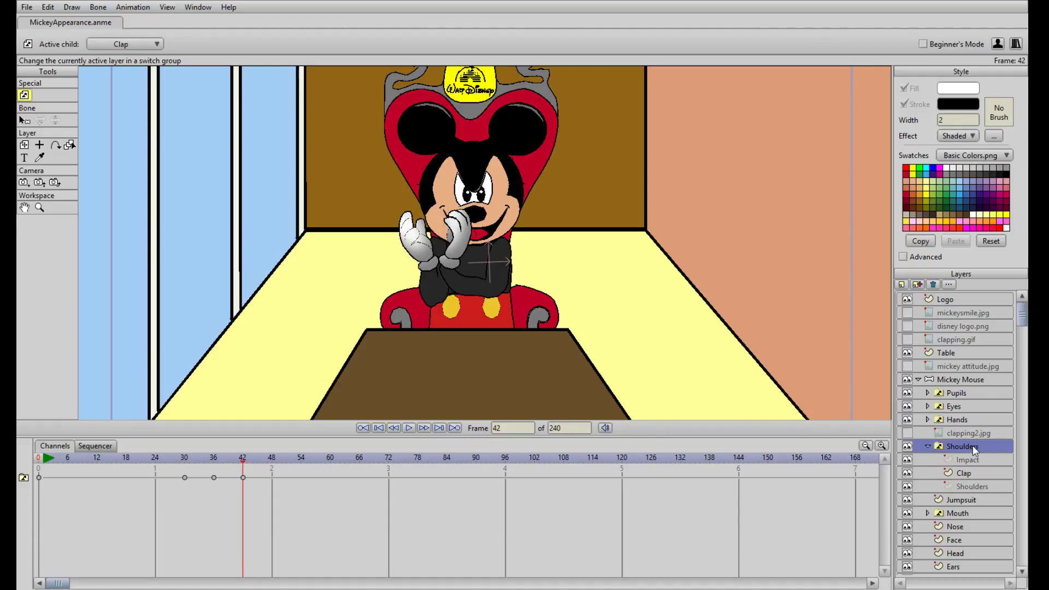
- At frame 48, switch the Shoulders group to Impact and the Hands group to ClapImpact
{"action": "left_click_drag", "start_coordinate": [240, 463], "coordinate": [270, 463]}
{"action": "left_click", "coordinate": [961, 419]}
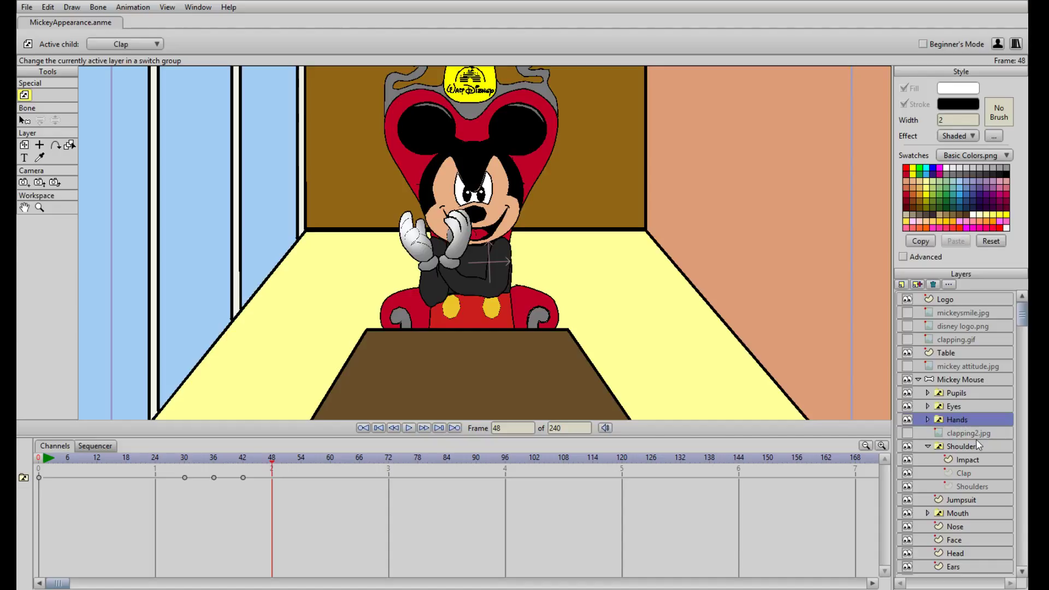
{"action": "left_click", "coordinate": [975, 440]}
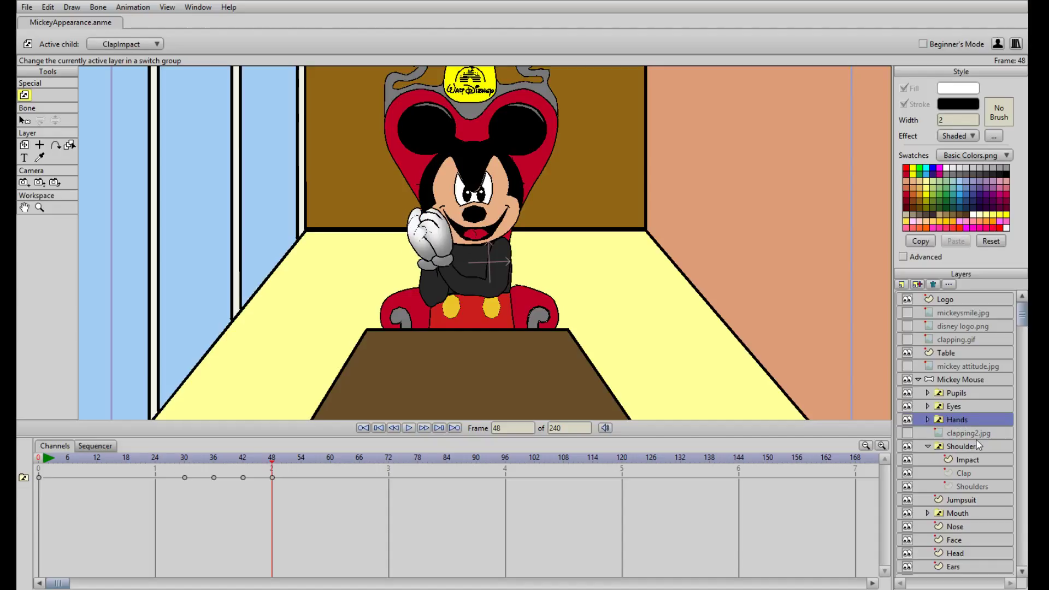
- Make the Hands keyframe at frame 48 cycle back to frame 30, and play the animation to check the clapping
{"action": "left_click", "coordinate": [272, 477]}
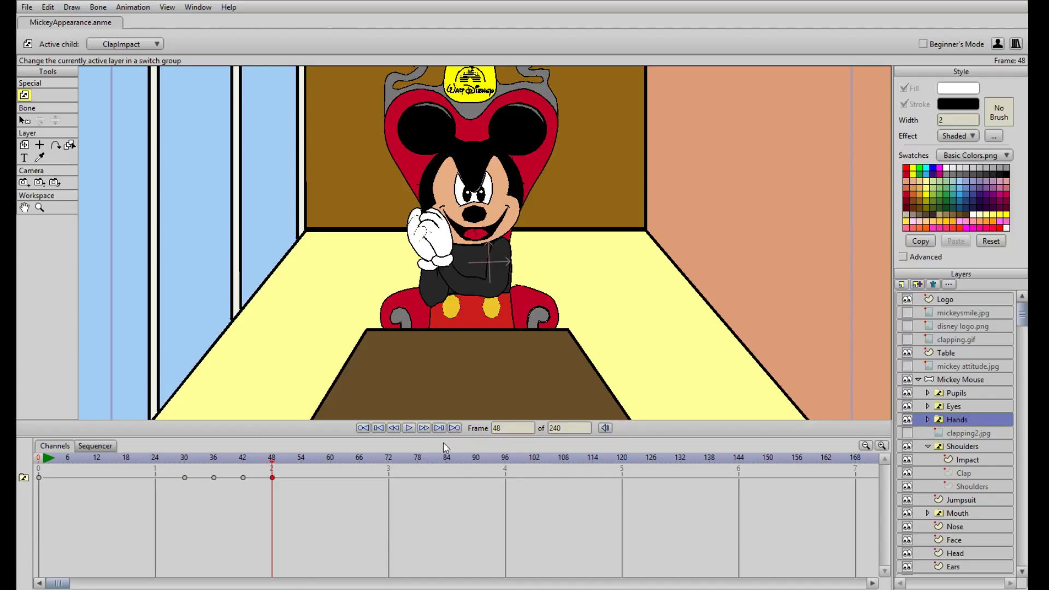
{"action": "left_click", "coordinate": [407, 428]}
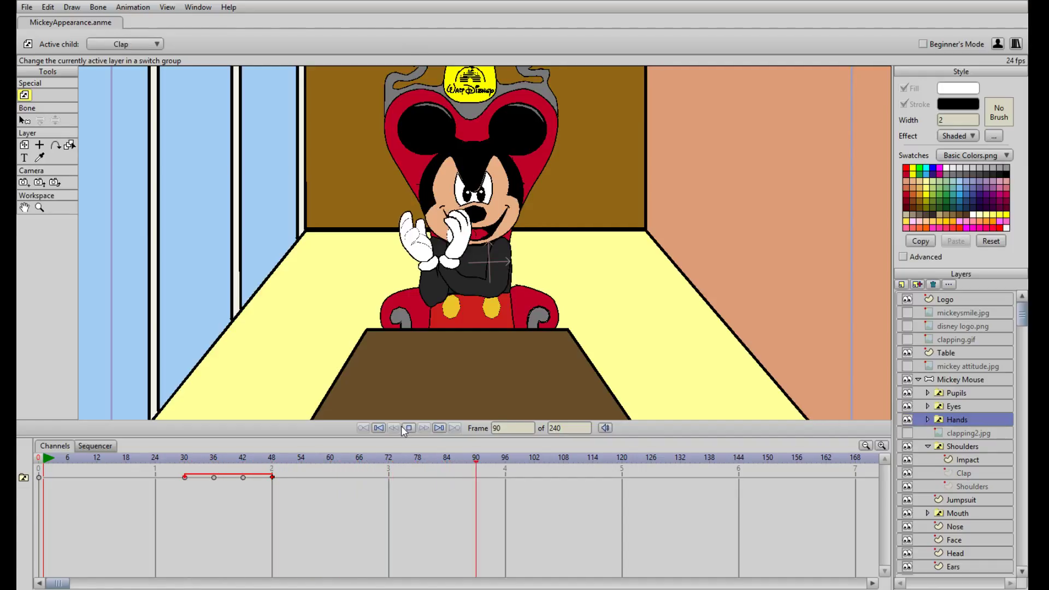
{"action": "left_click", "coordinate": [409, 429]}
- Make the Shoulders group's keyframe at frame 48 cycle back to frame 30
{"action": "left_click_drag", "start_coordinate": [563, 461], "coordinate": [195, 474]}
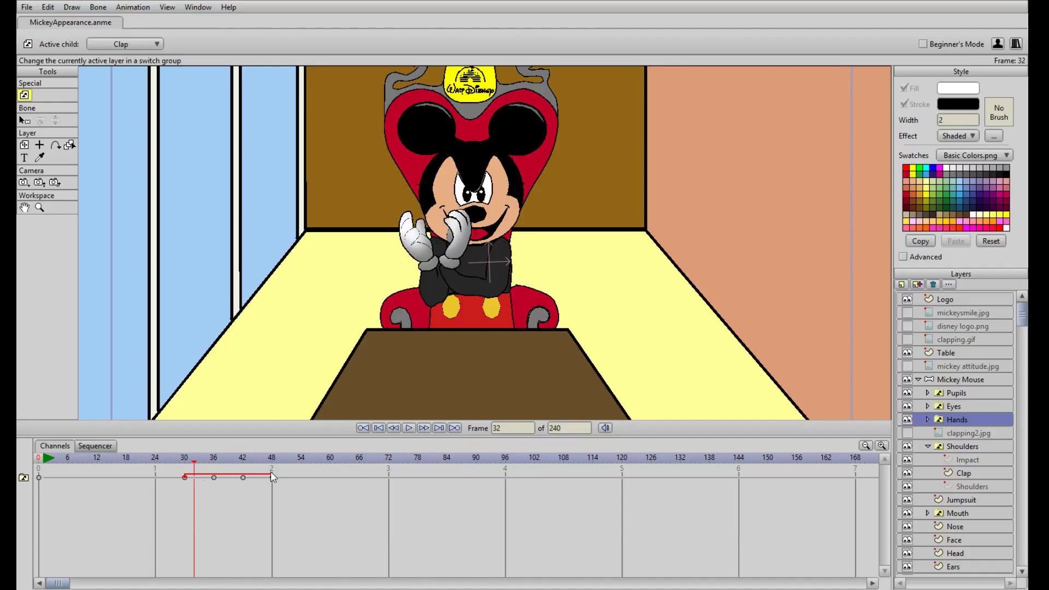
{"action": "left_click", "coordinate": [961, 447]}
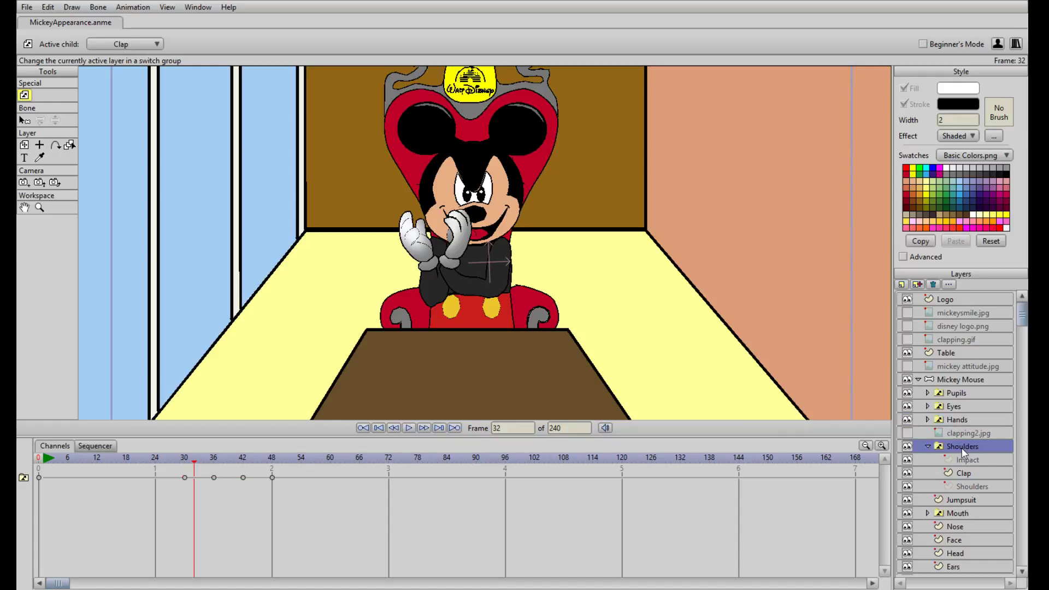
{"action": "left_click", "coordinate": [952, 421]}
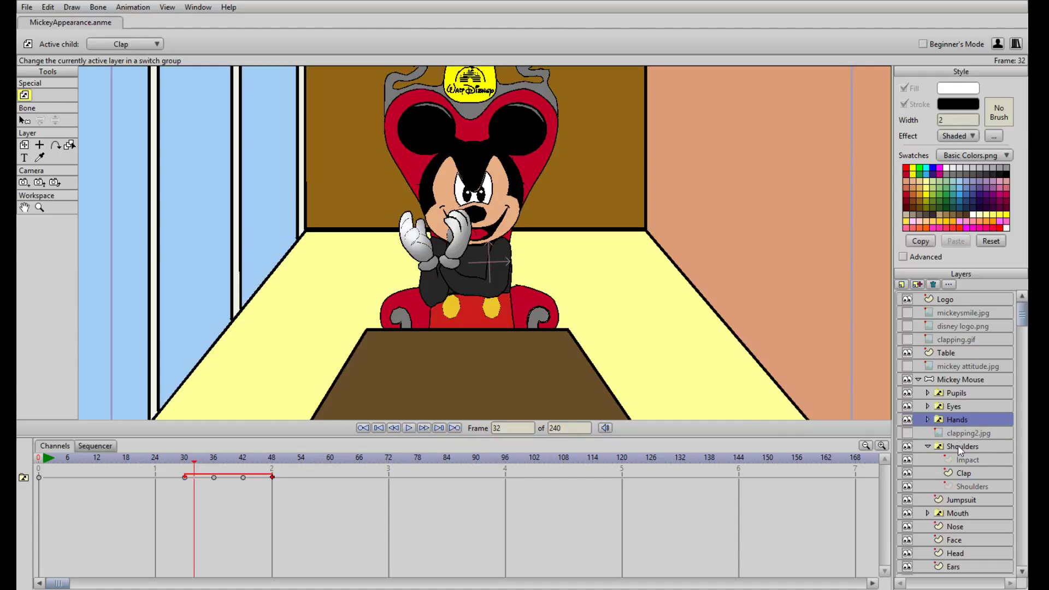
{"action": "left_click", "coordinate": [958, 445]}
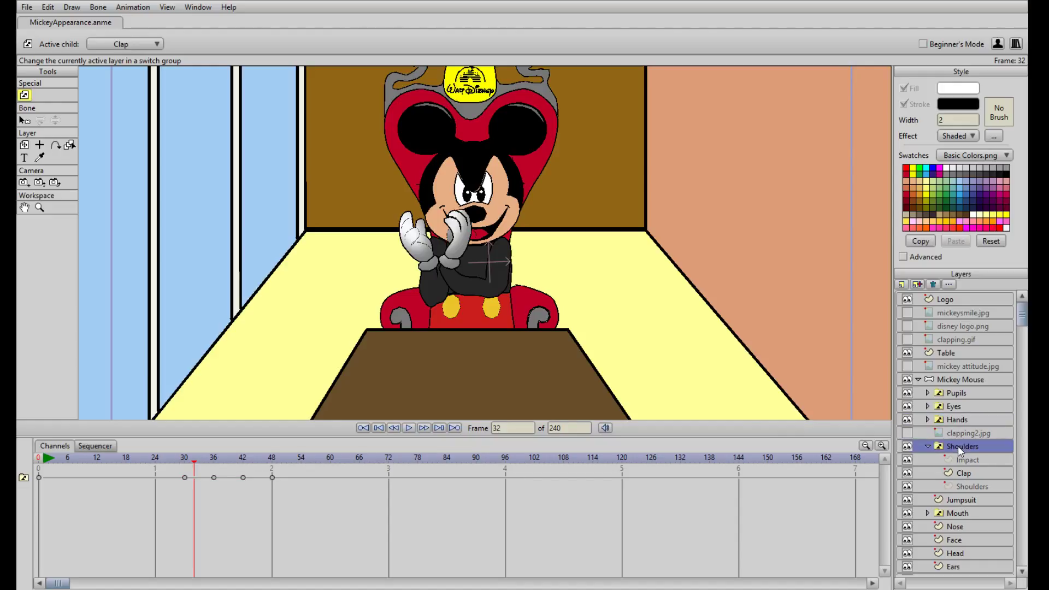
{"action": "left_click", "coordinate": [272, 477]}
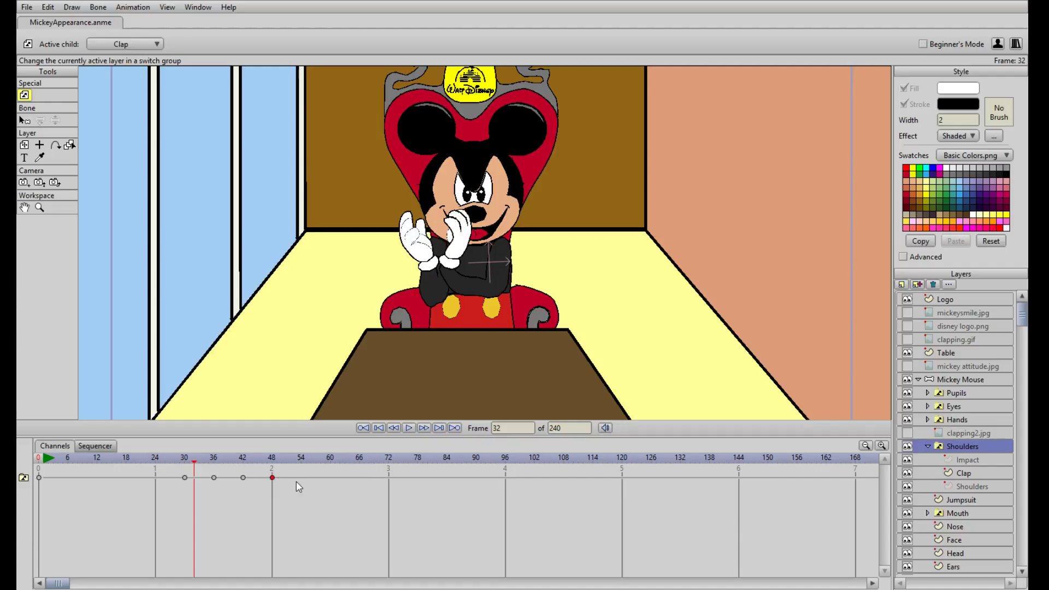
{"action": "left_click", "coordinate": [310, 582]}
- Play the animation to check that hands and shoulders clap together, and scrub from frame 26 to frame 47
{"action": "left_click_drag", "start_coordinate": [194, 459], "coordinate": [140, 456]}
{"action": "left_click", "coordinate": [410, 428]}
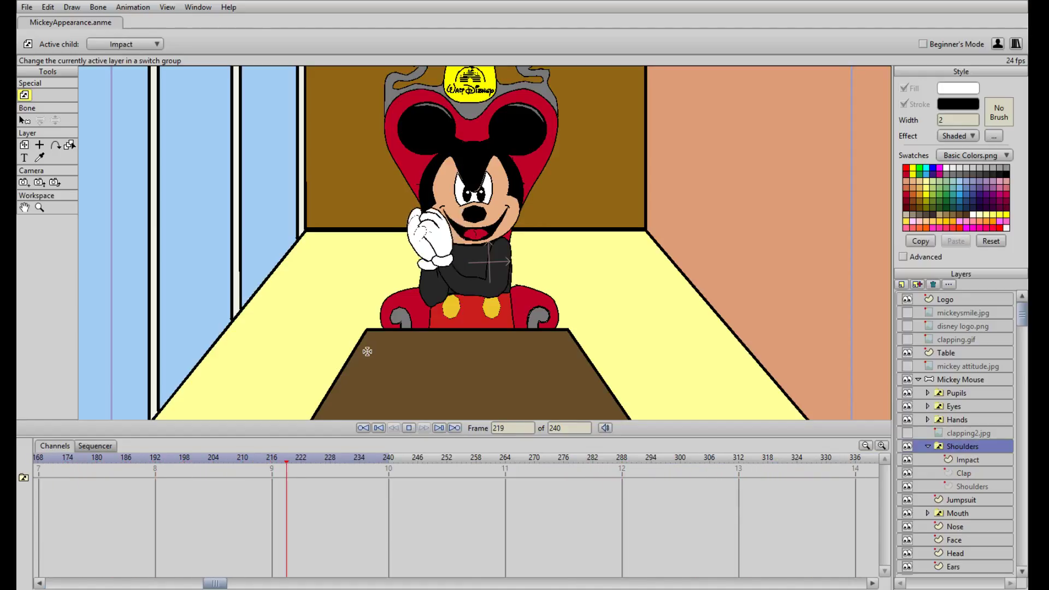
{"action": "left_click", "coordinate": [412, 430]}
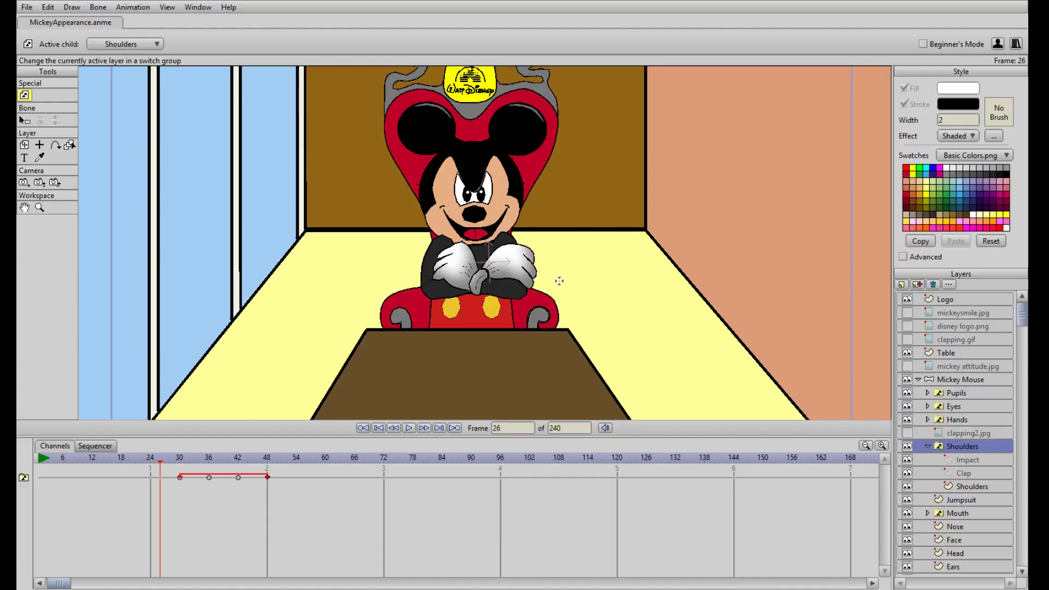
{"action": "scroll", "coordinate": [560, 279], "scroll_direction": "down", "scroll_amount": 3}
{"action": "scroll", "coordinate": [548, 285], "scroll_direction": "up", "scroll_amount": 1}
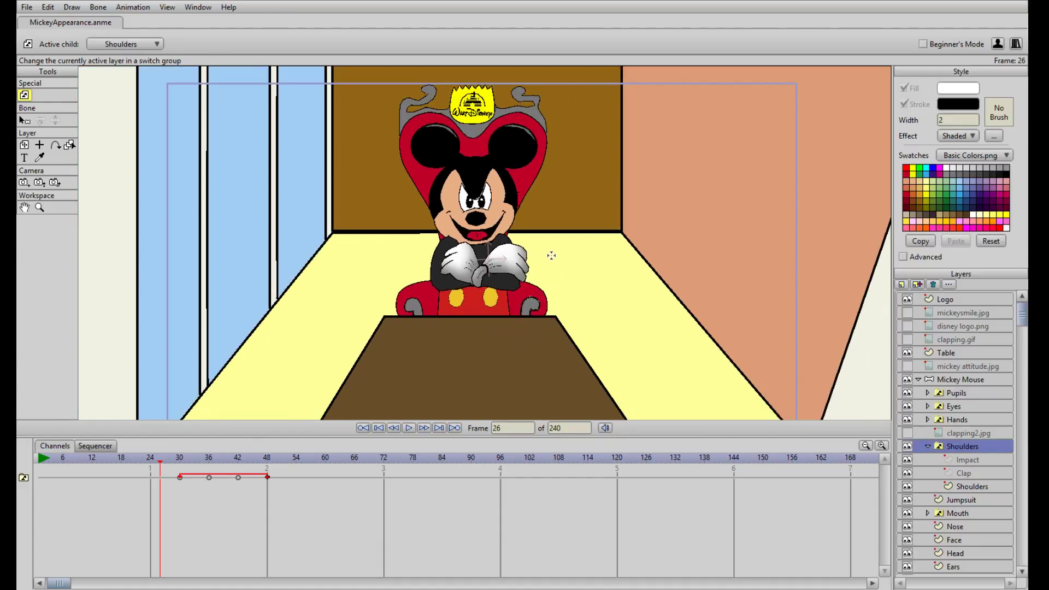
{"action": "mouse_move", "coordinate": [164, 458]}
{"action": "left_mouse_down"}
{"action": "mouse_move", "coordinate": [266, 468]}
{"action": "mouse_move", "coordinate": [135, 474]}
{"action": "mouse_move", "coordinate": [250, 465]}
{"action": "mouse_move", "coordinate": [264, 469]}
{"action": "mouse_move", "coordinate": [169, 470]}
{"action": "mouse_move", "coordinate": [273, 470]}
{"action": "mouse_move", "coordinate": [267, 477]}
{"action": "left_mouse_up"}
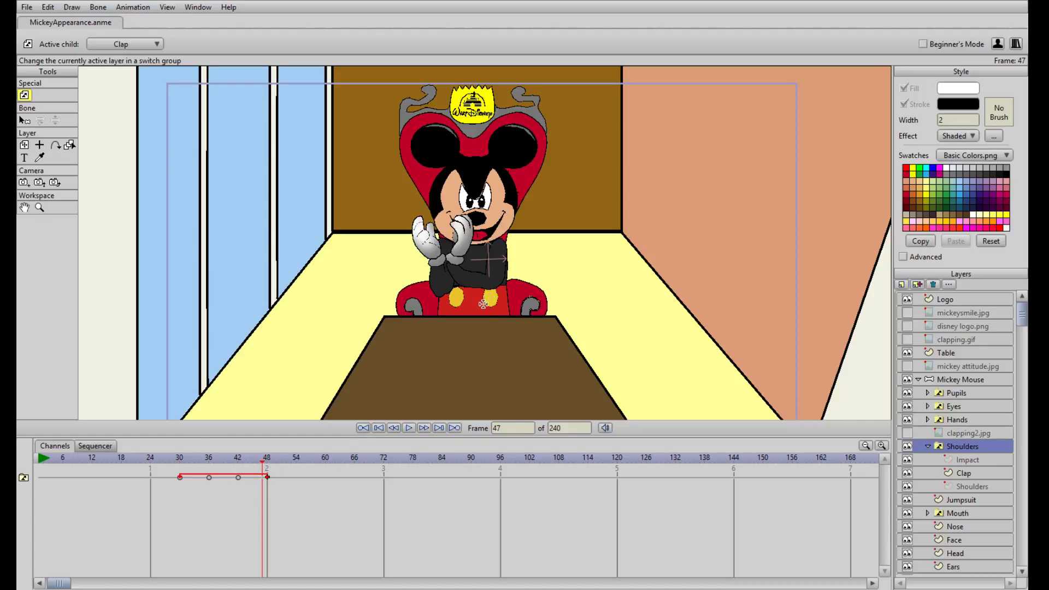